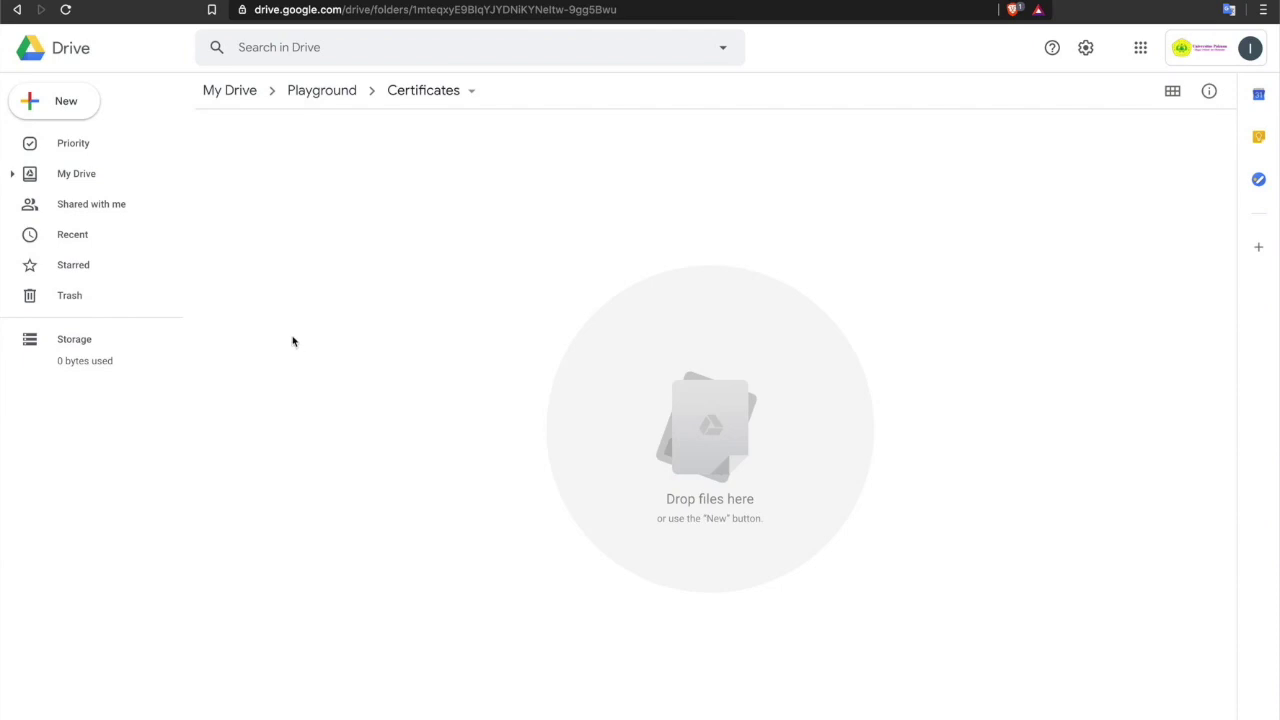
Step: Open the Google Slides template gallery from Drive's New menu in the Certificates folder
left_click(73, 110)
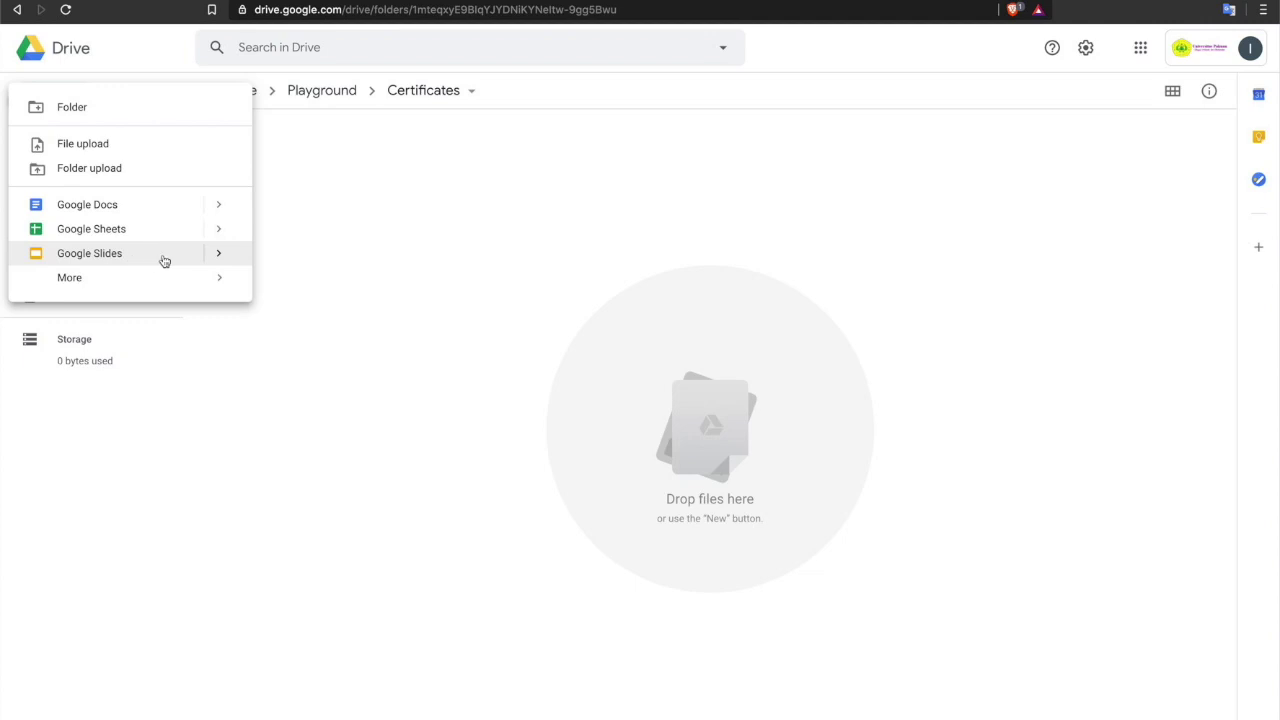
mouse_move(215, 258)
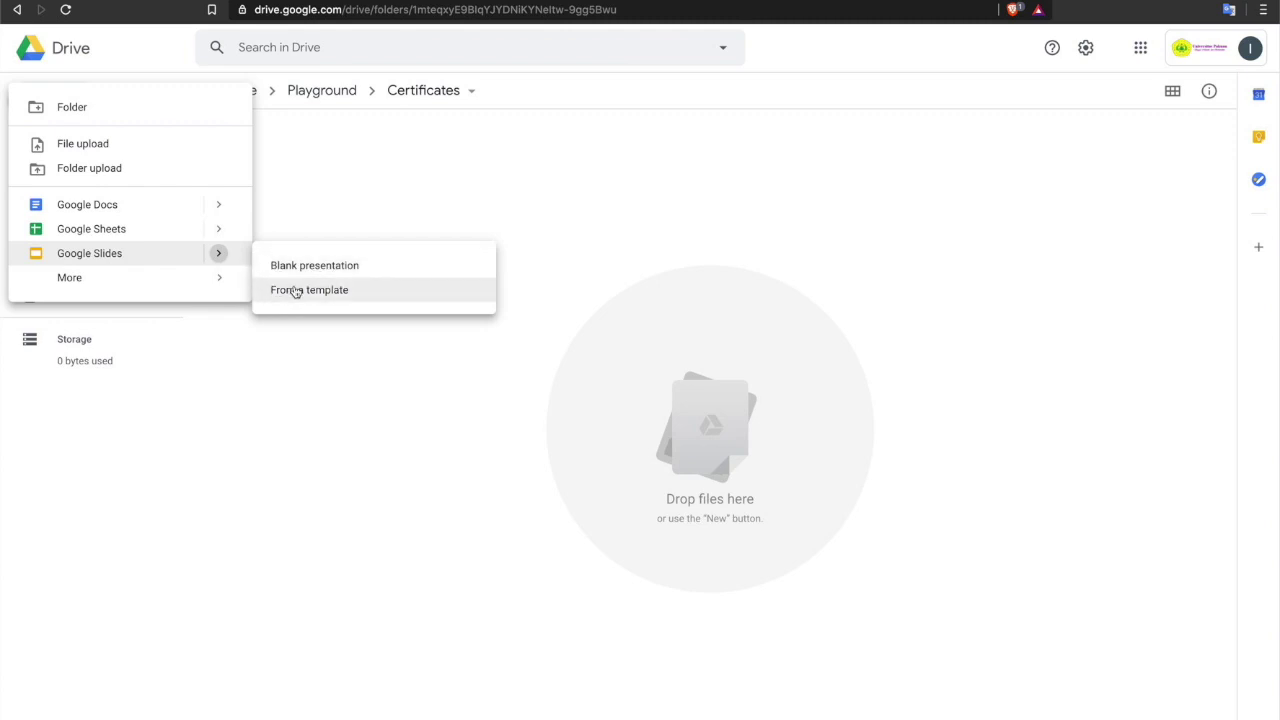
left_click(296, 290)
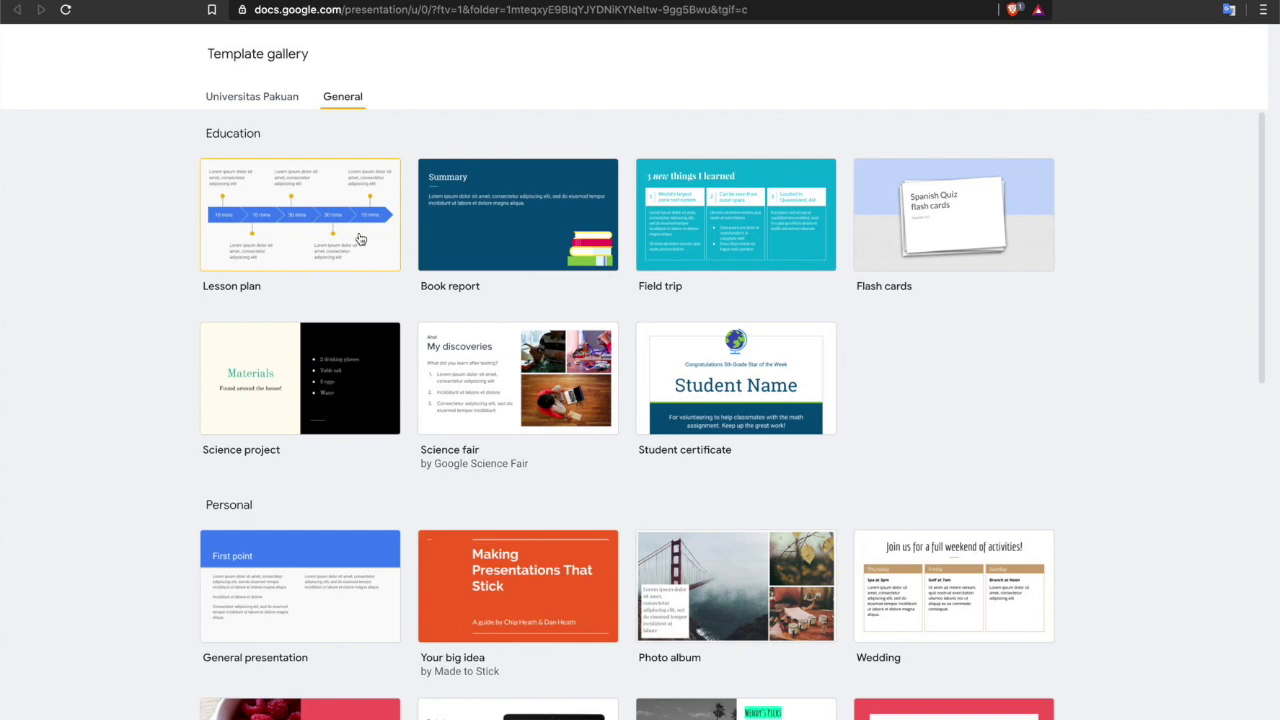
Step: Pick the Student certificate template under Education and close the Themes panel
scroll(360, 239, "down", 5)
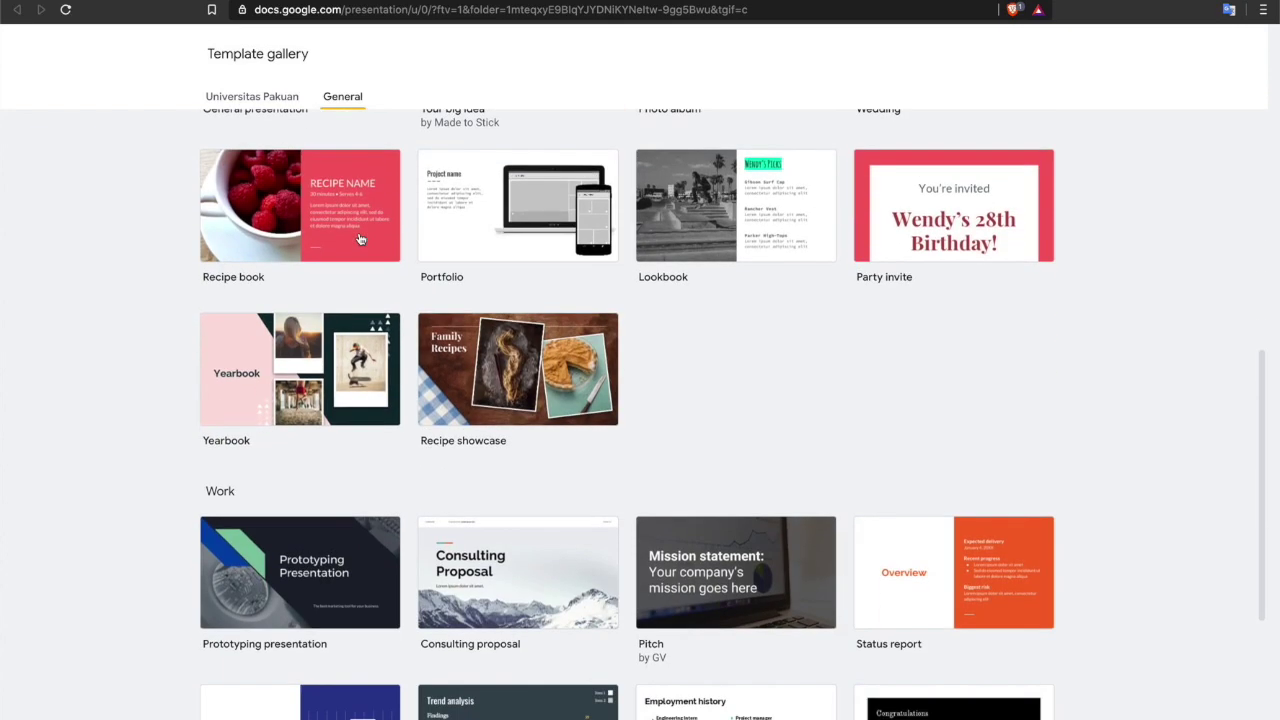
scroll(360, 239, "up", 5)
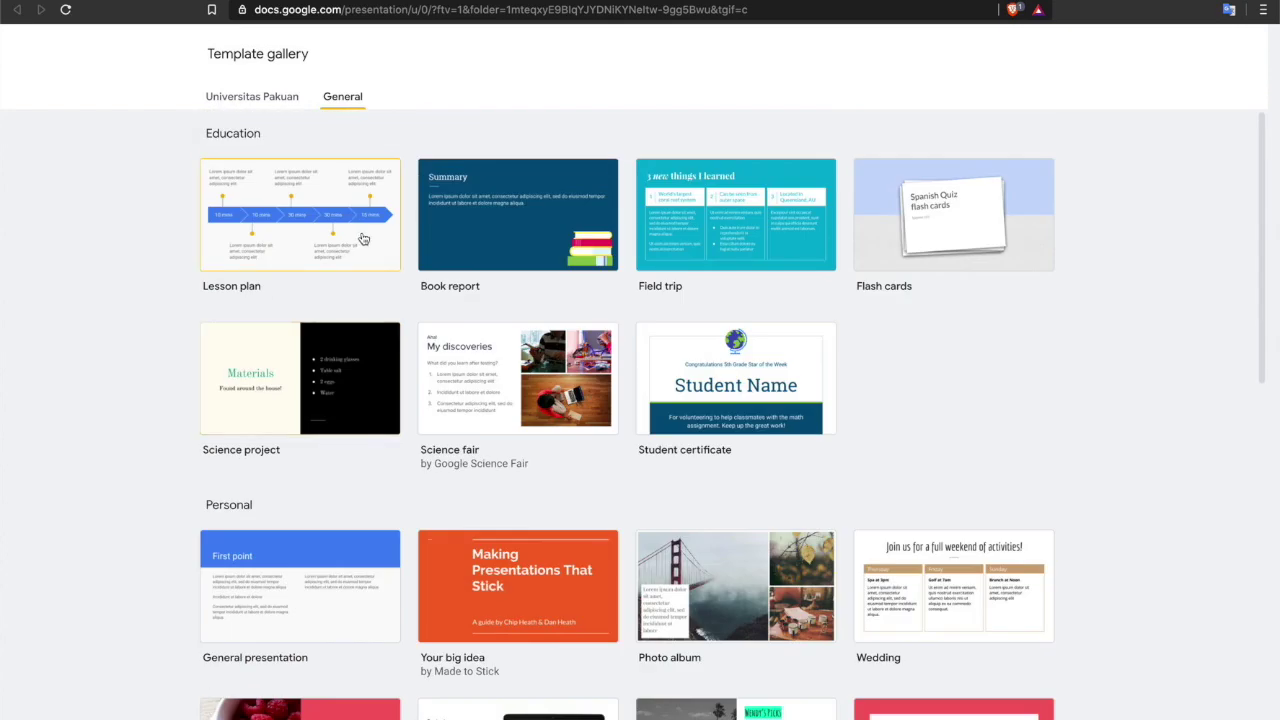
left_click(722, 403)
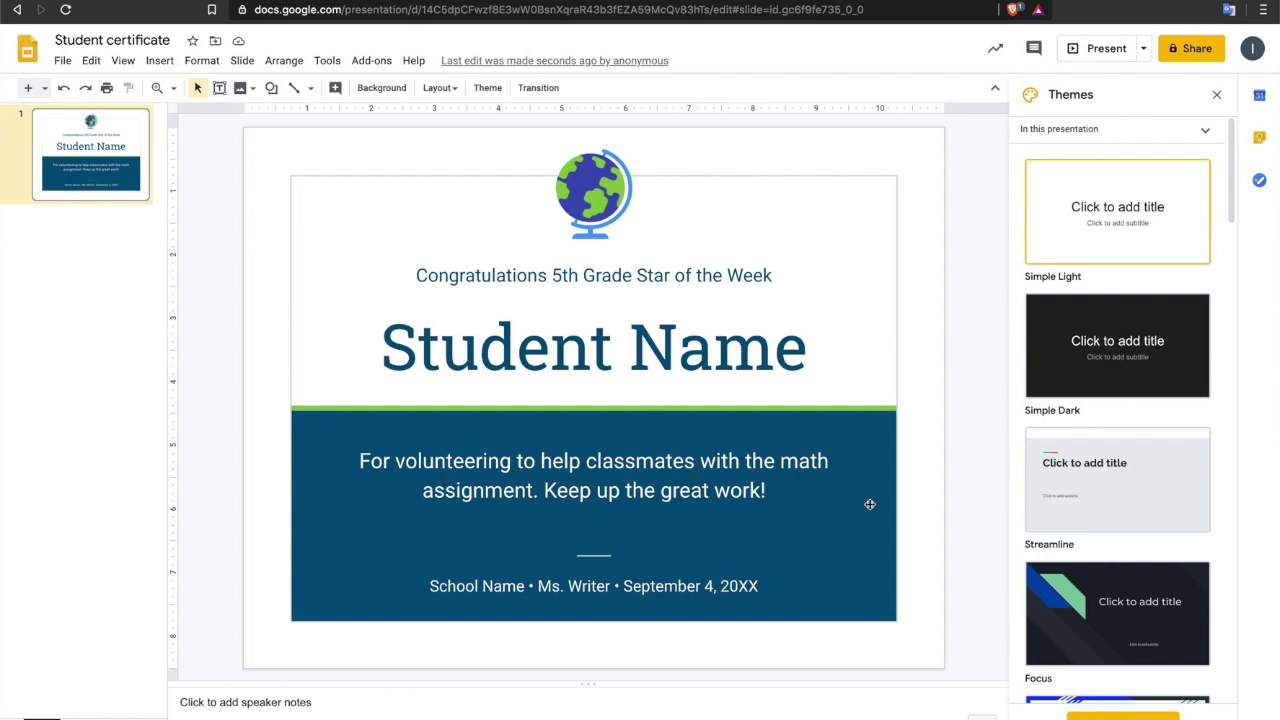
left_click(1216, 94)
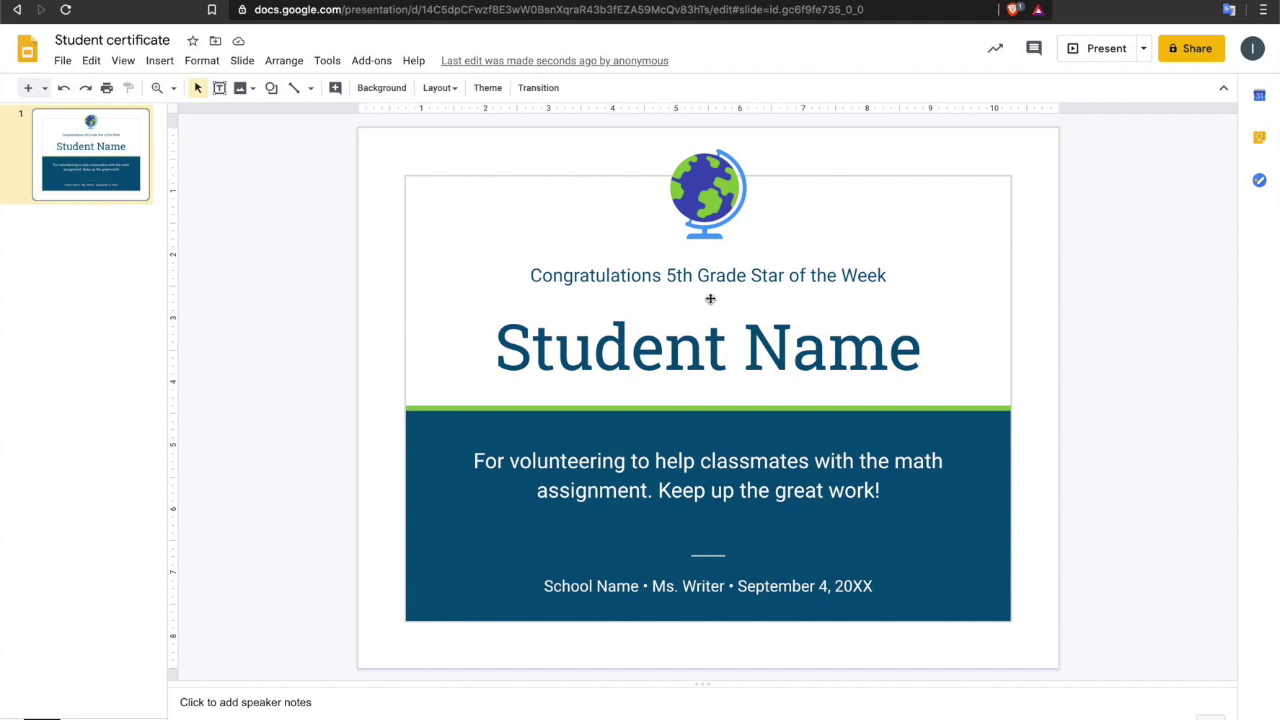
Step: Put the cursor in the 'Congratulations 5th Grade Star of the Week' heading
left_click(676, 277)
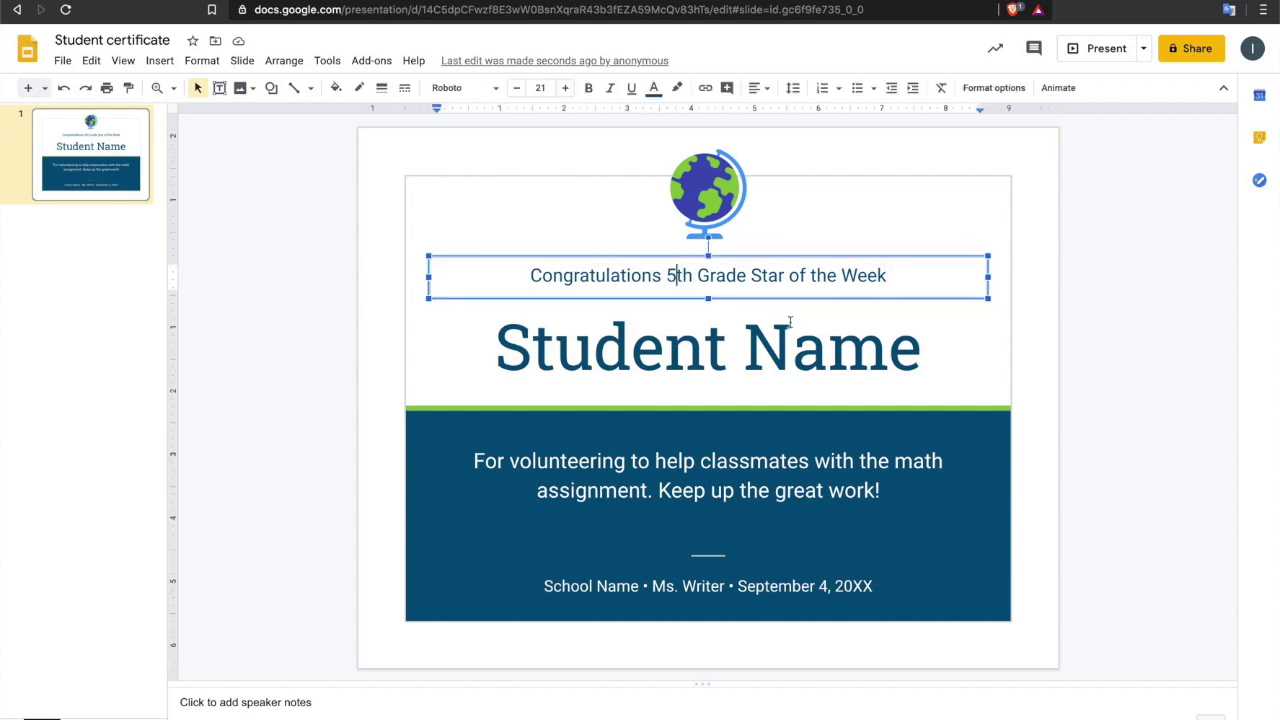
Step: Edit the heading's end, swapping Star for 'Very Helpful' and then removing Helpful
key("Left")
key("shift+End")
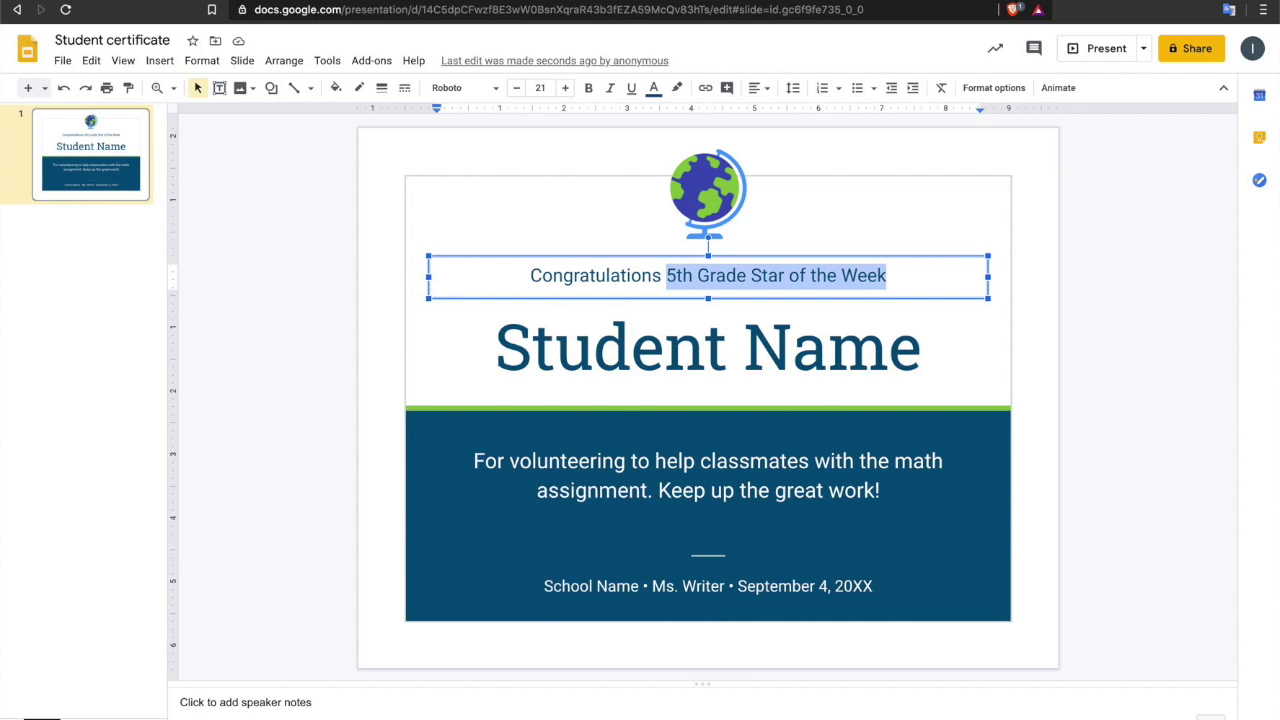
key("Right")
key("ctrl+Left")
key("ctrl+Left")
key("ctrl+Left")
key("ctrl+Left")
key("Right")
key("Right")
key("Right")
key("Right")
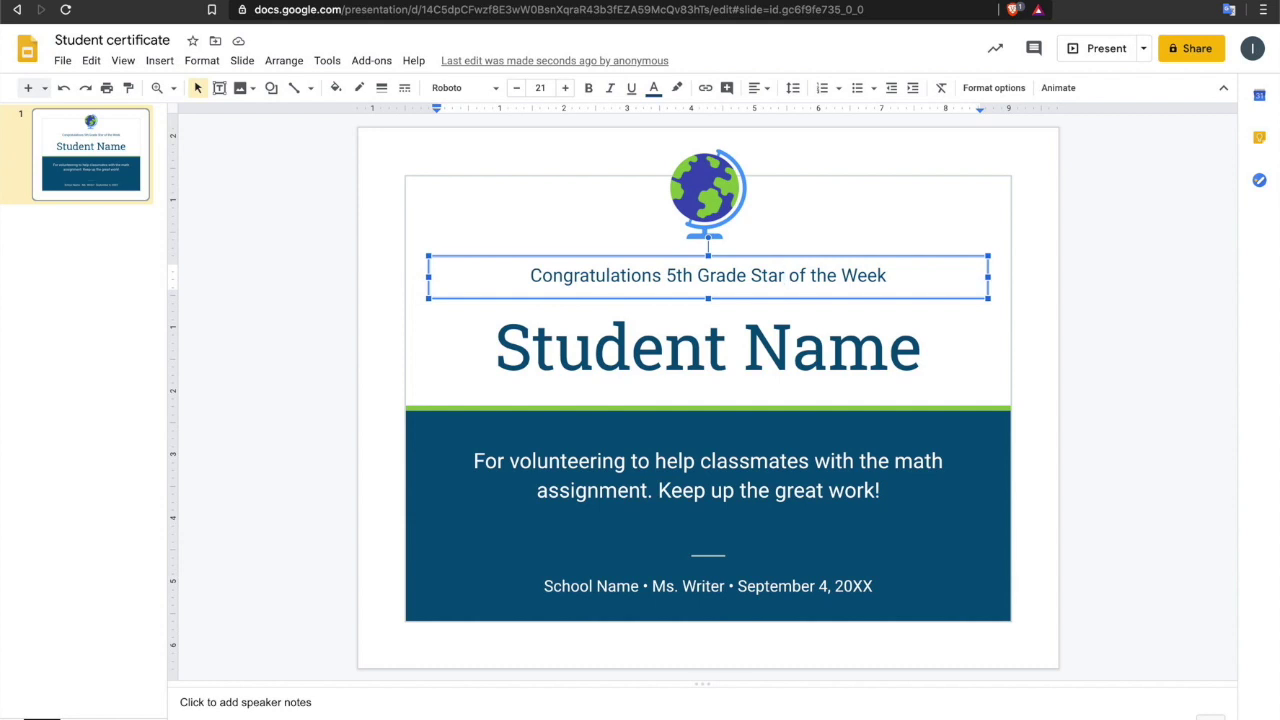
key("BackSpace")
key("BackSpace")
key("BackSpace")
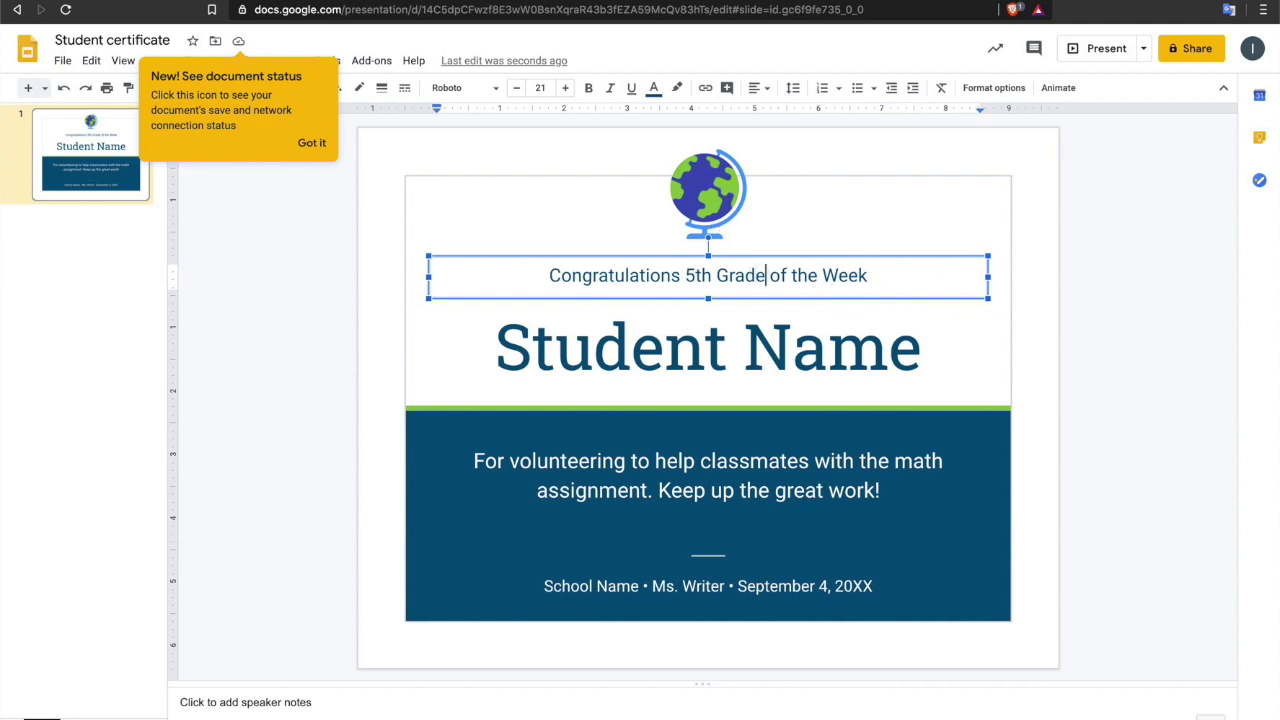
type("Very Helpful")
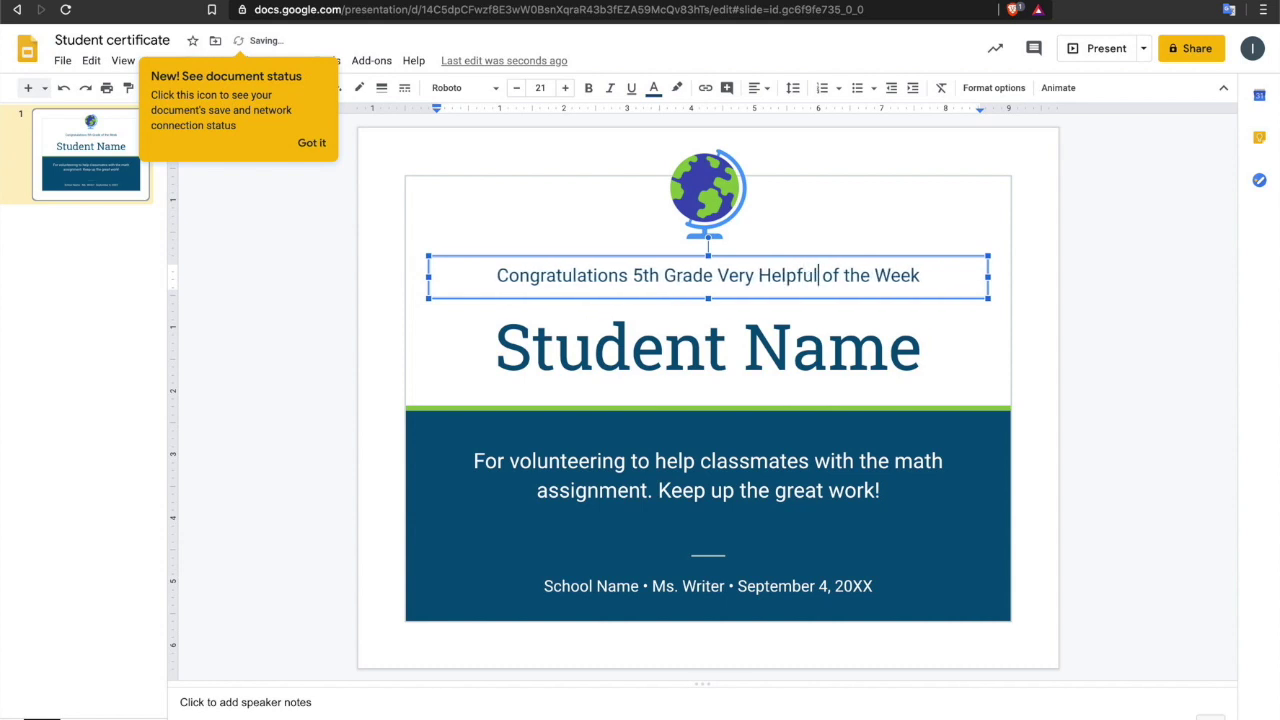
key("alt+Left")
key("alt+Left")
key("alt+Right")
key("alt+Right")
key("alt+BackSpace")
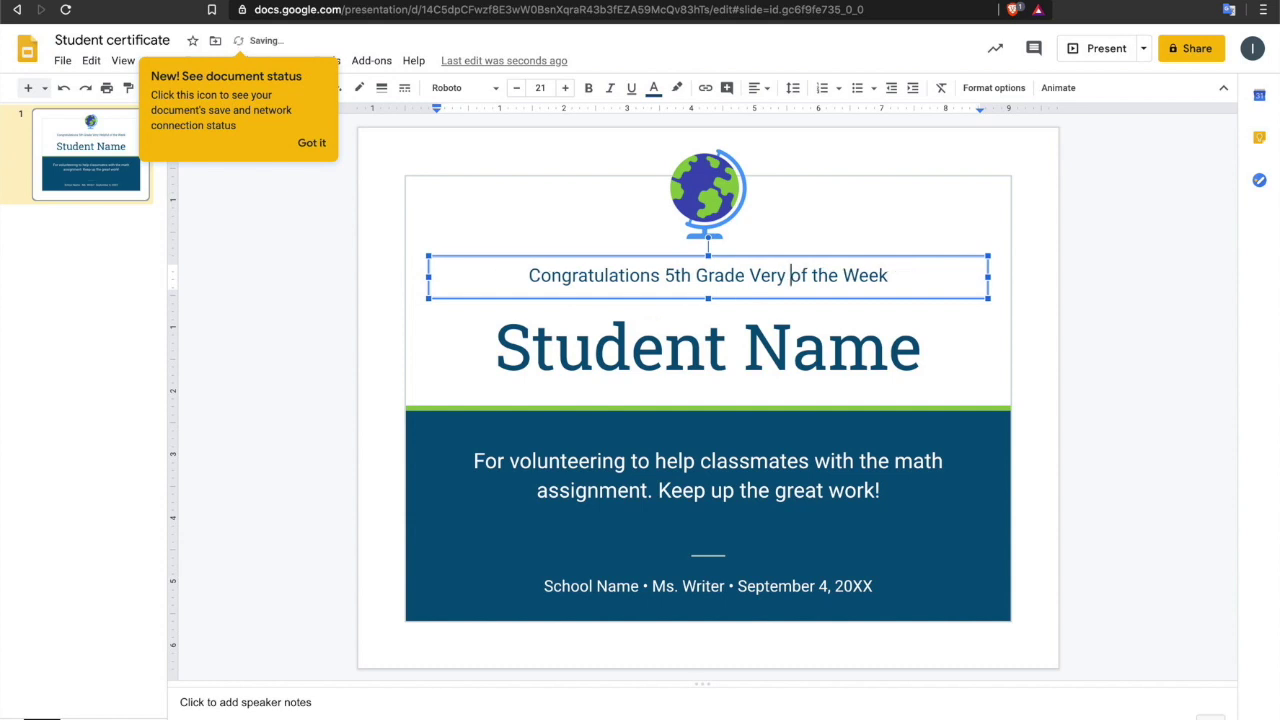
Step: Replace '5th Grade Very of the Week' with the <<Achievement>> placeholder
key("alt+Left")
key("alt+Left")
key("alt+Left")
key("shift+super+Right")
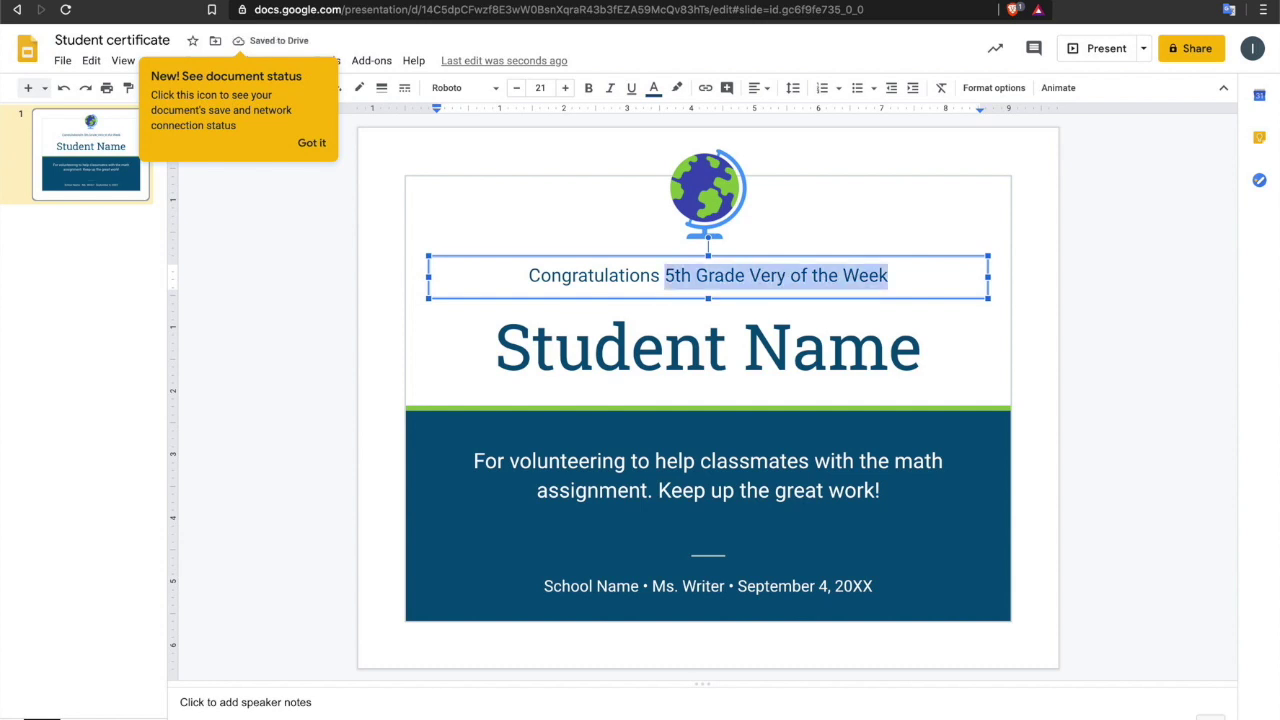
type("<<>>")
key("Left")
key("Left")
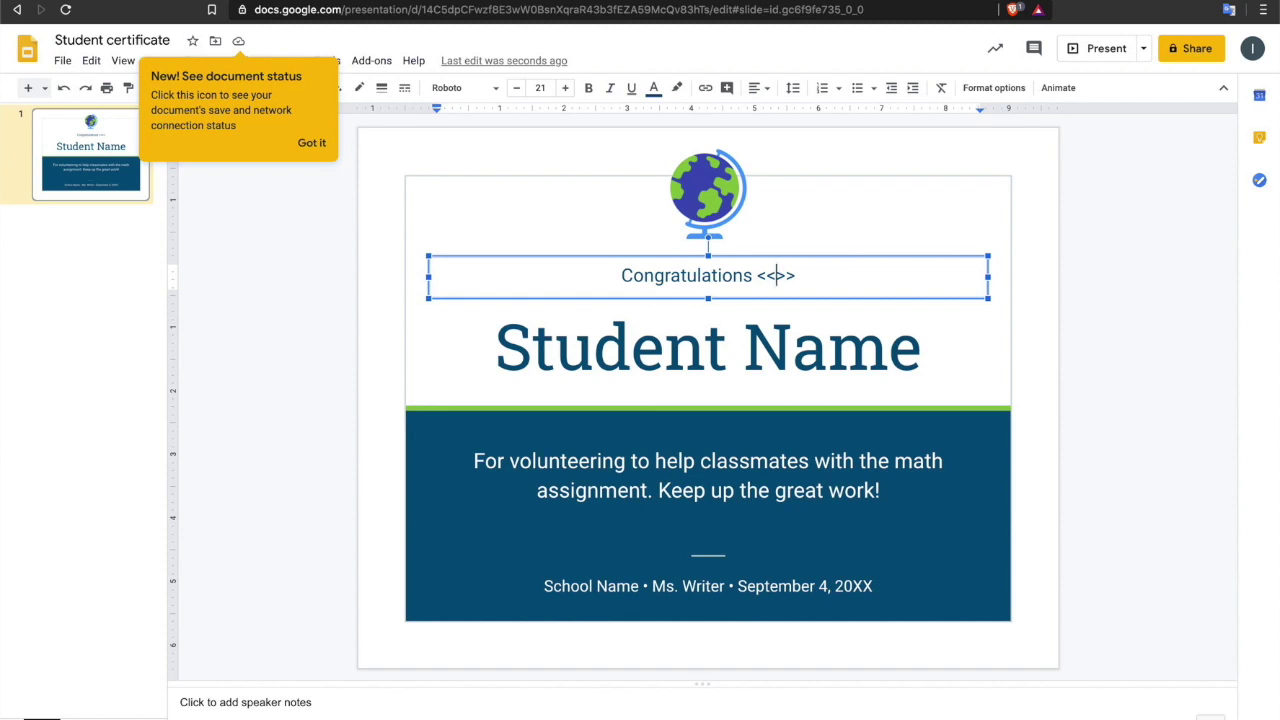
type("Ach")
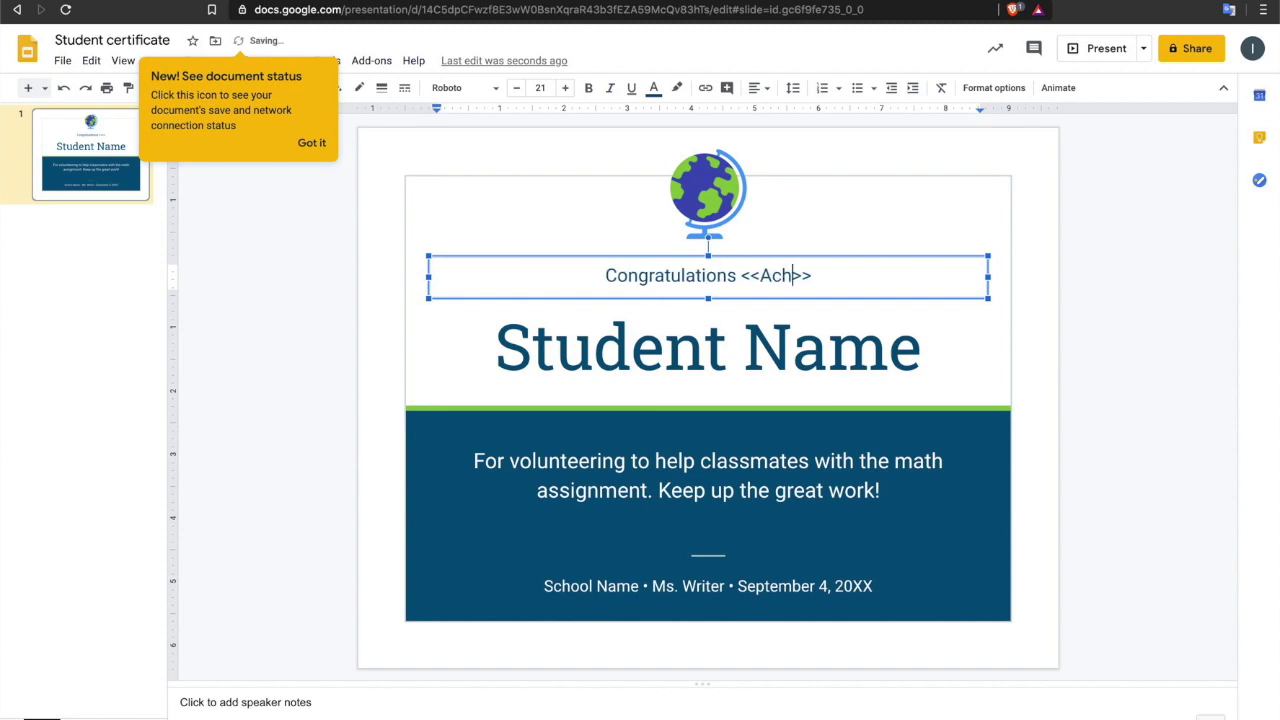
type("ievement")
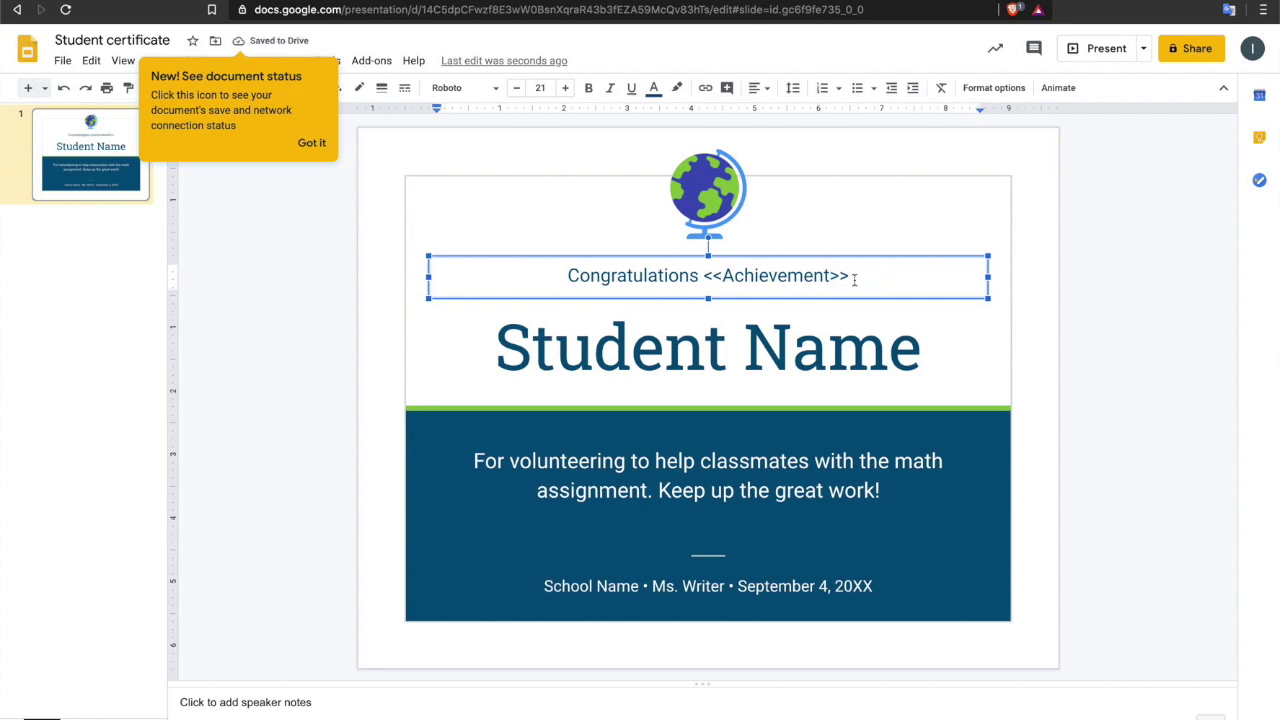
left_click_drag(852, 278, 803, 277)
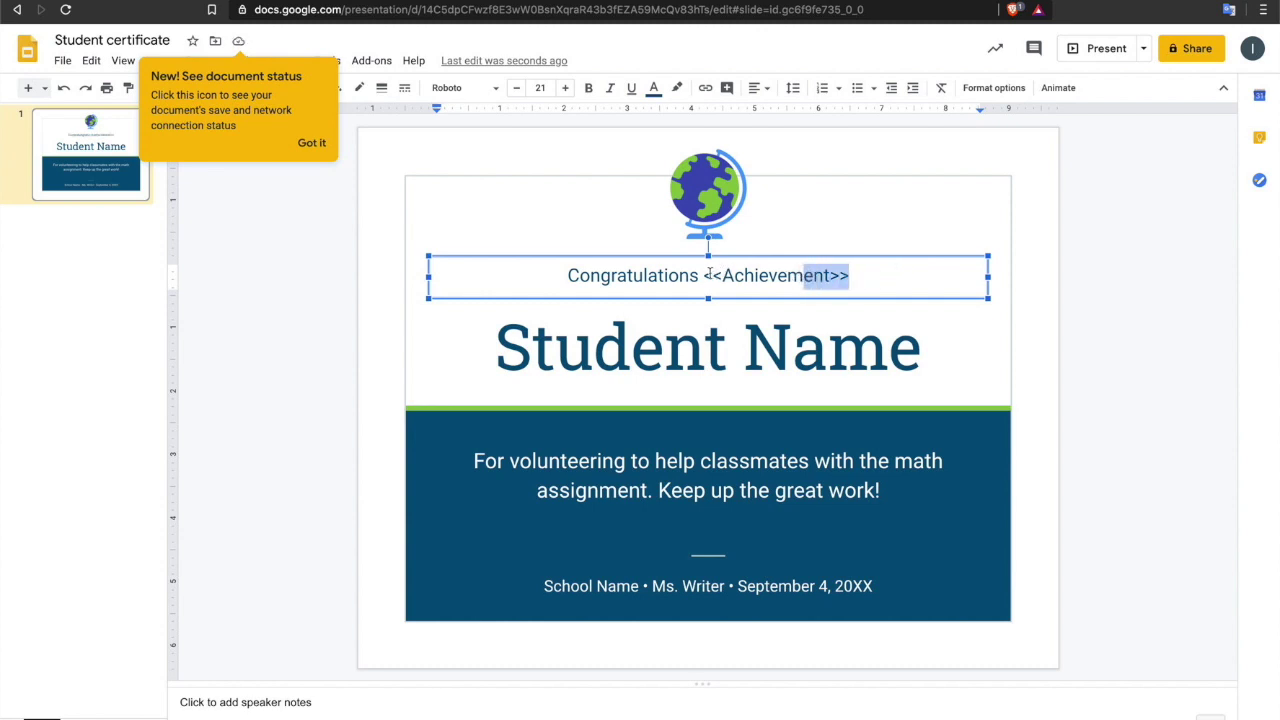
left_click_drag(705, 276, 849, 277)
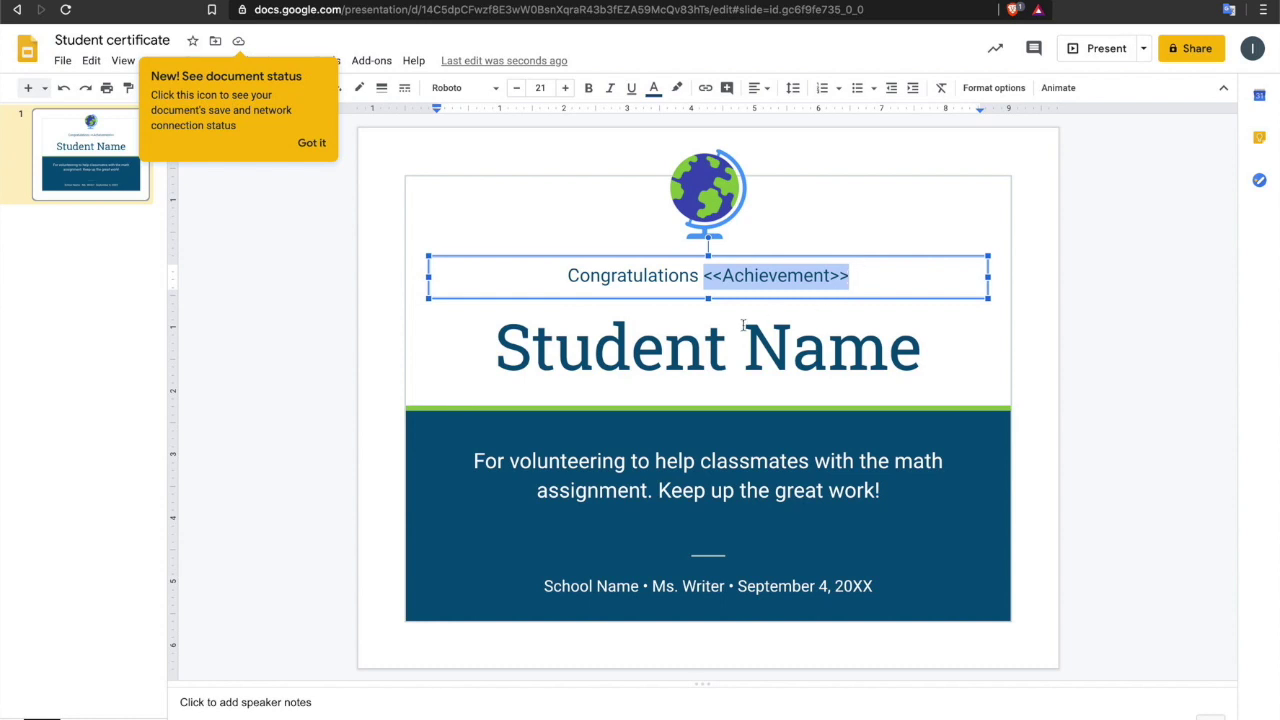
left_click(499, 345)
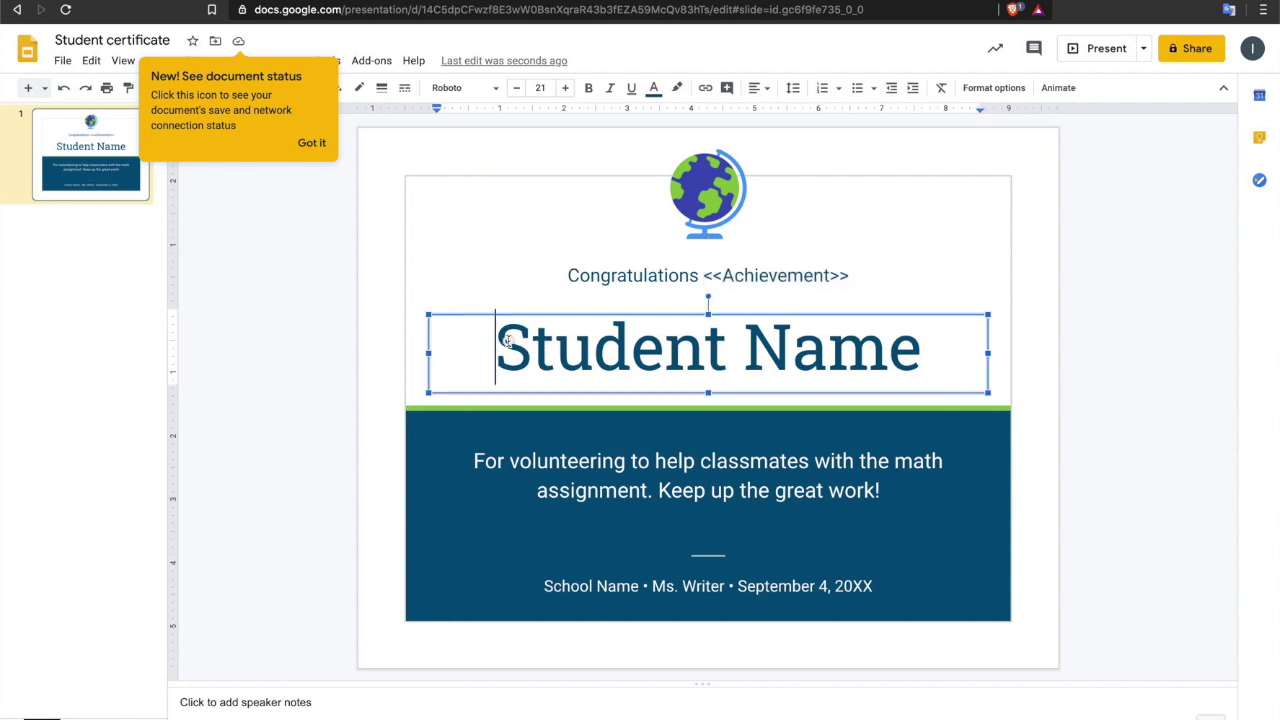
Step: Turn the 'Student Name' line into the <<Name>> placeholder
left_click(916, 357, "shift")
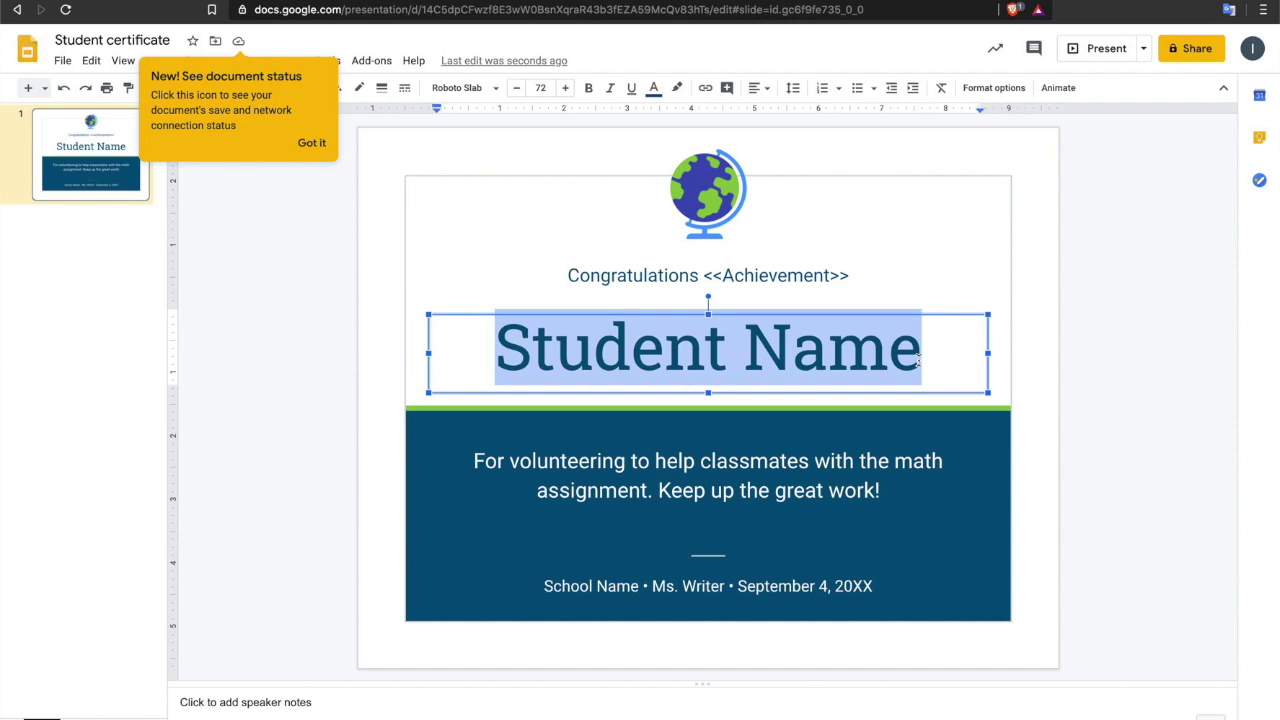
left_click(920, 357)
left_click(743, 350)
key("BackSpace")
key("BackSpace")
key("BackSpace")
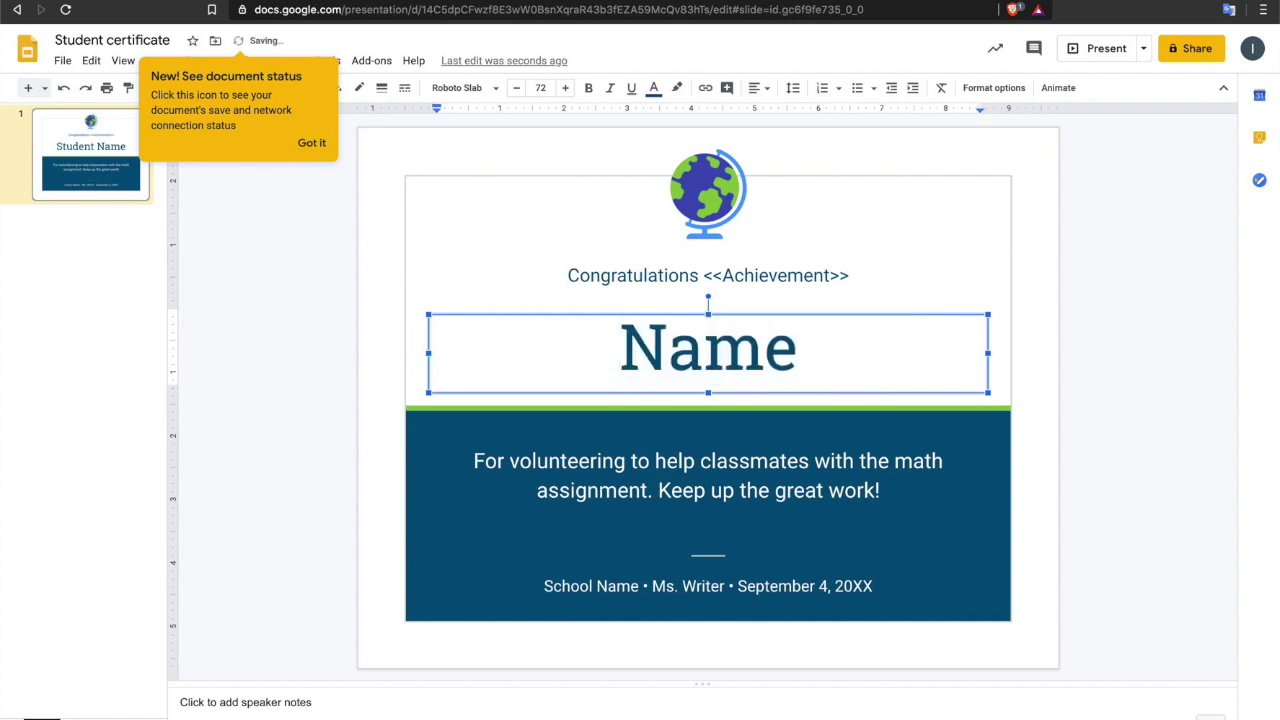
type("<<")
left_click(830, 350)
type(">>")
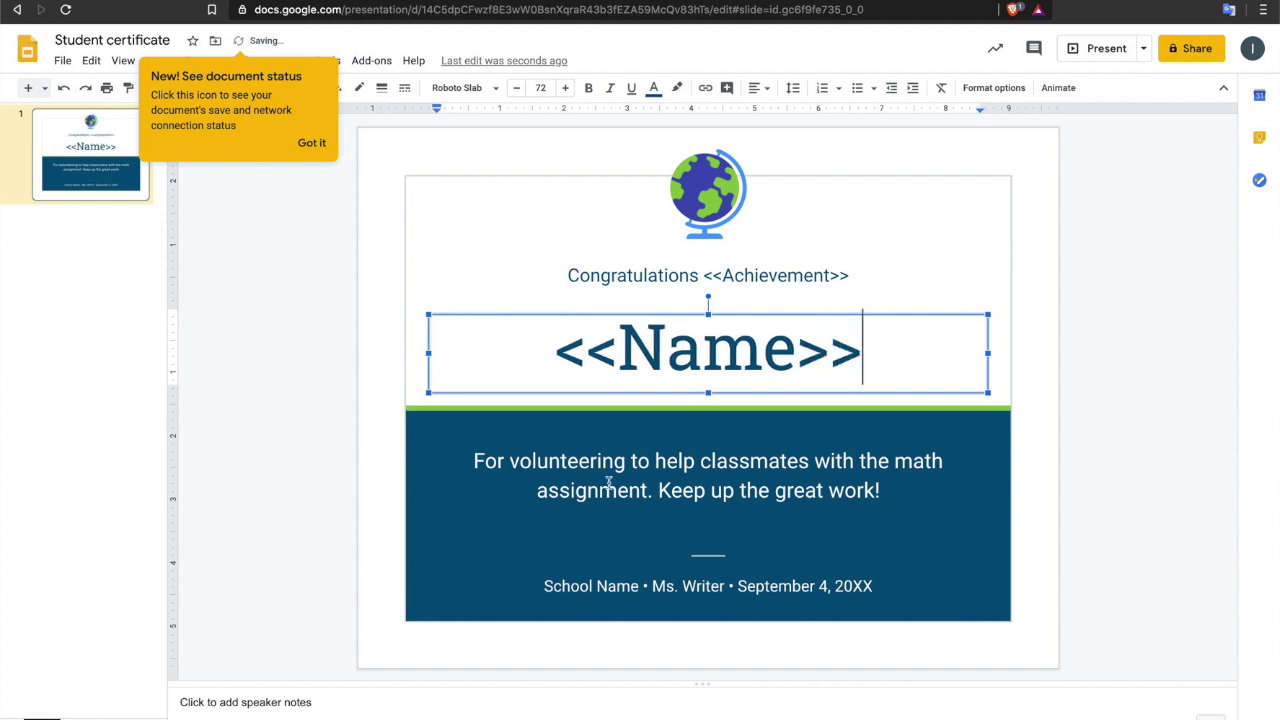
left_click(579, 466)
left_click(580, 465)
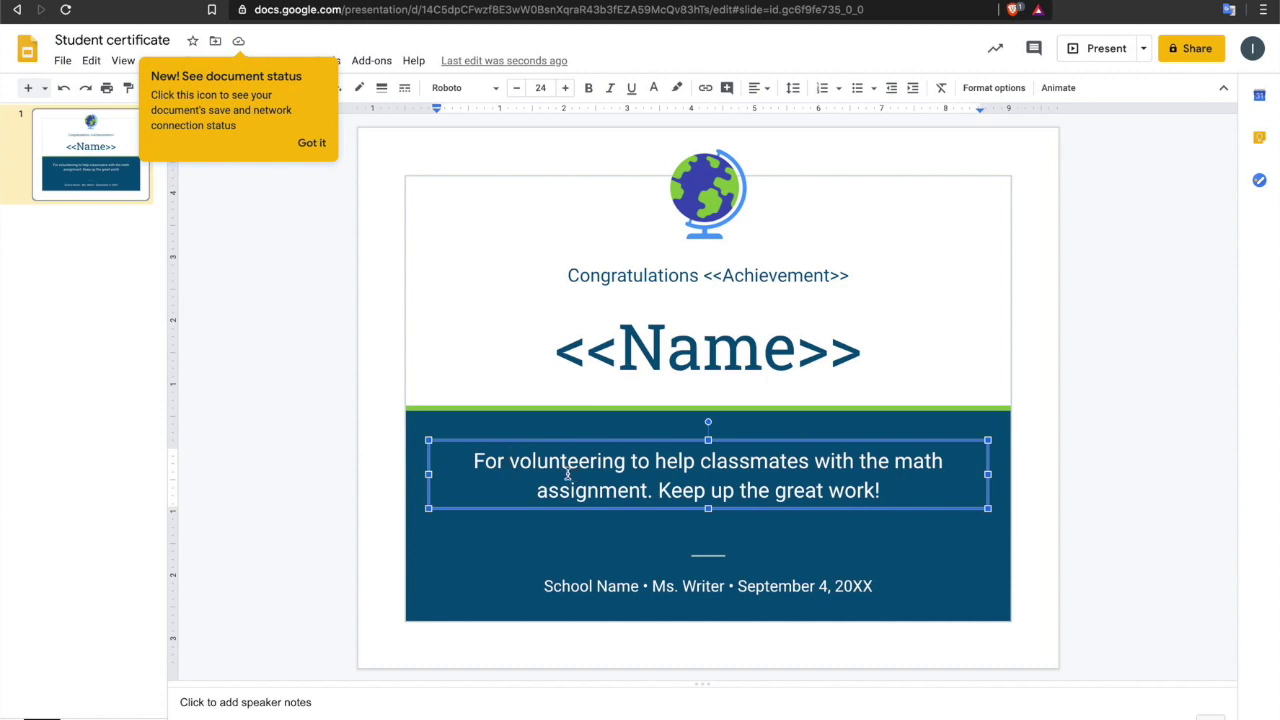
Step: Wrap the volunteering phrase in << >> and replace it with 'achievement topic'
type("<<")
key("Down")
key("alt+Right")
type(">>")
key("Left")
key("Left")
key("shift+Up")
key("shift+Left")
key("shift+Left")
key("shift+Left")
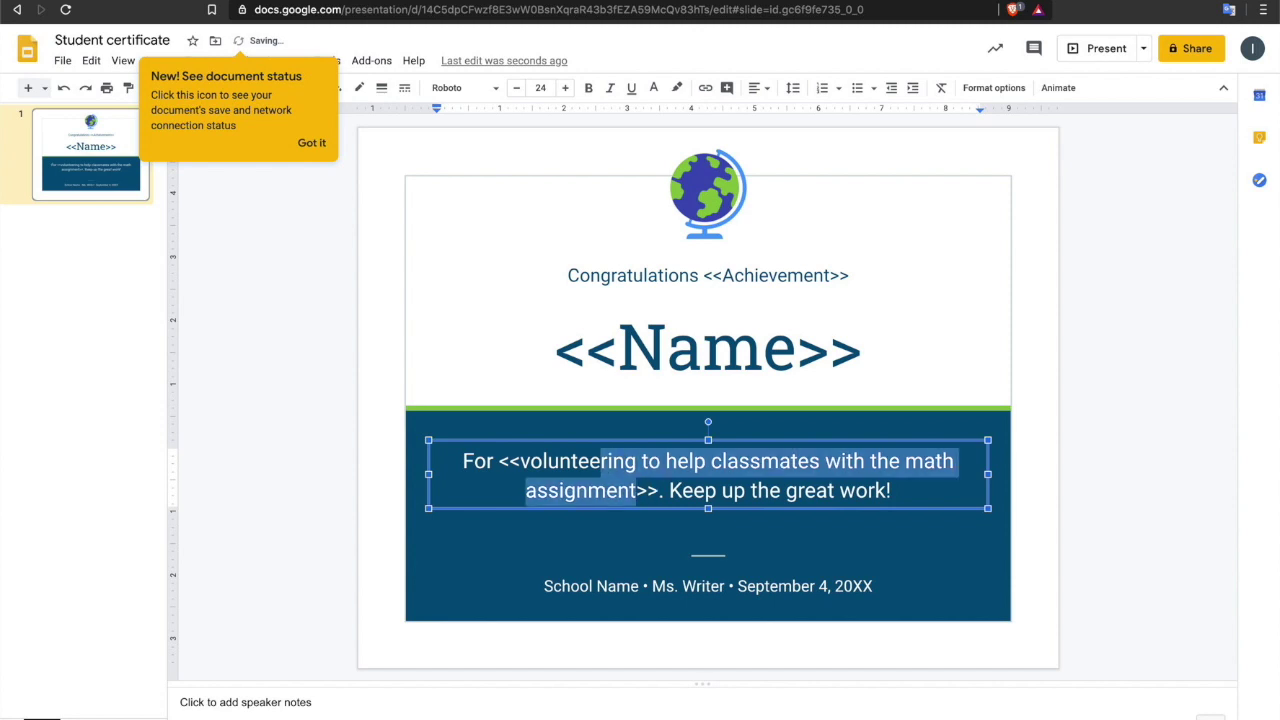
key("shift+Left")
key("shift+Left")
key("shift+Left")
key("shift+Left")
key("shift+Left")
key("shift+Left")
key("shift+Left")
key("shift+Left")
key("shift+Left")
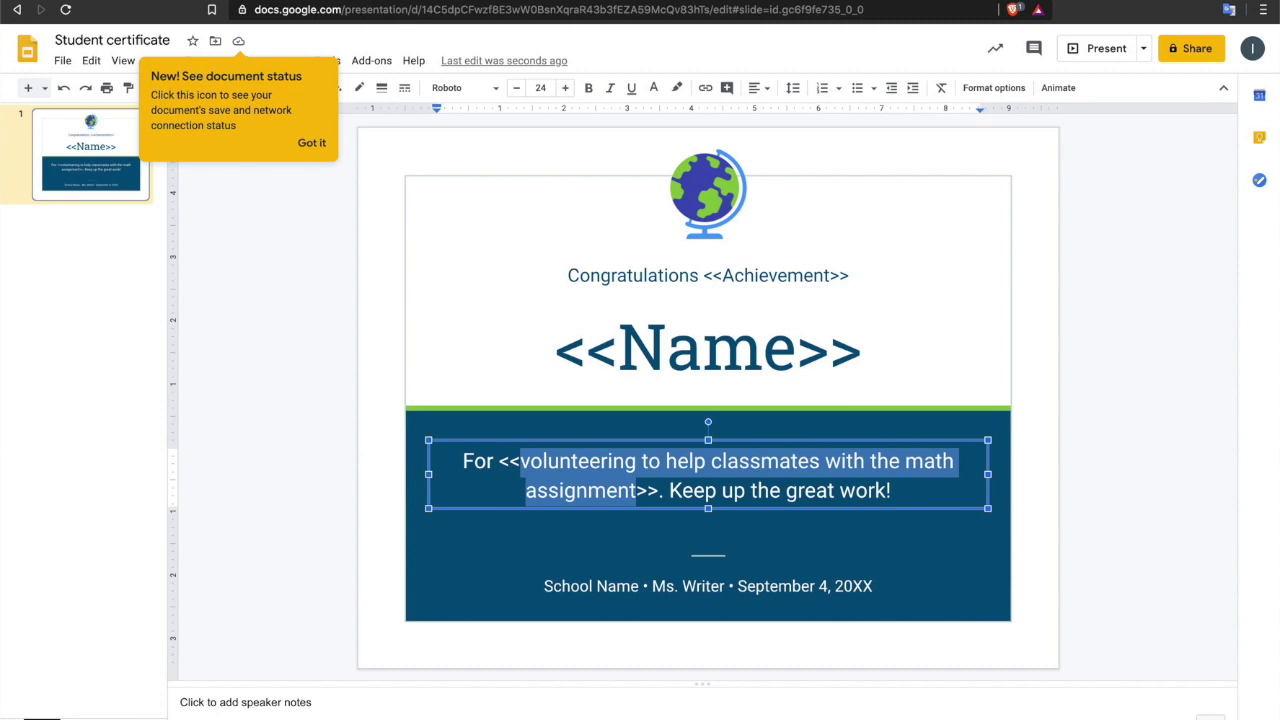
type("achieve")
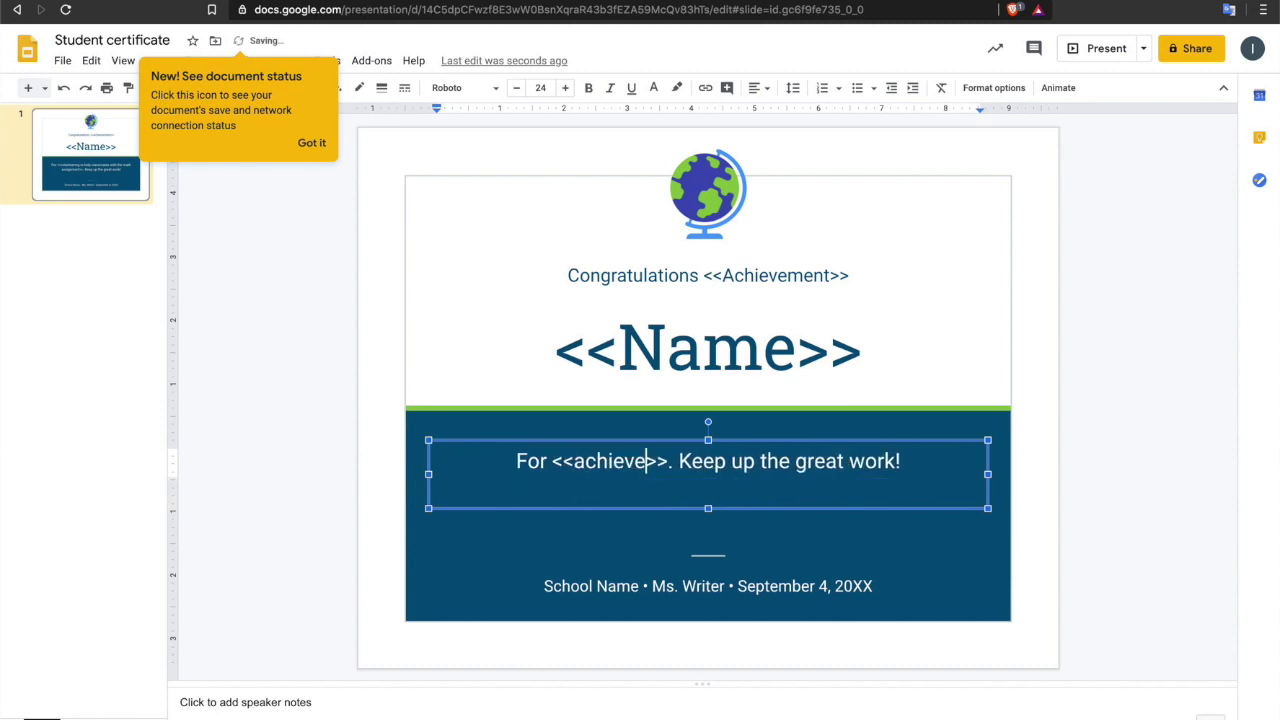
type("ment")
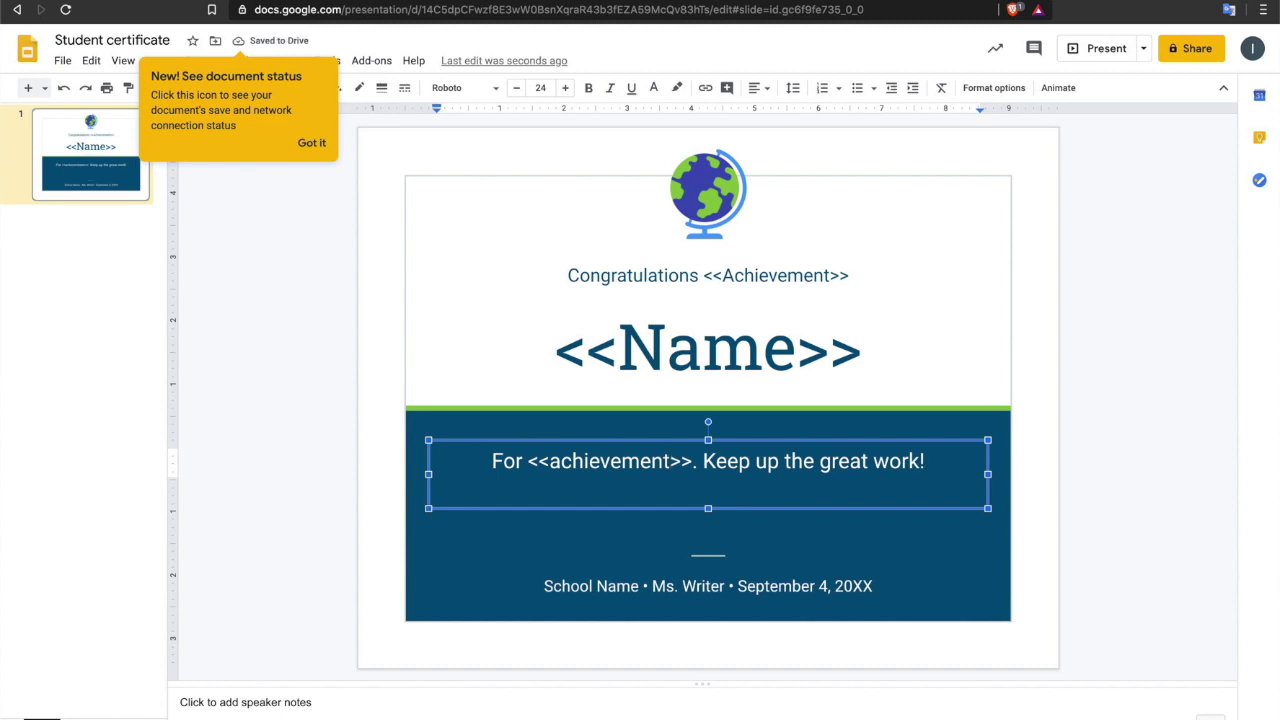
type(" topic")
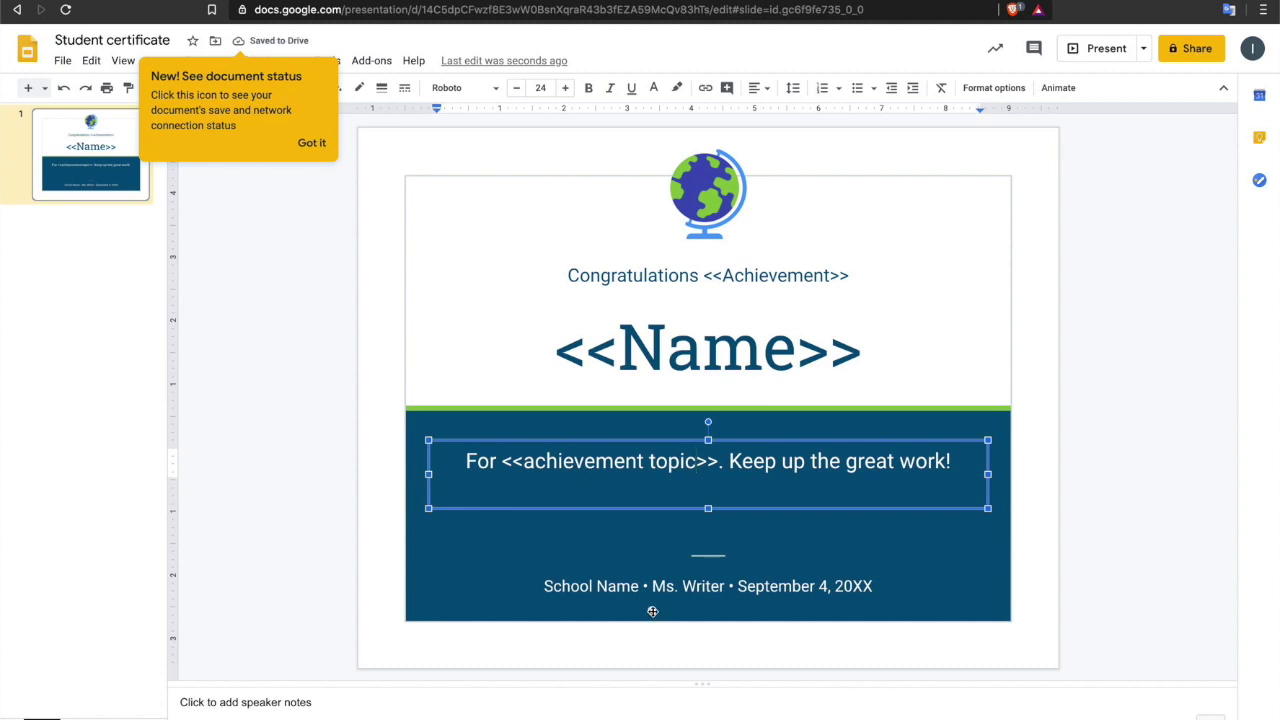
left_click(631, 588)
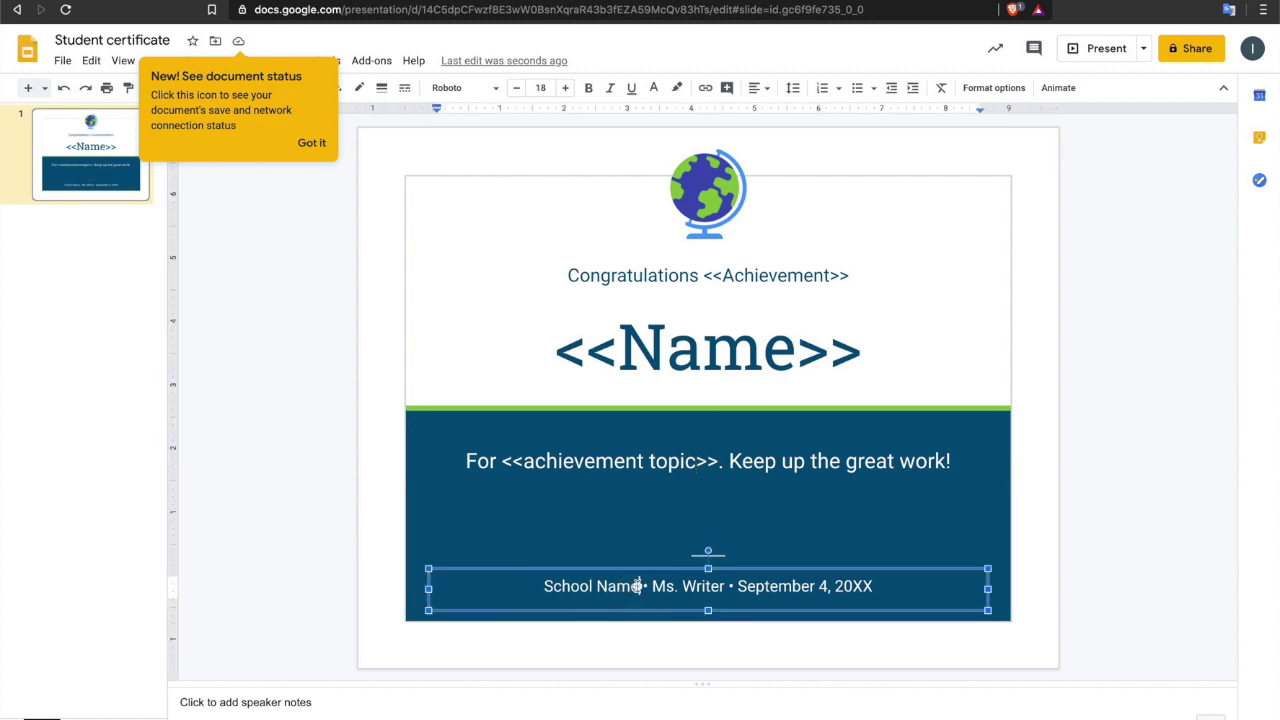
Step: Change the footer to 'Pakuan High School' and replace Ms. Writer with the teacher's name
key("BackSpace")
key("BackSpace")
key("BackSpace")
key("BackSpace")
key("BackSpace")
key("BackSpace")
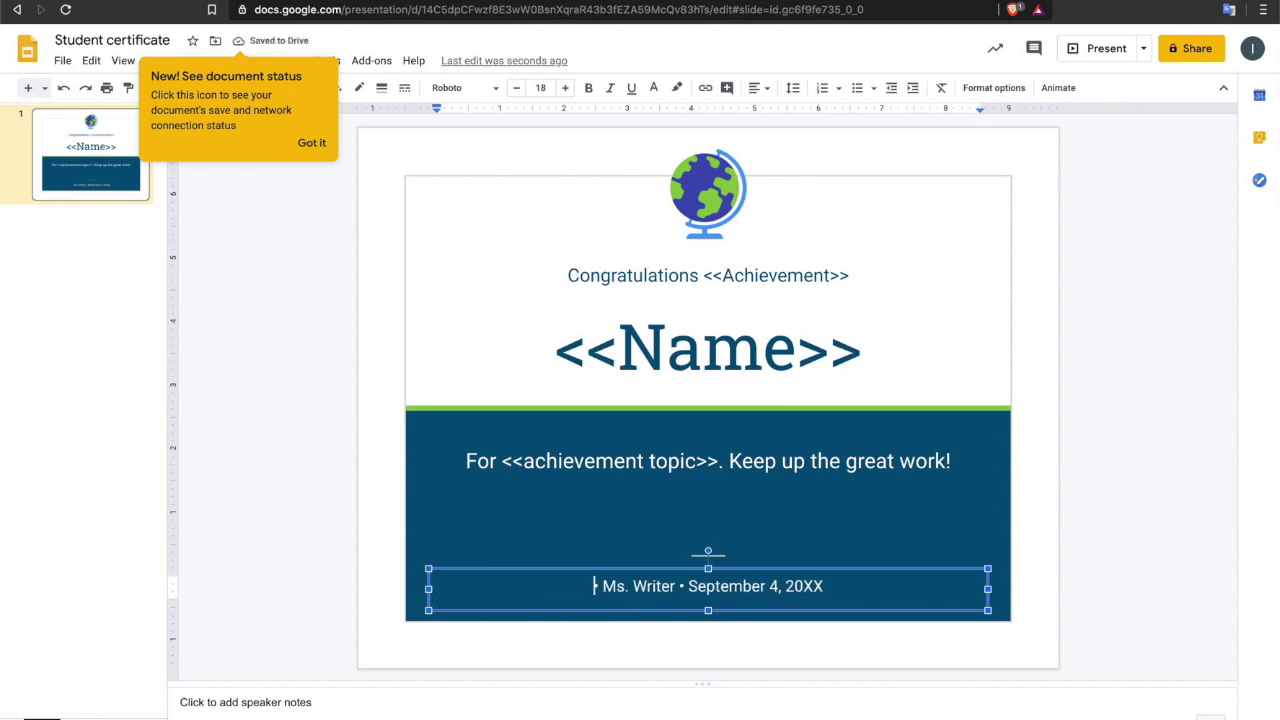
type("Pakuan High School")
key("Right")
key("Right")
key("Right")
key("Right")
key("Right")
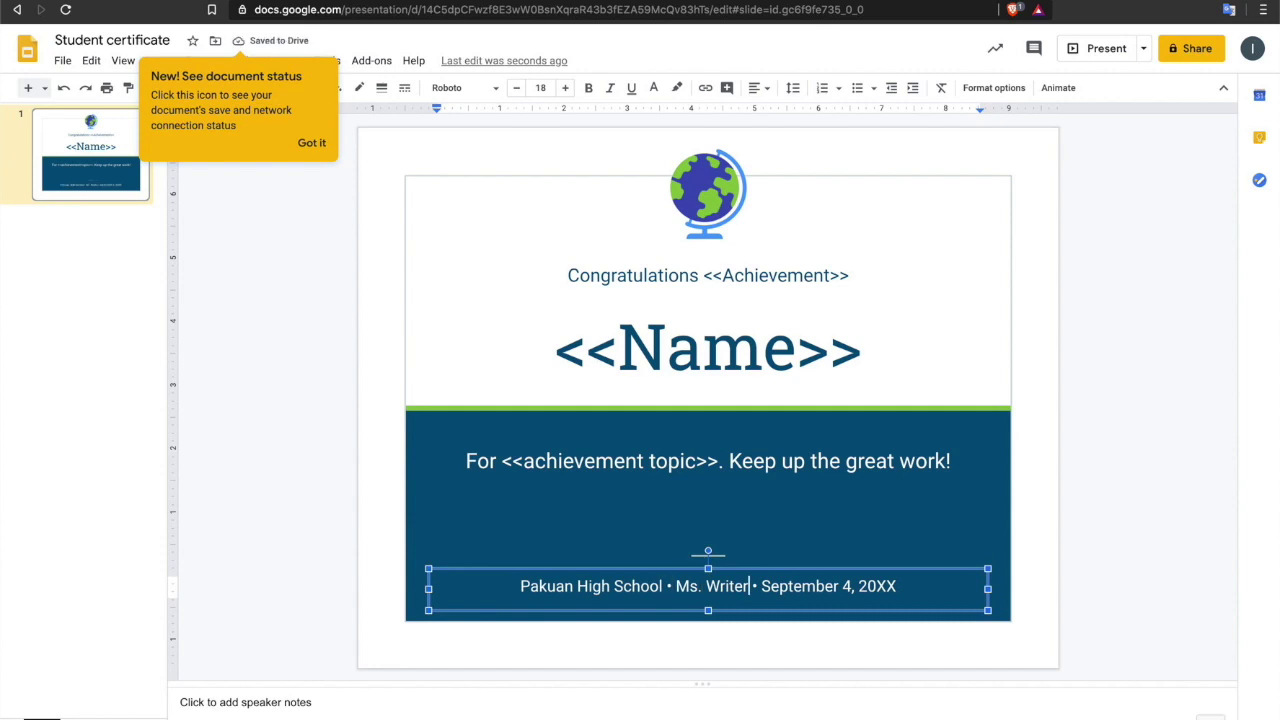
key("Delete")
key("Delete")
key("Delete")
key("BackSpace")
key("BackSpace")
key("BackSpace")
key("BackSpace")
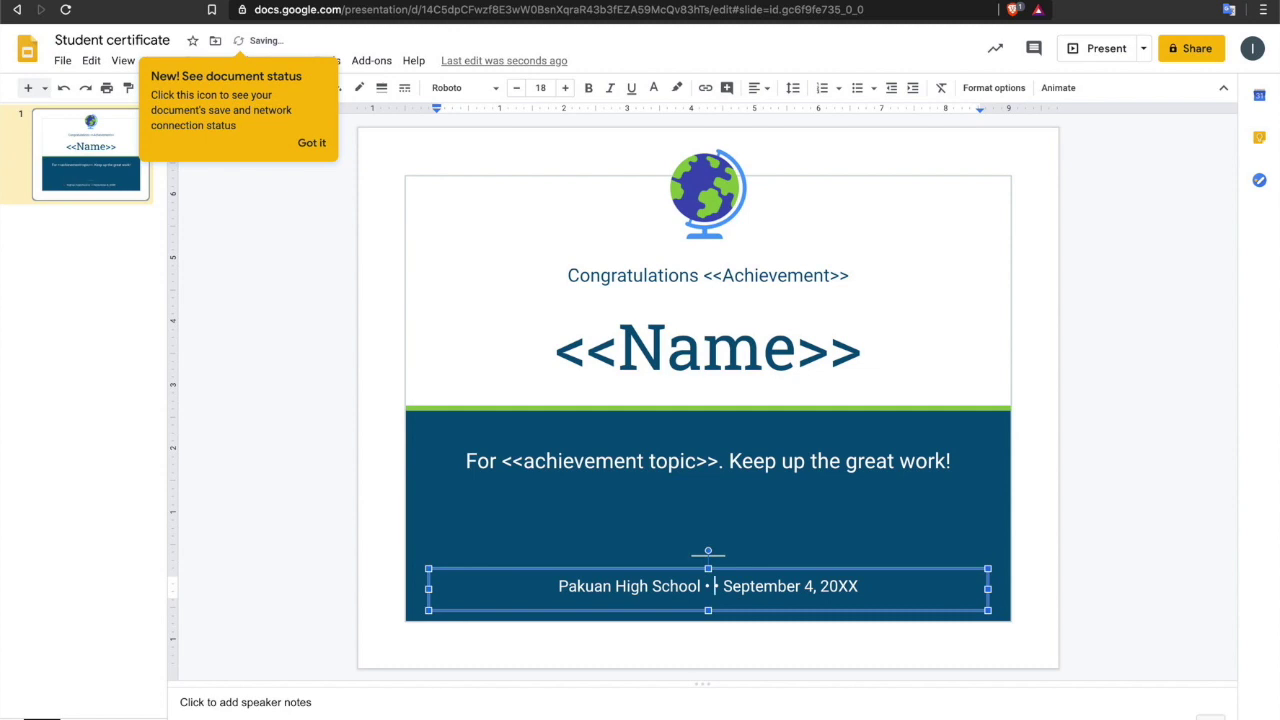
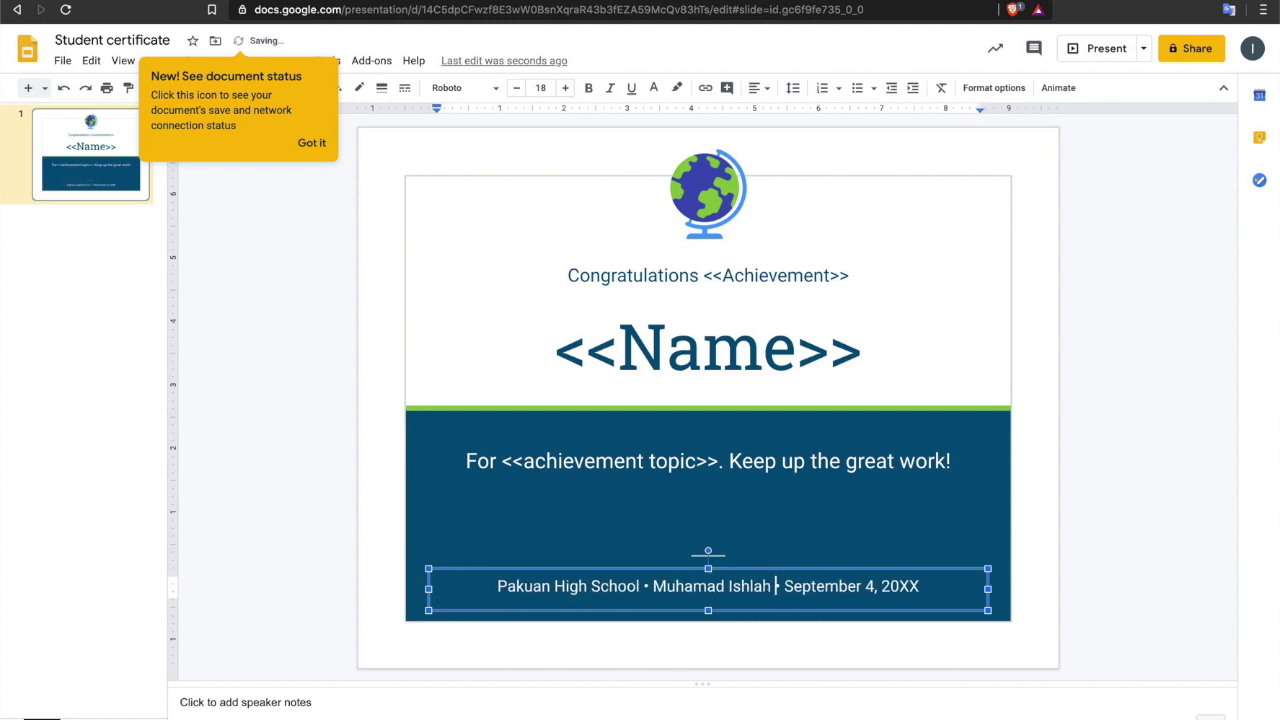
Step: Replace the sample date September 4, 20XX with the <<Date>> placeholder
left_click_drag(784, 586, 919, 586)
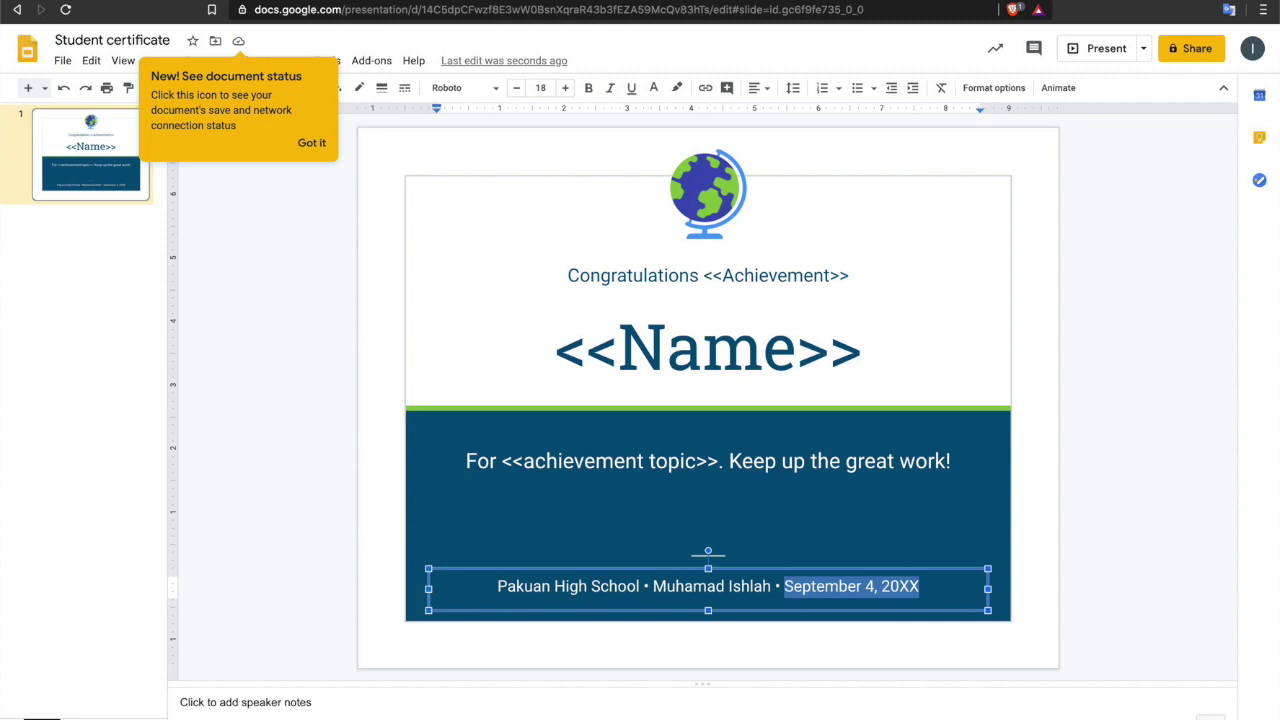
type("<<Date")
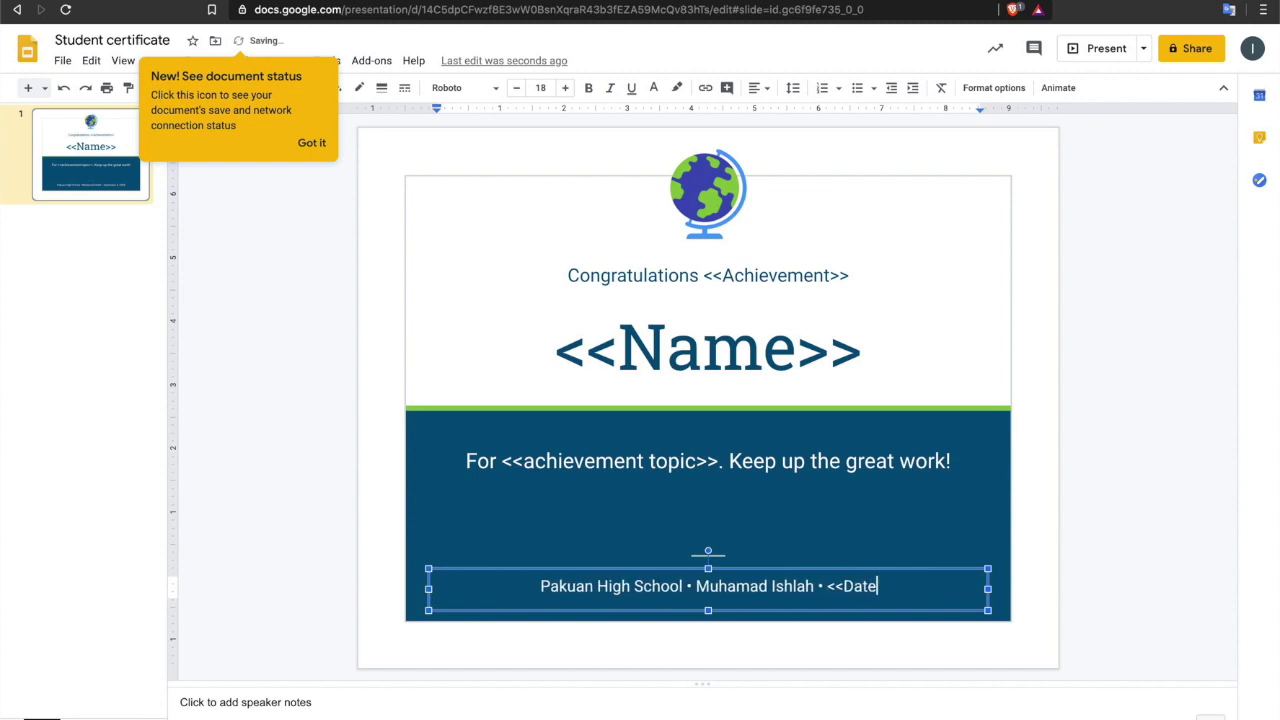
type(">>")
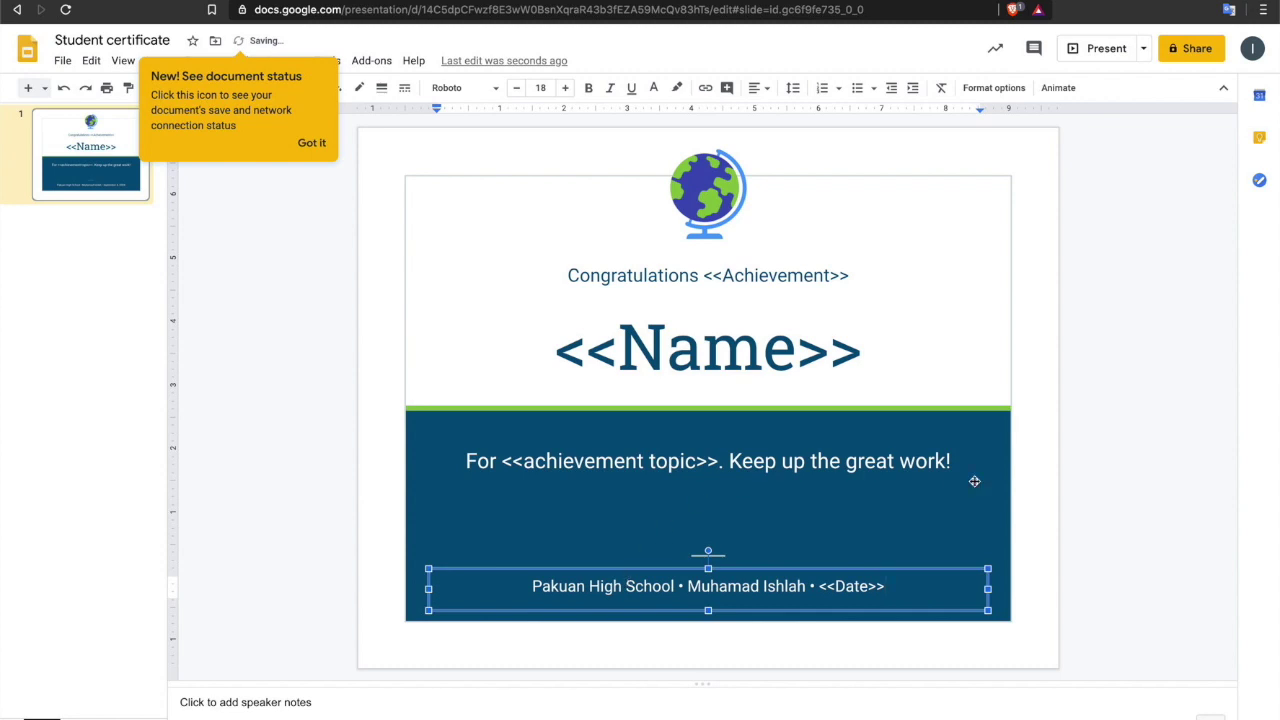
left_click(1117, 449)
left_click(302, 144)
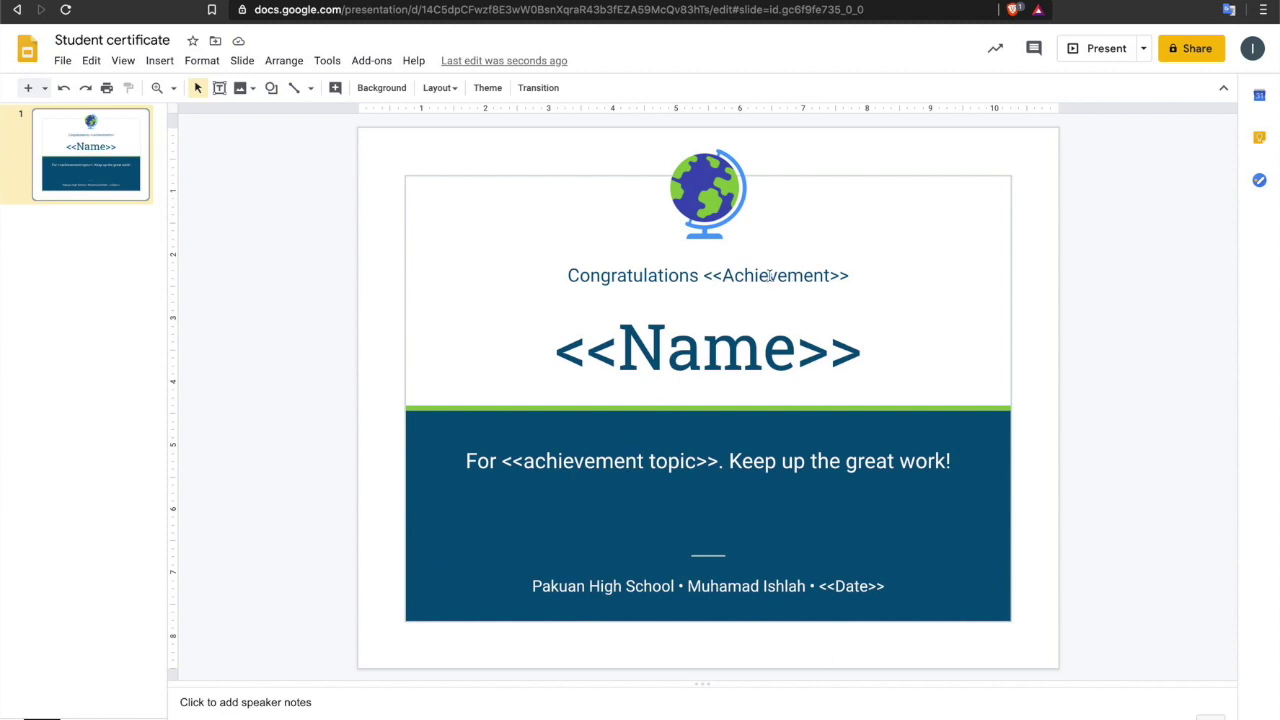
left_click(536, 461)
Step: Retype the a and t as capitals so the placeholder reads <<Achievement Topic>>
key("BackSpace")
type("A")
key("alt+Right")
key("Right")
key("Right")
key("BackSpace")
type("T")
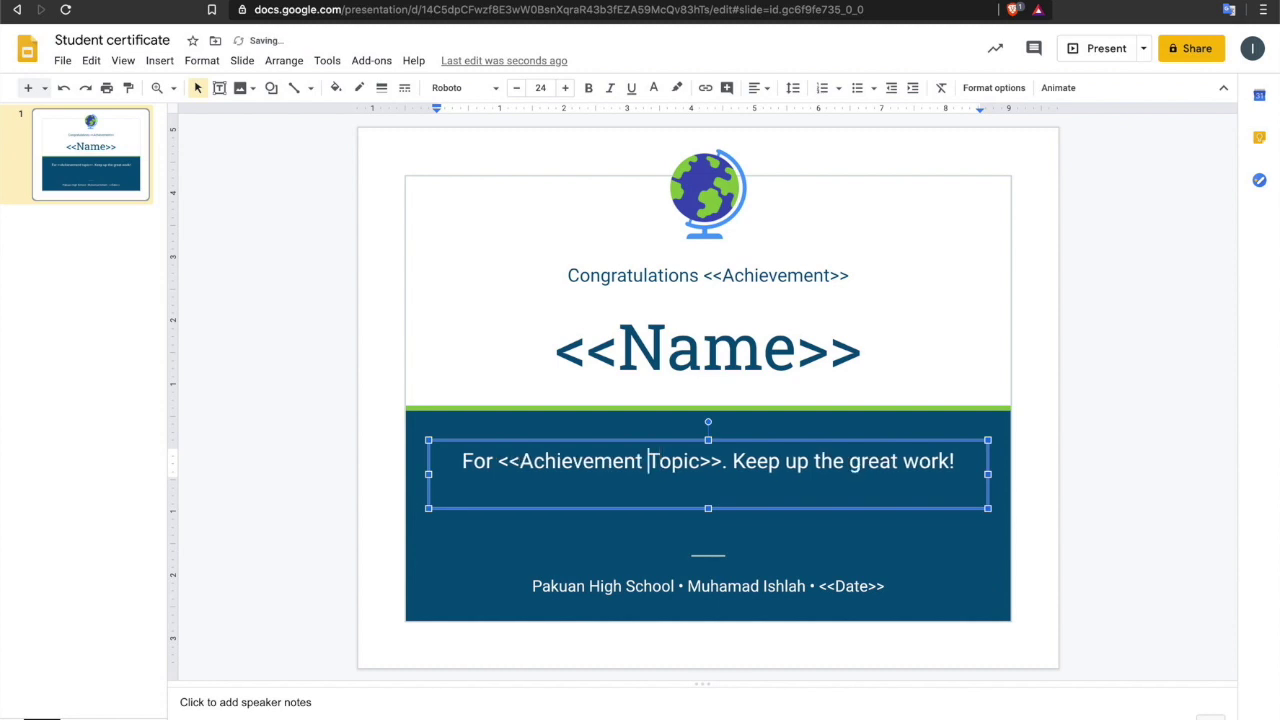
key("alt+shift+Left")
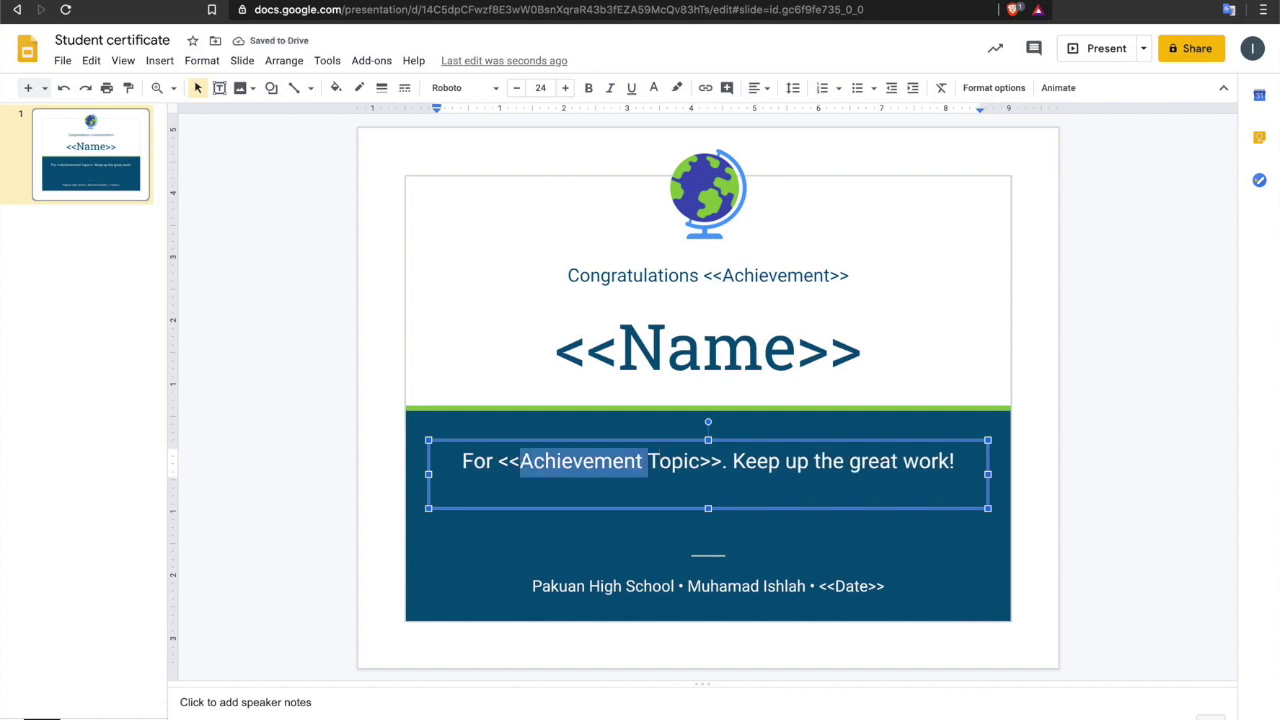
key("Right")
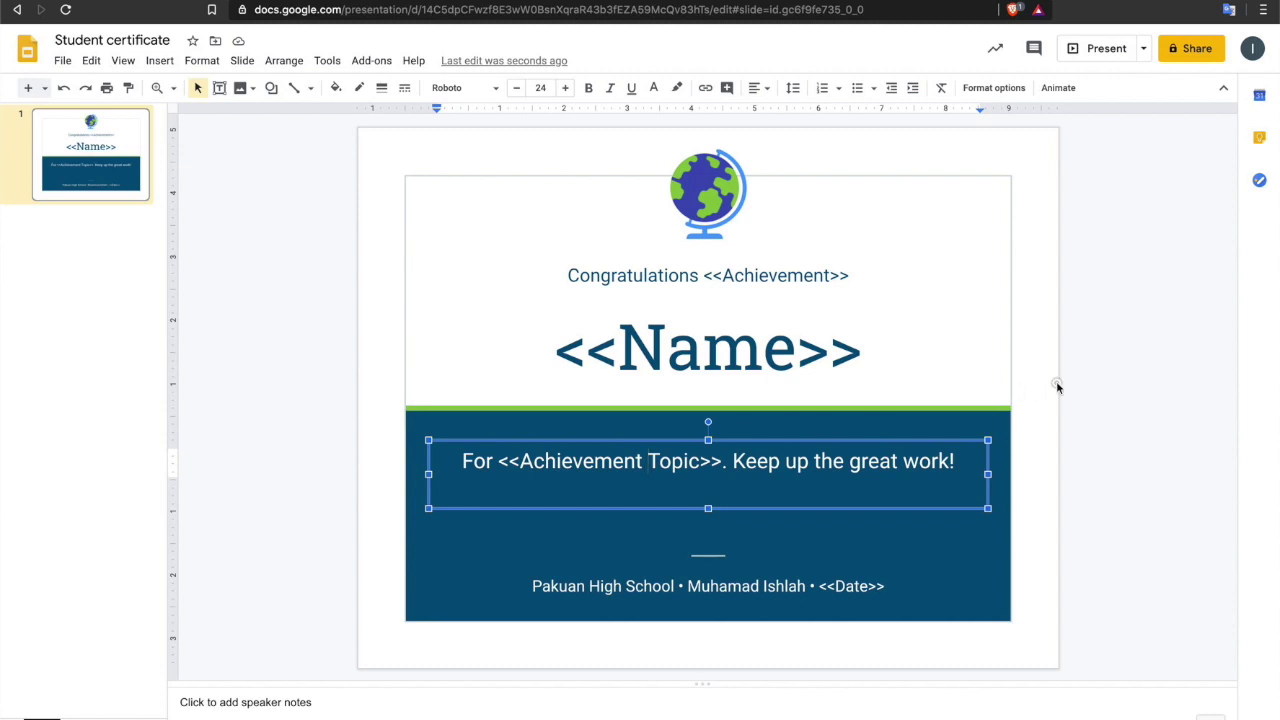
left_click(1056, 382)
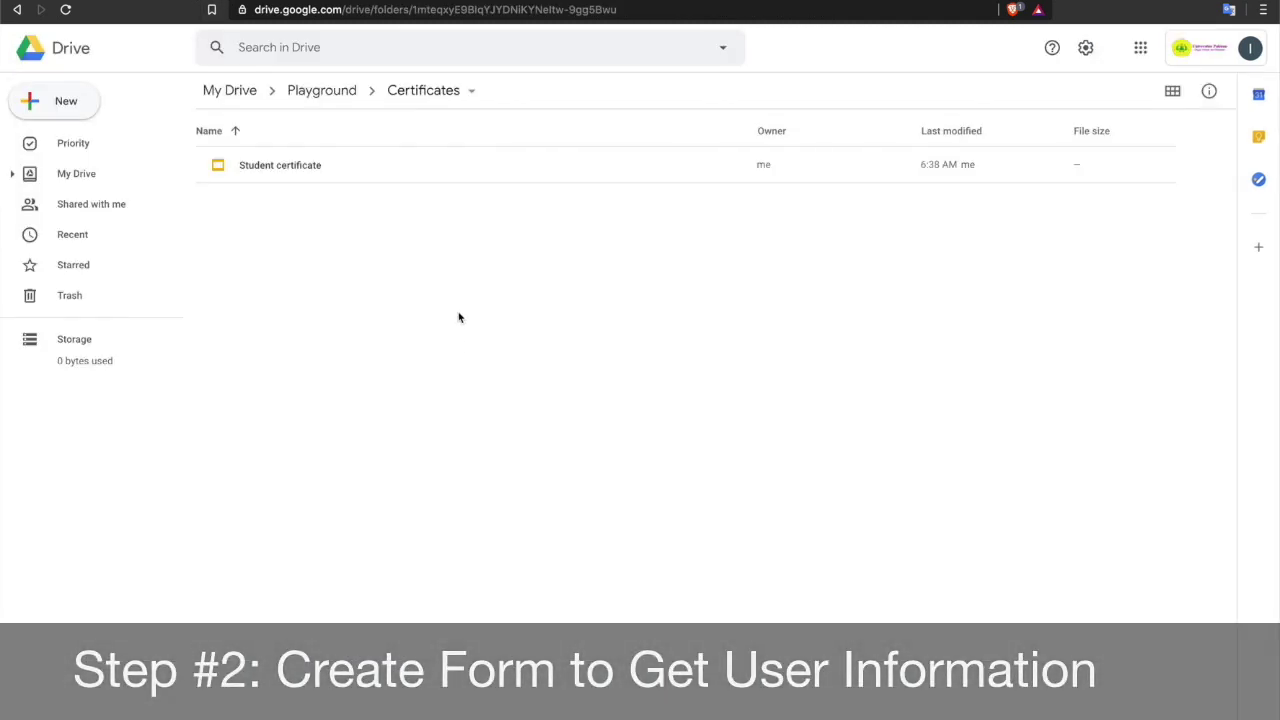
Step: Add an Untitled Google Form through Drive's New > More menu
left_click(88, 105)
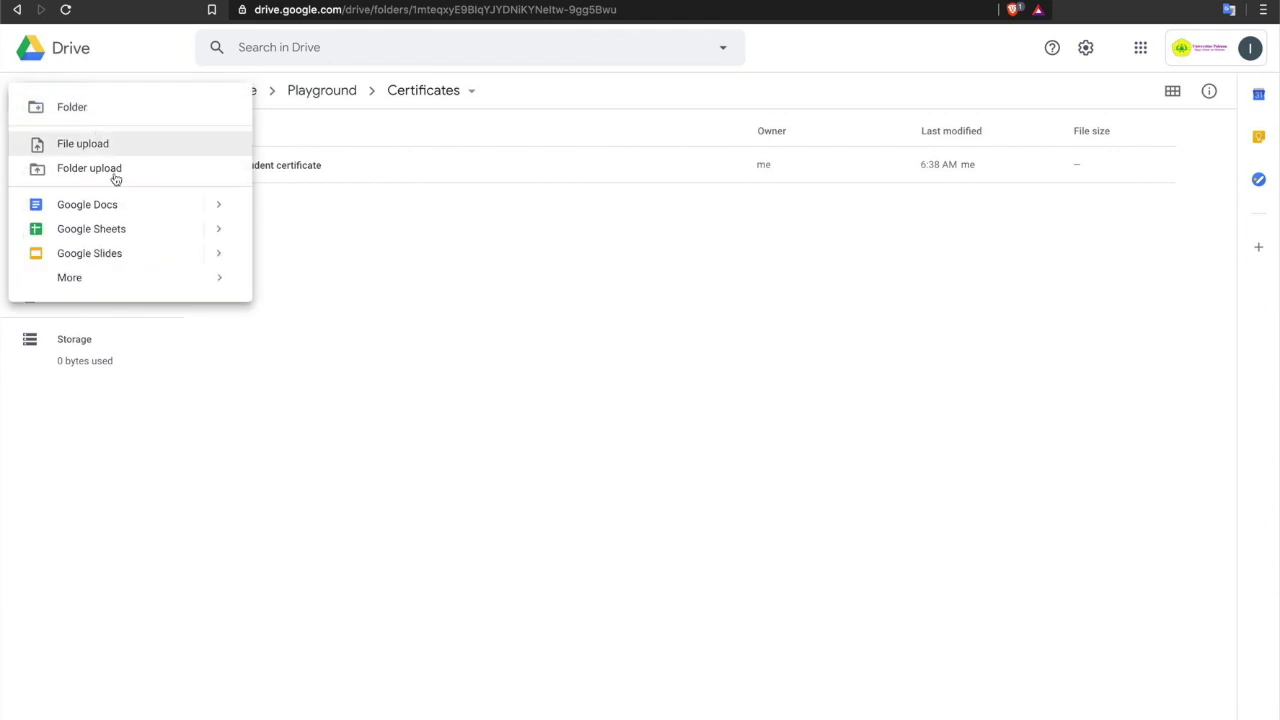
mouse_move(94, 277)
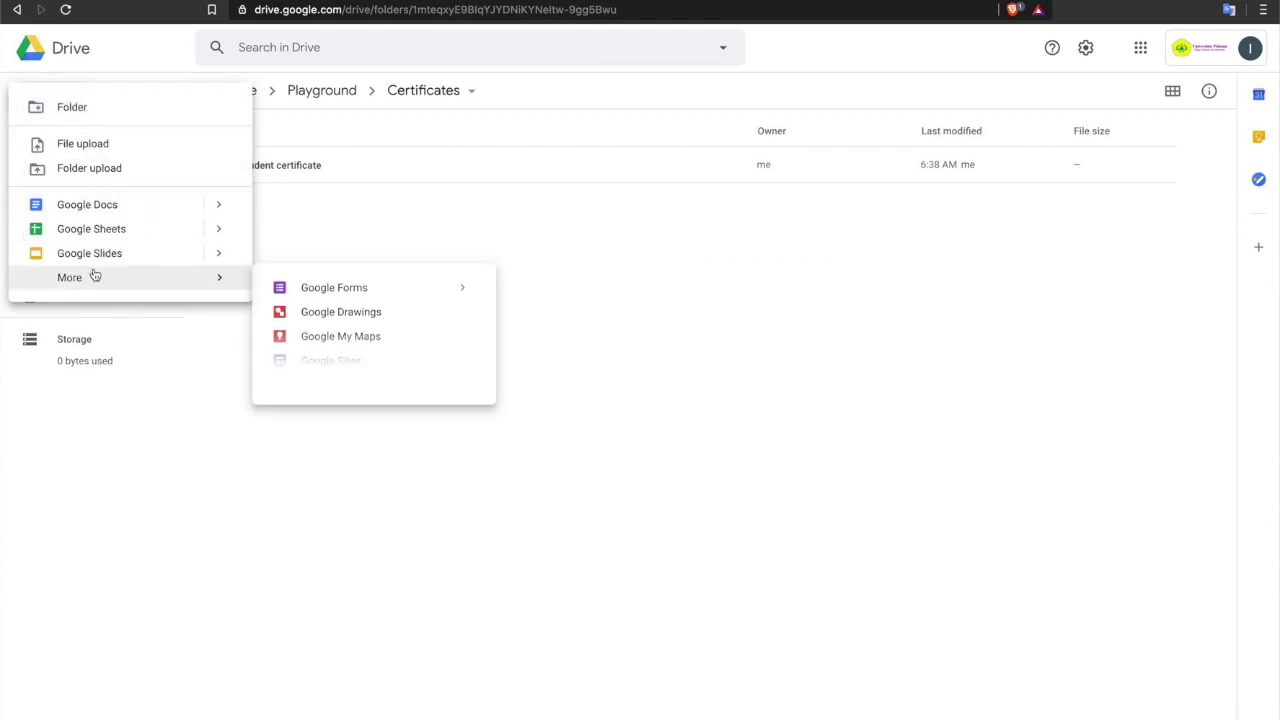
left_click(314, 290)
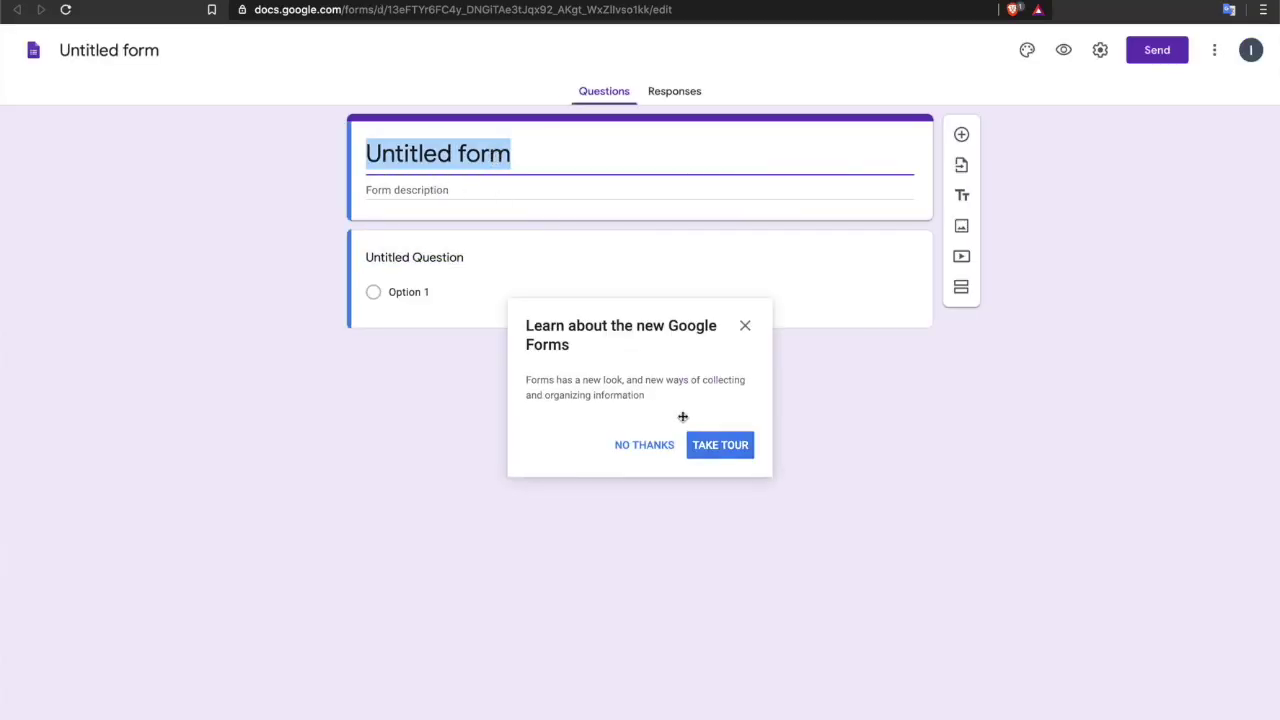
Step: Dismiss the tour offer and enter 'Student Certificate' as the form title
left_click(648, 445)
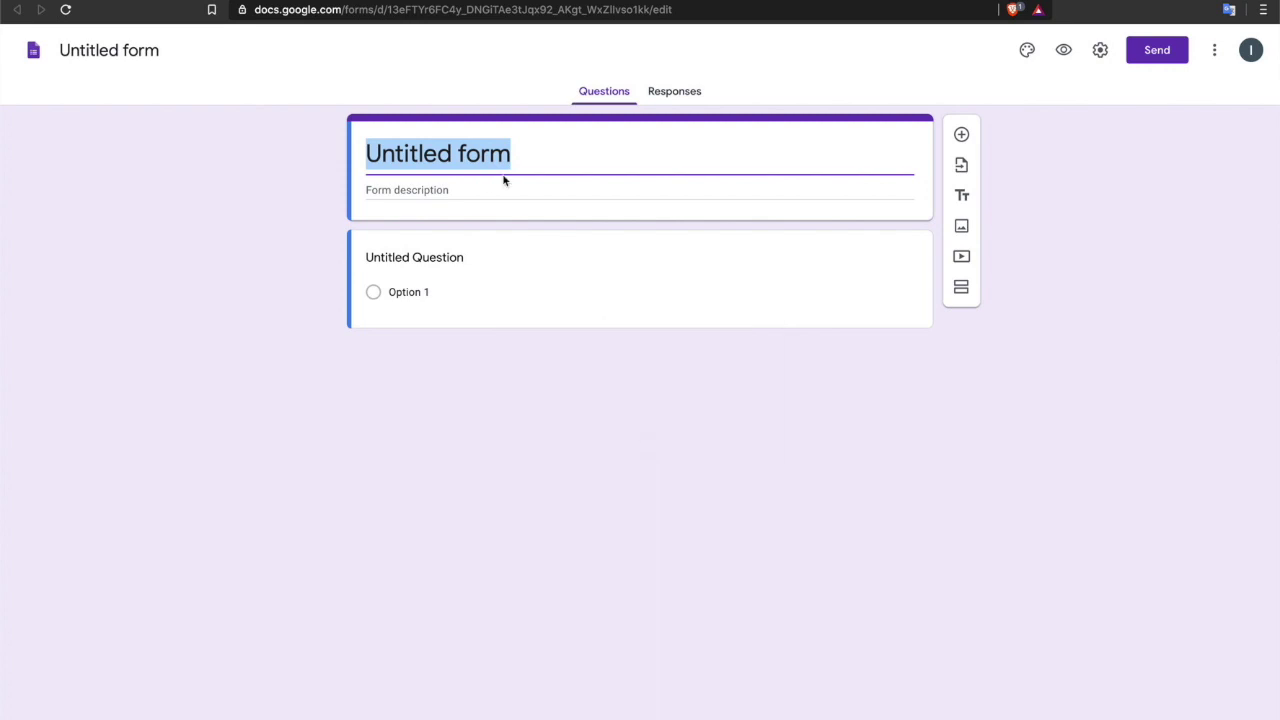
type("Student")
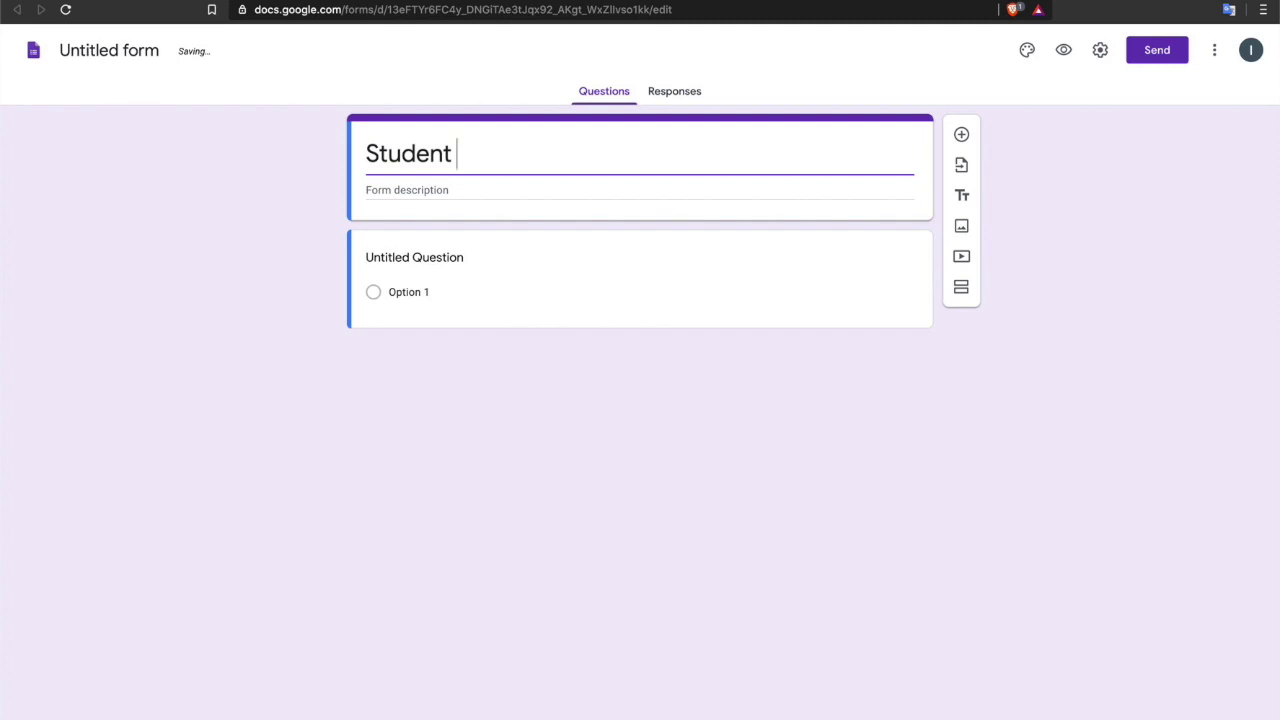
type(" Certificate")
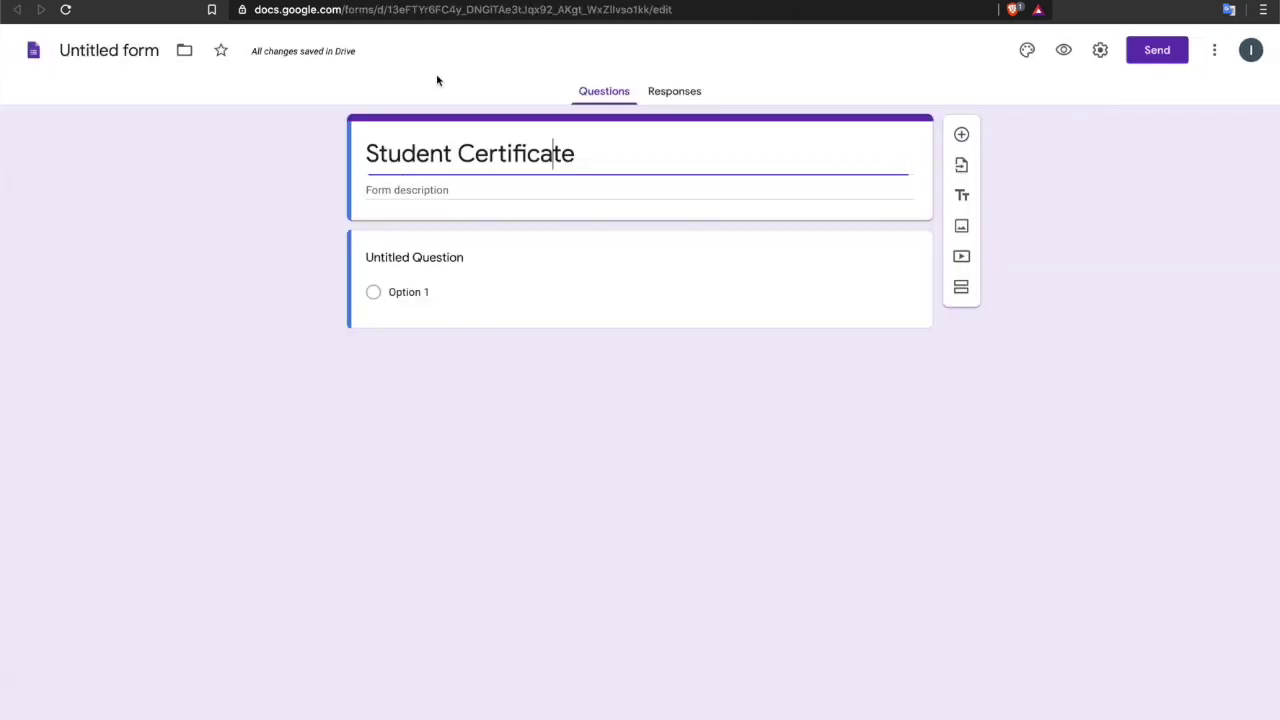
left_click(150, 47)
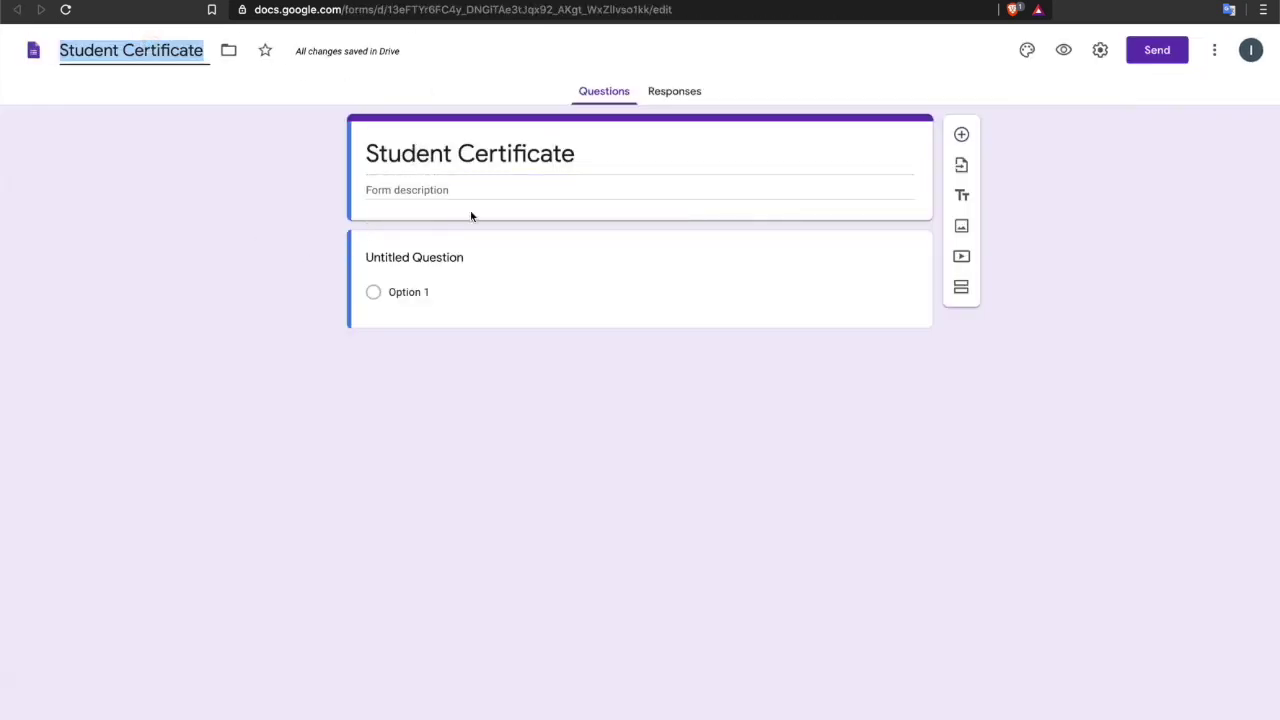
left_click(522, 178)
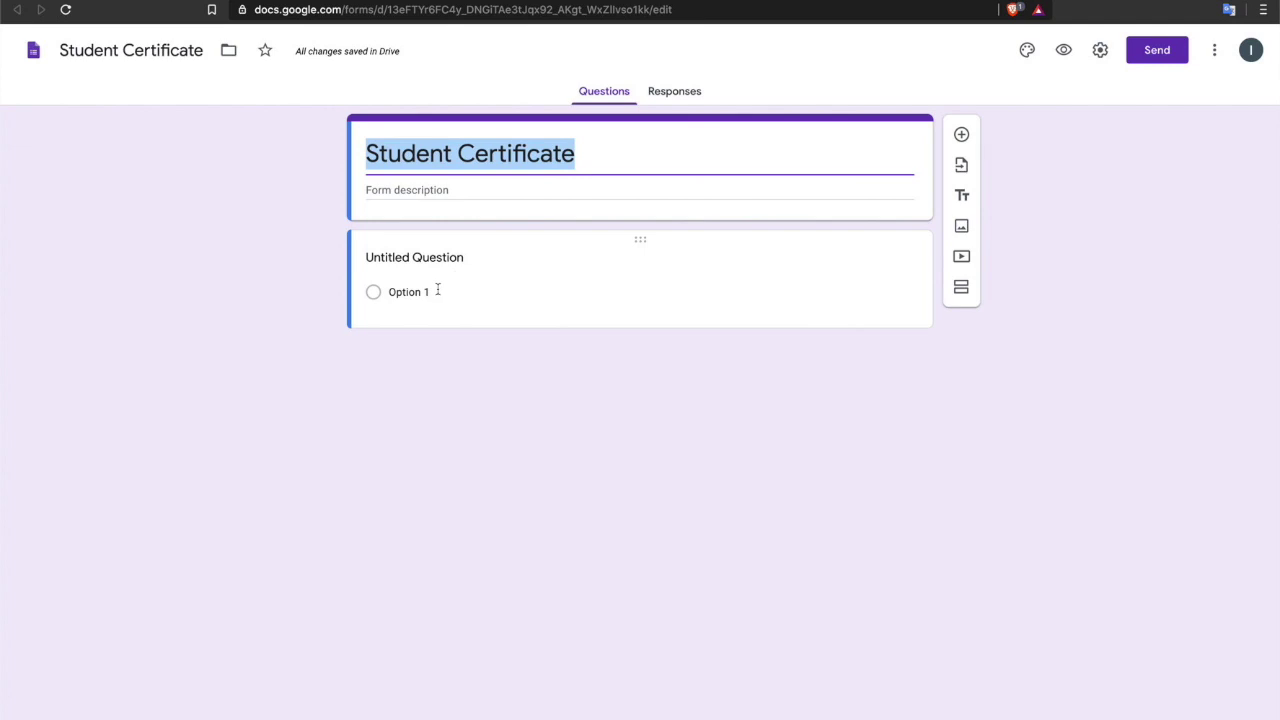
Step: Title the first question 'Name' and make it a required Short answer question
left_click(440, 289)
type("Nam")
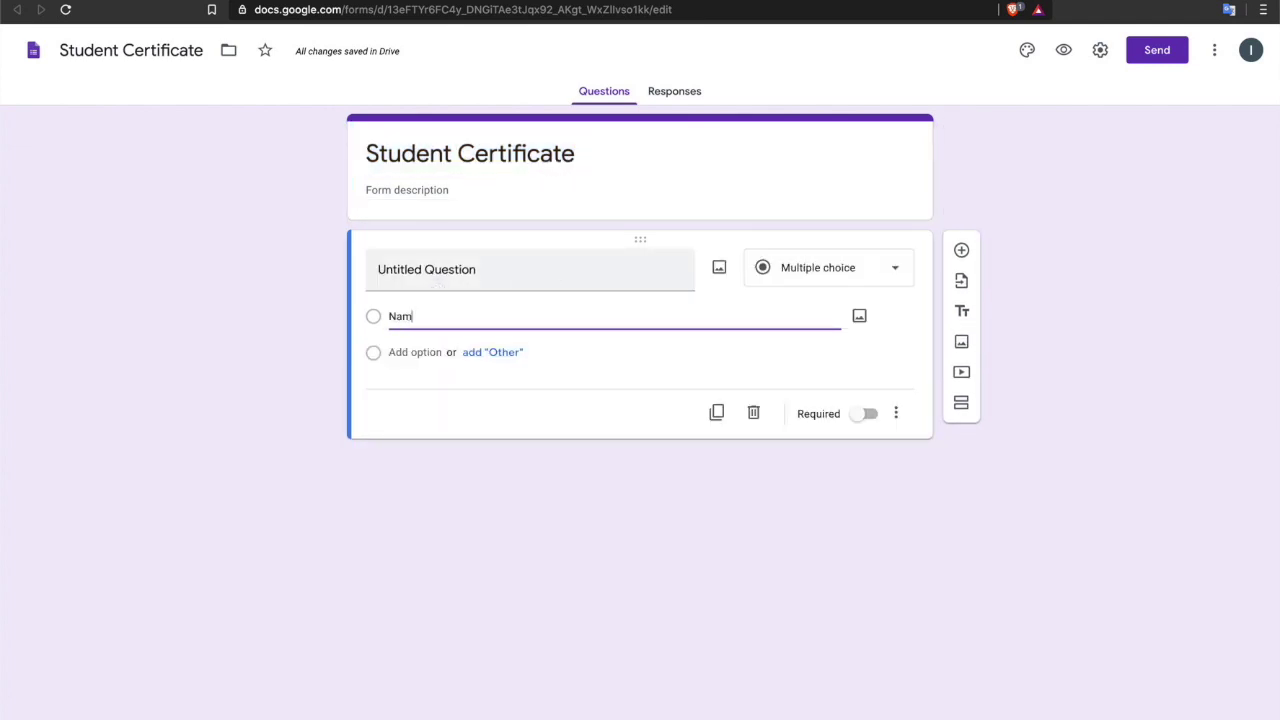
left_click(507, 277)
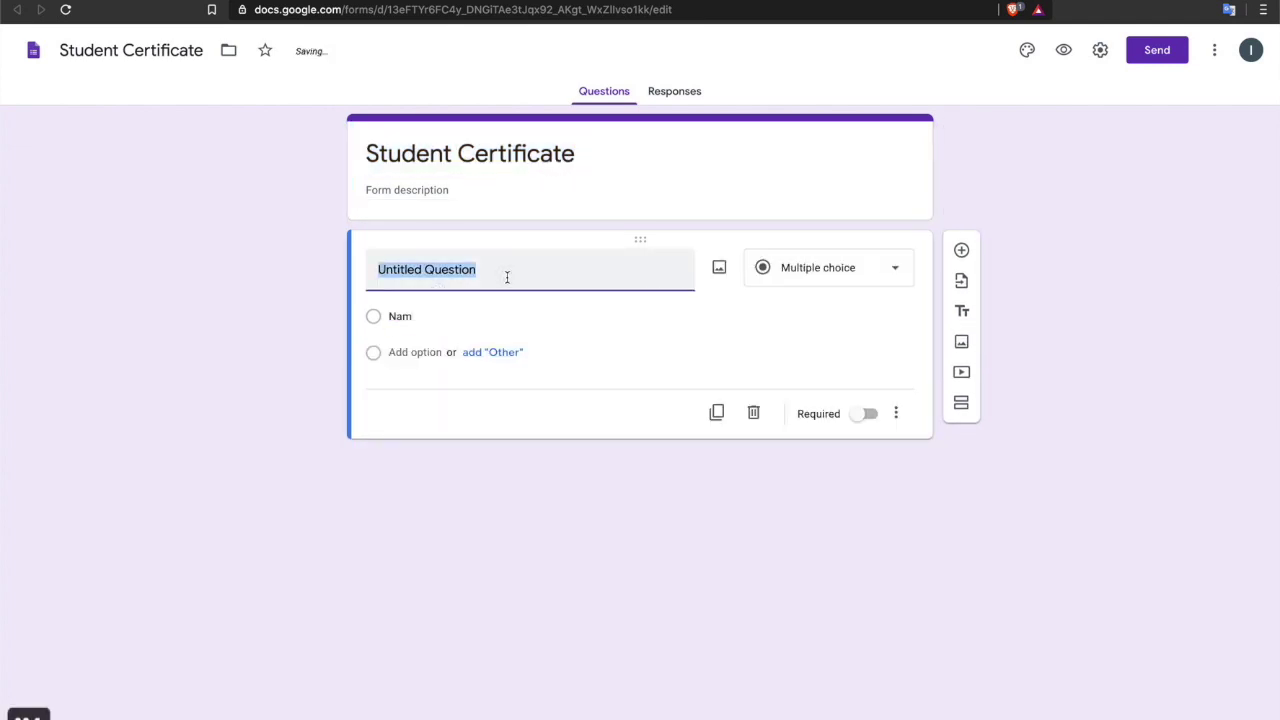
type("Name")
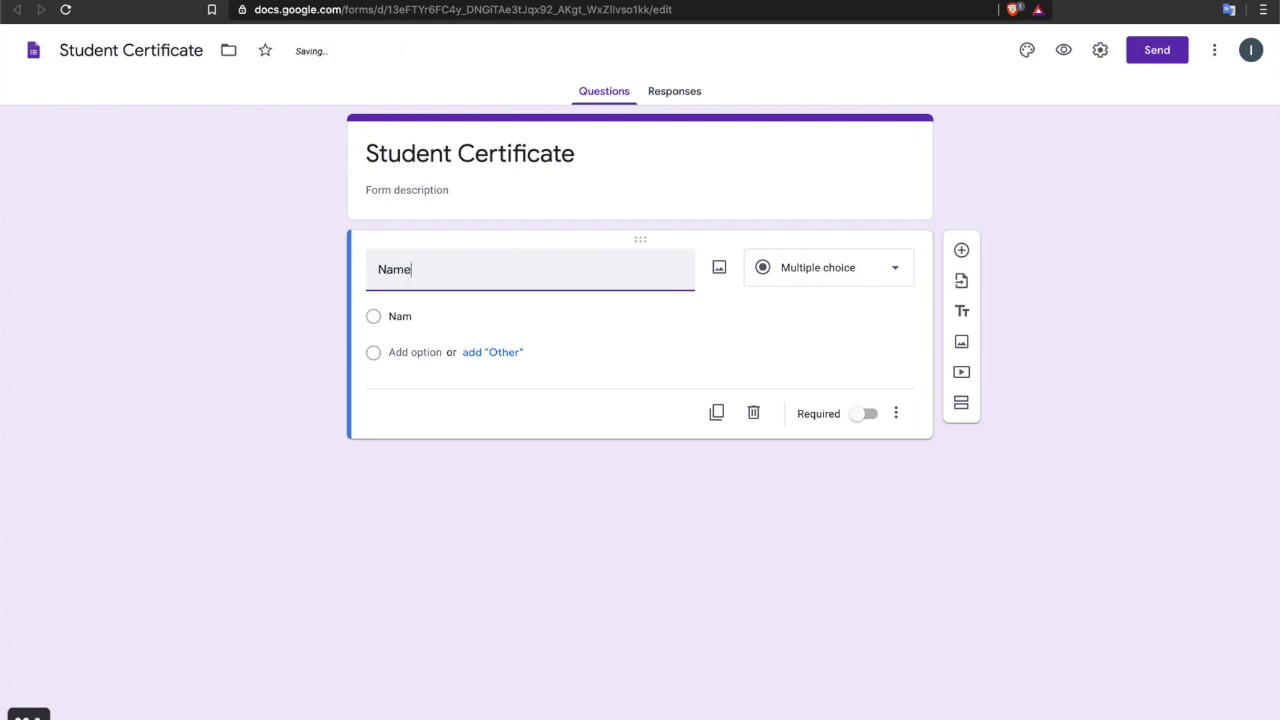
left_click(499, 318)
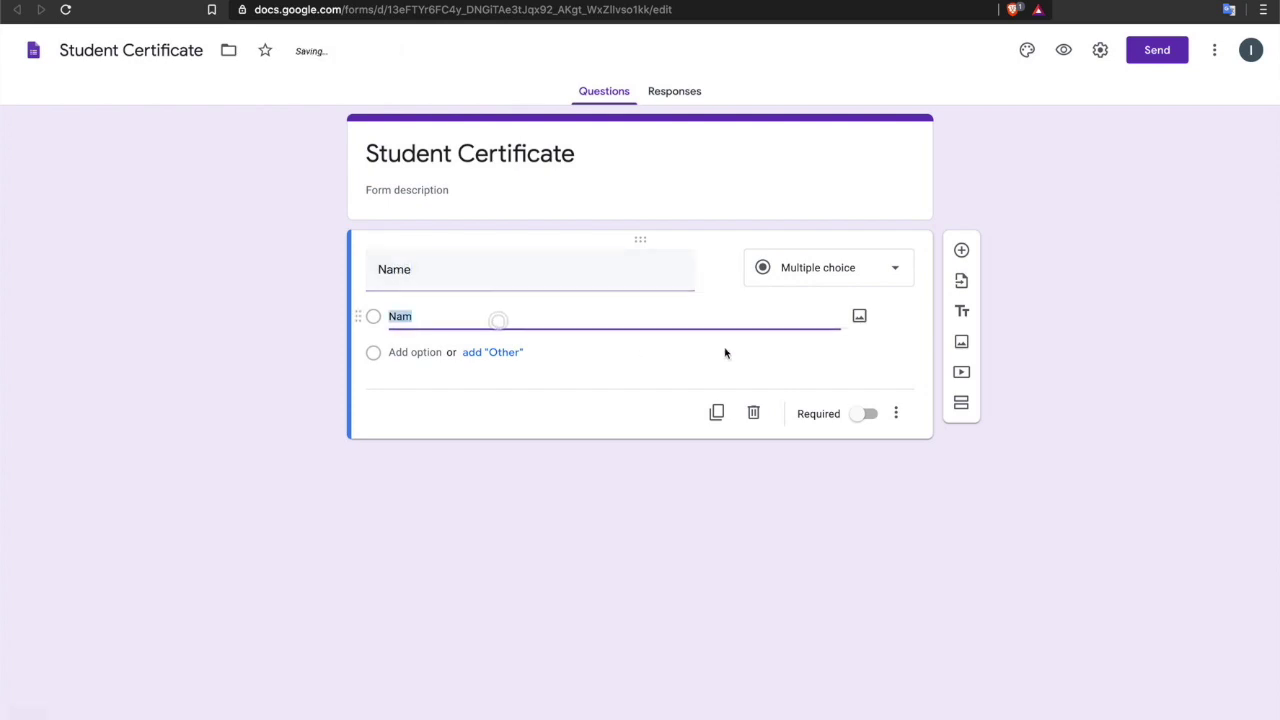
left_click(891, 278)
left_click(851, 191)
left_click(862, 390)
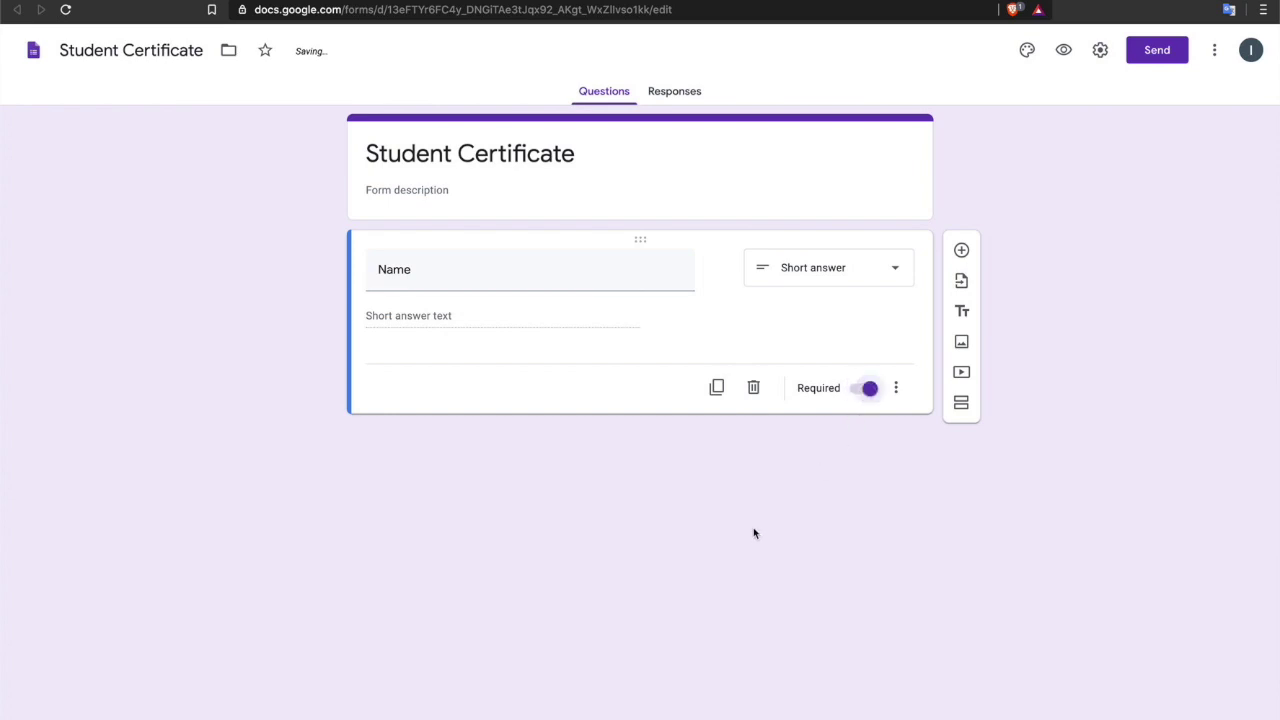
Step: Add a required 'Achievement' question, then start another blank question below it
left_click(962, 251)
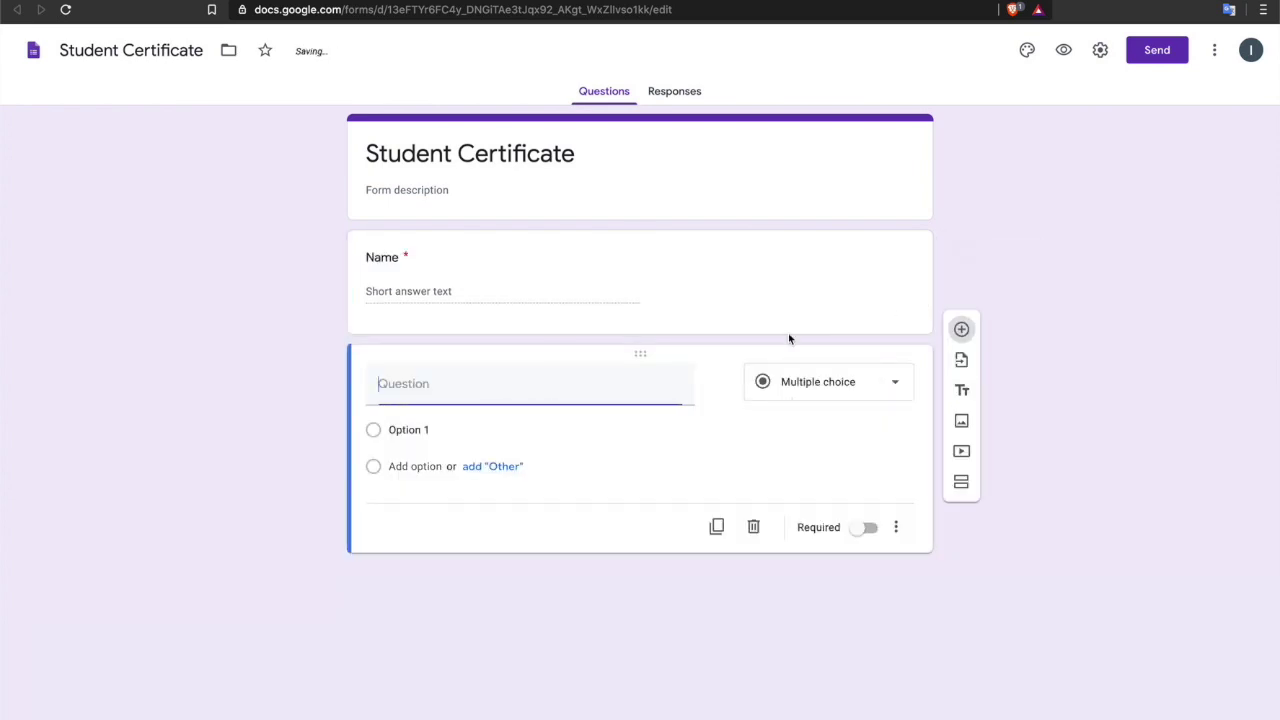
type("Ach")
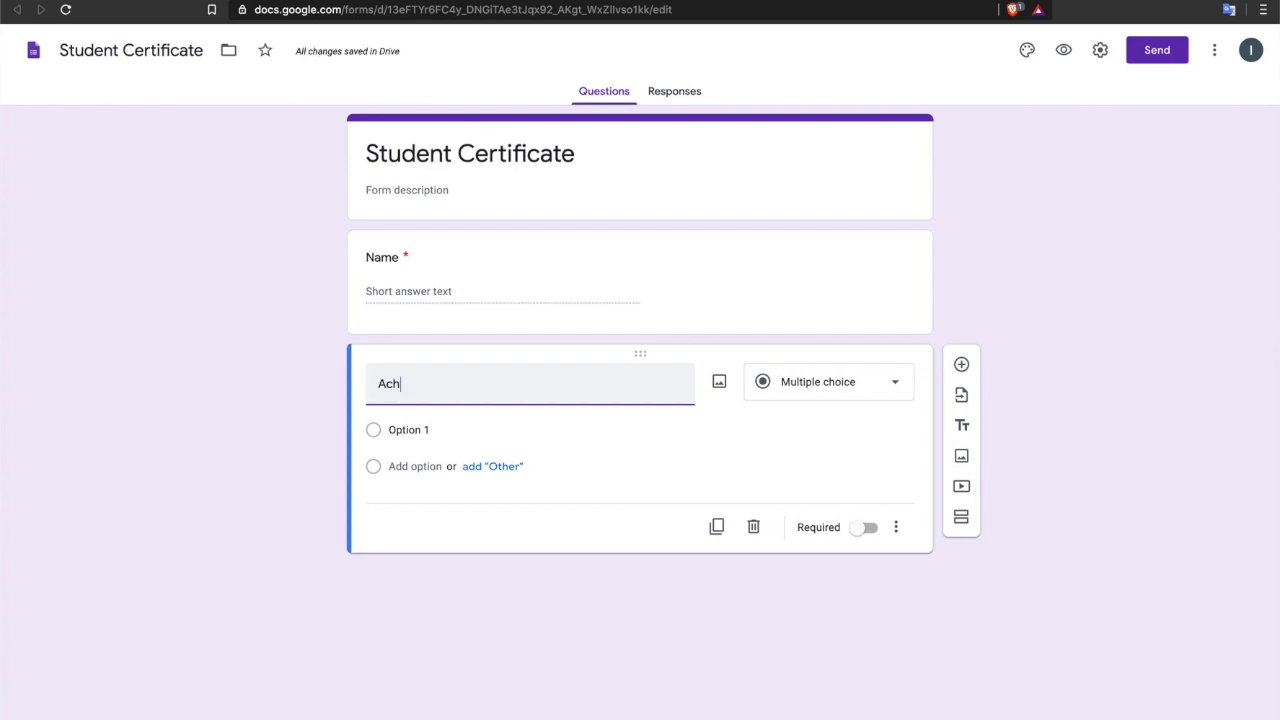
type("ievmen")
key("BackSpace")
key("BackSpace")
key("BackSpace")
key("BackSpace")
key("BackSpace")
type("vement")
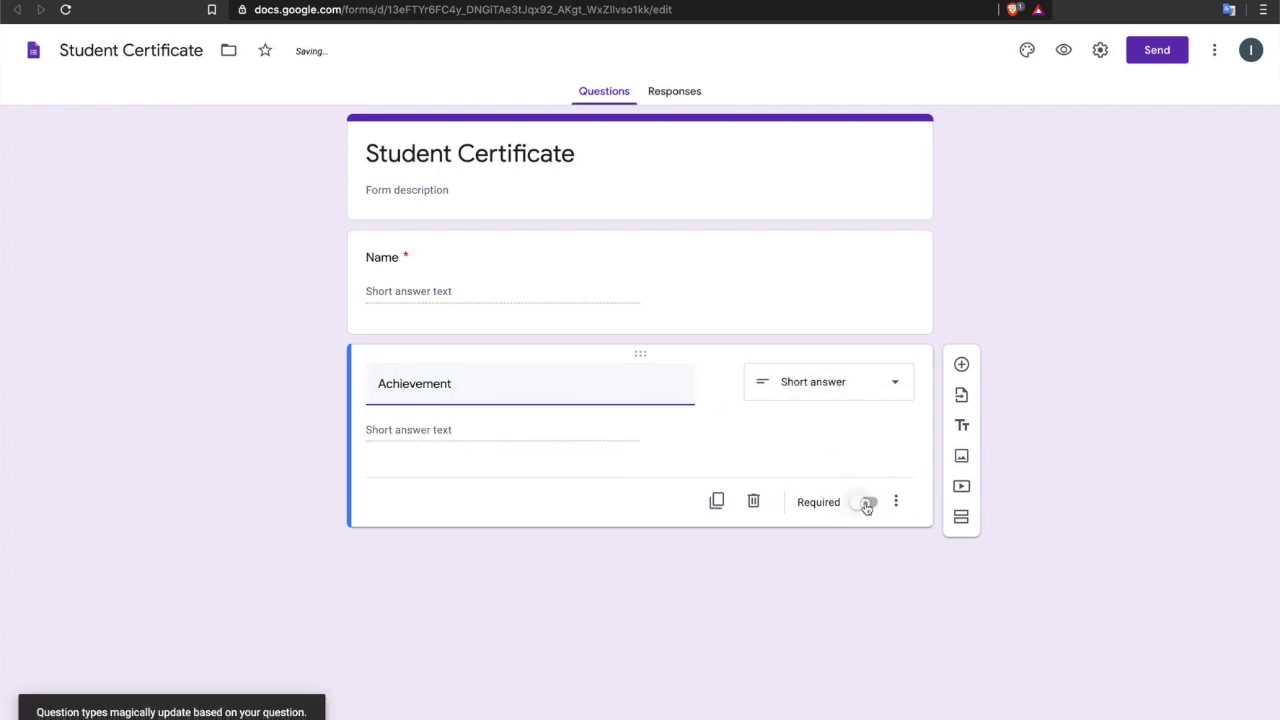
left_click(866, 503)
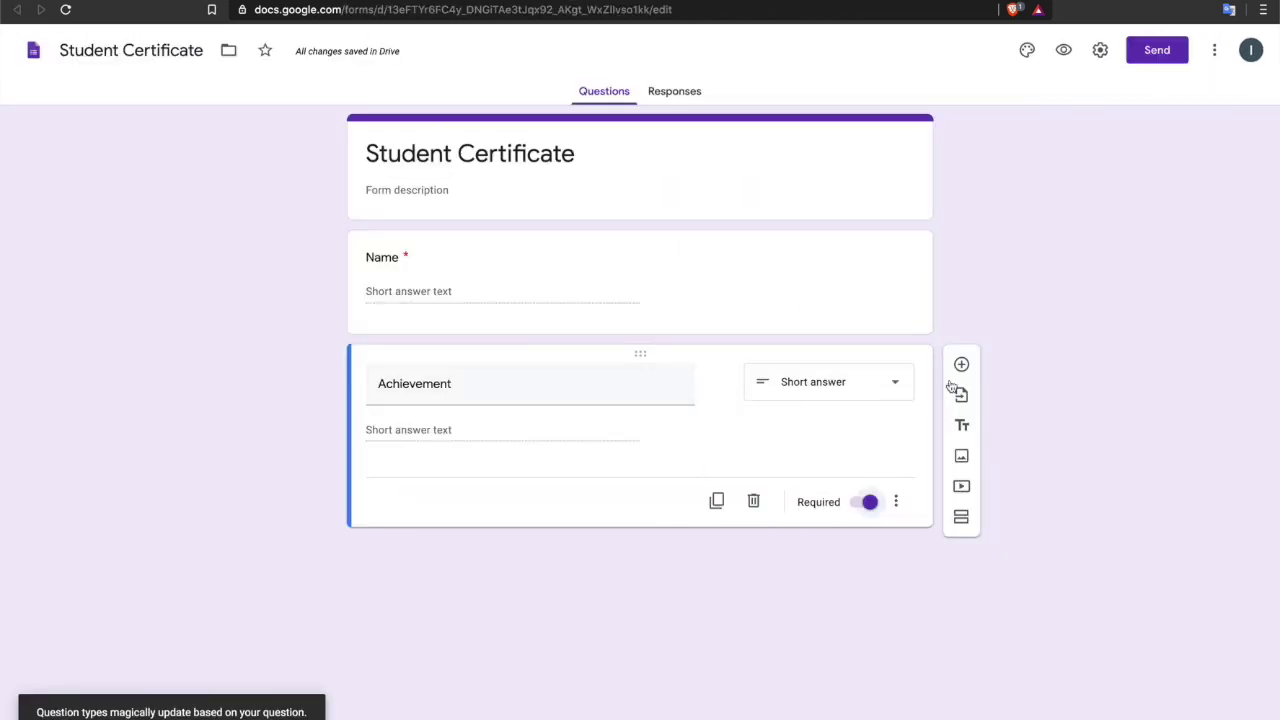
left_click(958, 366)
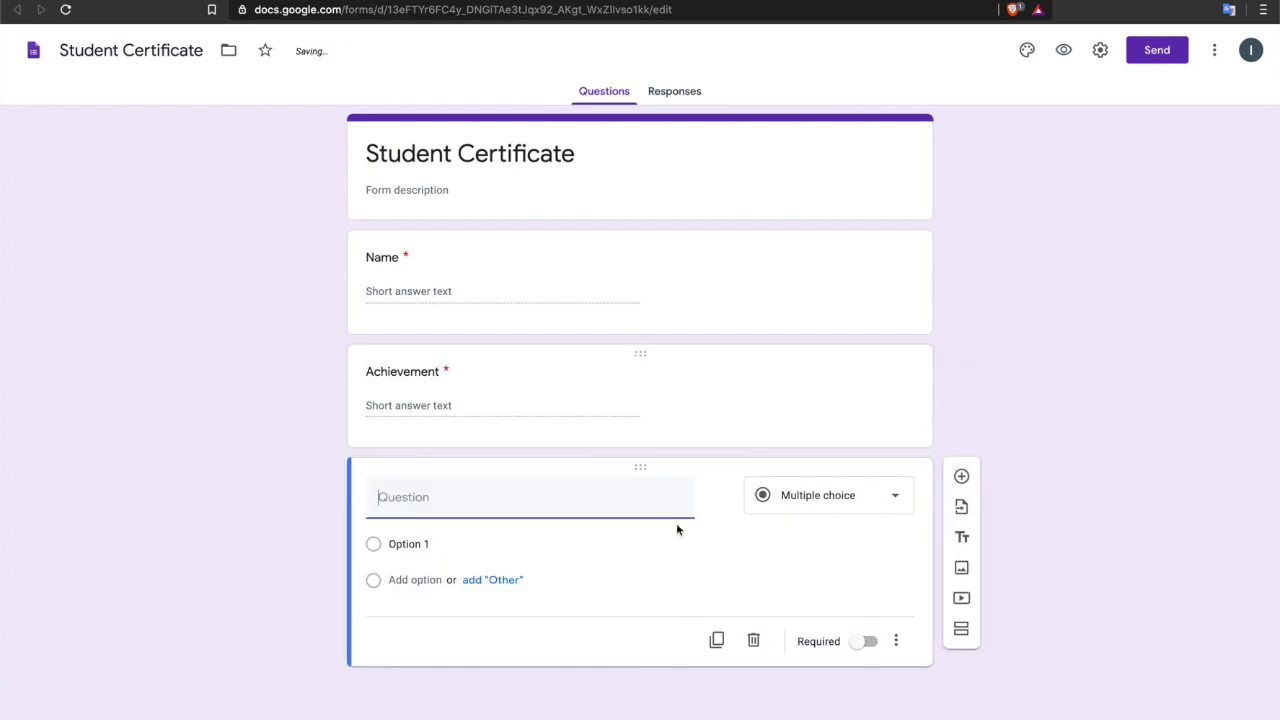
Step: Make 'Achievement Topic' required, add a required 'Date' question, and go back to the certificate slide
type("Achievement Topic")
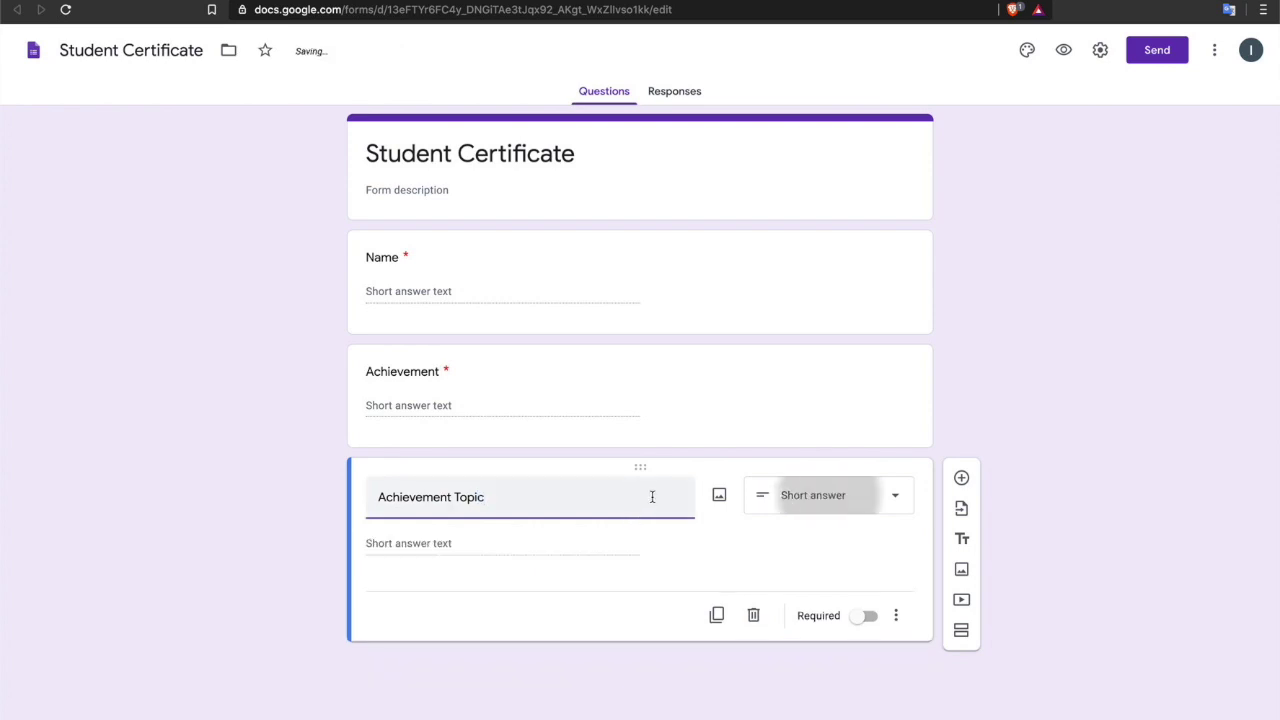
left_click(866, 615)
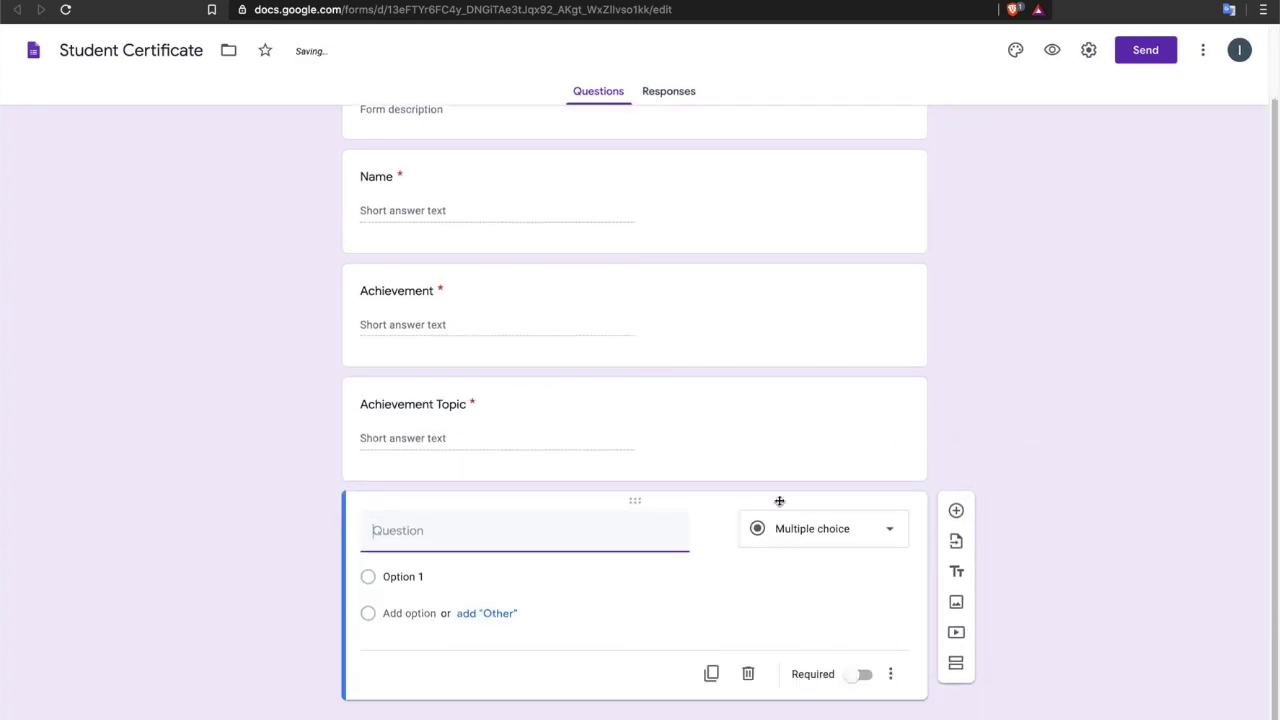
type("Date")
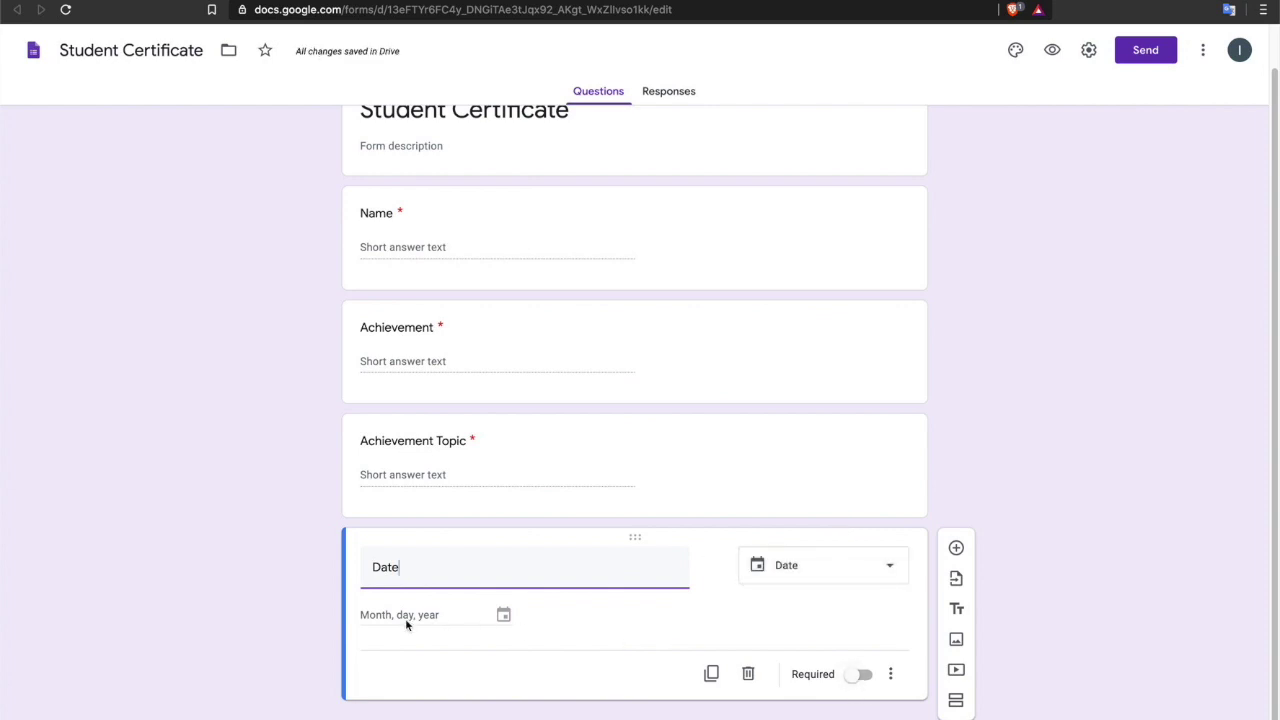
left_click(894, 676)
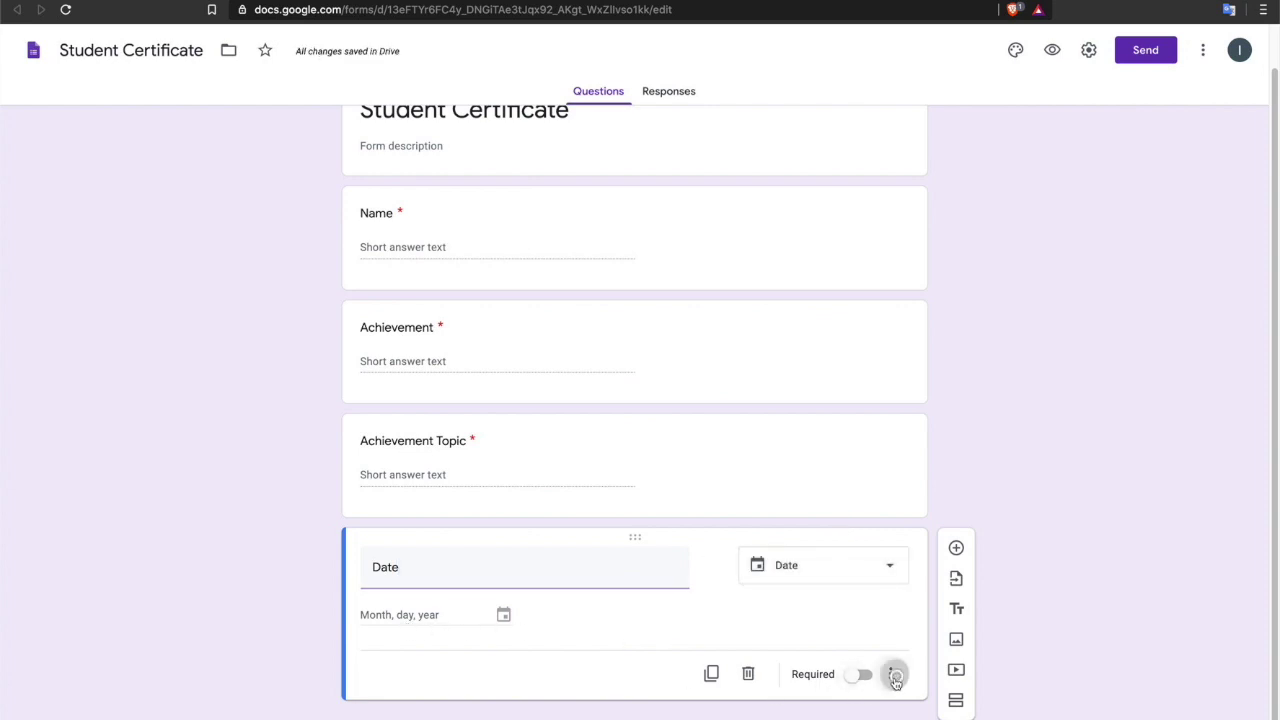
left_click(845, 614)
left_click(863, 675)
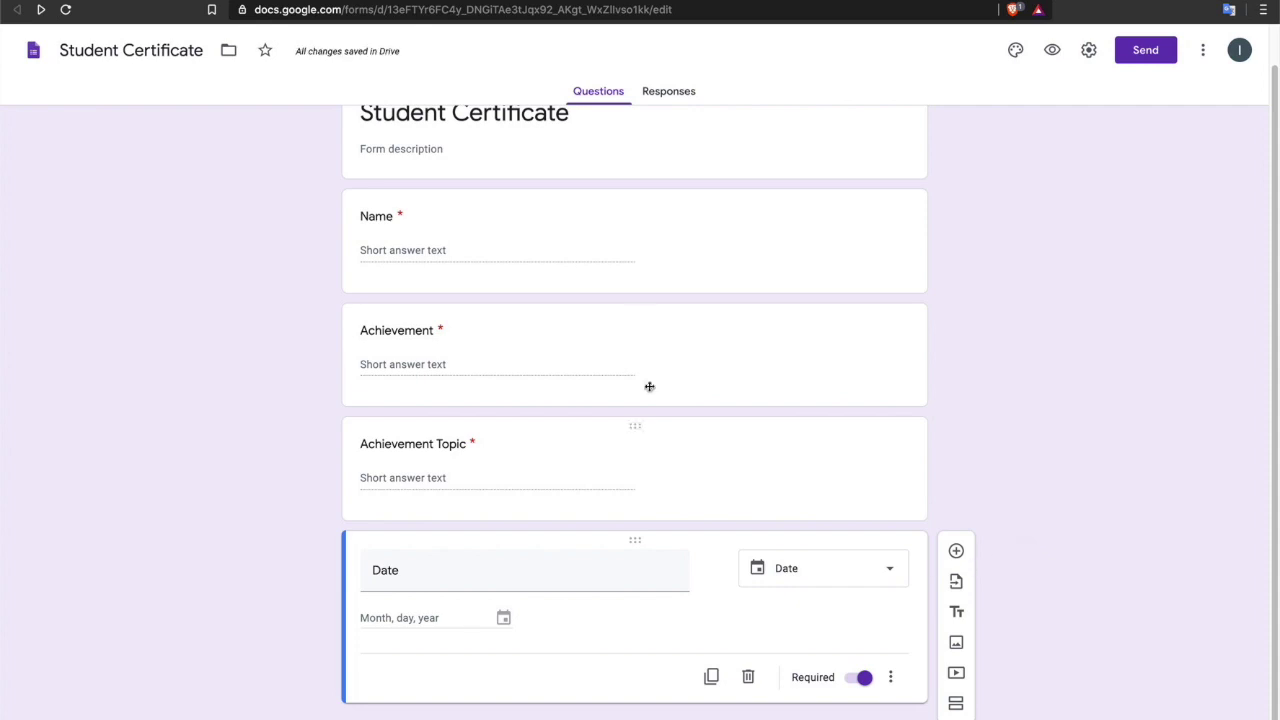
left_click(557, 3)
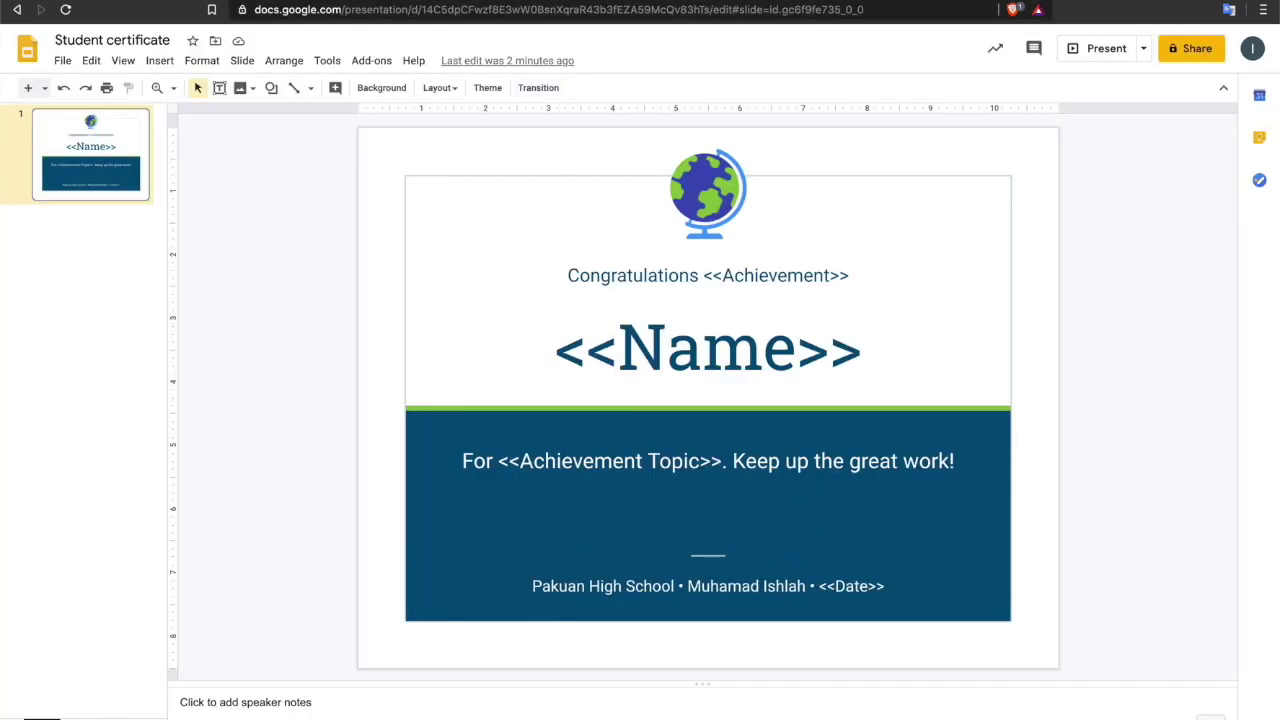
Step: Return to the Student Certificate form editor at the top and open its Settings
left_click(330, 4)
scroll(1031, 492, "up", 1)
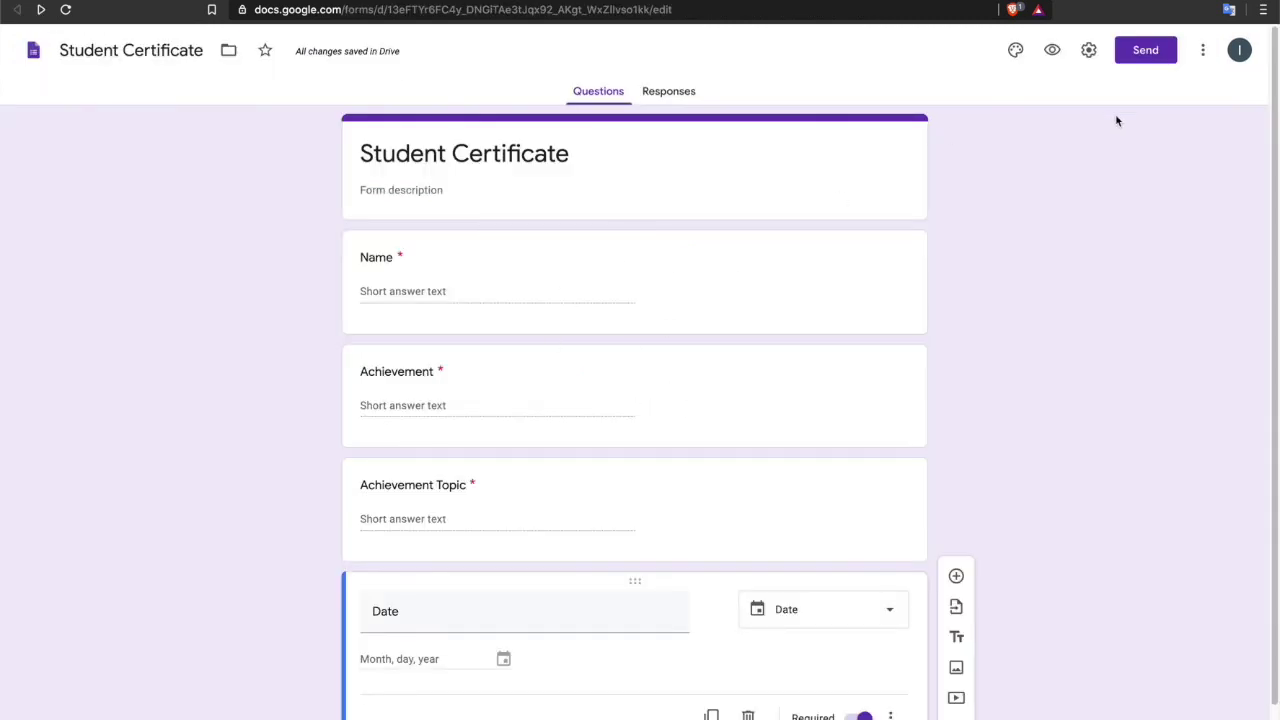
left_click(1089, 50)
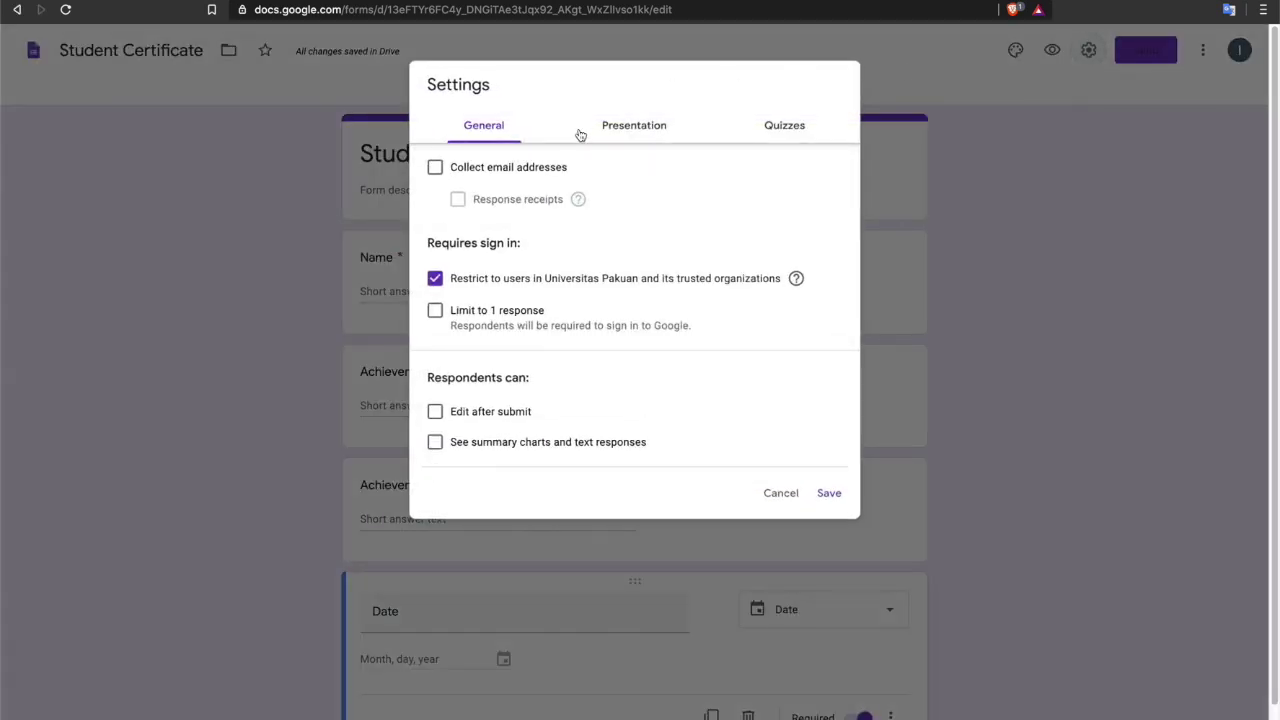
Step: Collect email addresses, remove the organisation-only restriction, and allow editing after submit
left_click(435, 168)
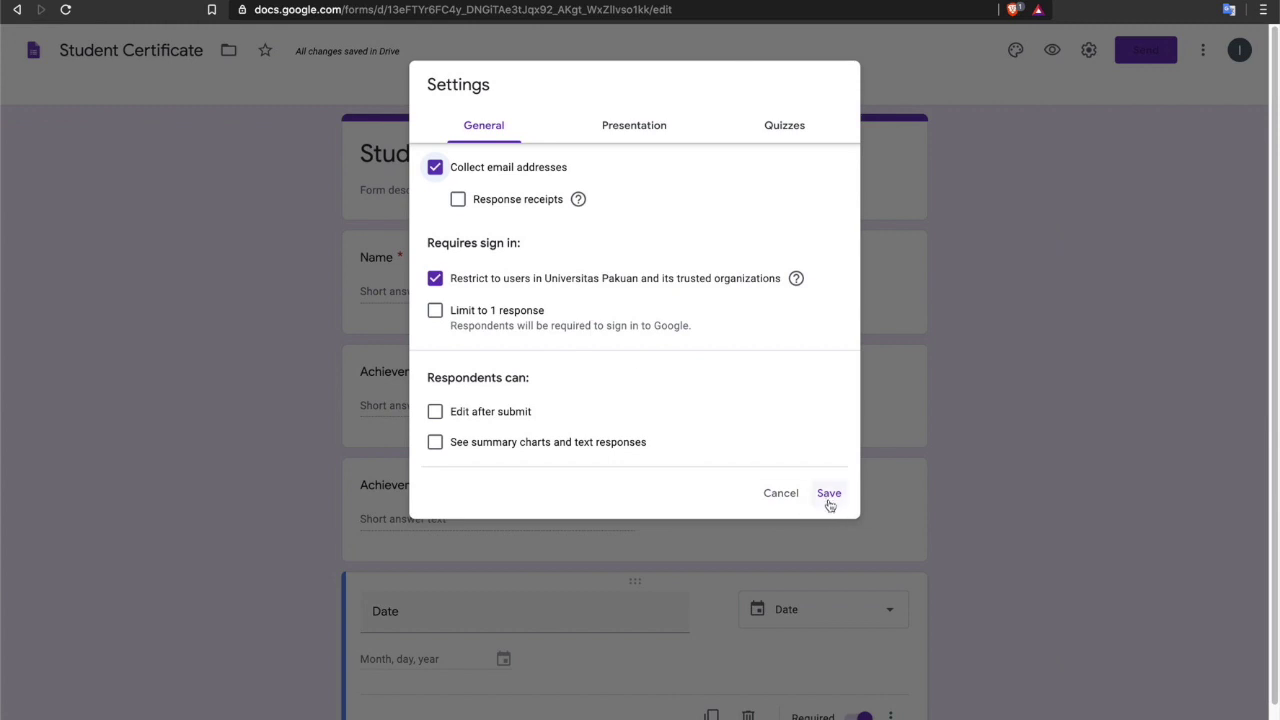
left_click(829, 496)
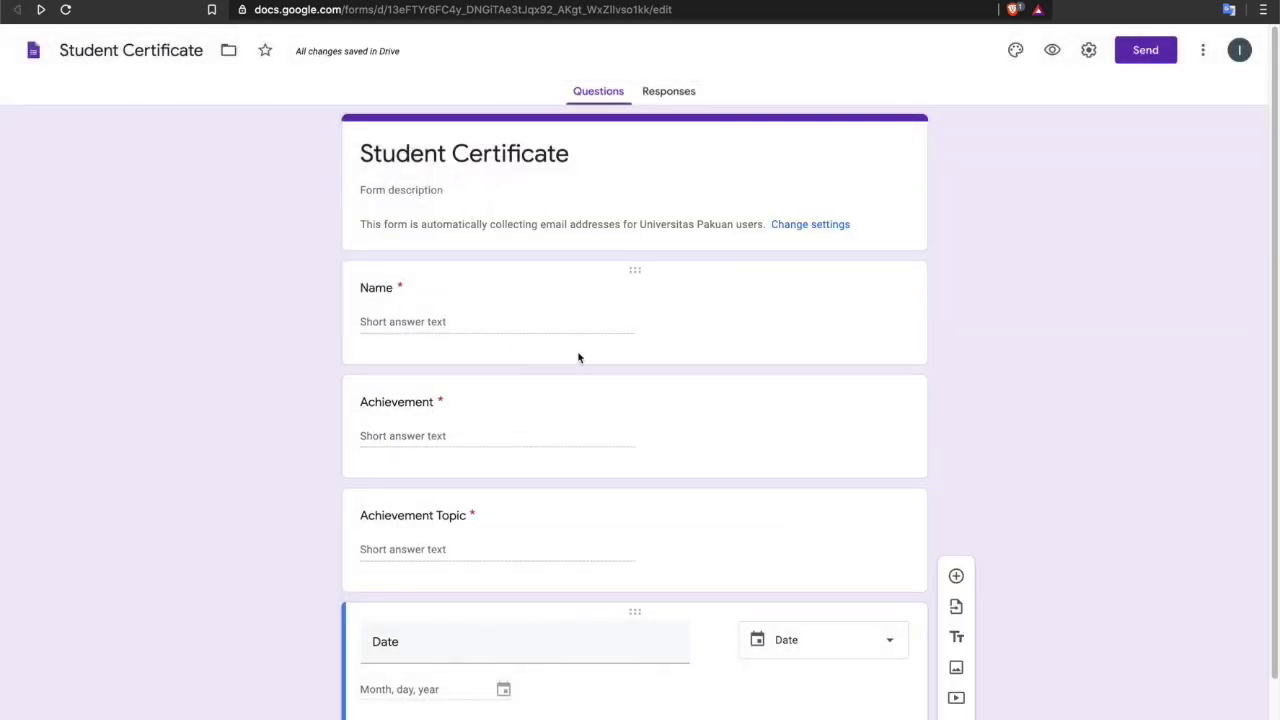
left_click(798, 228)
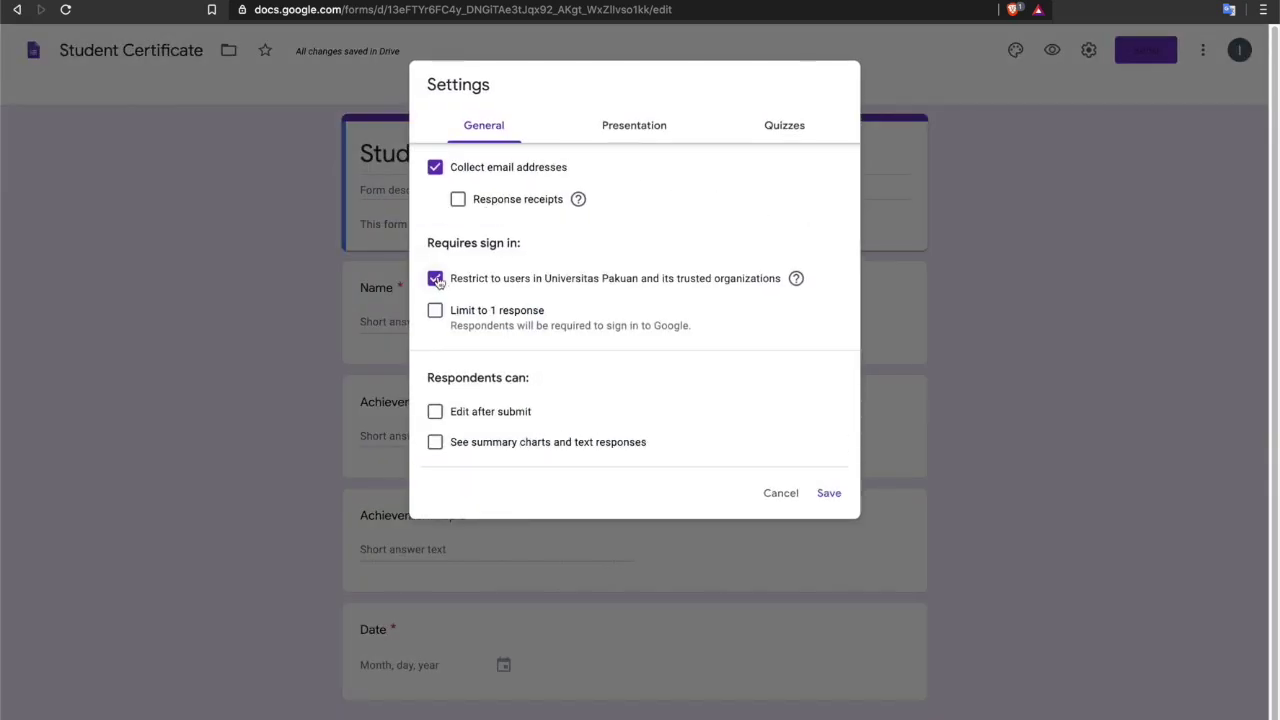
left_click(436, 278)
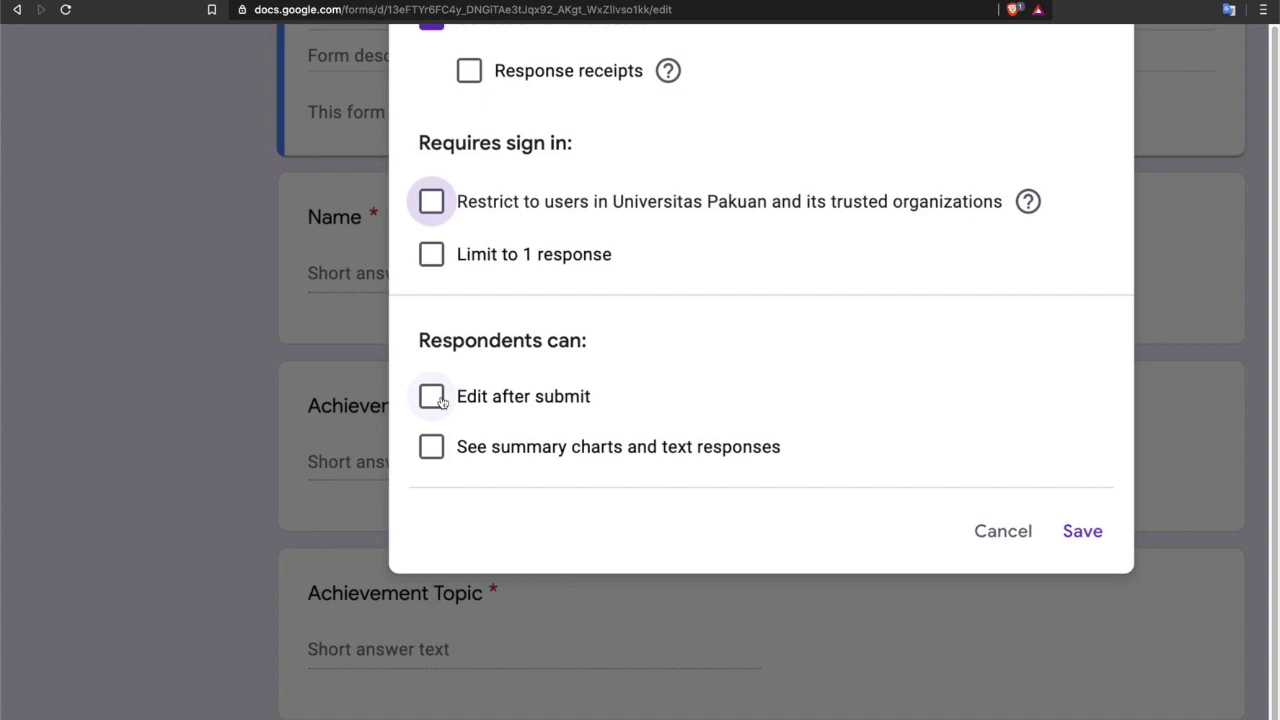
left_click(440, 400)
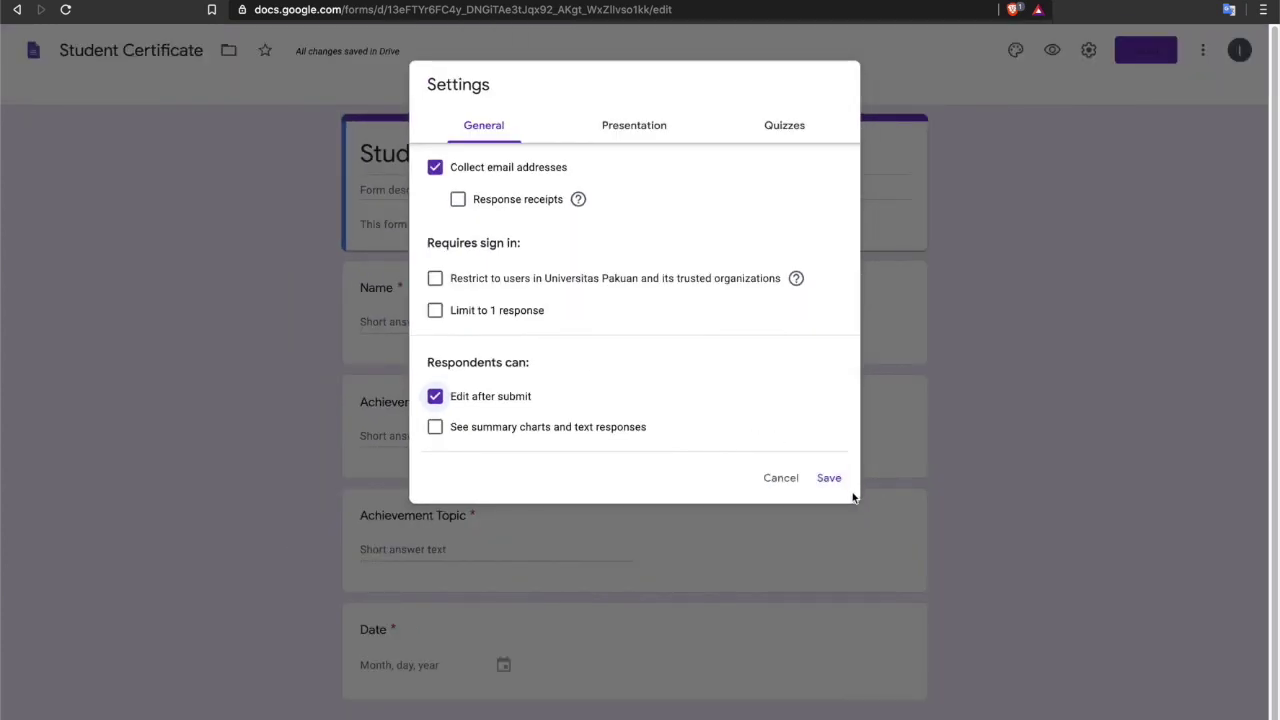
left_click(636, 130)
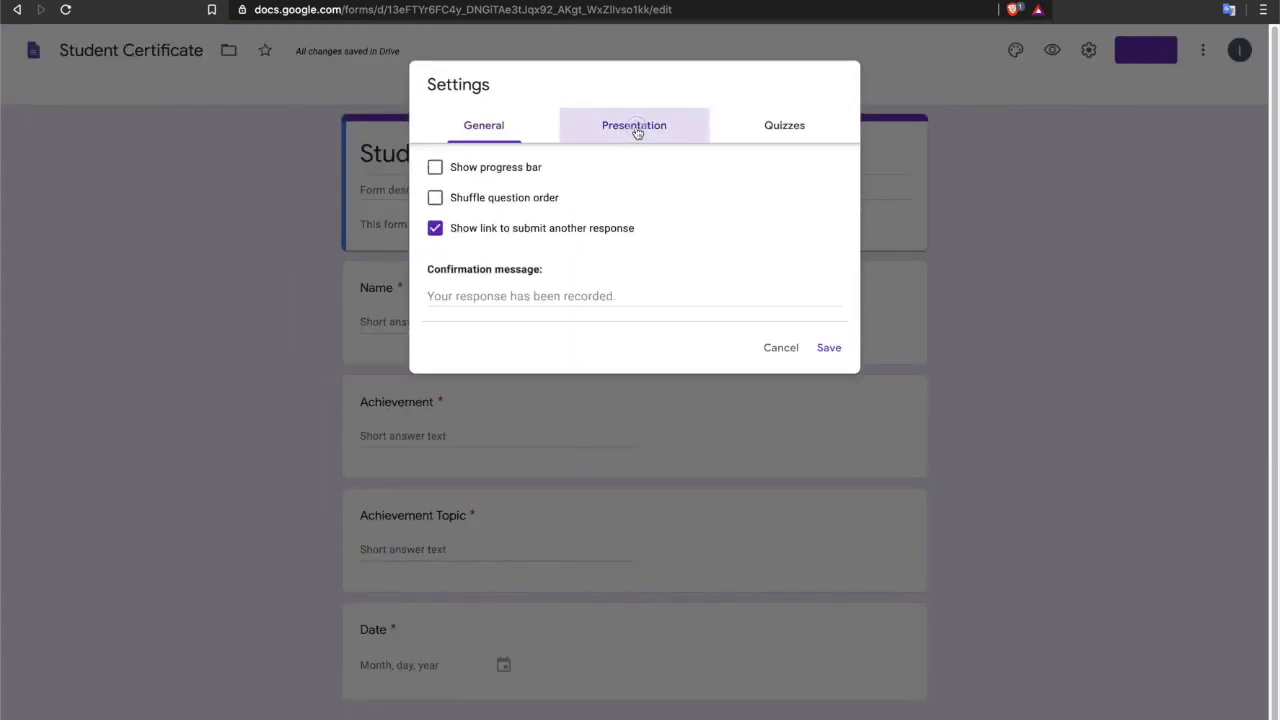
Step: Set the confirmation message to 'Thanks for the achievement, your certificate will be sent to your email address.'
left_click(547, 297)
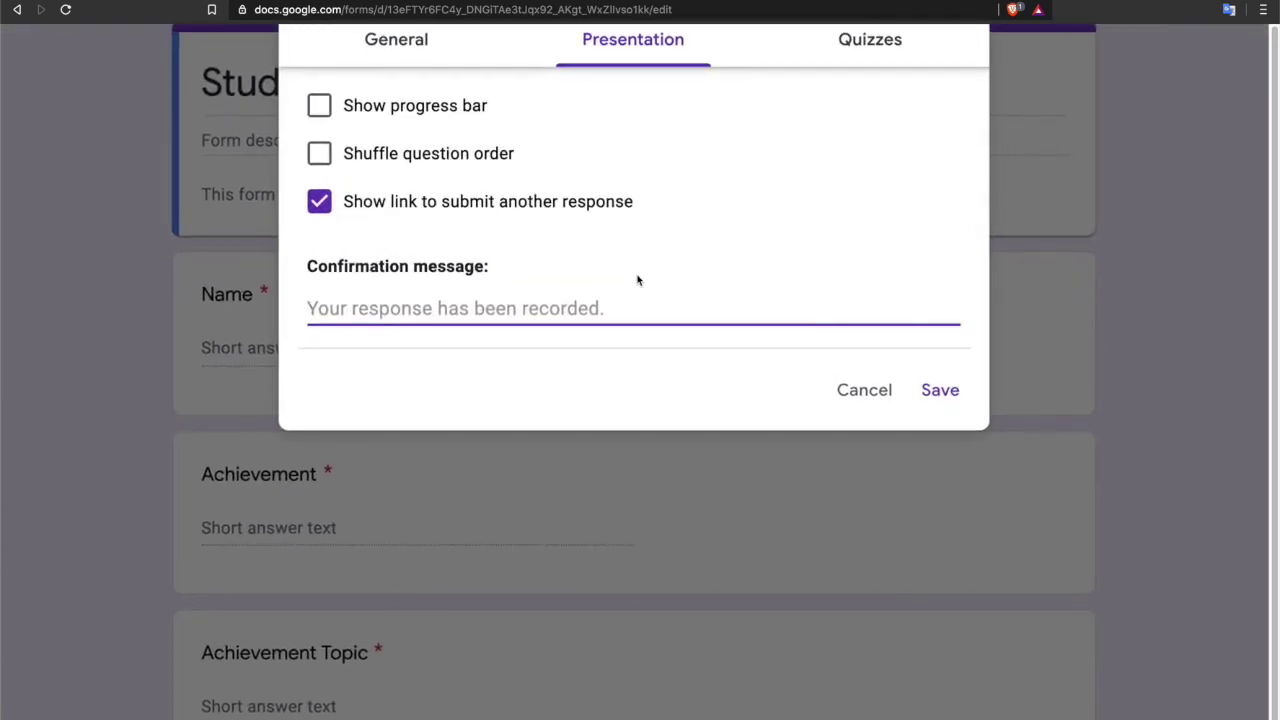
type("Thanks for the achievement, your certificate will be sent ")
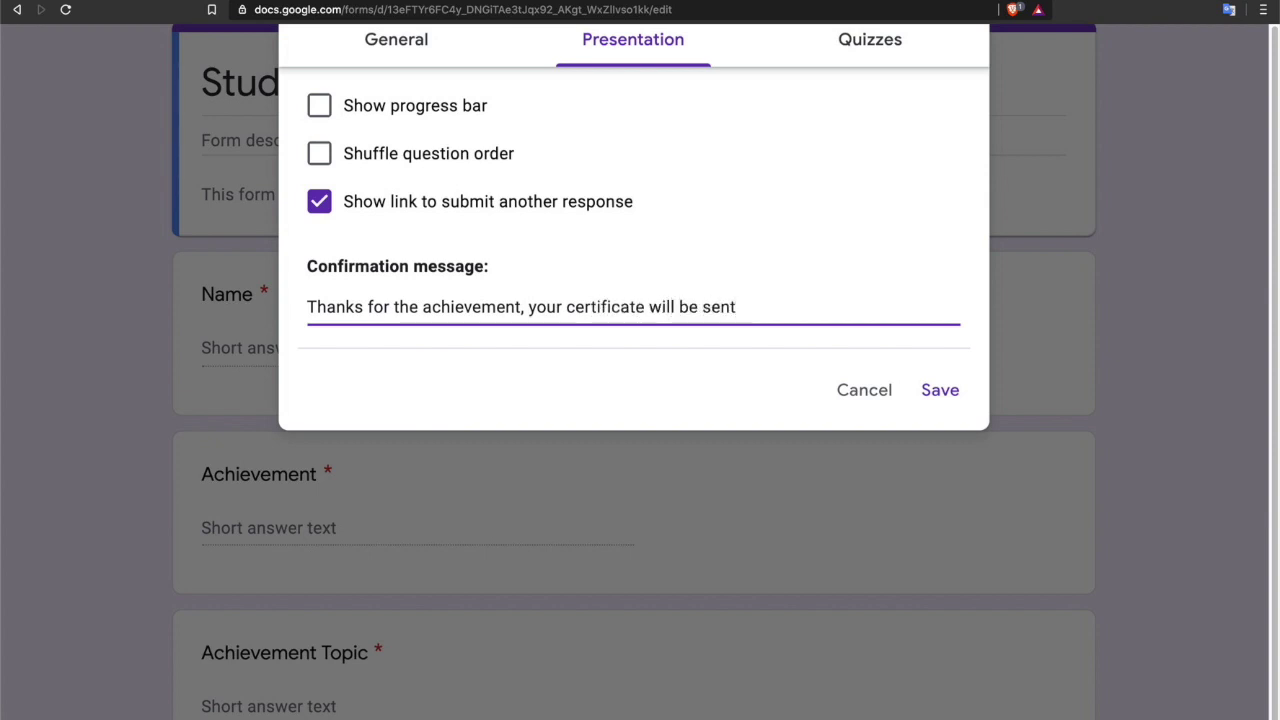
type("to your email address")
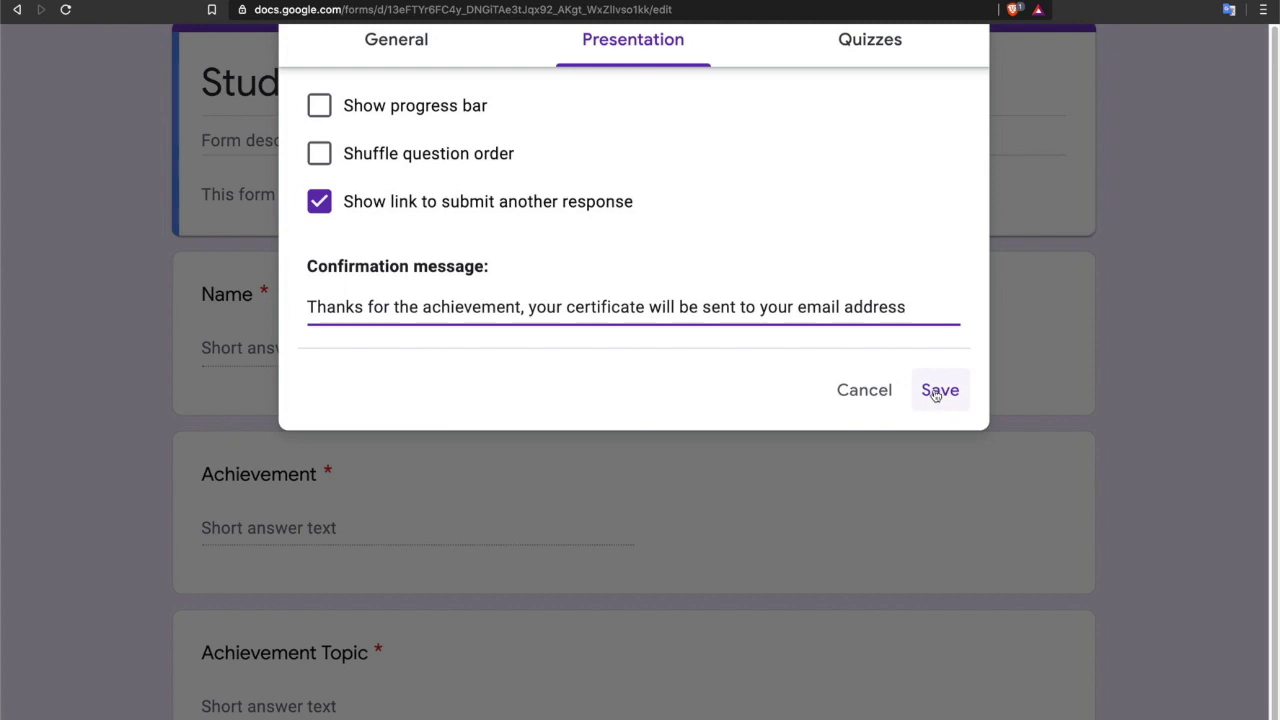
type(".")
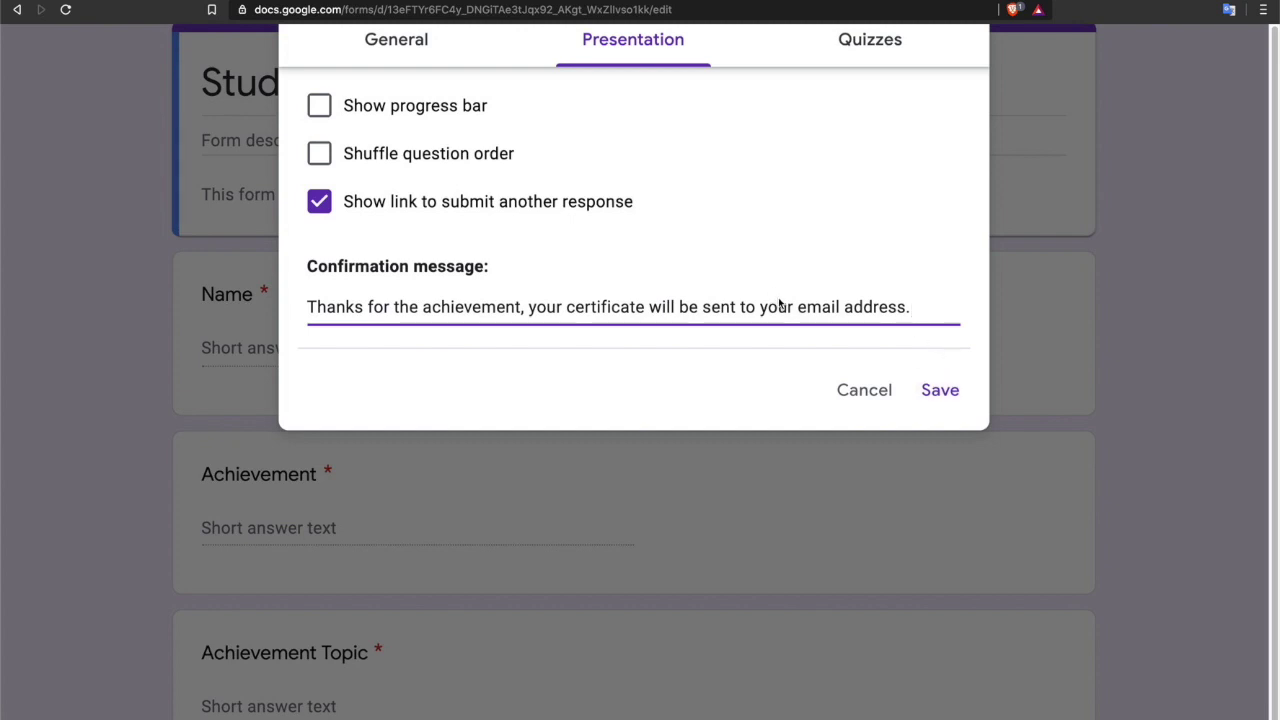
left_click(953, 393)
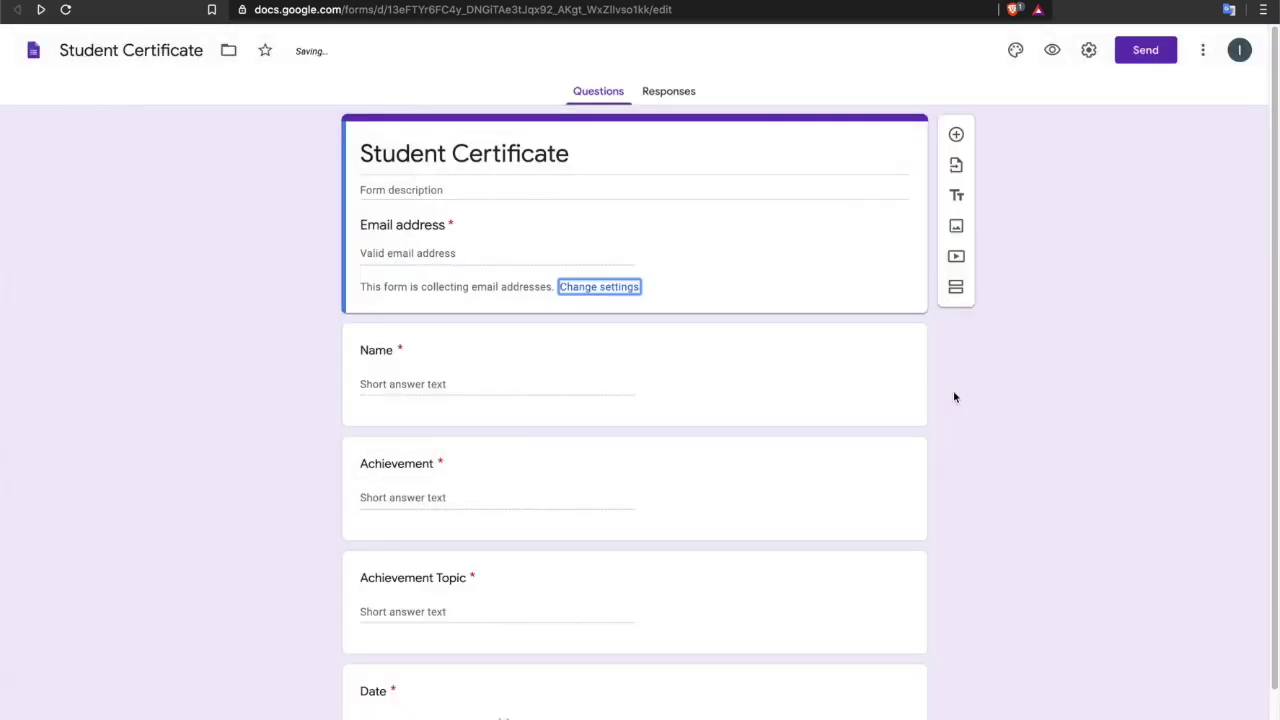
Step: Check the saved form with its required Email address field, then go to the Responses page
scroll(756, 365, "down", 1)
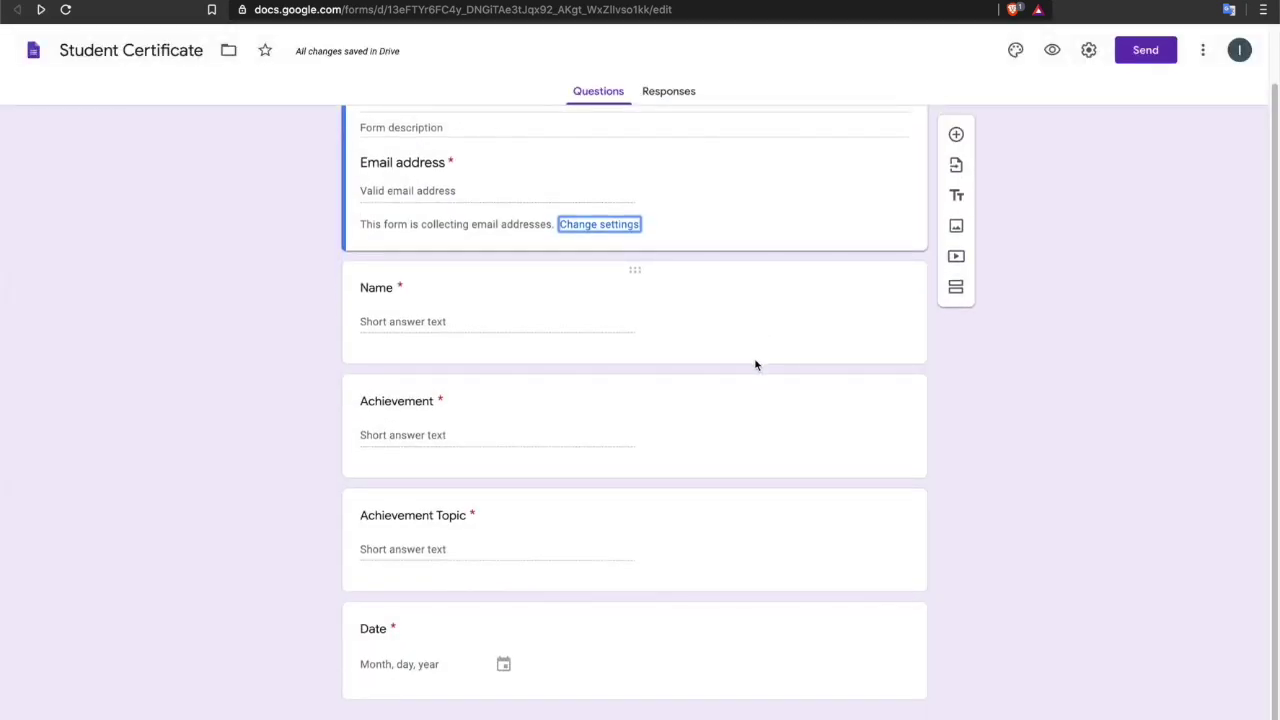
scroll(756, 365, "up", 1)
scroll(757, 363, "down", 1)
scroll(793, 437, "up", 1)
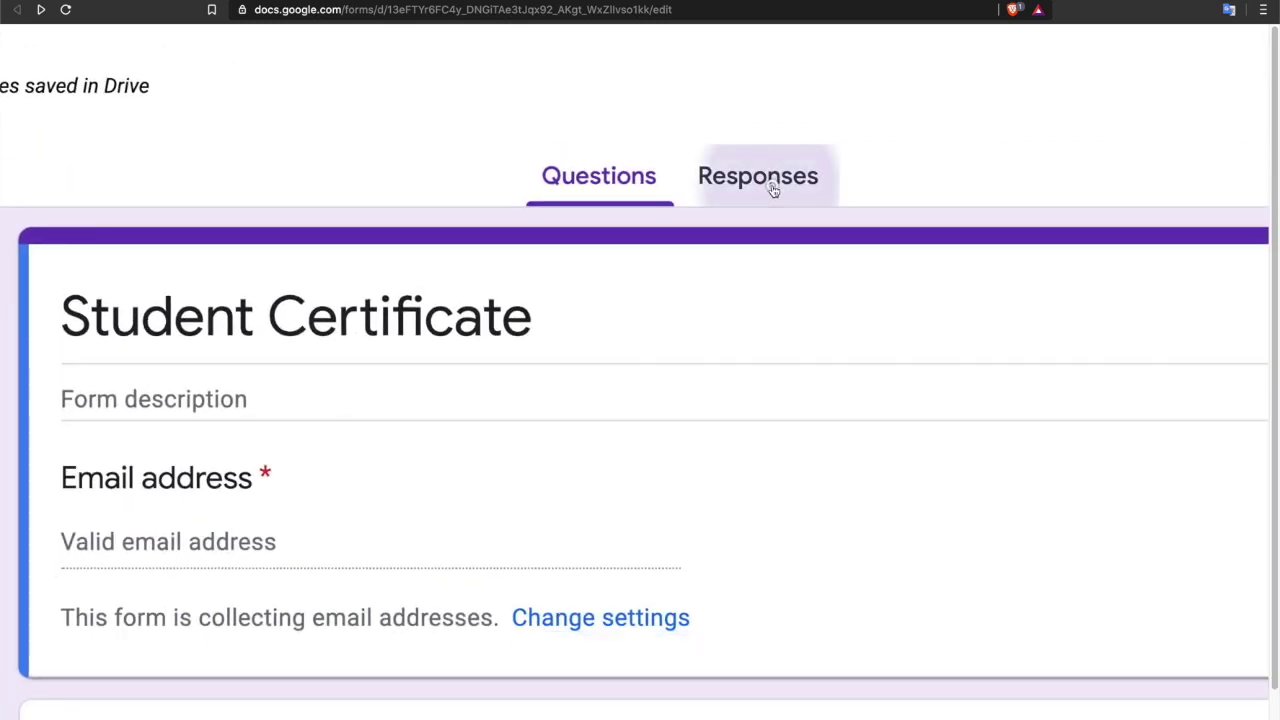
left_click(773, 190)
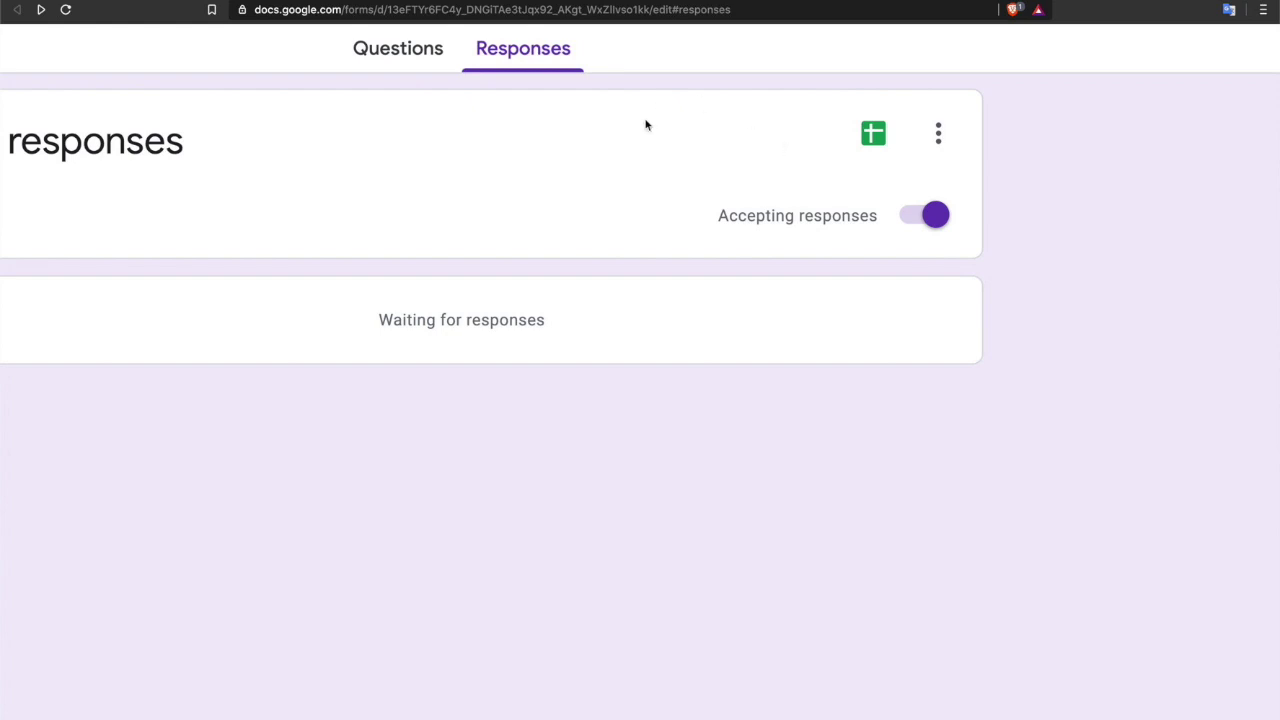
Step: Create a new linked 'Student Certificate (Responses)' spreadsheet for the form's answers
left_click(873, 140)
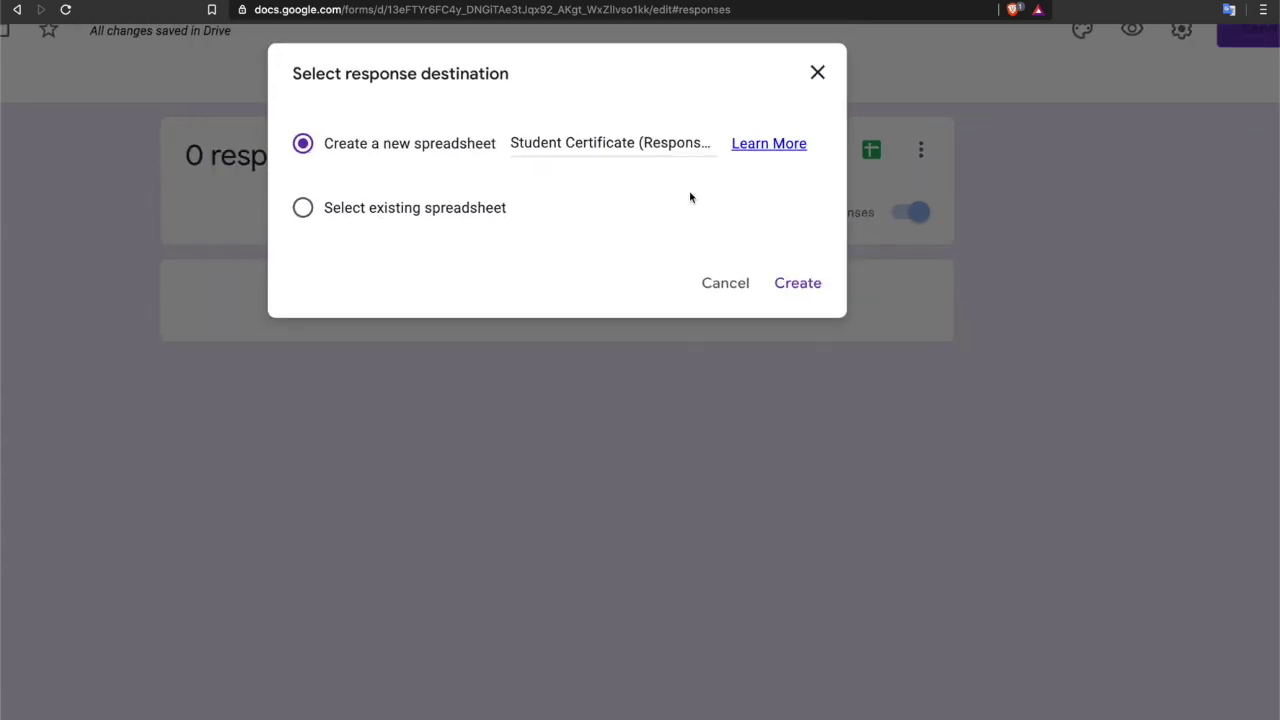
left_click(814, 288)
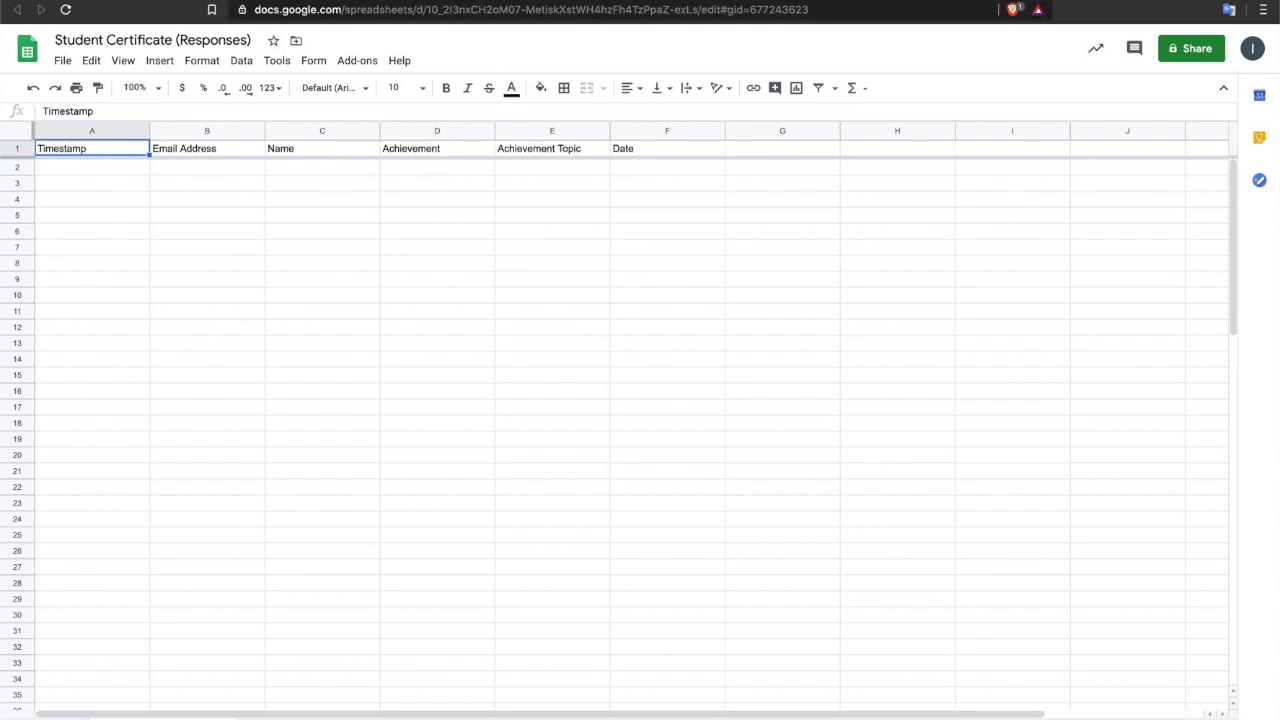
Step: Reload the form and return to its questions, then open the spreadsheet's Add-ons menu
left_click(430, 2)
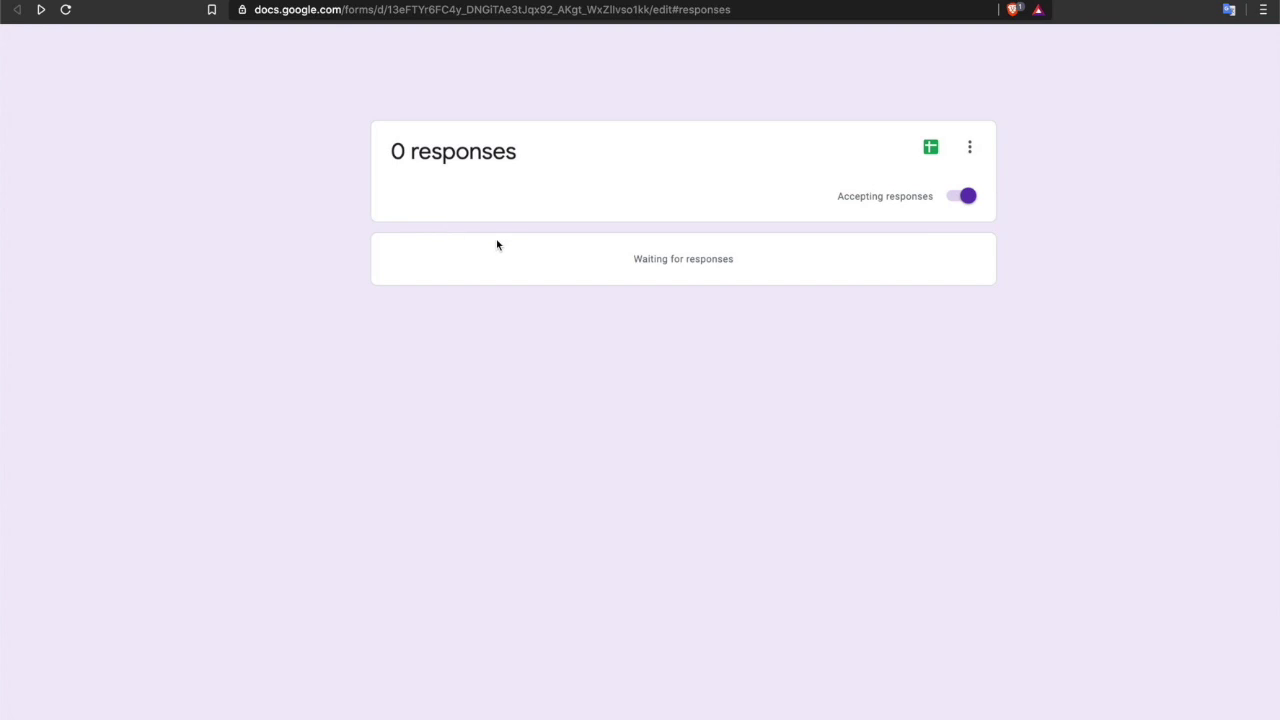
left_click(65, 9)
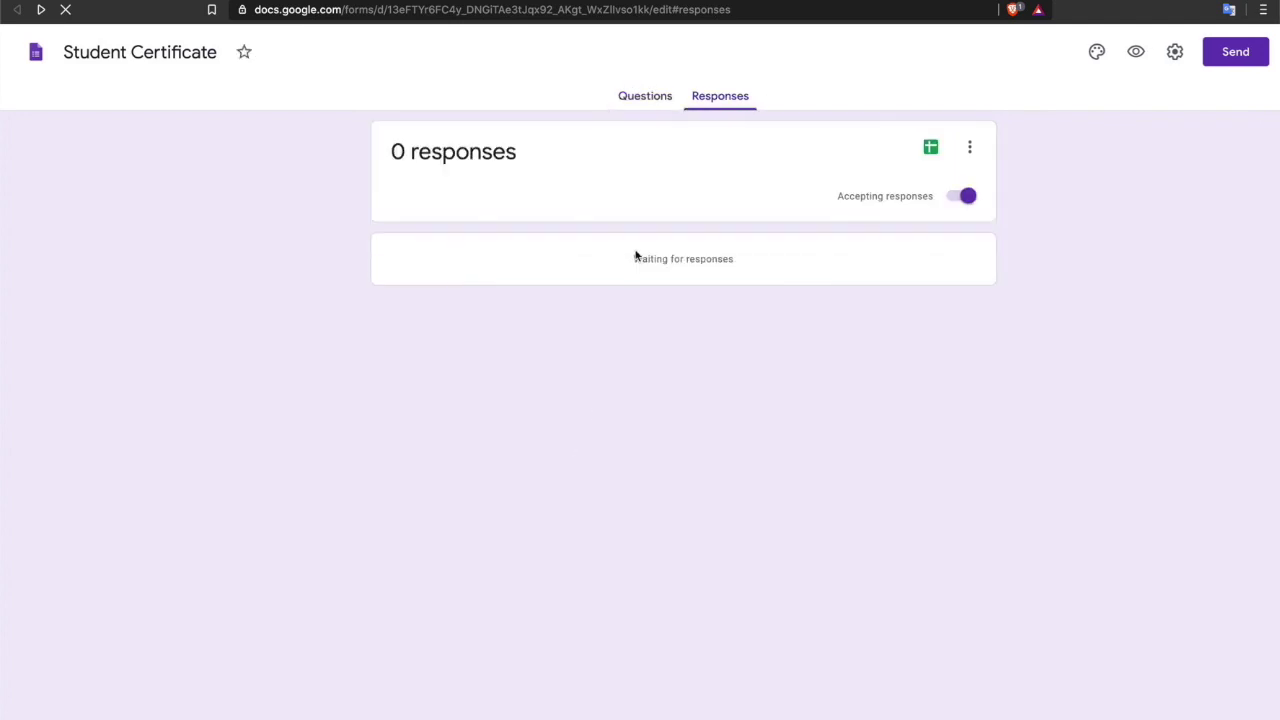
left_click(776, 96)
left_click(645, 100)
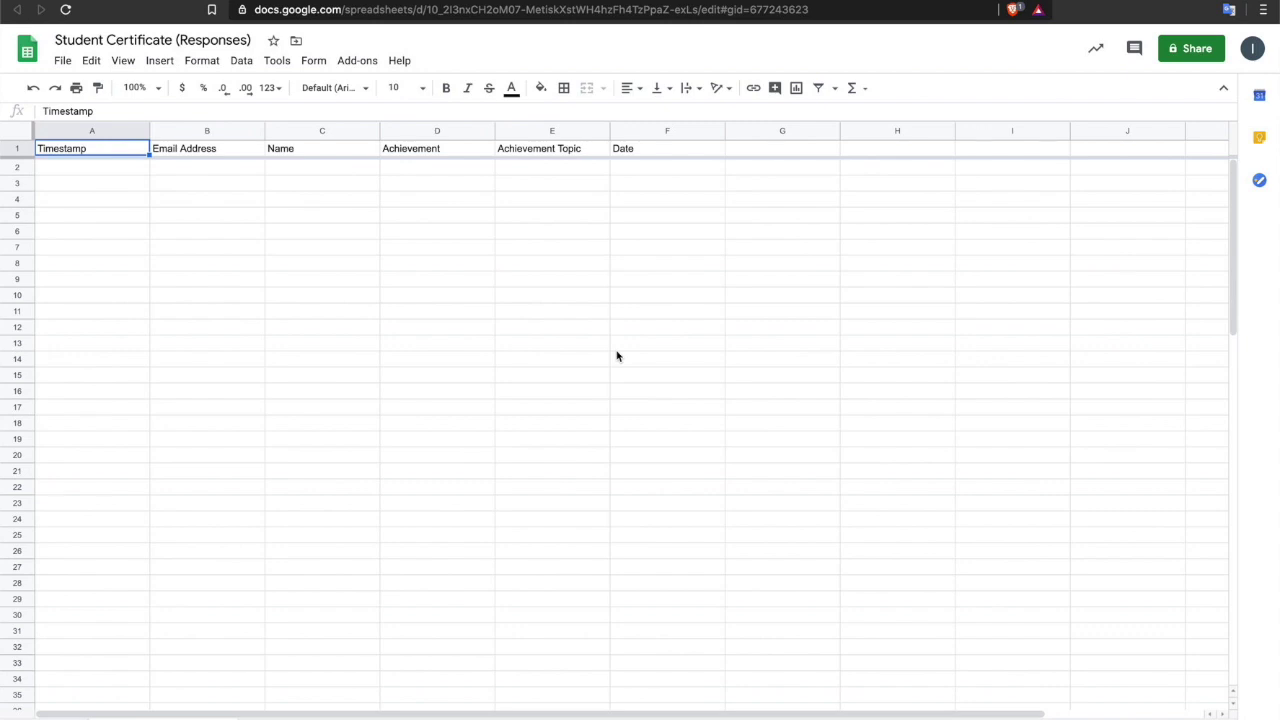
left_click(362, 72)
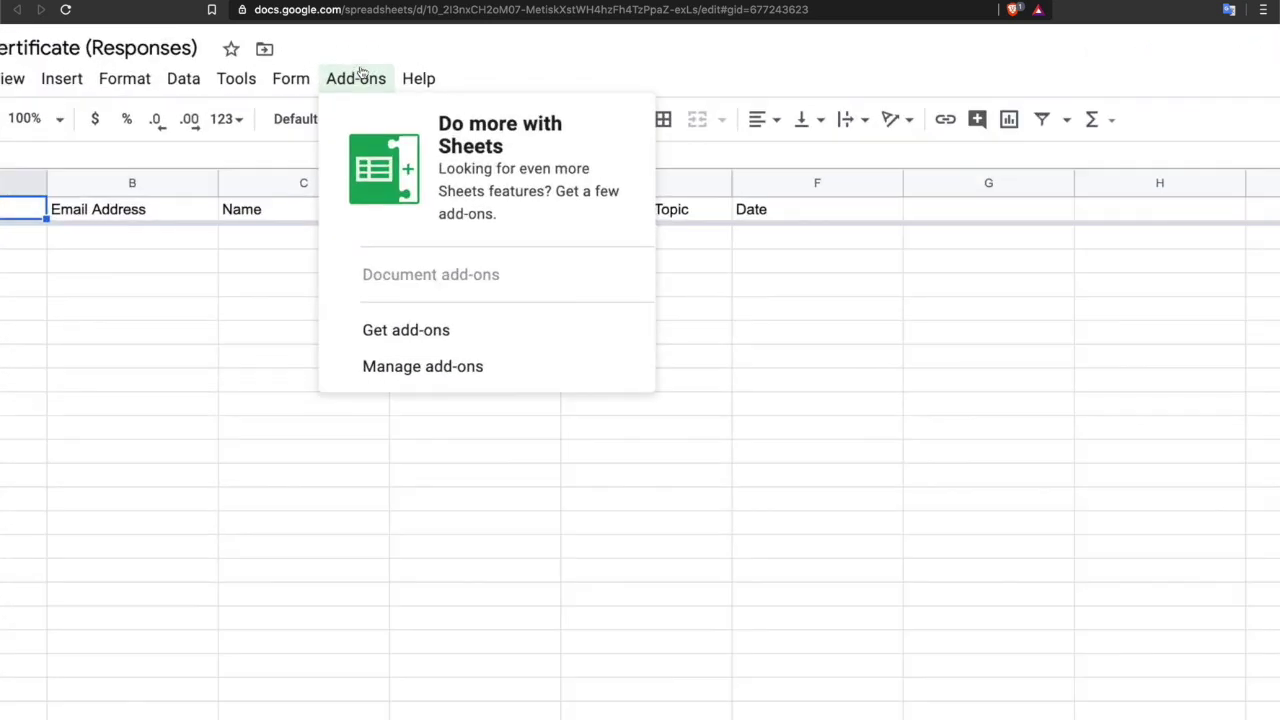
Step: Find the Autocrat add-on for Sheets and begin installing it, continuing to authorisation
left_click(408, 347)
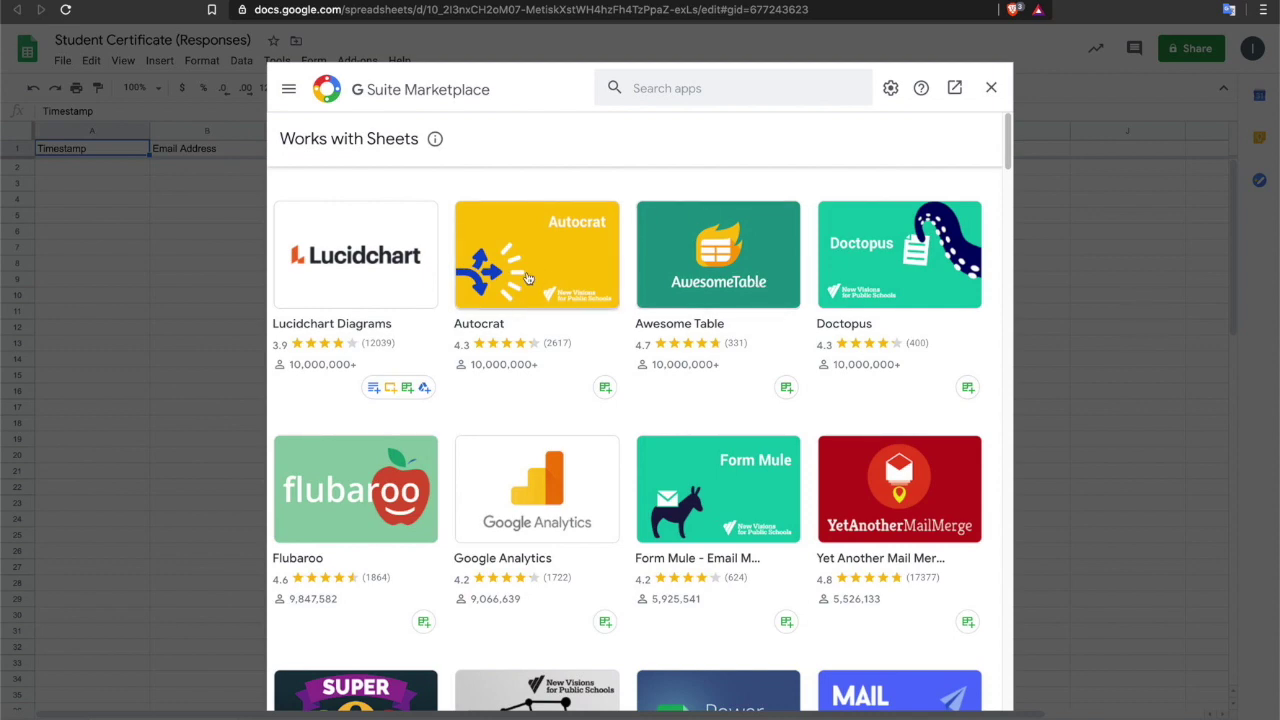
left_click(528, 278)
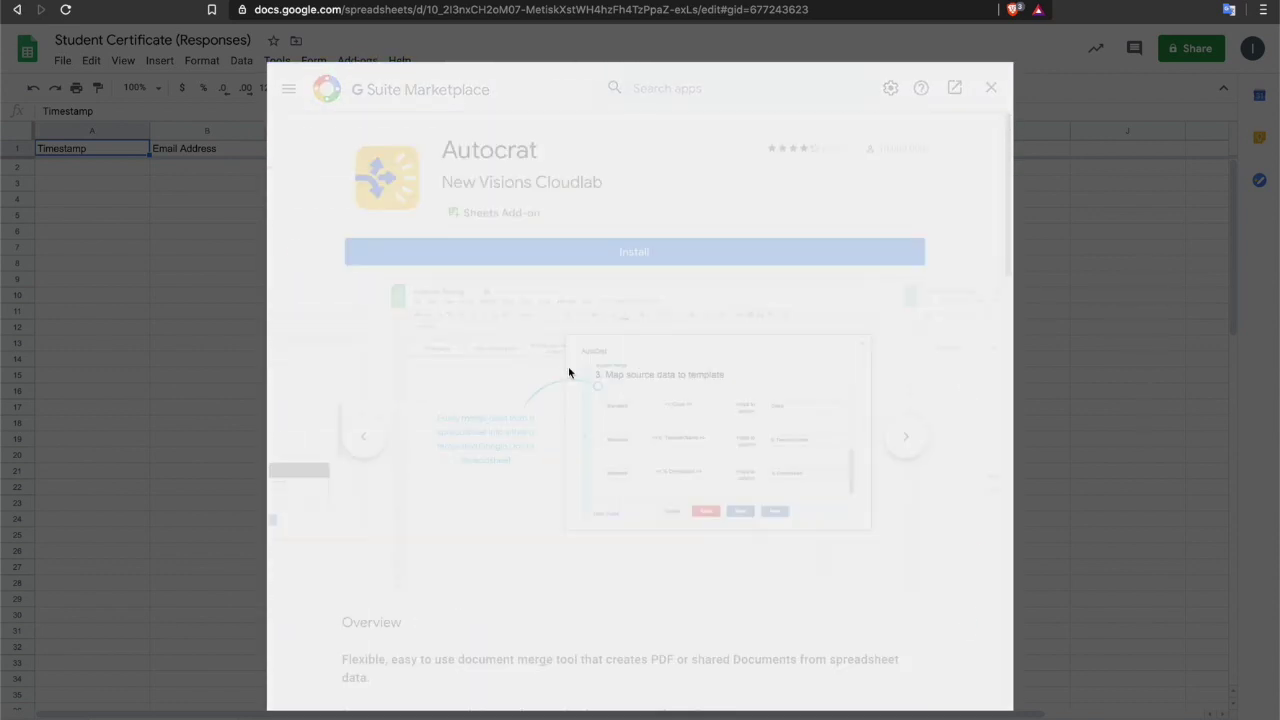
scroll(521, 432, "down", 3)
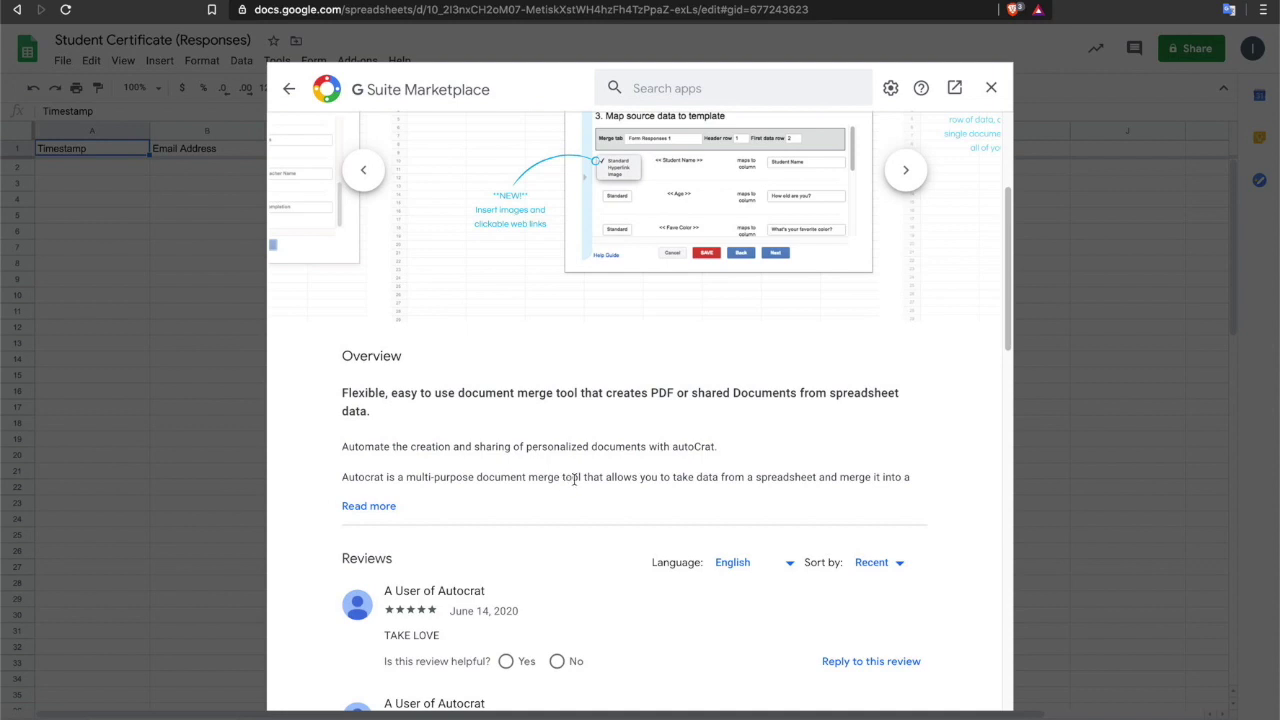
scroll(575, 479, "up", 3)
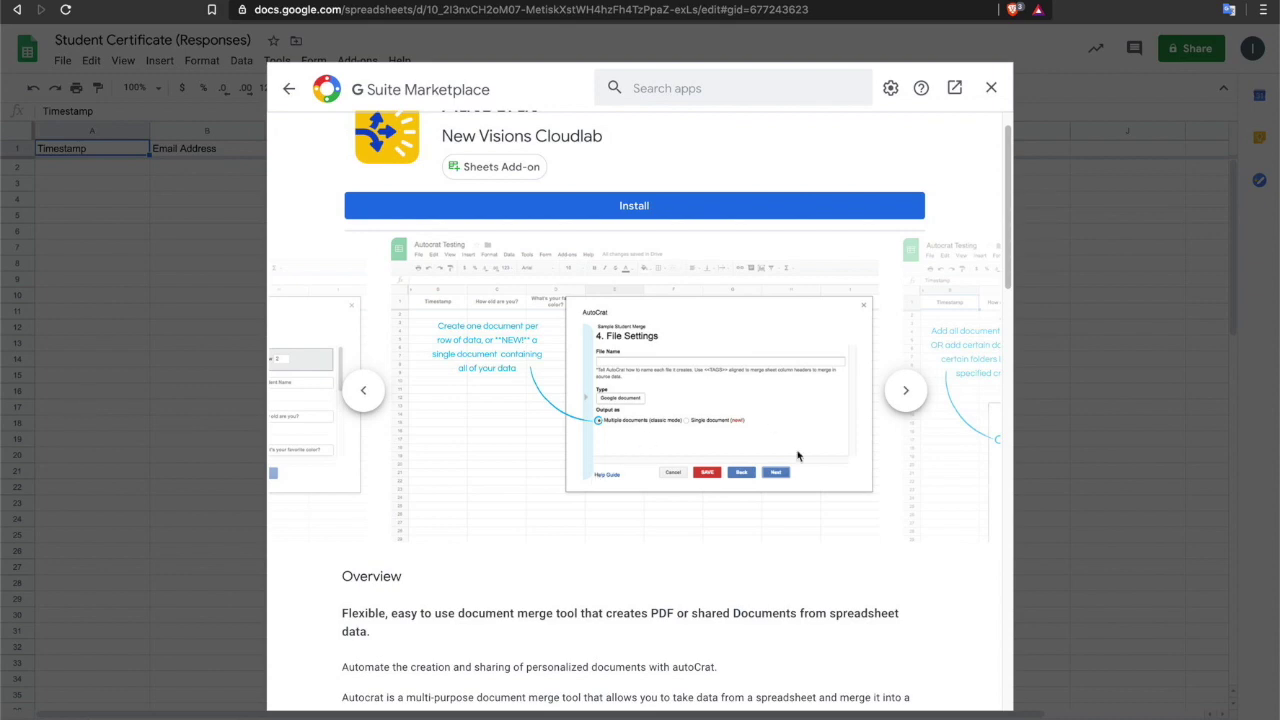
scroll(793, 443, "up", 1)
left_click(657, 251)
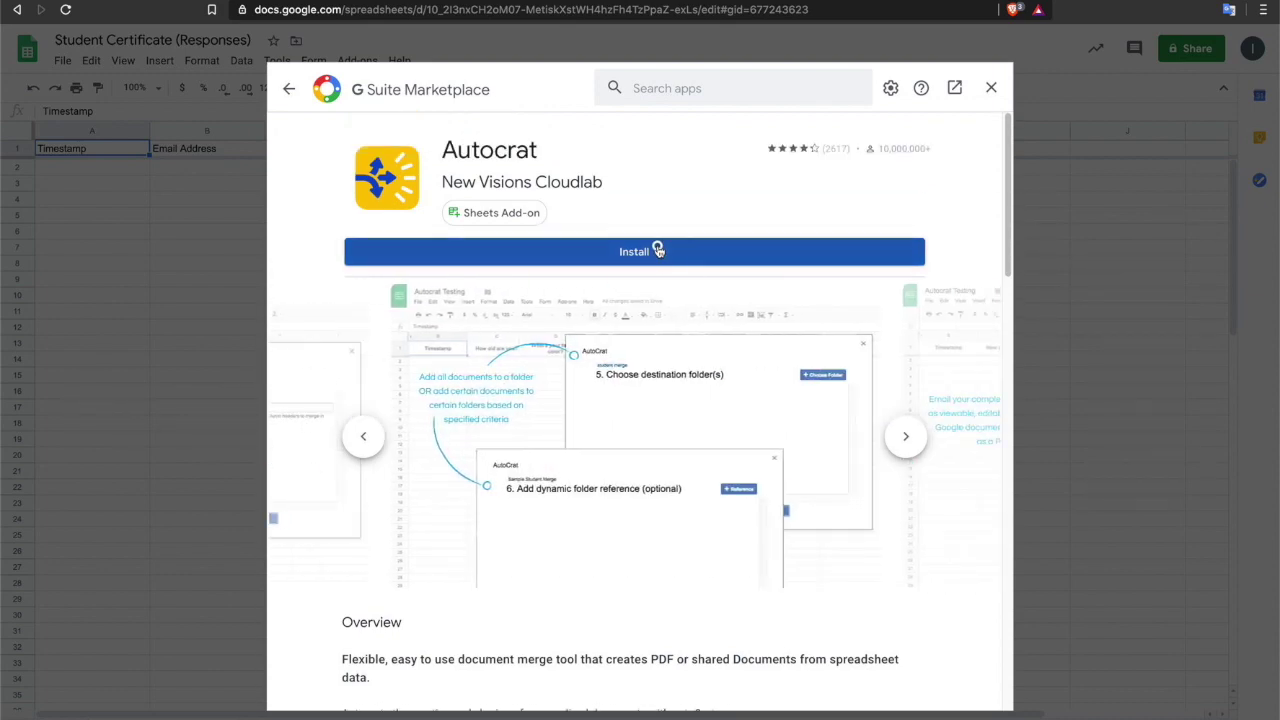
left_click(730, 476)
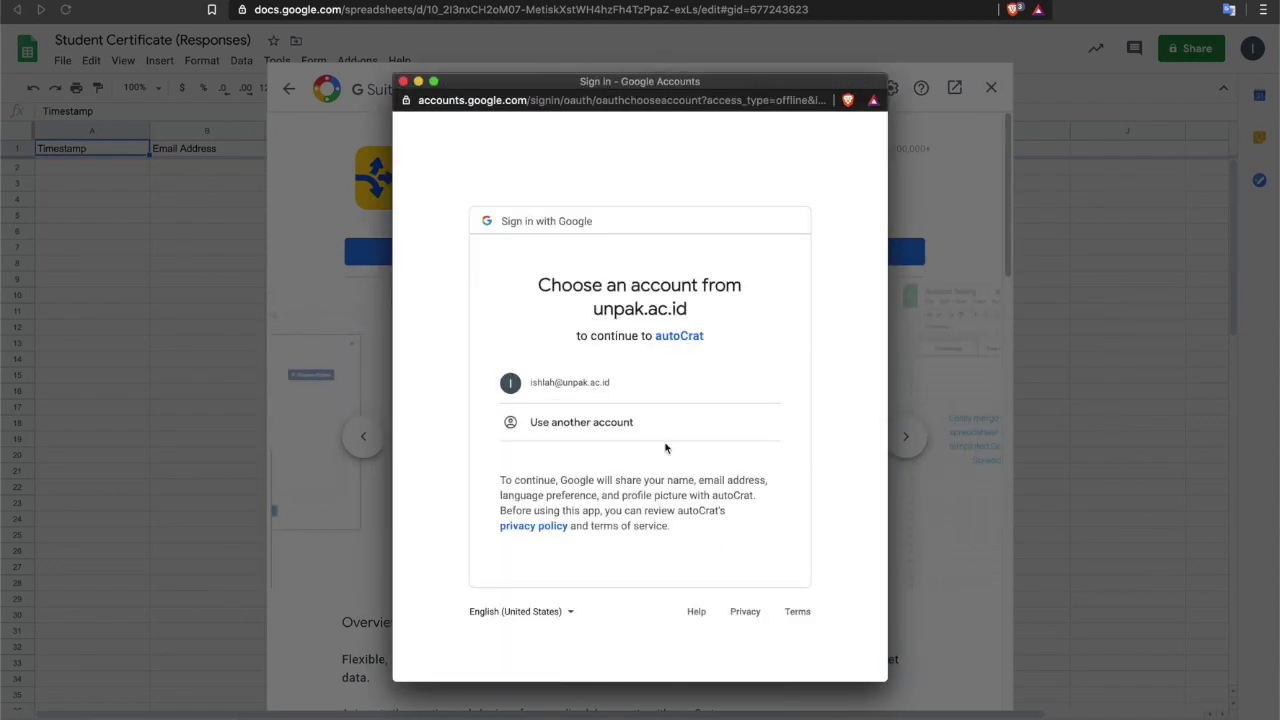
Step: Pick the account, grant autoCrat its permissions, and close the Marketplace once installed
left_click(631, 388)
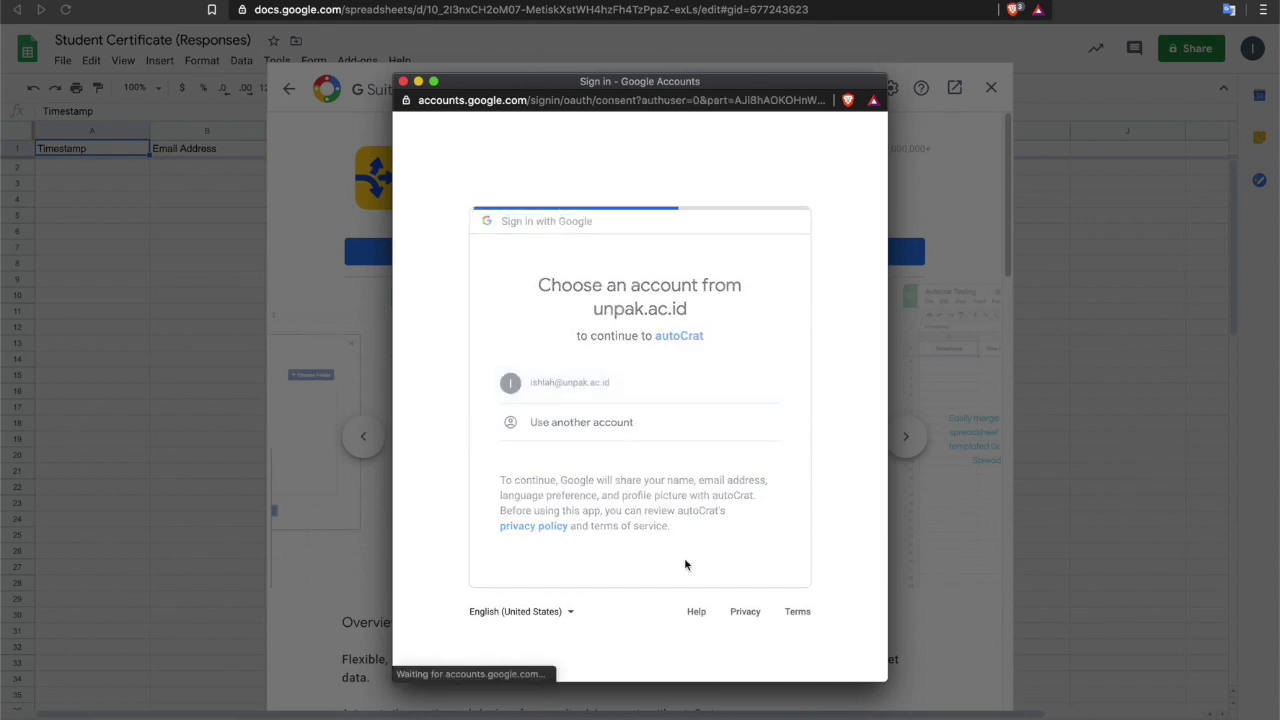
scroll(686, 558, "down", 5)
scroll(686, 558, "down", 3)
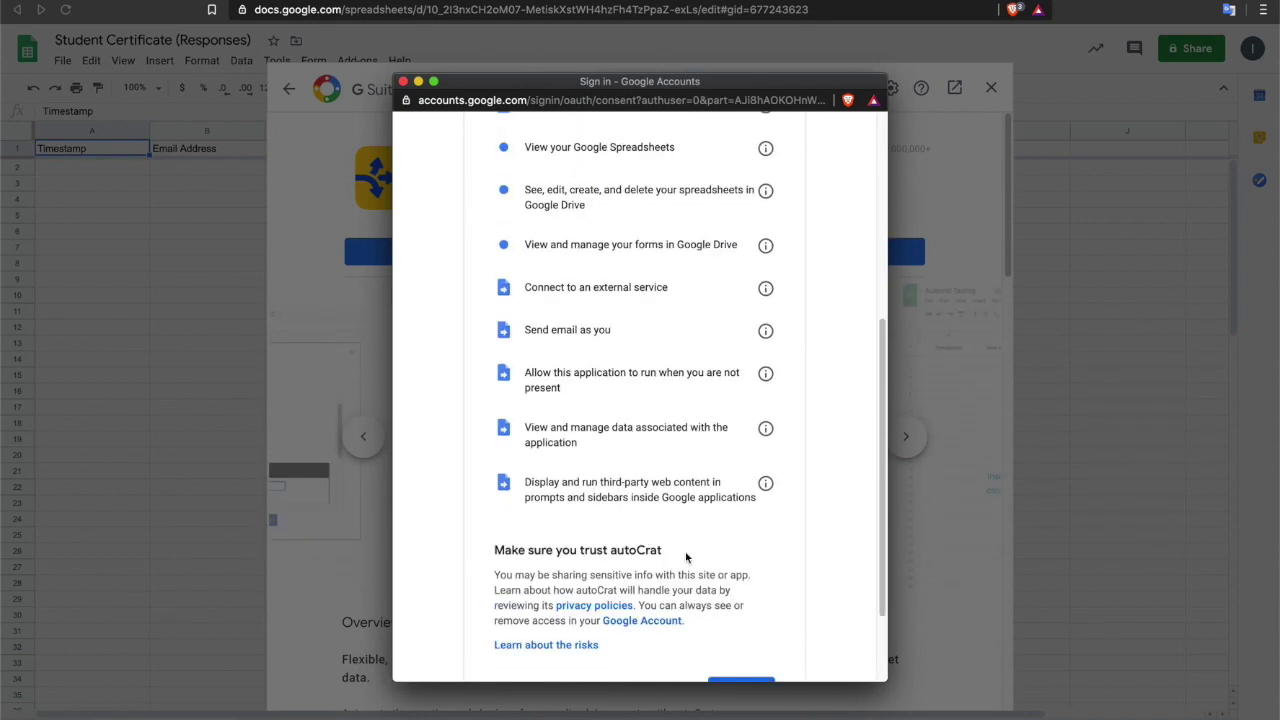
scroll(686, 558, "up", 8)
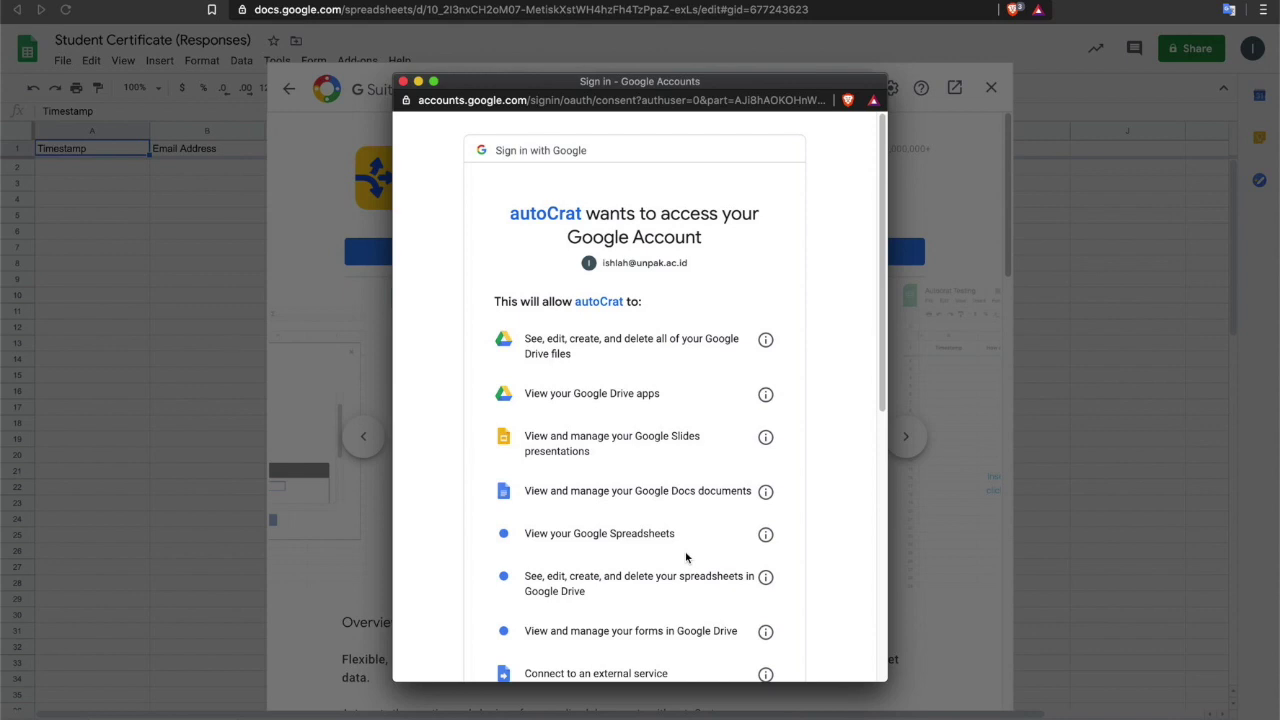
scroll(686, 558, "down", 2)
scroll(686, 558, "down", 3)
scroll(686, 558, "down", 7)
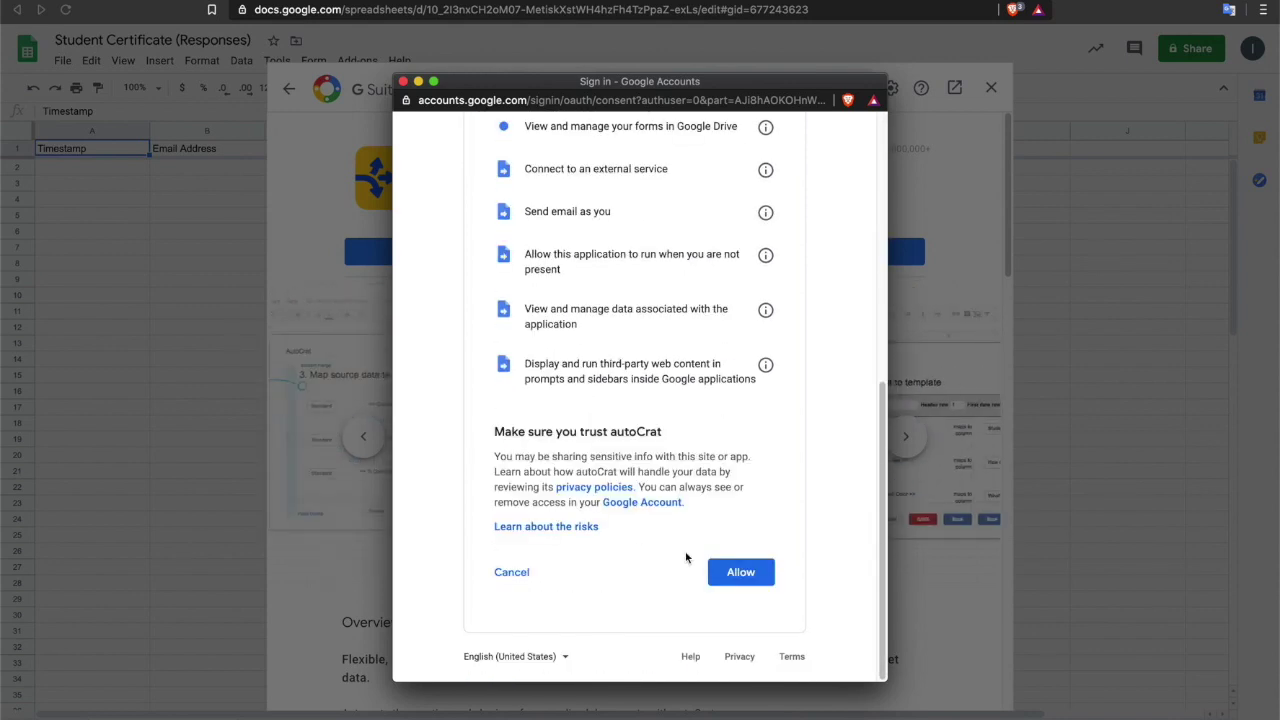
left_click(740, 577)
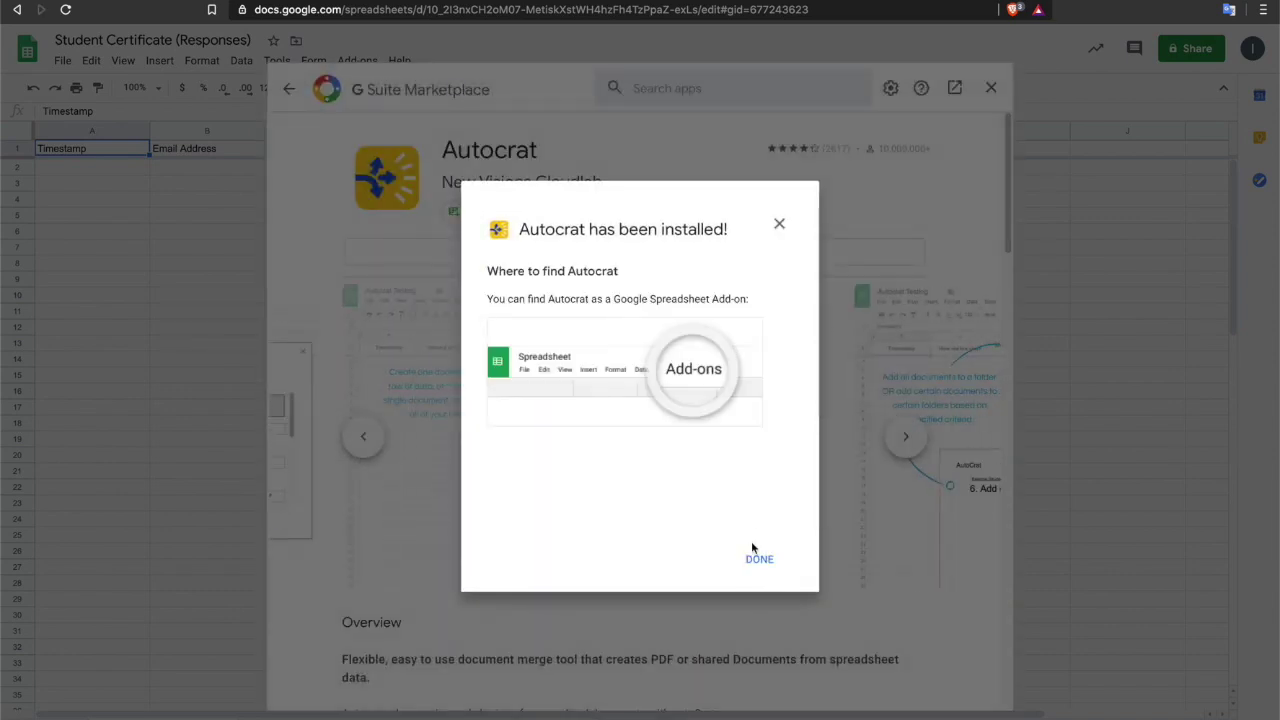
left_click(756, 562)
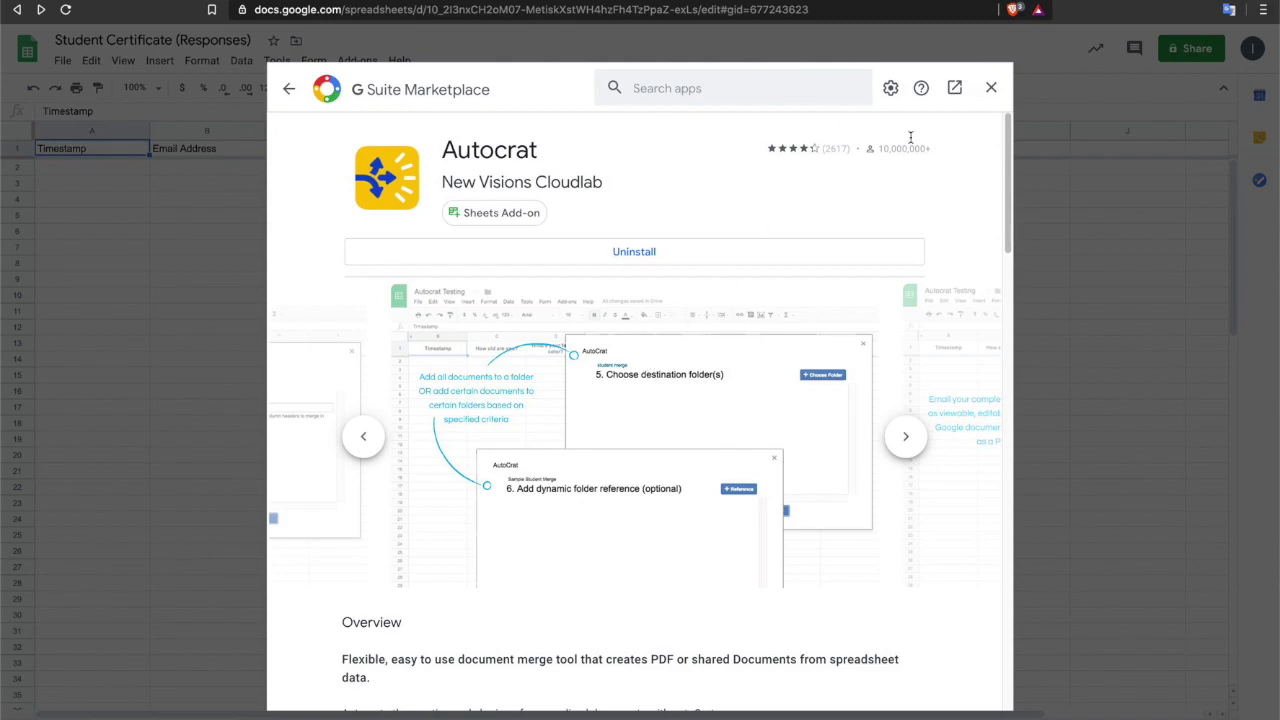
left_click(991, 90)
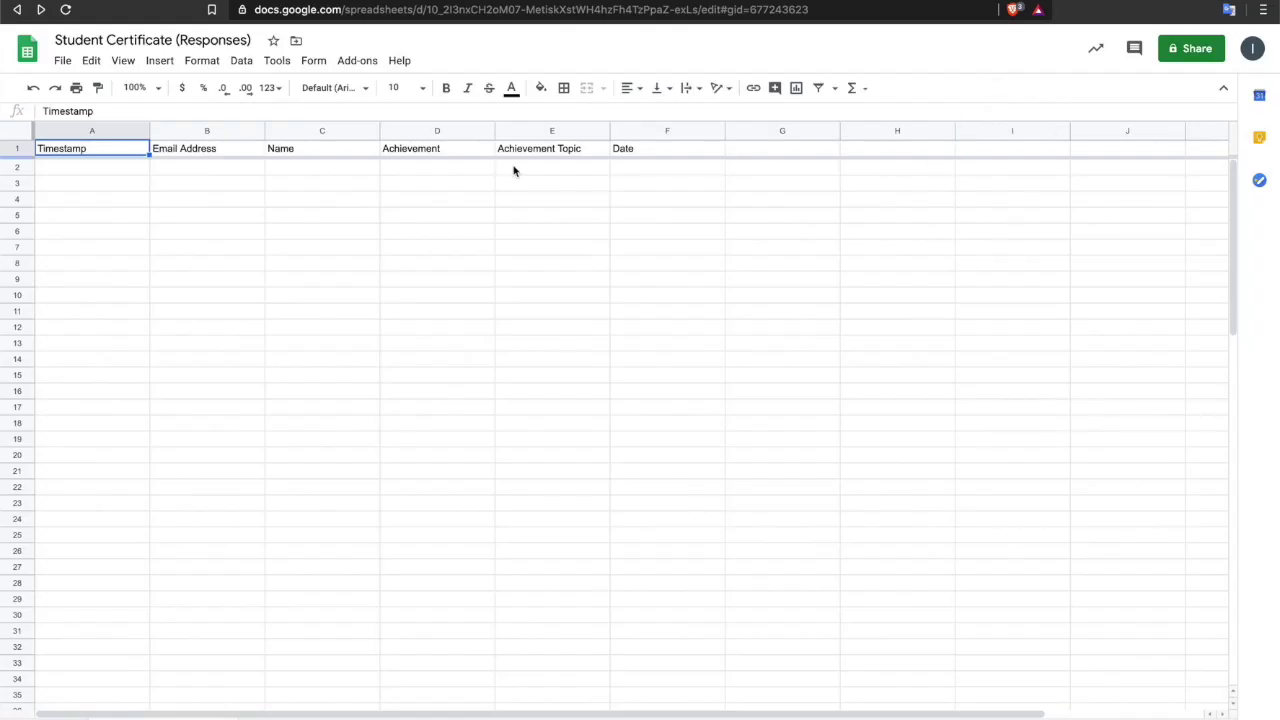
Step: Launch Autocrat from the Add-ons menu; its panel reports no merge jobs yet
left_click(354, 64)
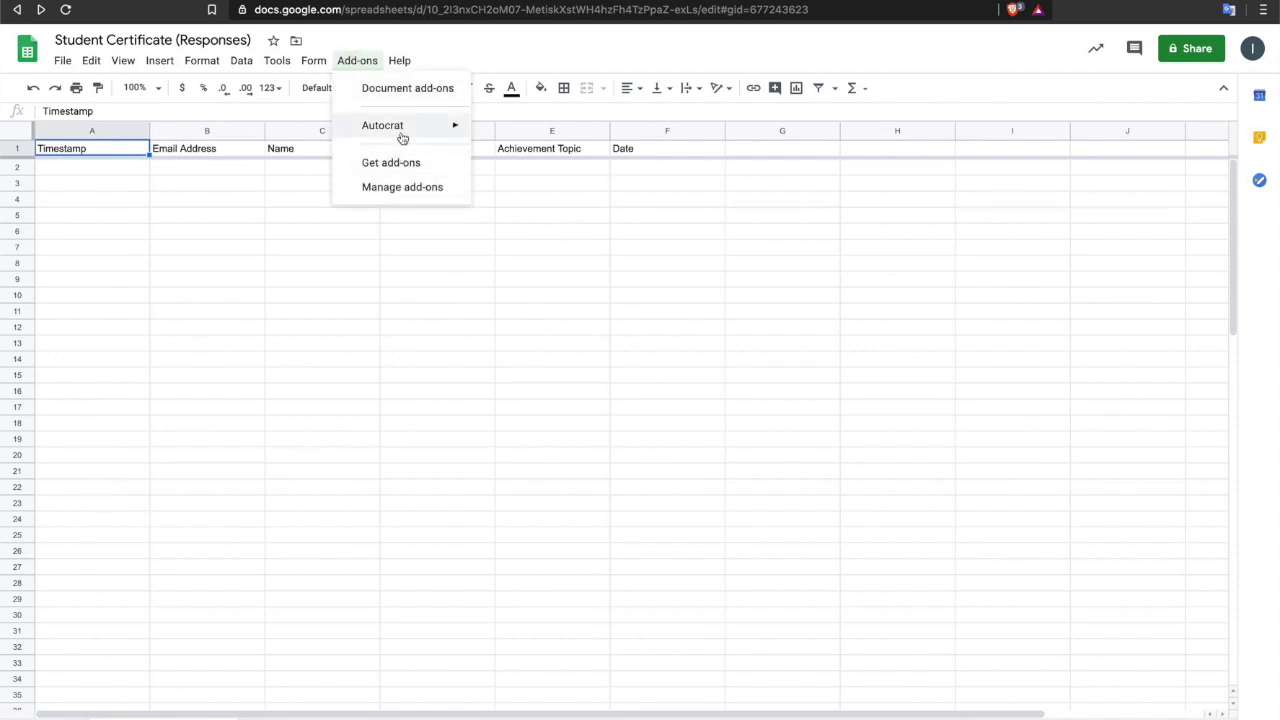
mouse_move(402, 137)
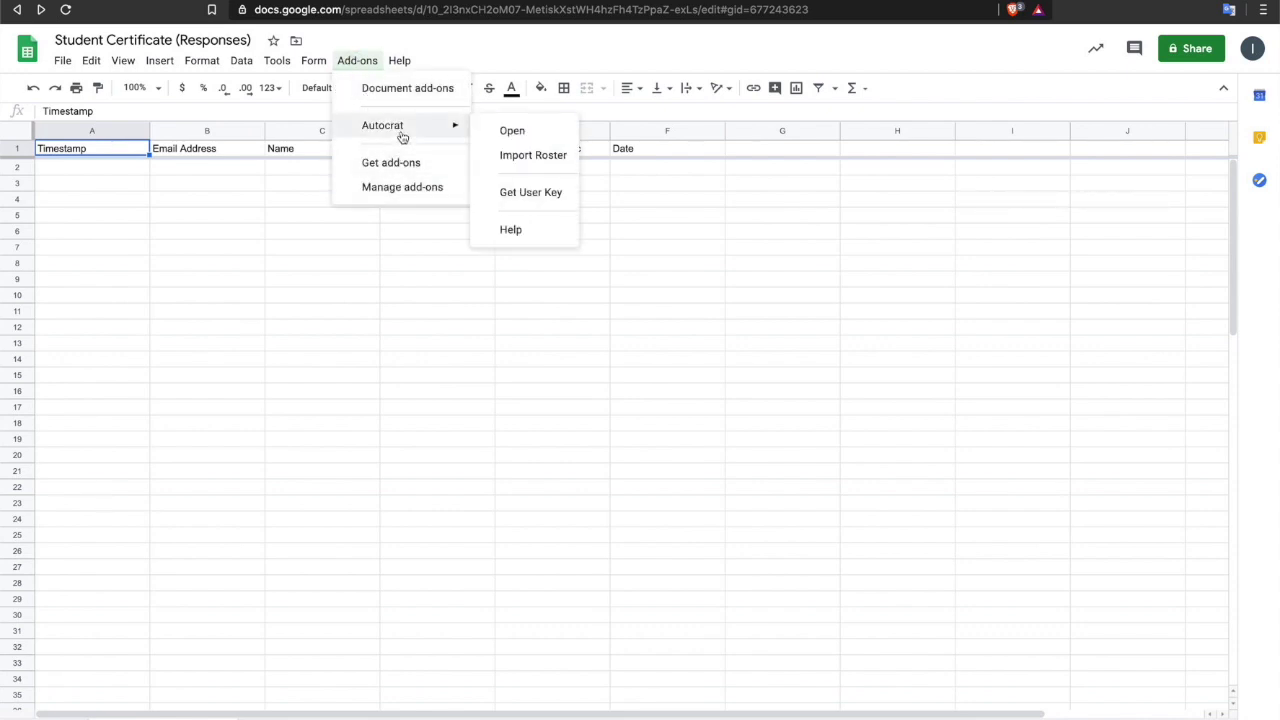
left_click(409, 318)
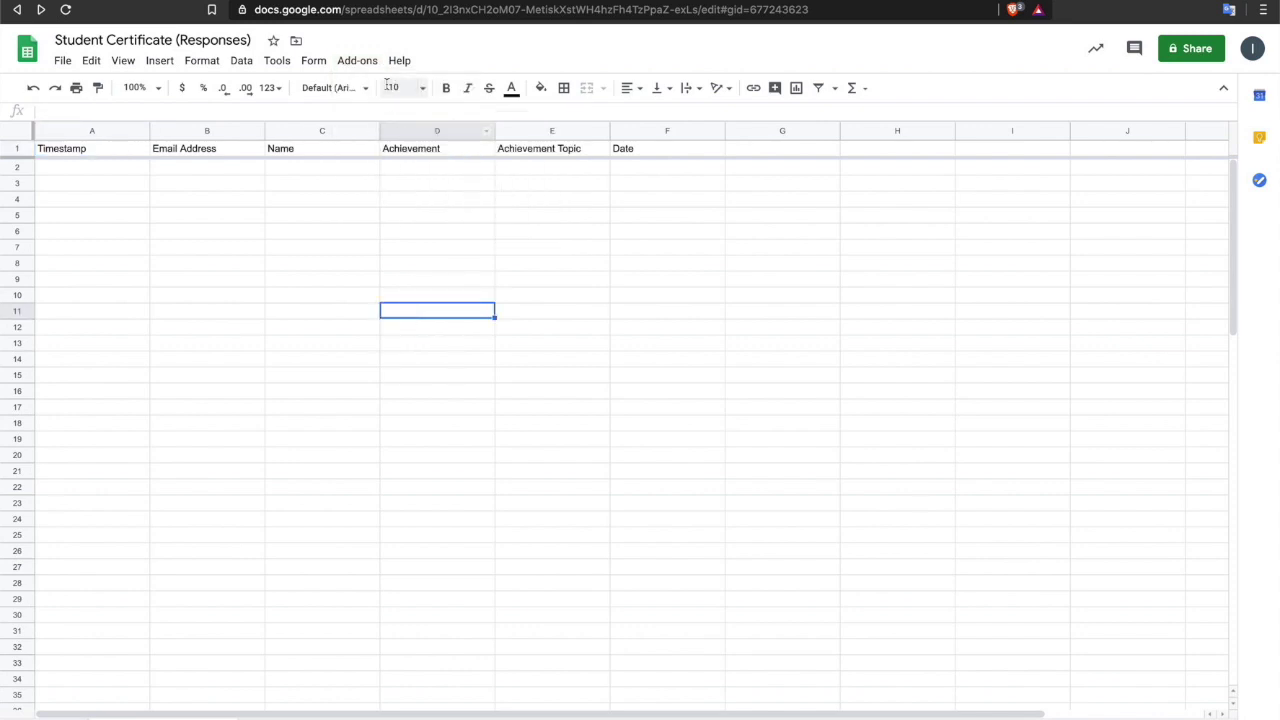
left_click(362, 62)
mouse_move(394, 137)
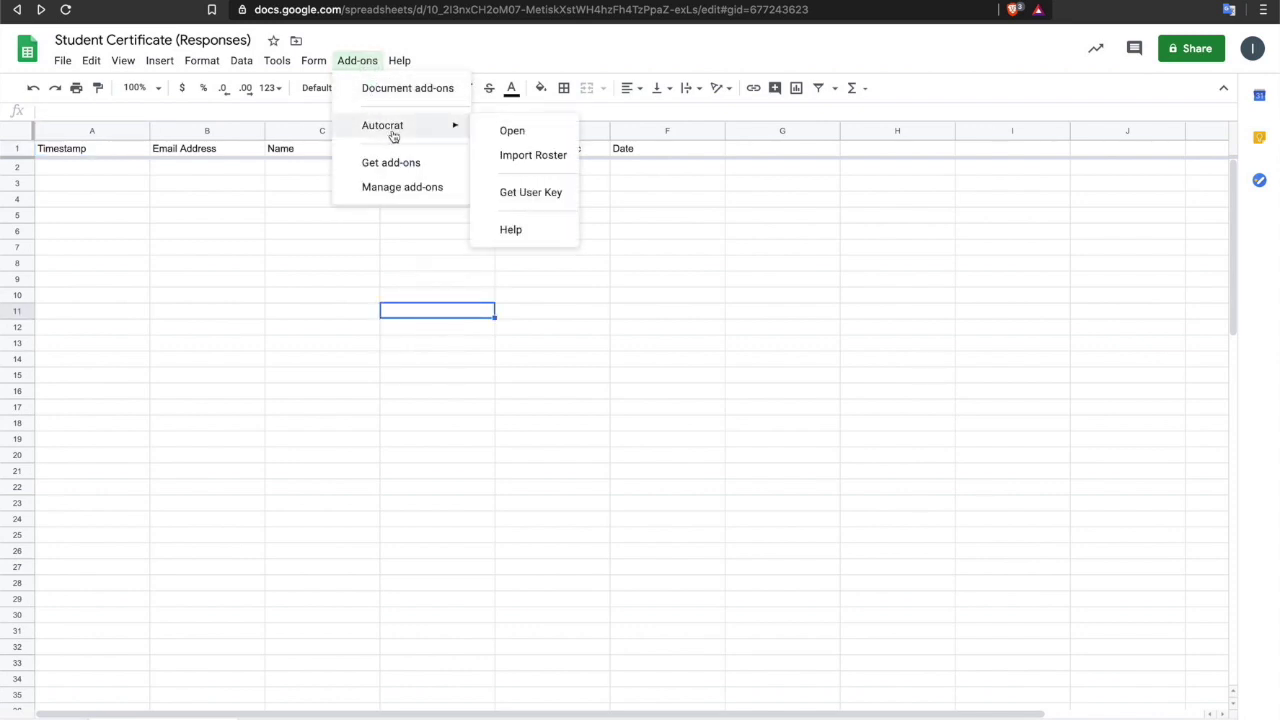
left_click(538, 134)
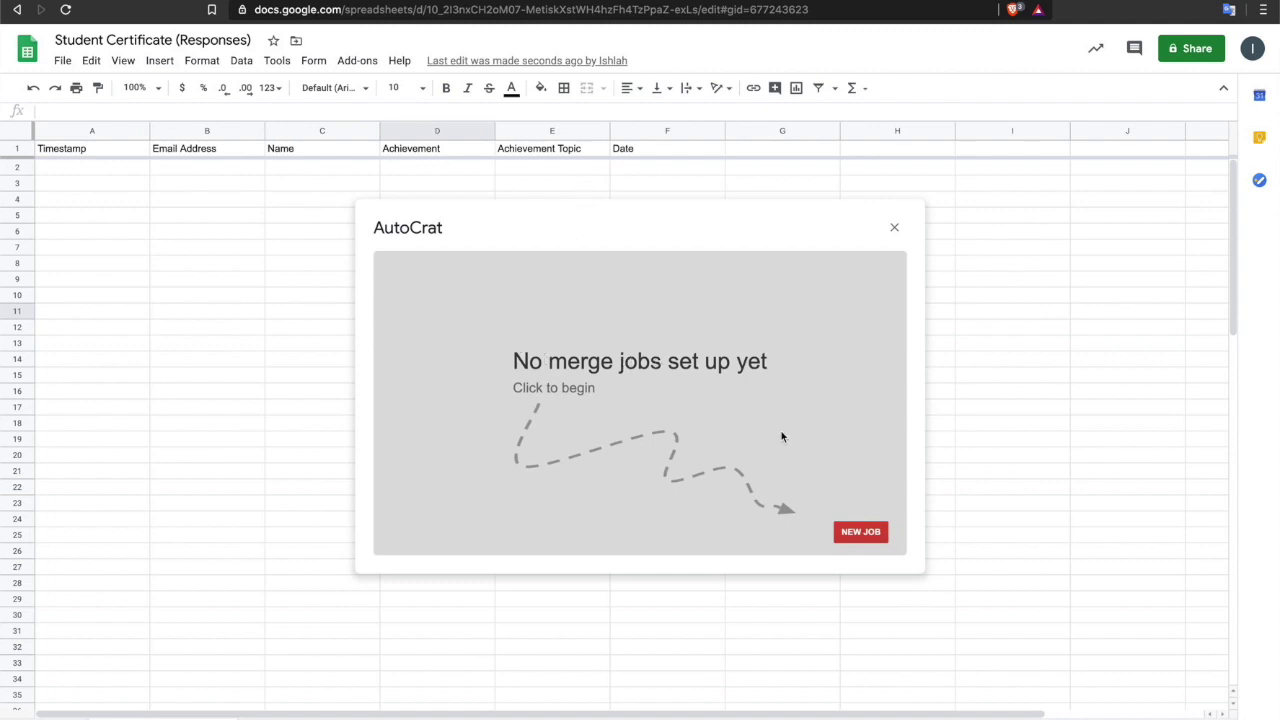
Step: Create a new merge job named 'Student Certificate' and advance to template selection
left_click(871, 536)
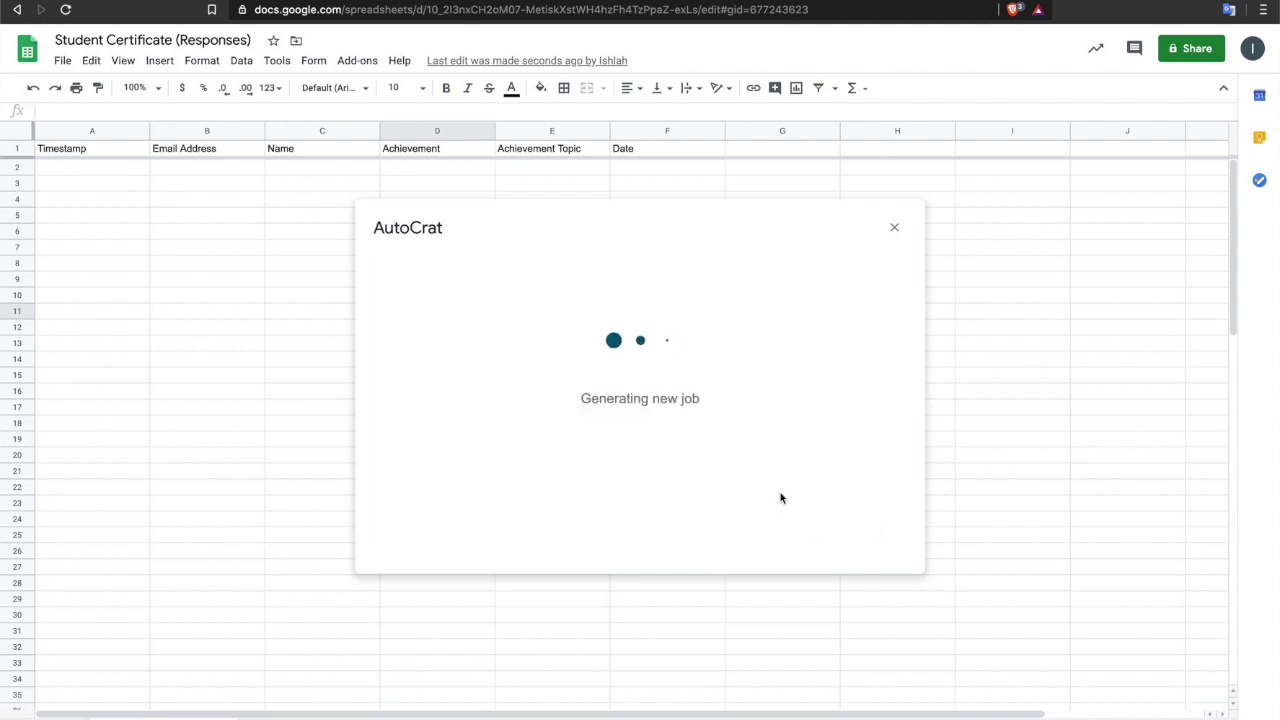
left_click(606, 331)
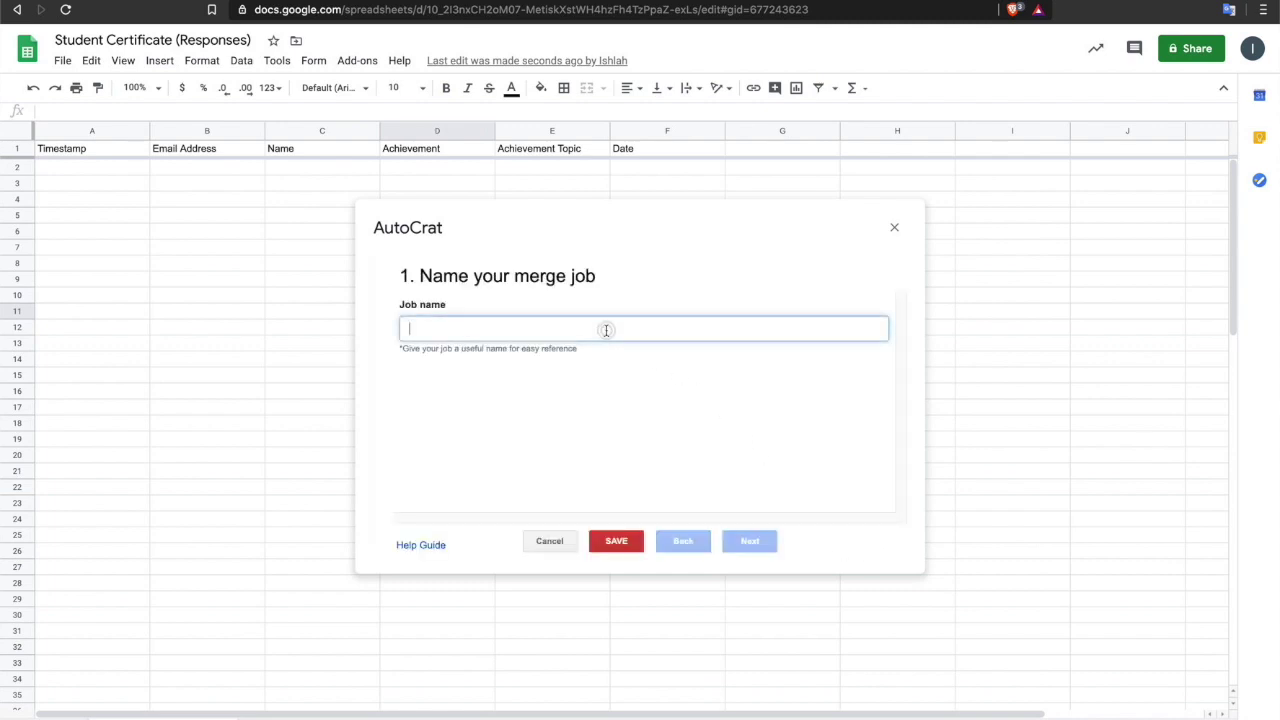
type("Student Certifica")
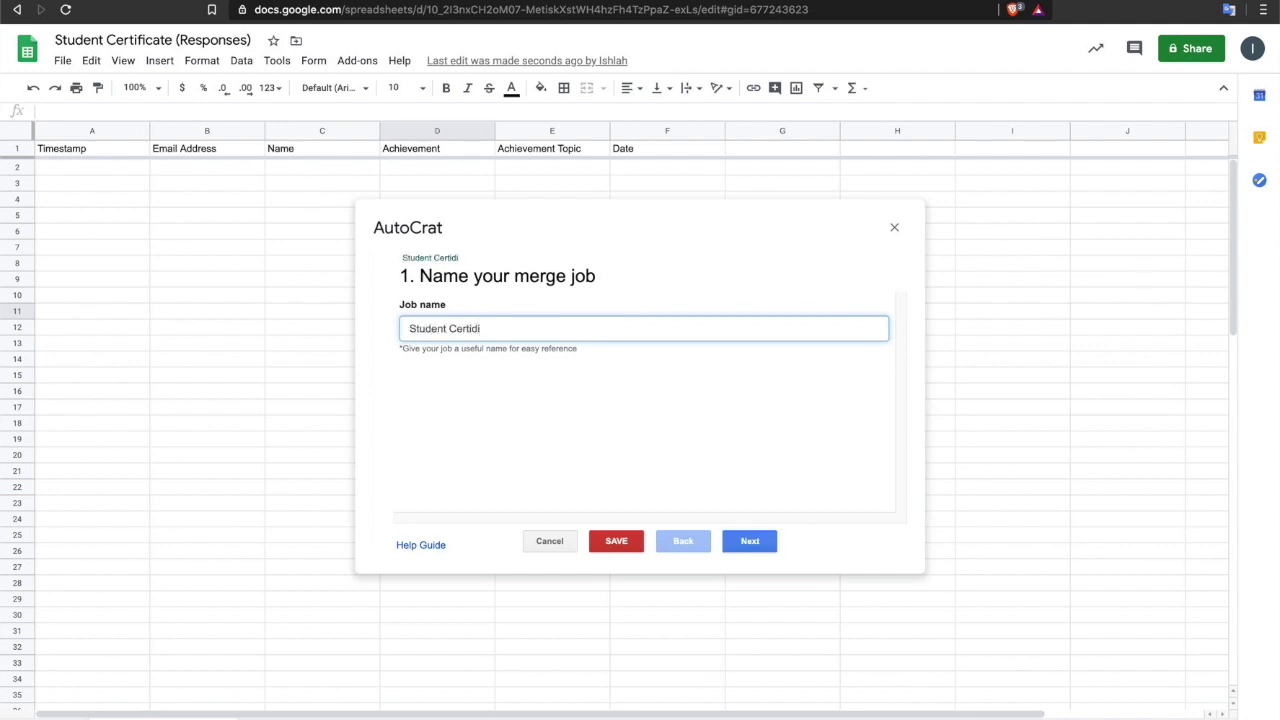
type("te")
left_click(752, 540)
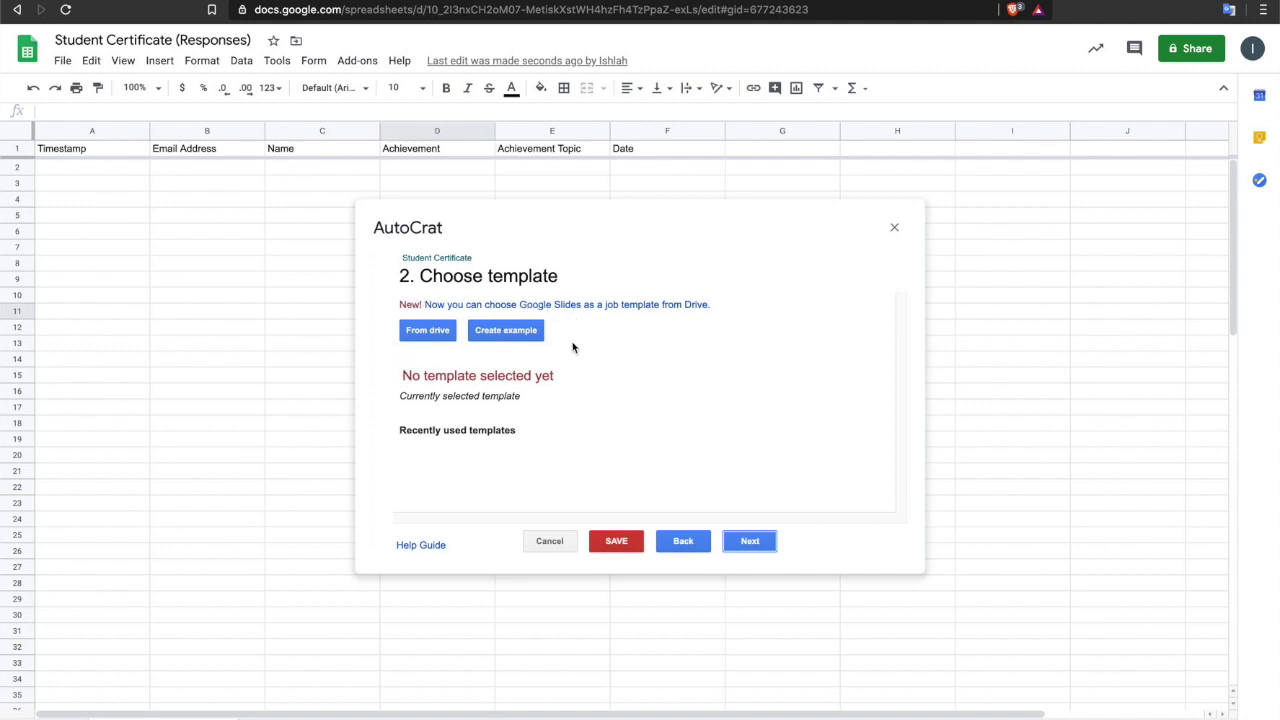
Step: Select the 'Student certificate' slides file from Drive as the job's template and continue
left_click(434, 332)
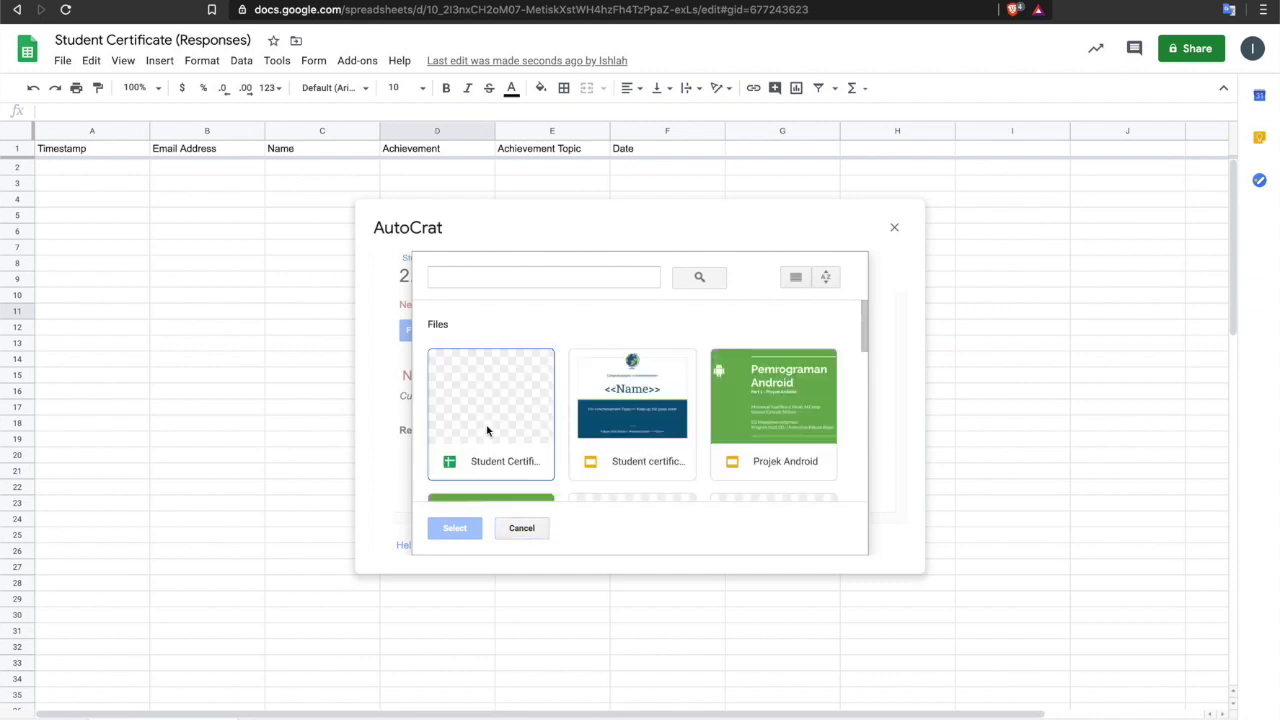
scroll(644, 408, "down", 3)
scroll(644, 408, "up", 3)
left_click(644, 408)
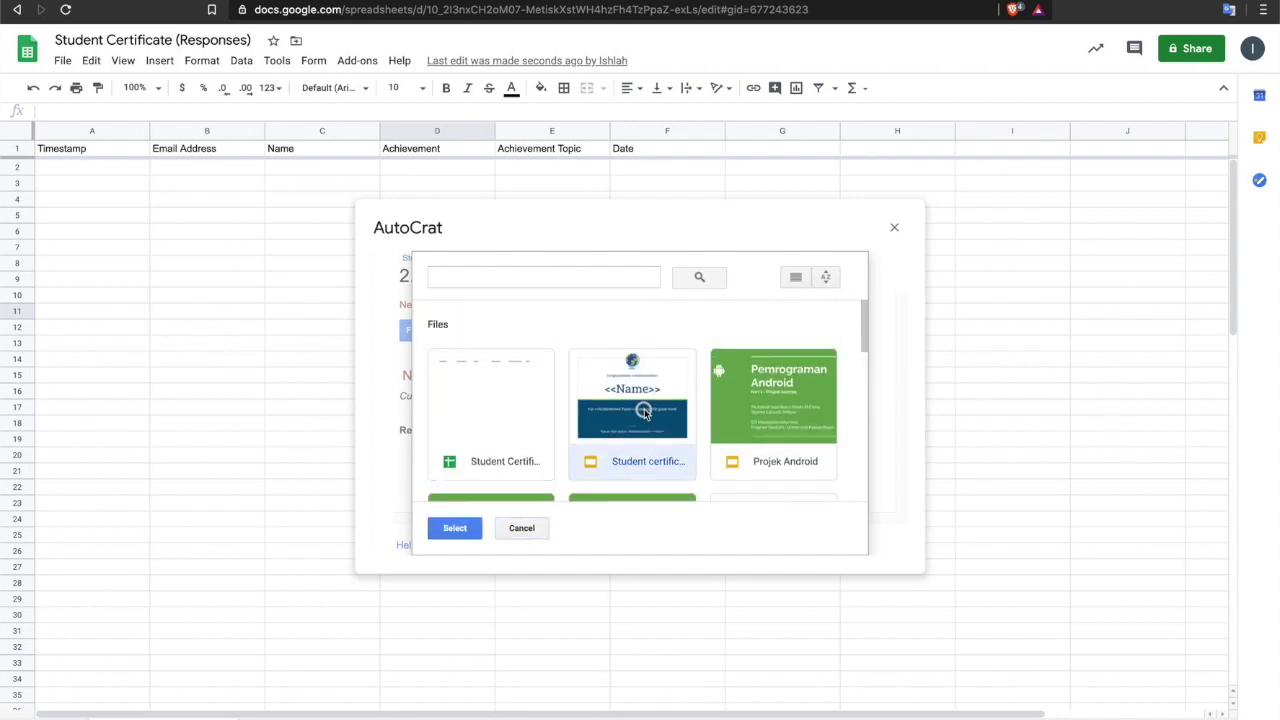
left_click(467, 529)
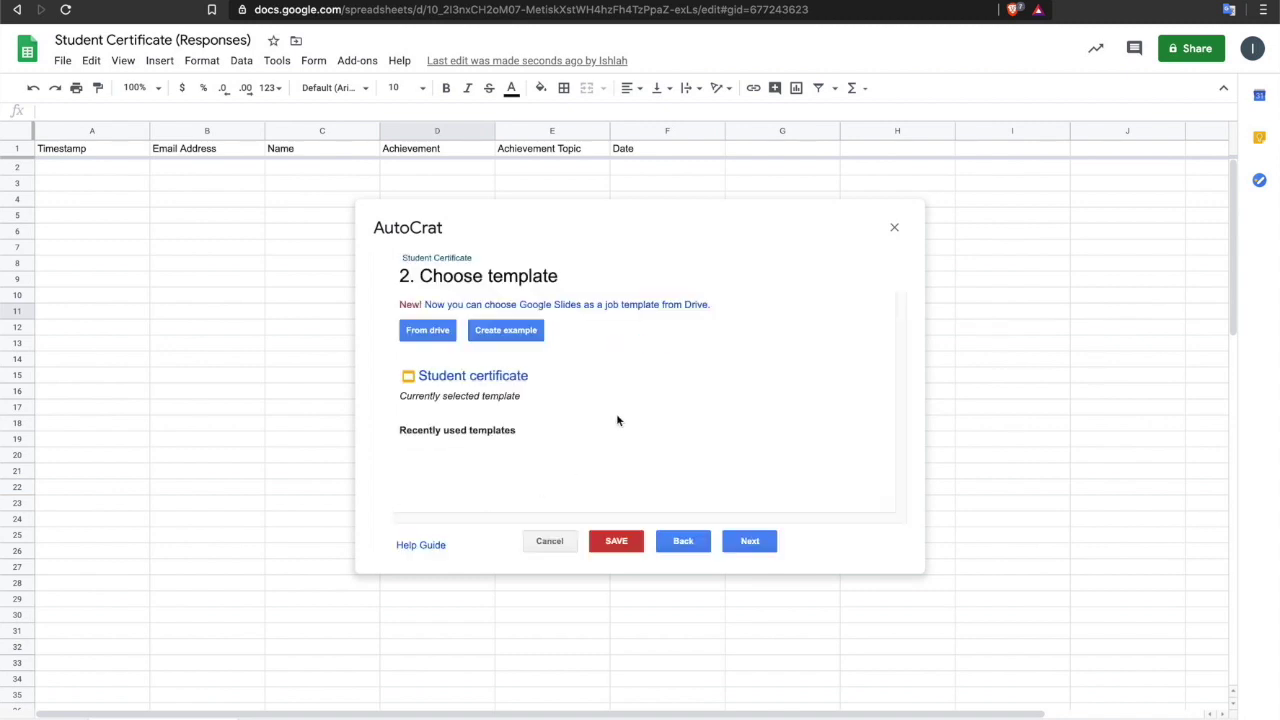
left_click(762, 546)
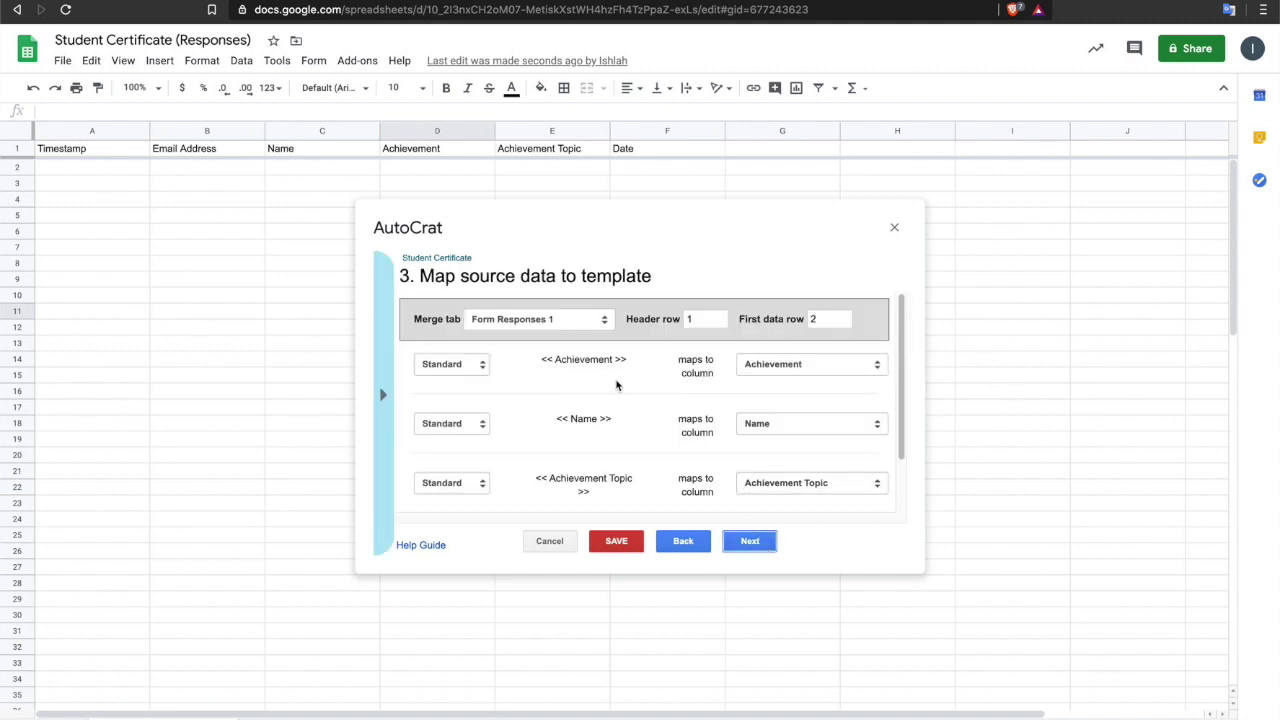
Step: Confirm the Achievement tag stays mapped to the Achievement column
scroll(617, 382, "down", 2)
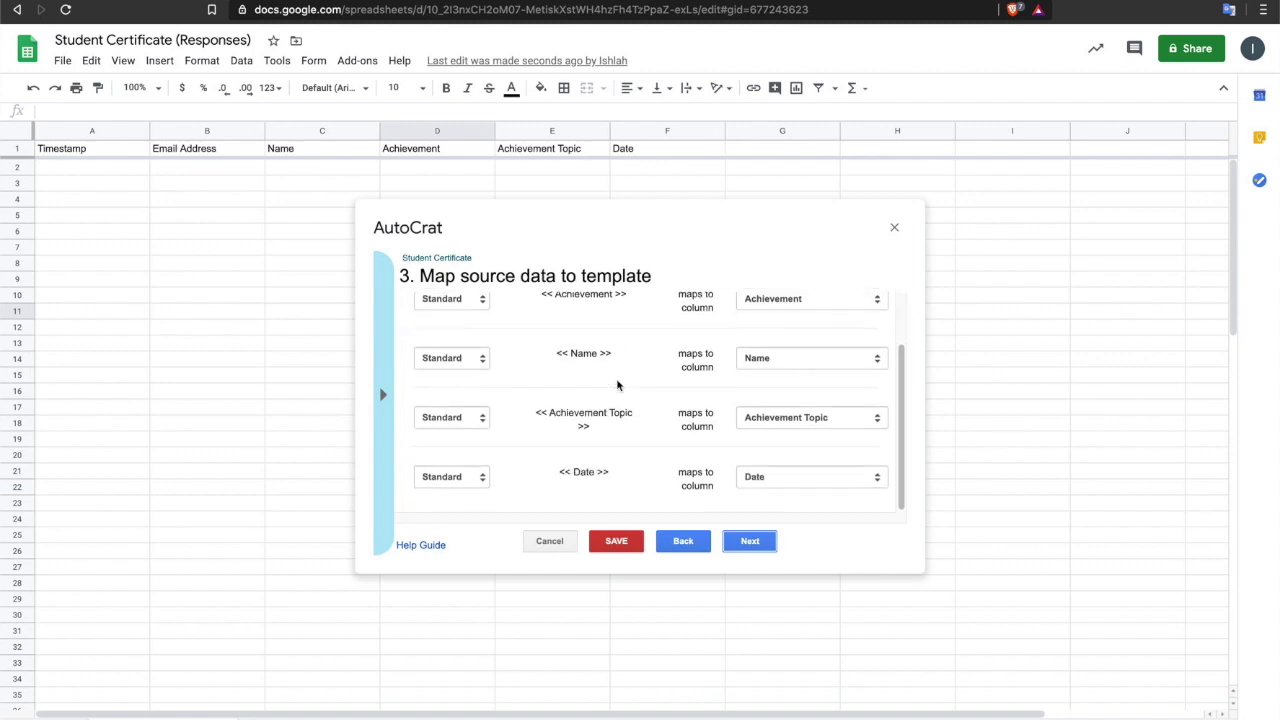
scroll(617, 384, "up", 2)
scroll(617, 383, "down", 2)
scroll(617, 383, "up", 2)
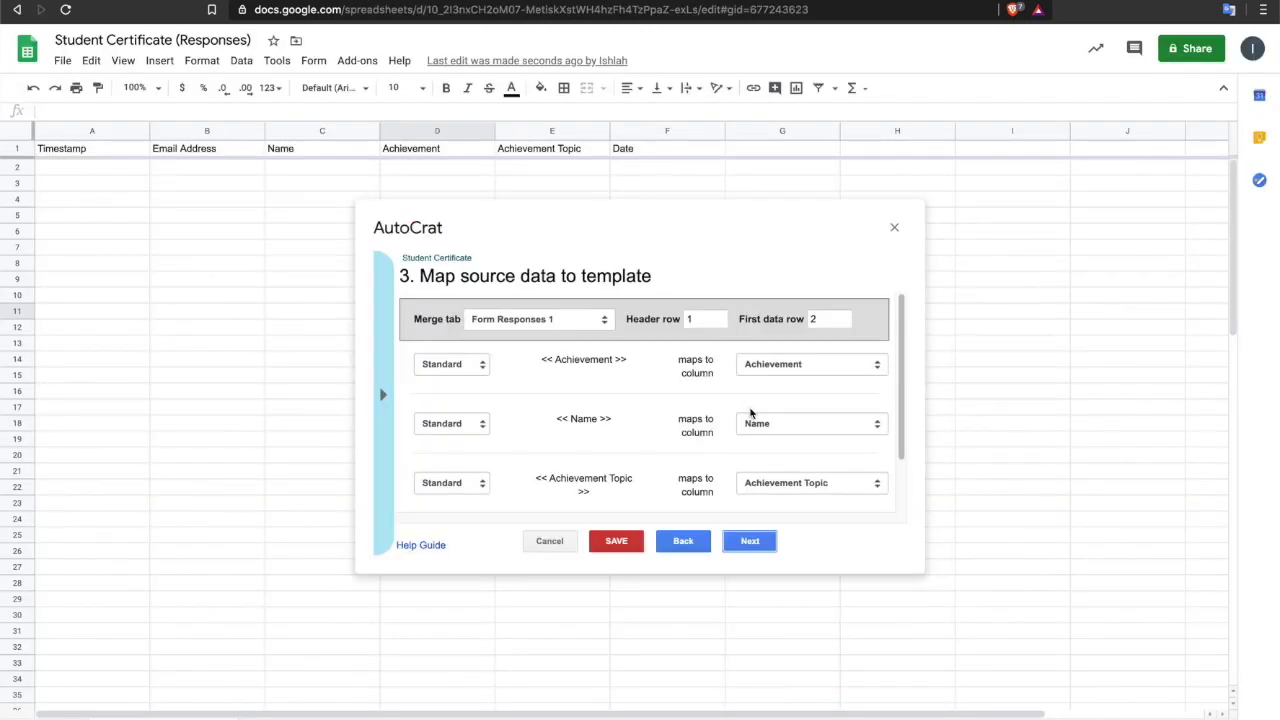
left_click(812, 372)
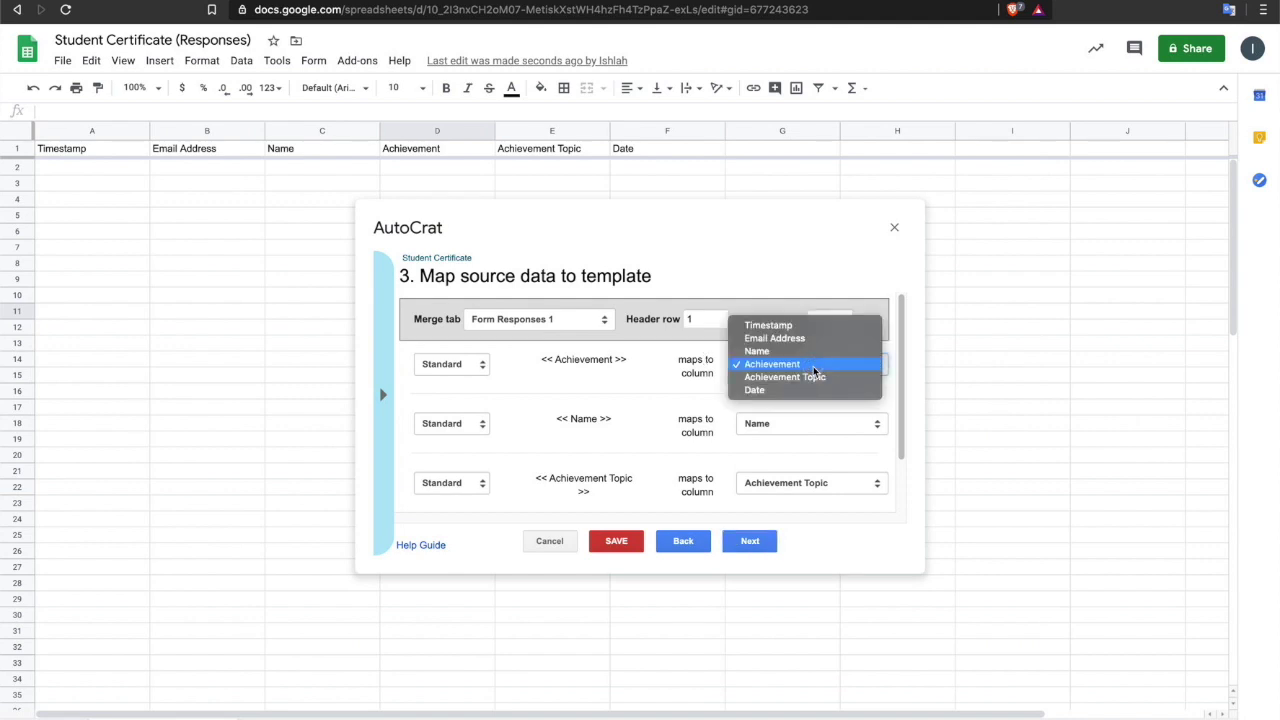
left_click(669, 386)
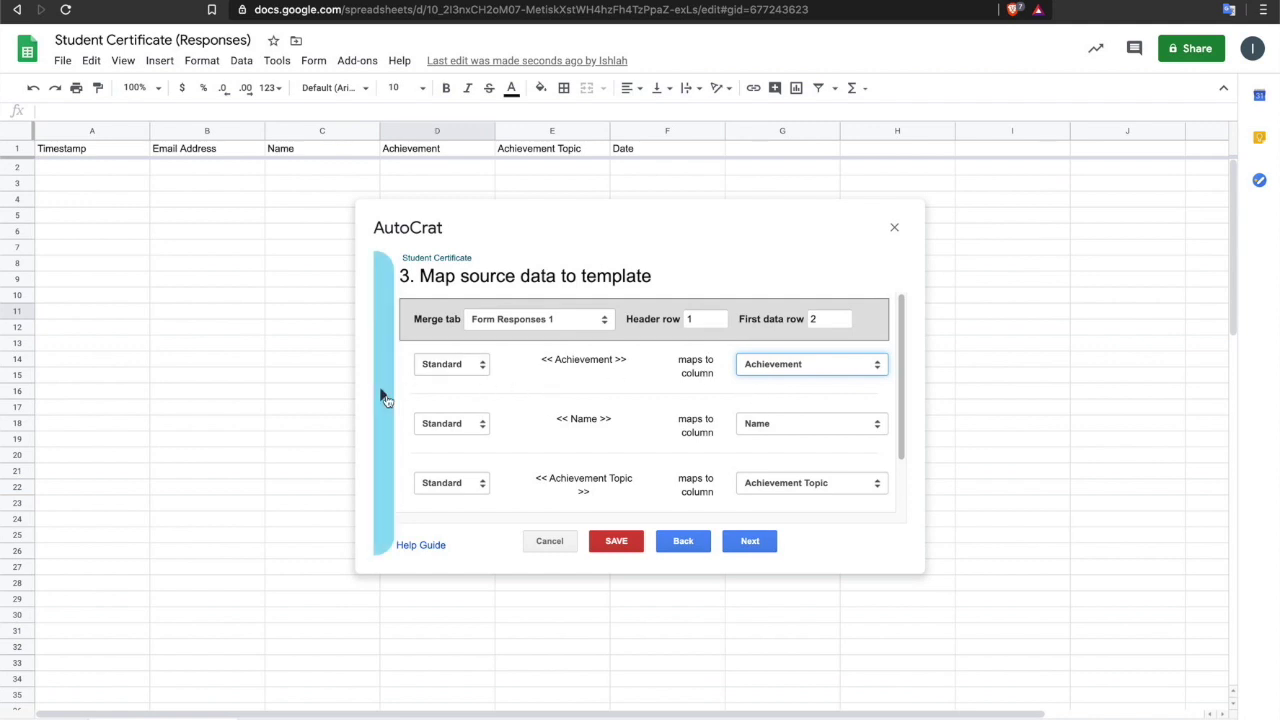
Step: Review the merge tag list and remaining Name, Achievement Topic and Date mappings, then continue
left_click(386, 398)
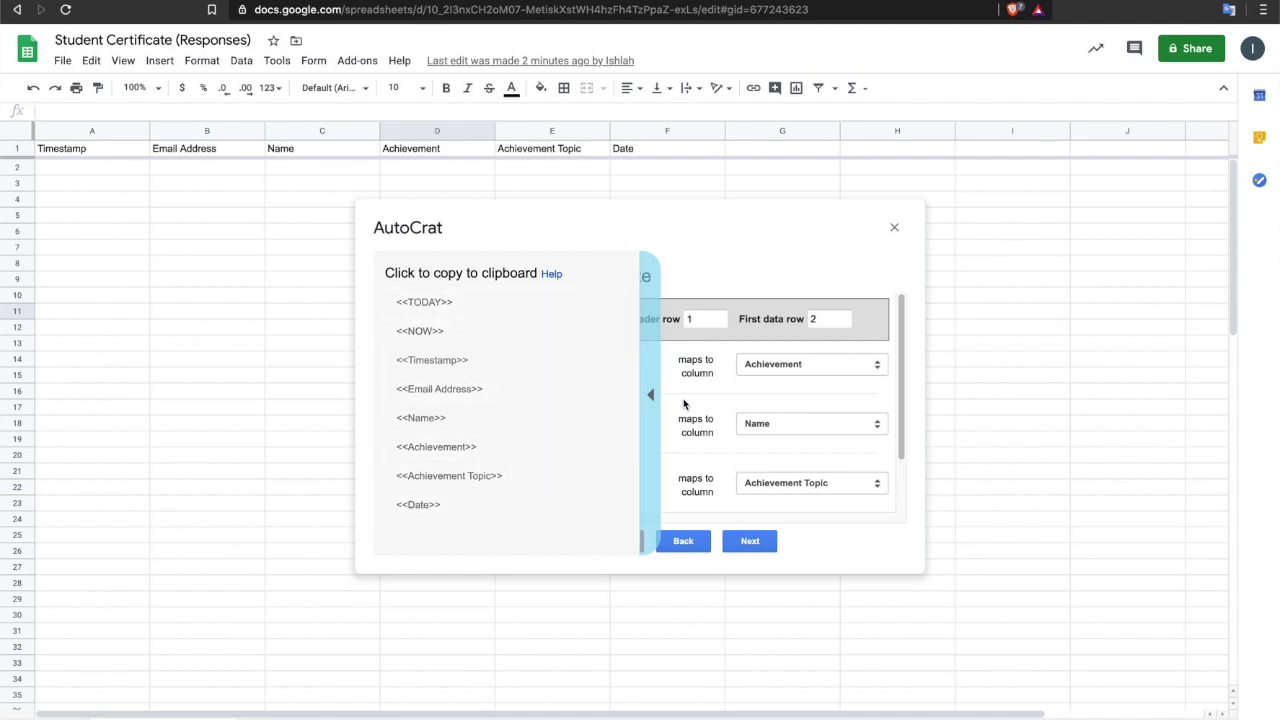
left_click(460, 419)
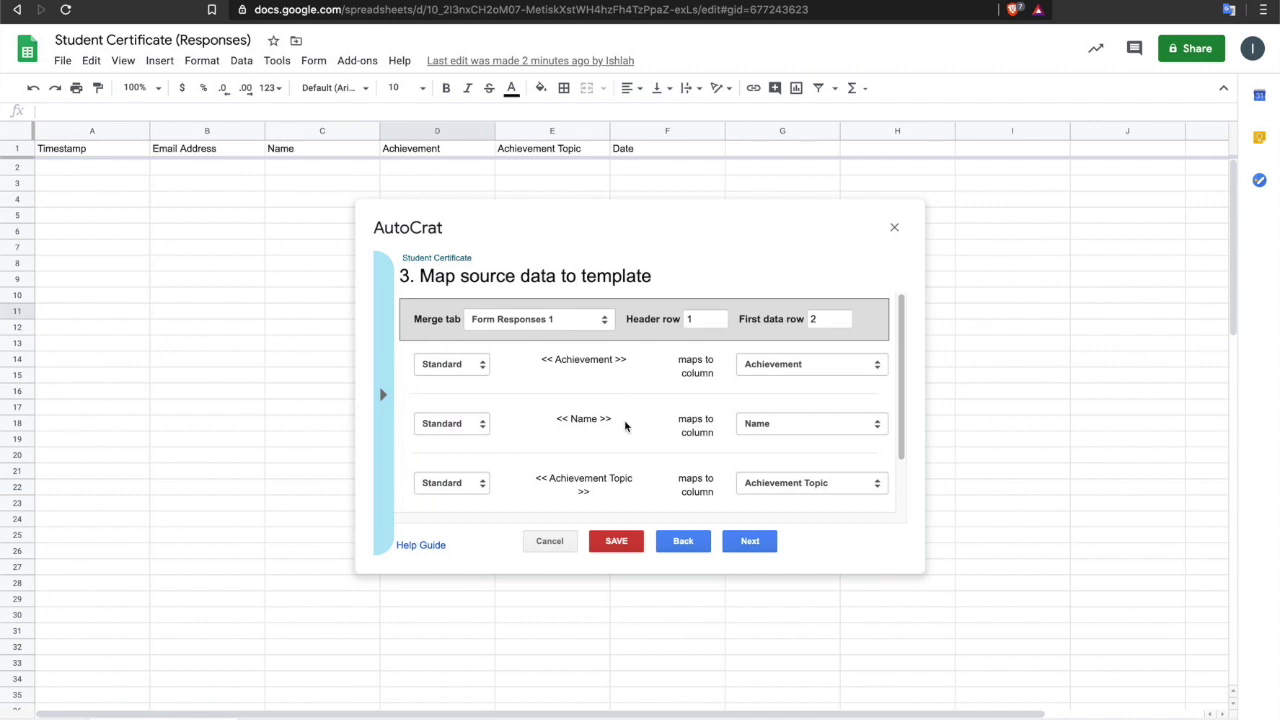
scroll(625, 426, "down", 2)
scroll(625, 426, "up", 2)
scroll(573, 386, "down", 2)
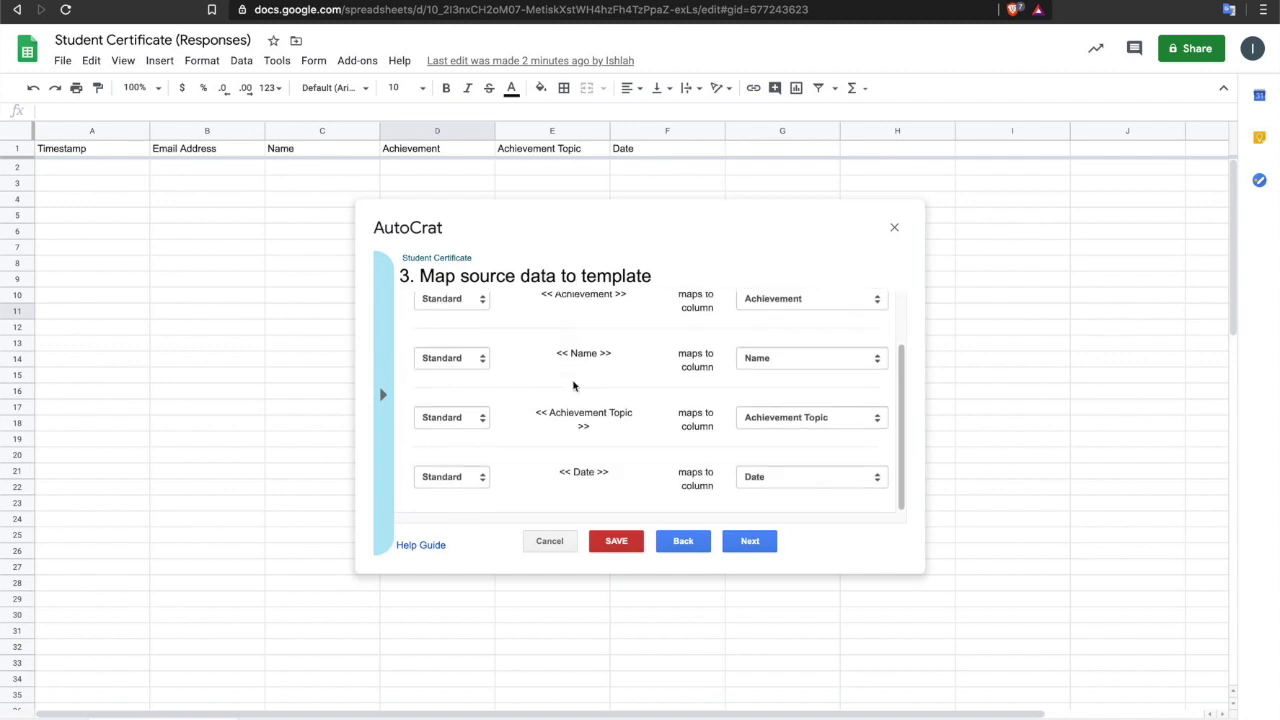
scroll(573, 386, "up", 2)
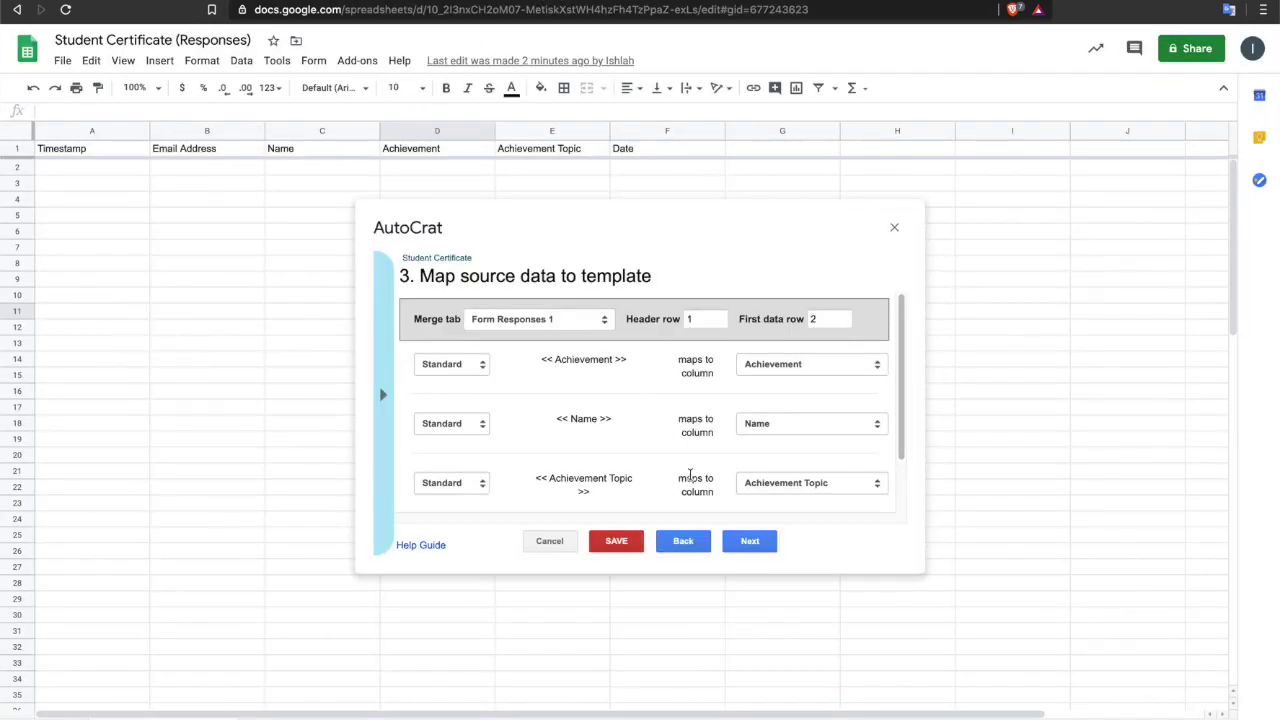
scroll(690, 476, "down", 1)
left_click(743, 541)
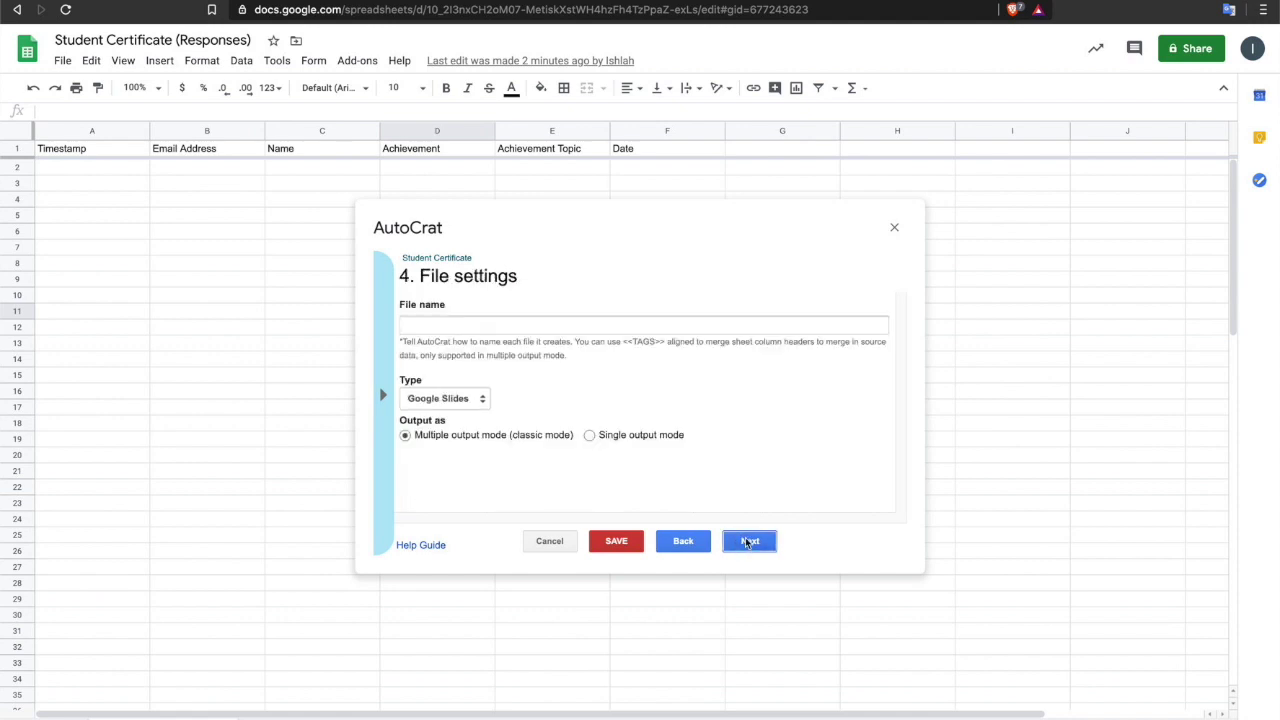
Step: Name generated files 'Certificate - <<Name>>', pasting the Name merge tag after the prefix
left_click(612, 327)
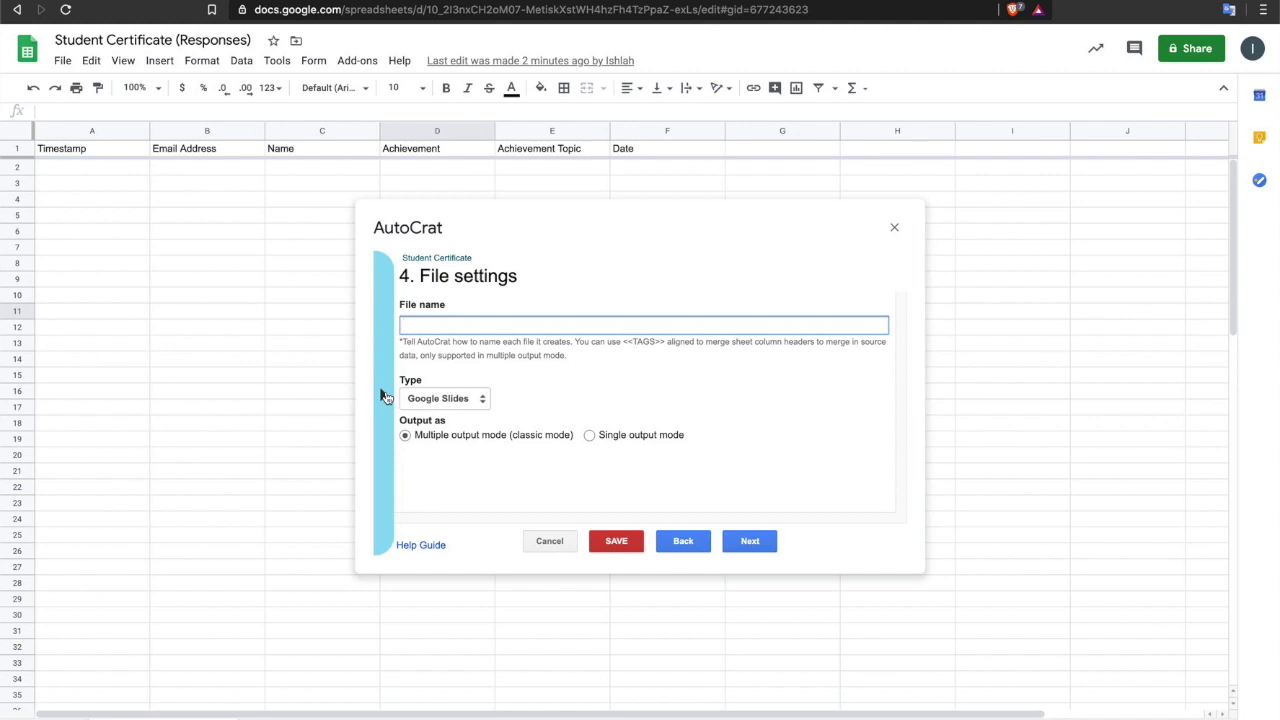
type("Se")
key("BackSpace")
key("BackSpace")
type("Certificate for")
key("BackSpace")
key("BackSpace")
key("BackSpace")
type("-")
left_click(383, 395)
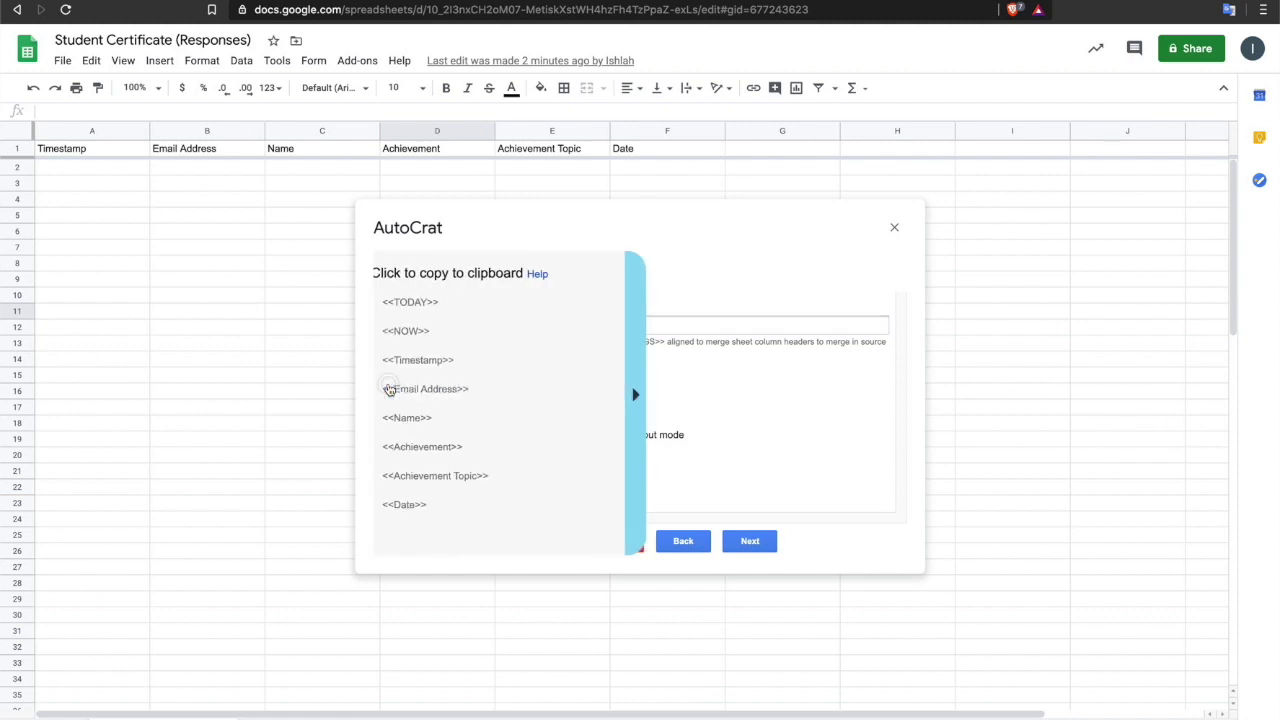
left_click(436, 421)
left_click(480, 325)
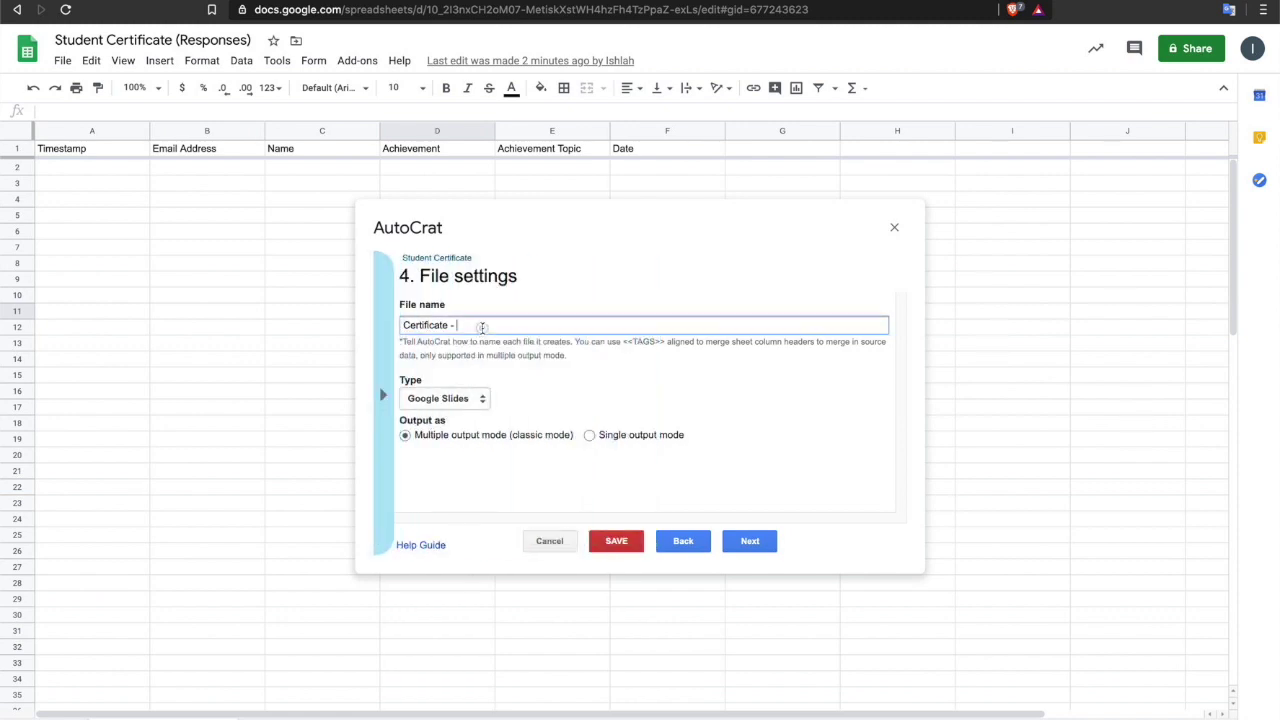
type("<<Name>>")
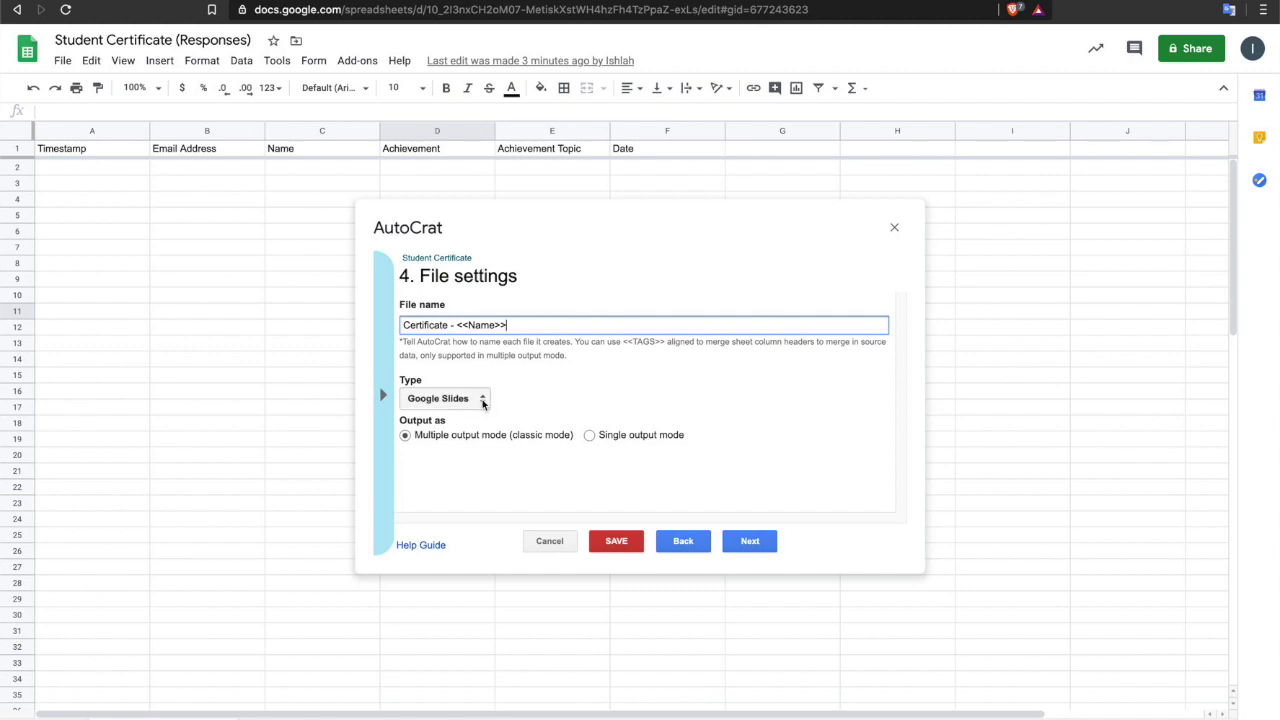
left_click(483, 401)
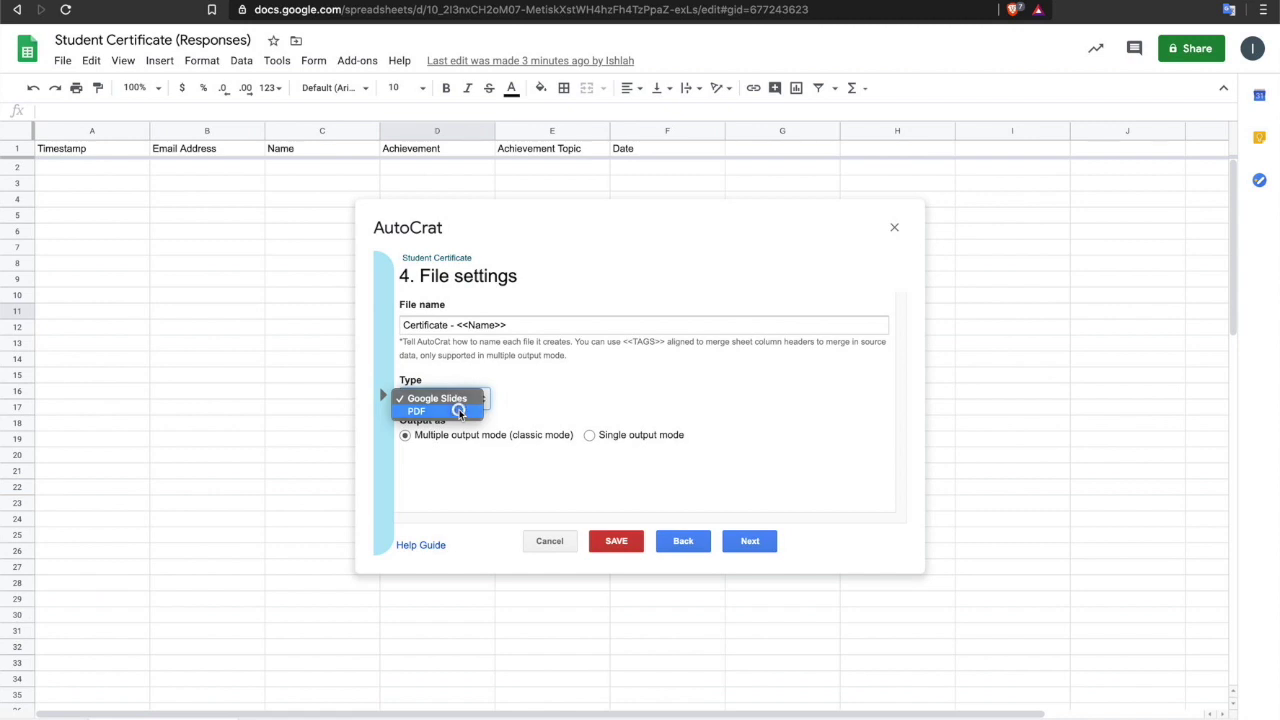
Step: Set the output type to PDF with Multiple output mode and continue
left_click(460, 412)
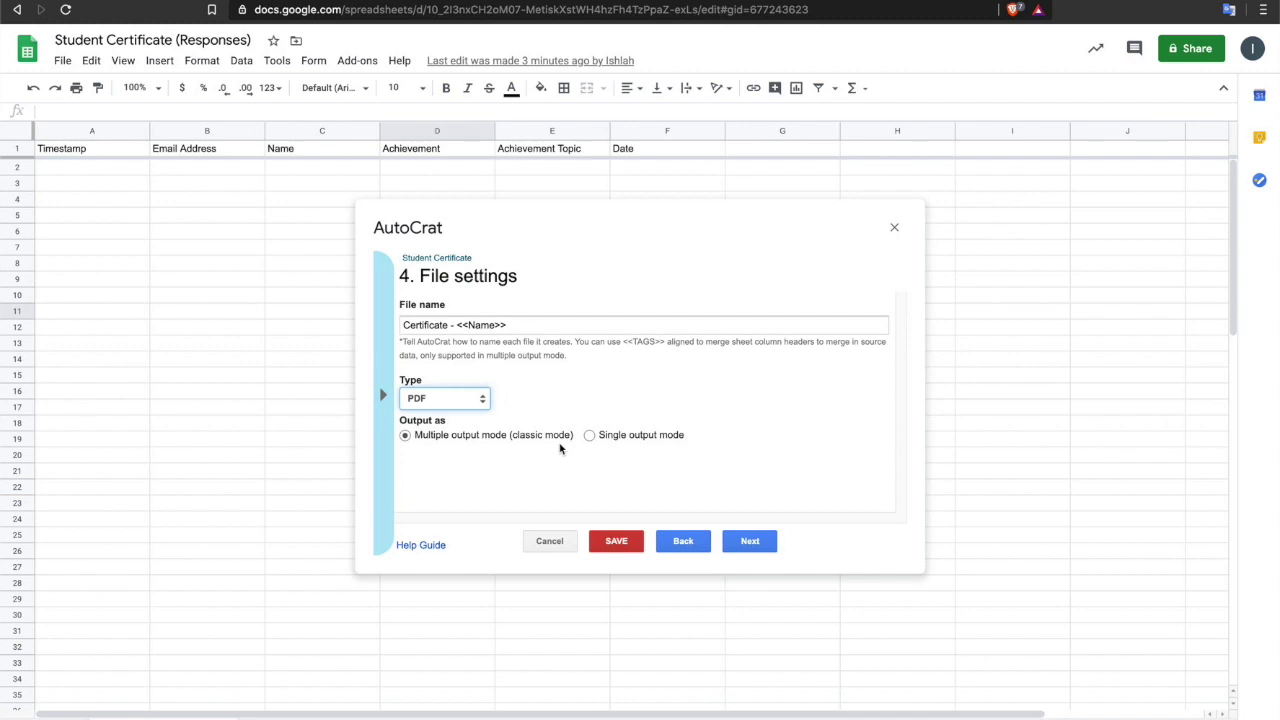
left_click(590, 435)
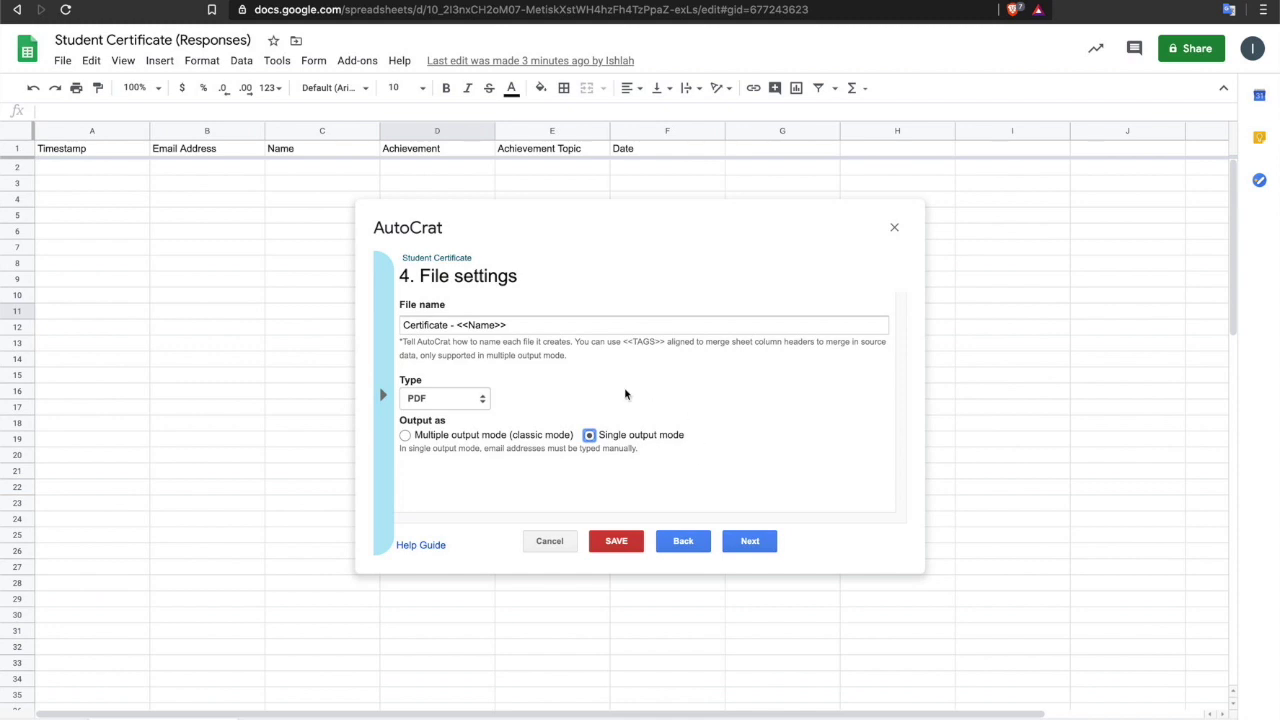
left_click(406, 436)
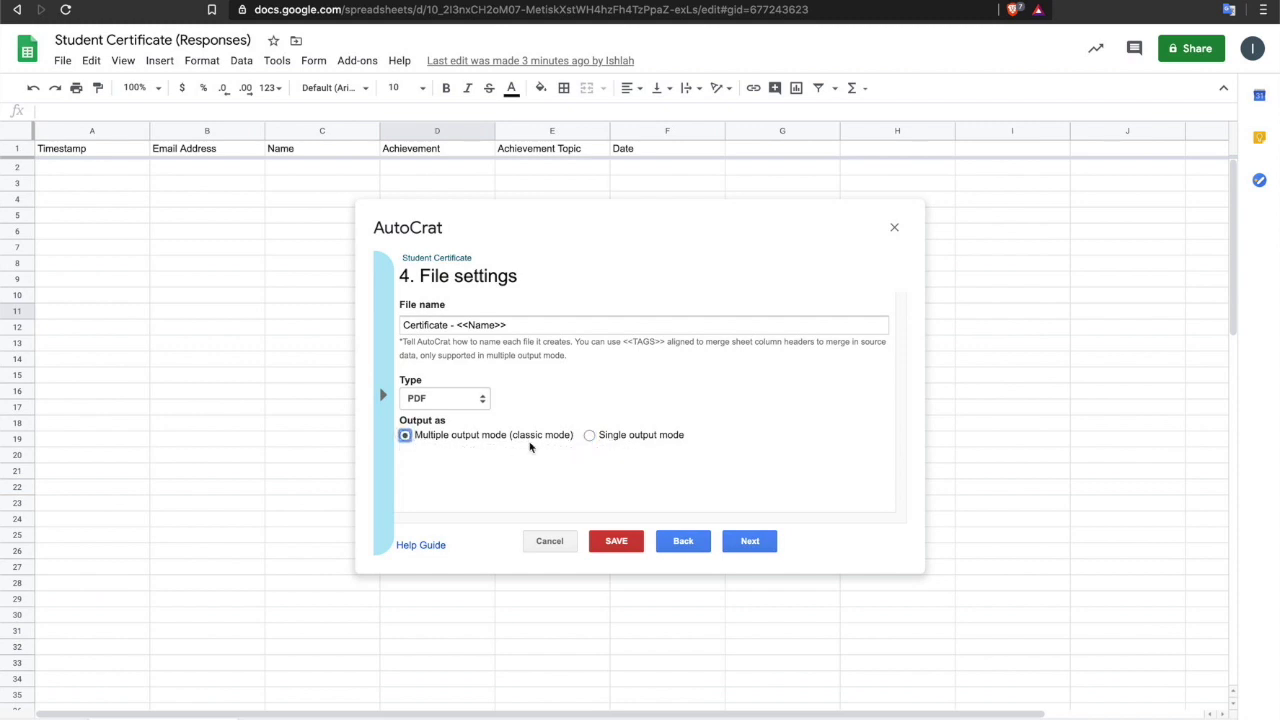
left_click(767, 548)
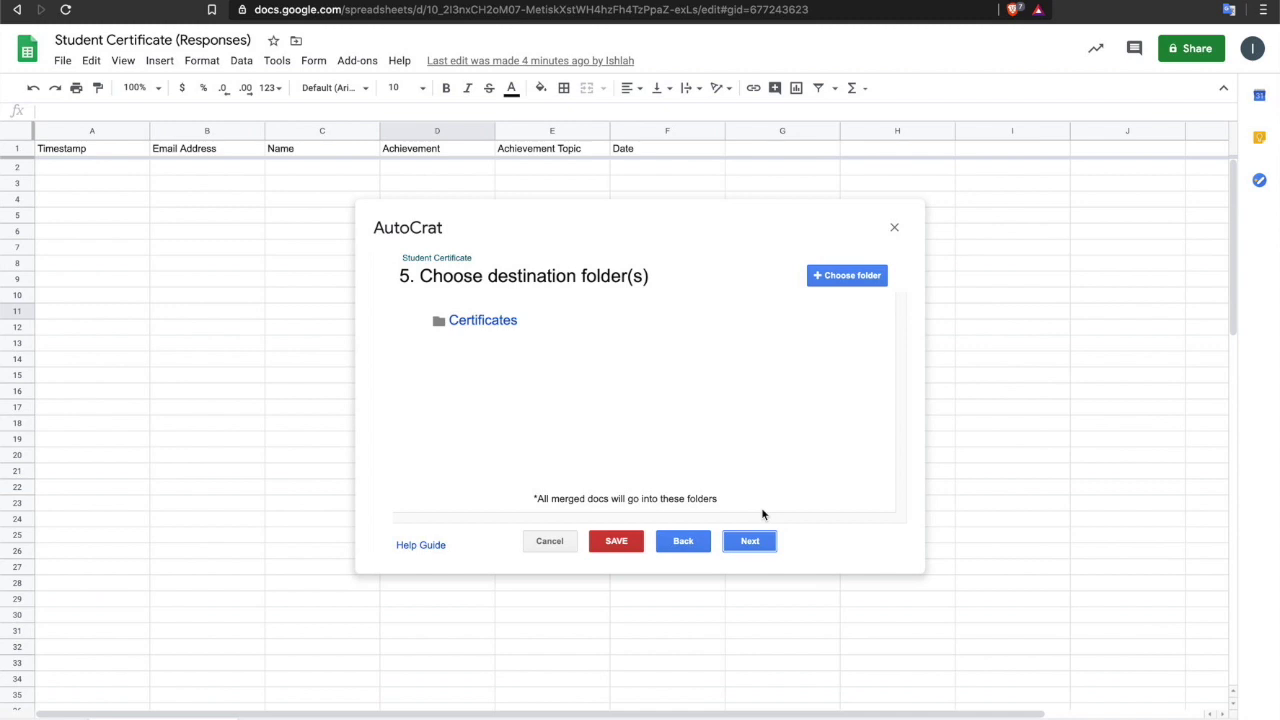
Step: Keep Certificates as the destination folder, cancelling the Drive picker, and advance to step 6
mouse_move(599, 333)
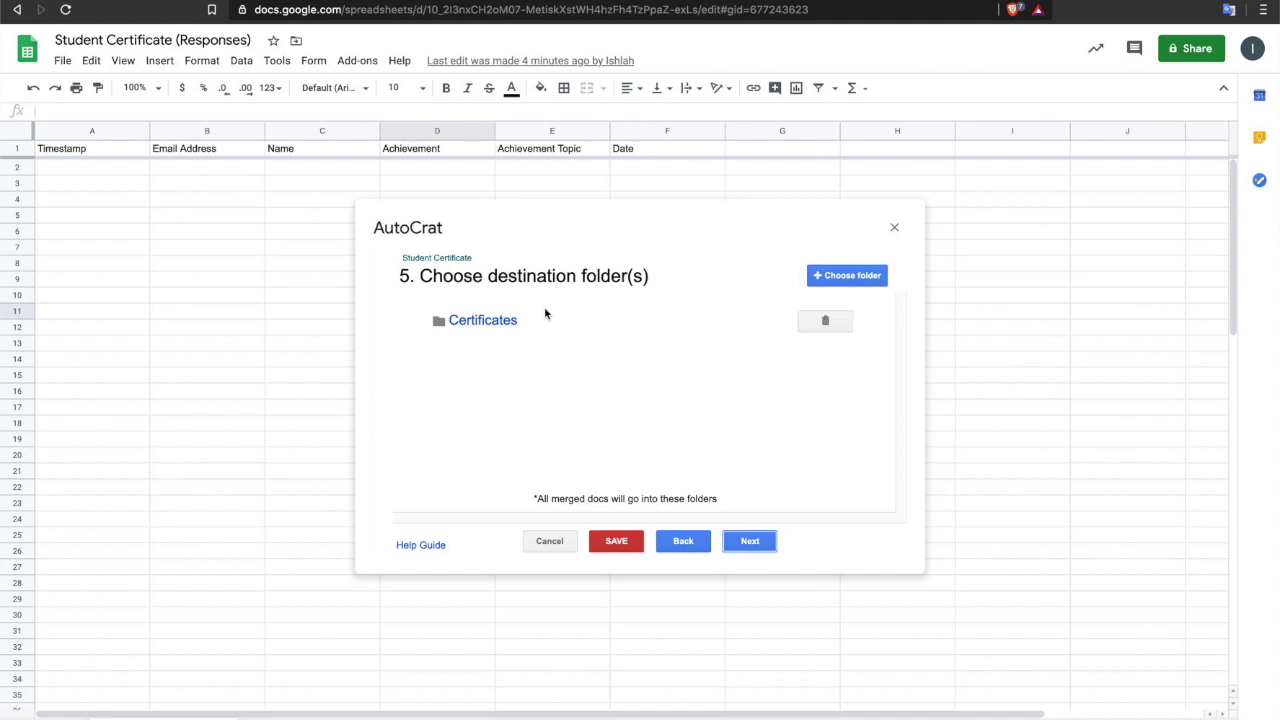
mouse_move(513, 324)
left_click(827, 275)
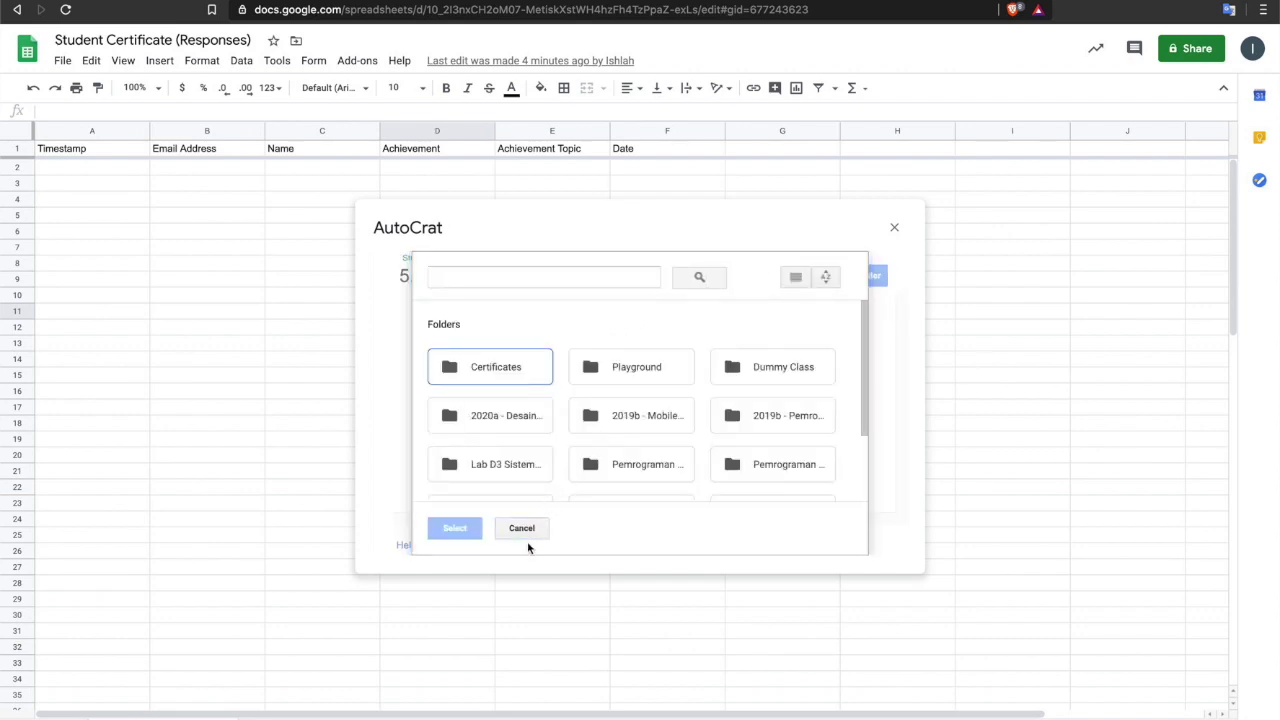
left_click(527, 530)
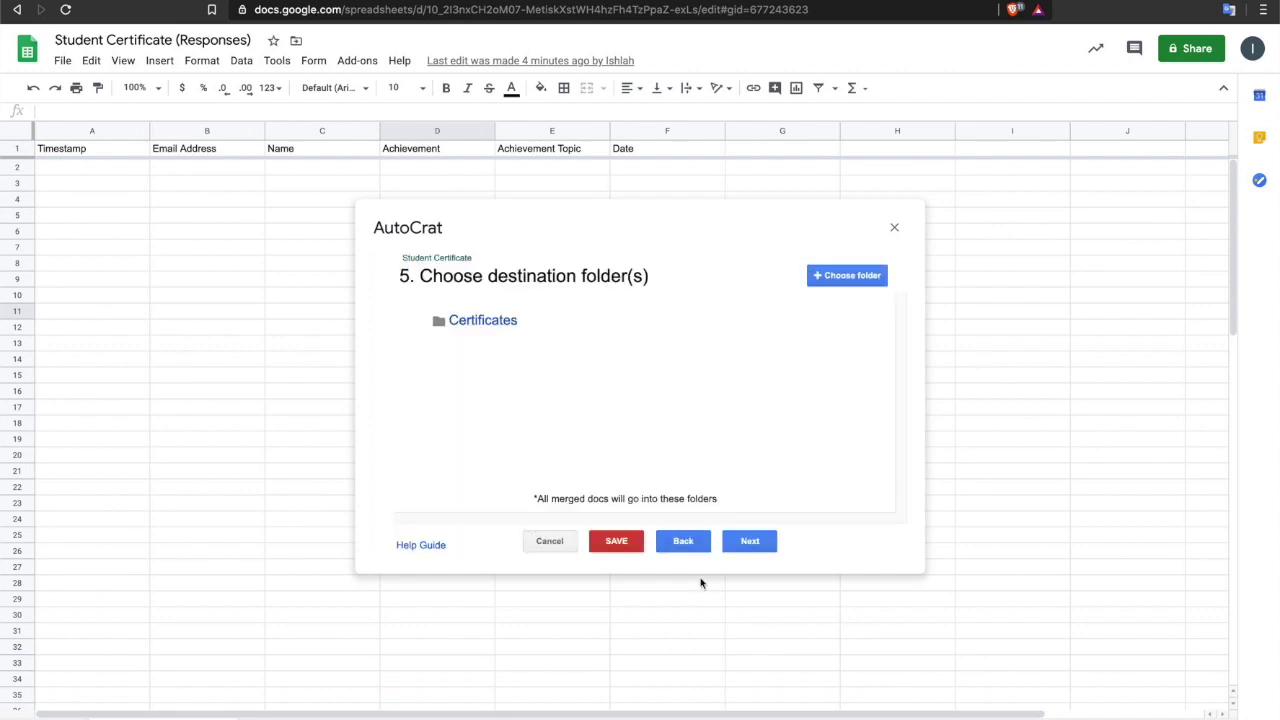
left_click(760, 546)
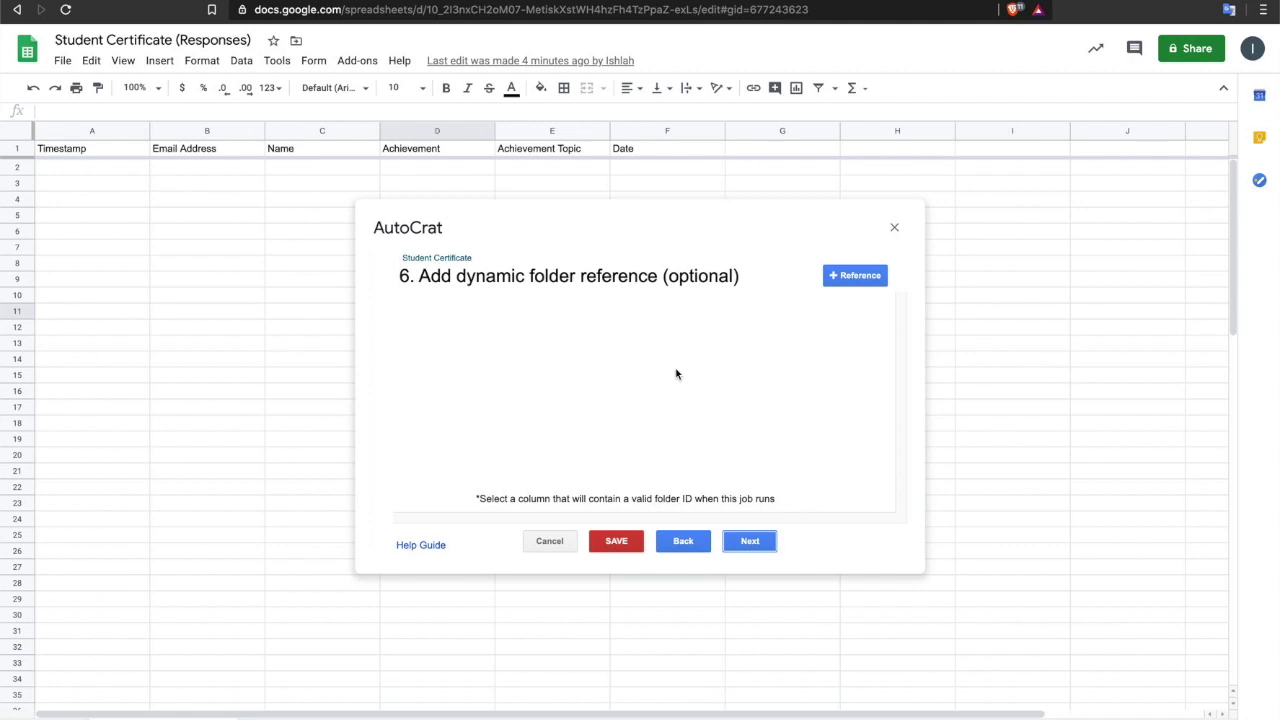
Step: Skip the folder reference and merge condition steps, then switch doc sharing on
left_click(755, 546)
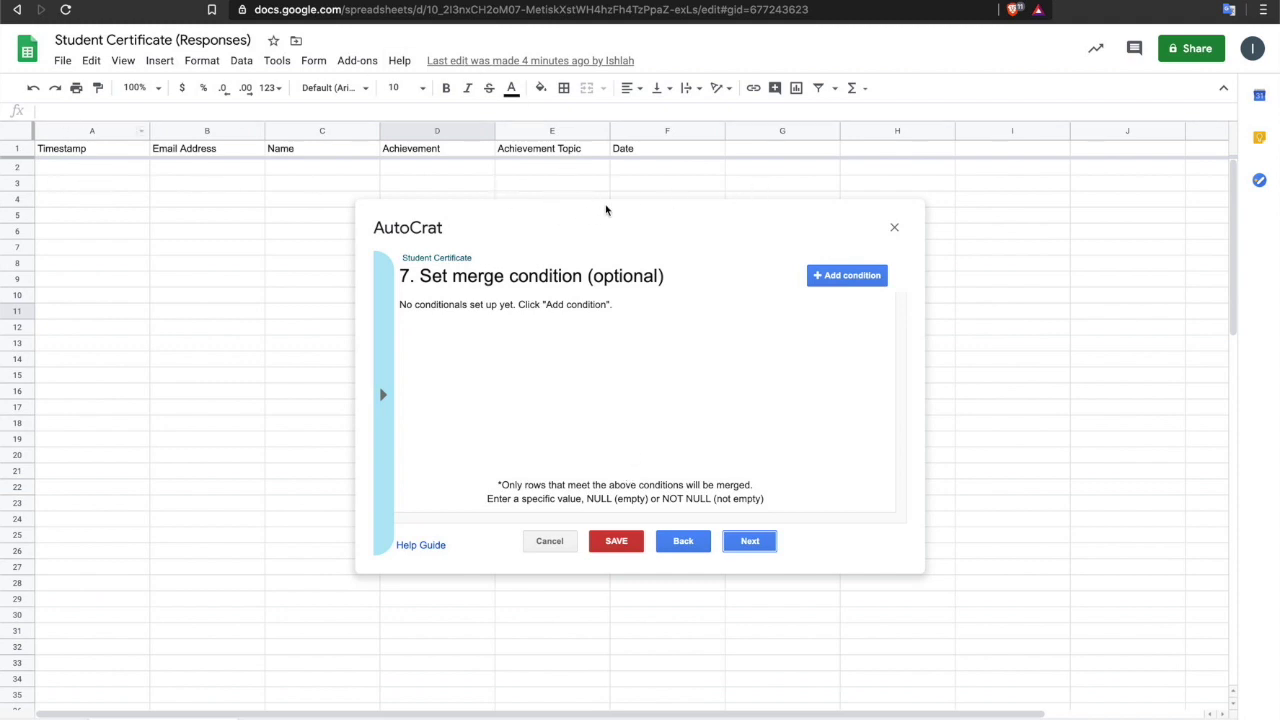
left_click(763, 547)
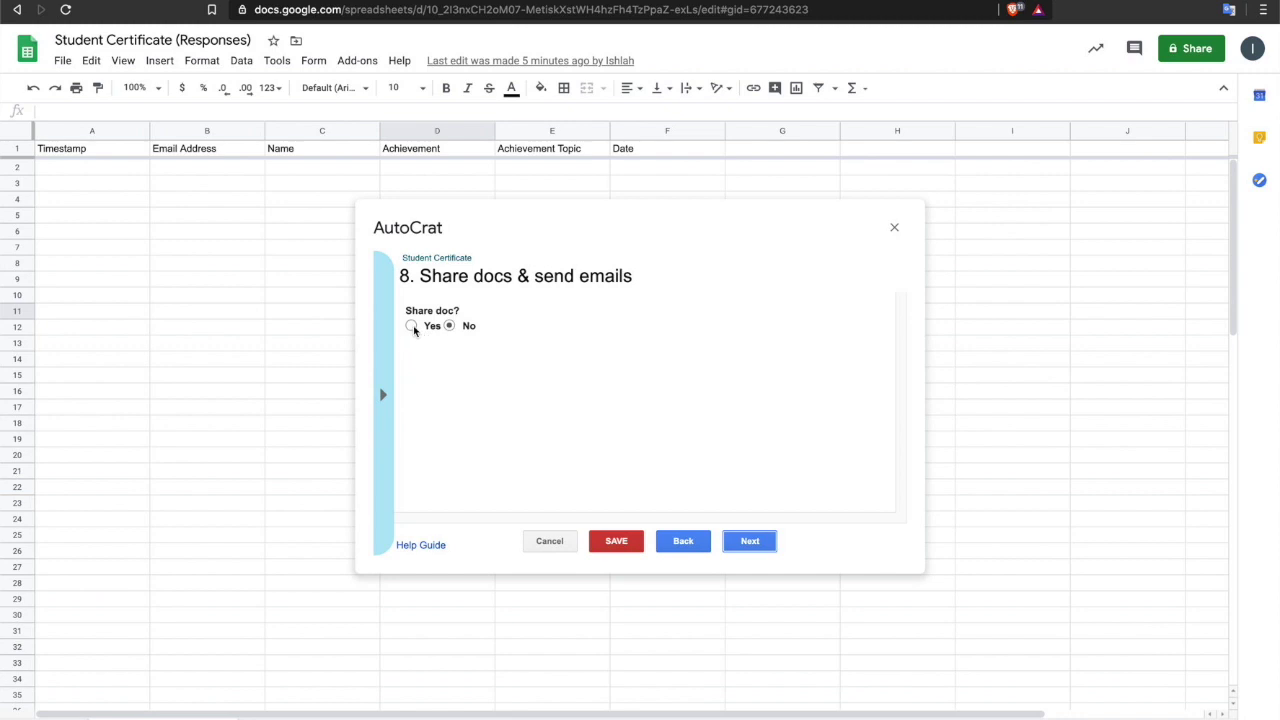
left_click(411, 326)
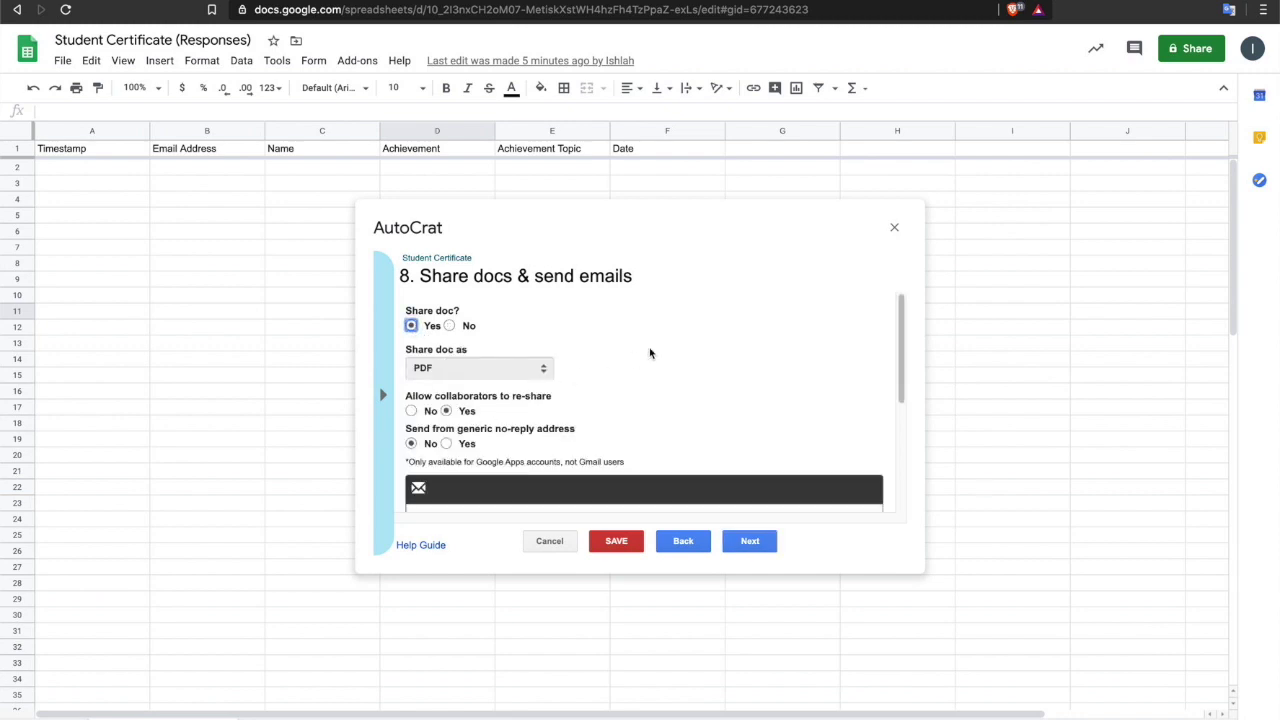
Step: Set collaborator re-sharing to No and send emails from the generic no-reply address
scroll(649, 347, "down", 1)
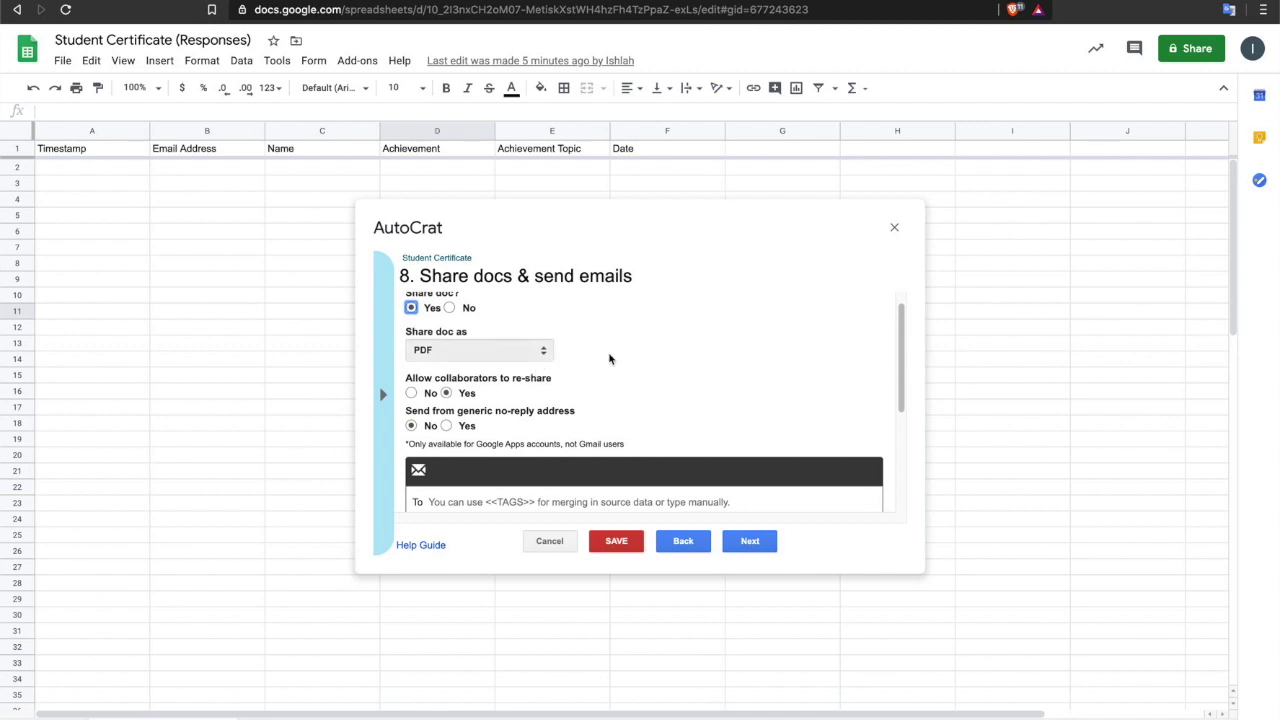
scroll(609, 358, "down", 1)
scroll(619, 360, "down", 1)
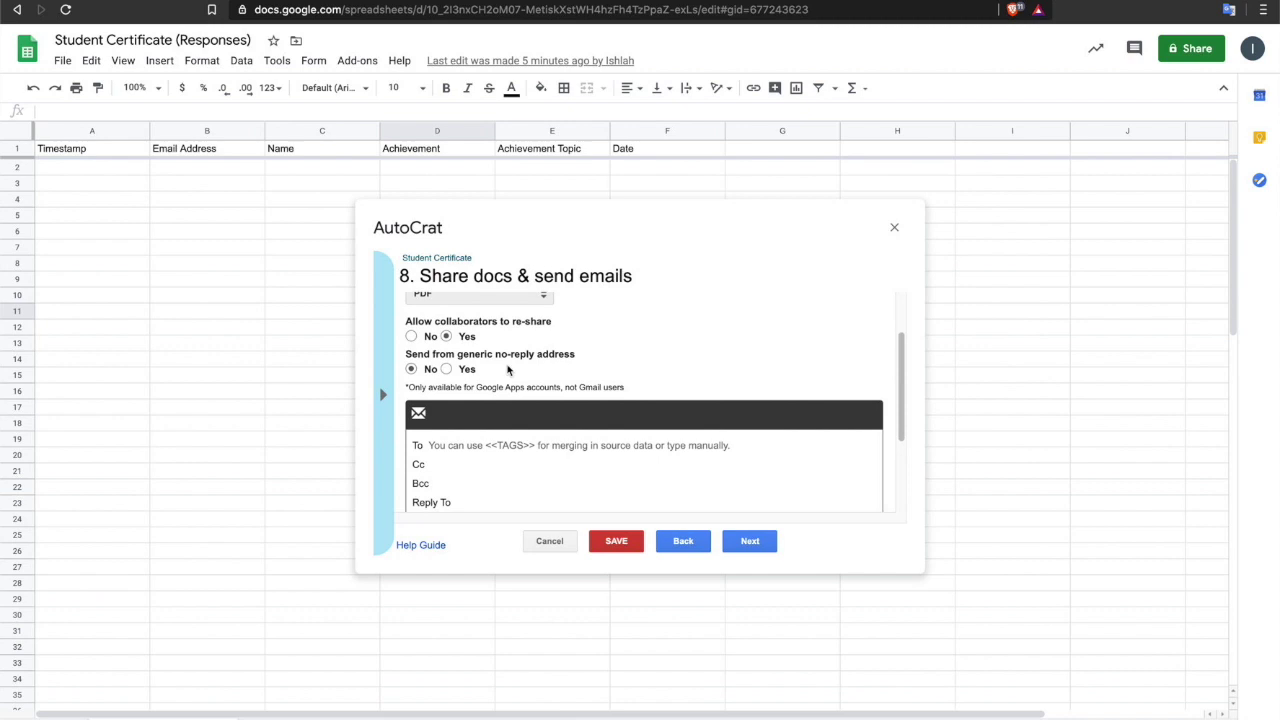
mouse_move(508, 370)
left_click(410, 337)
mouse_move(473, 373)
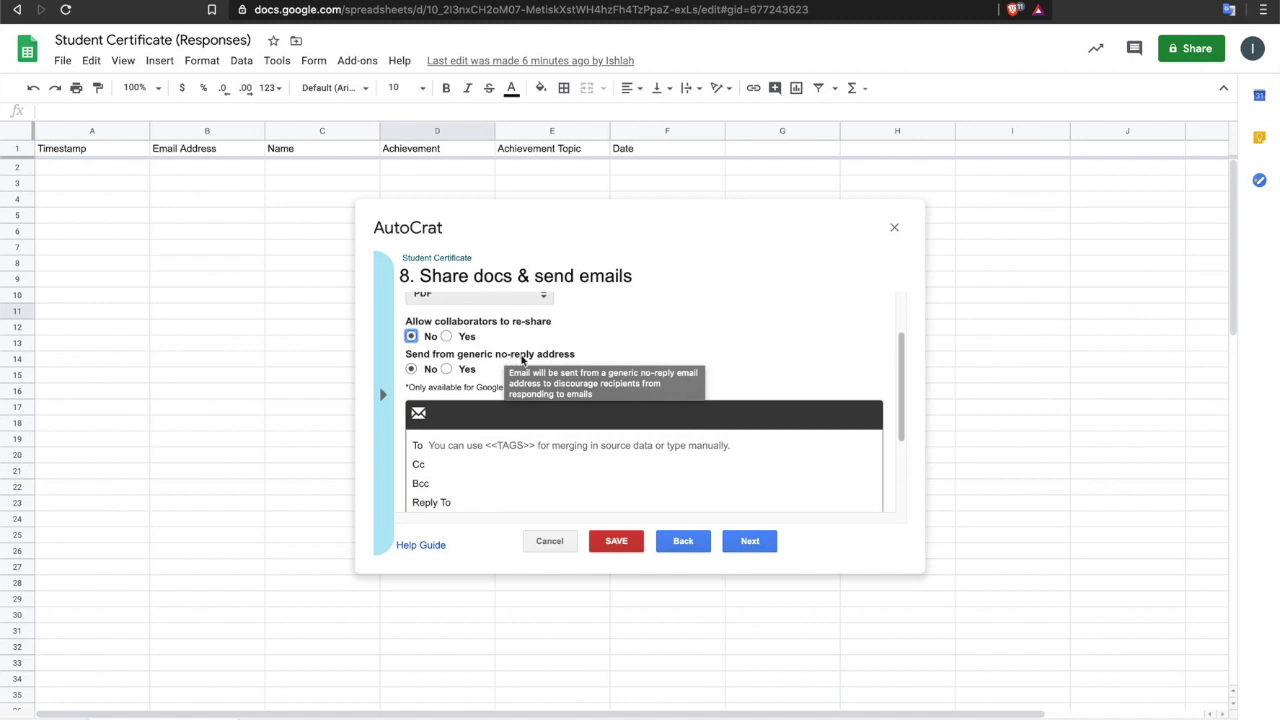
left_click(446, 370)
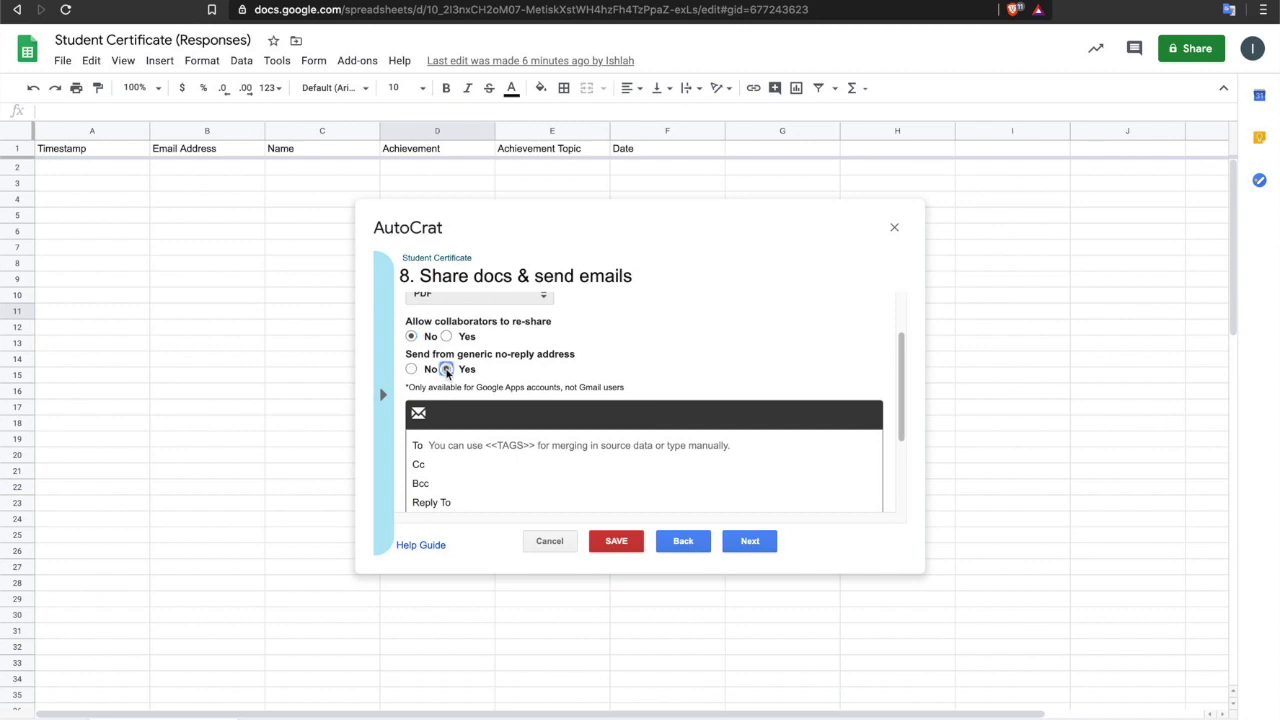
scroll(638, 385, "down", 3)
left_click(464, 330)
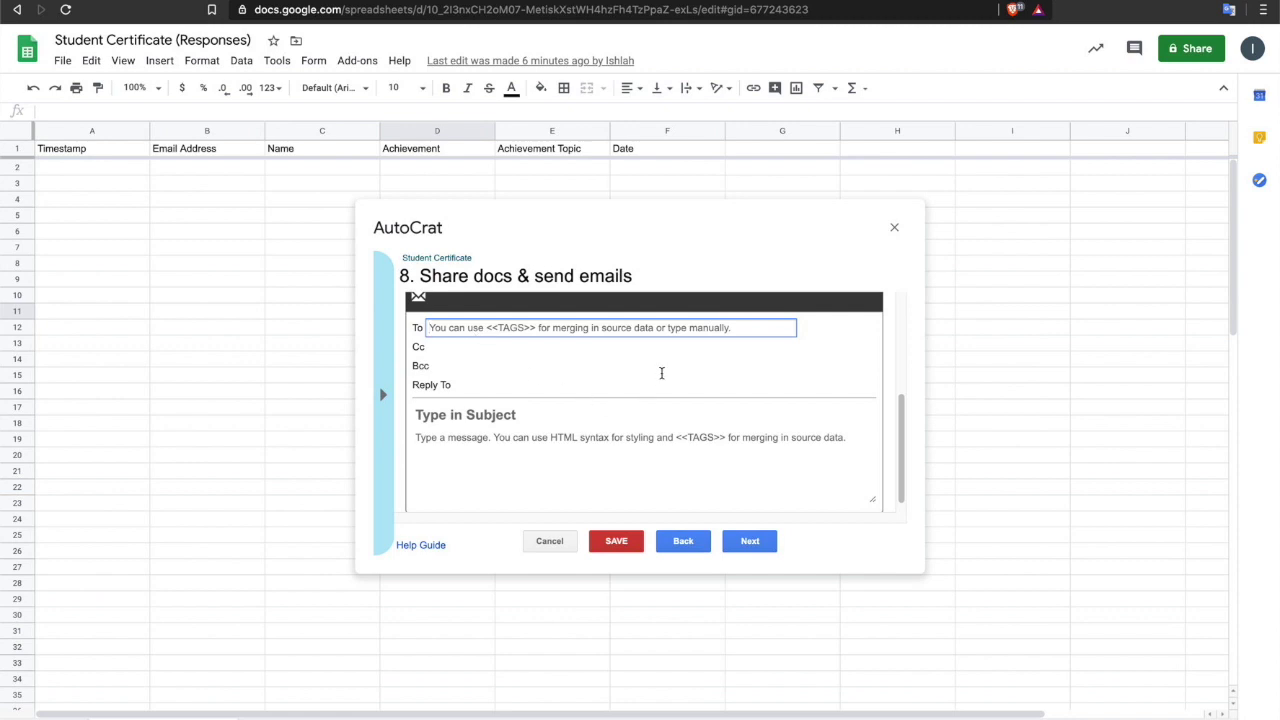
Step: Address the email To the <<Email Address>> merge tag, leaving Cc empty
left_click(382, 396)
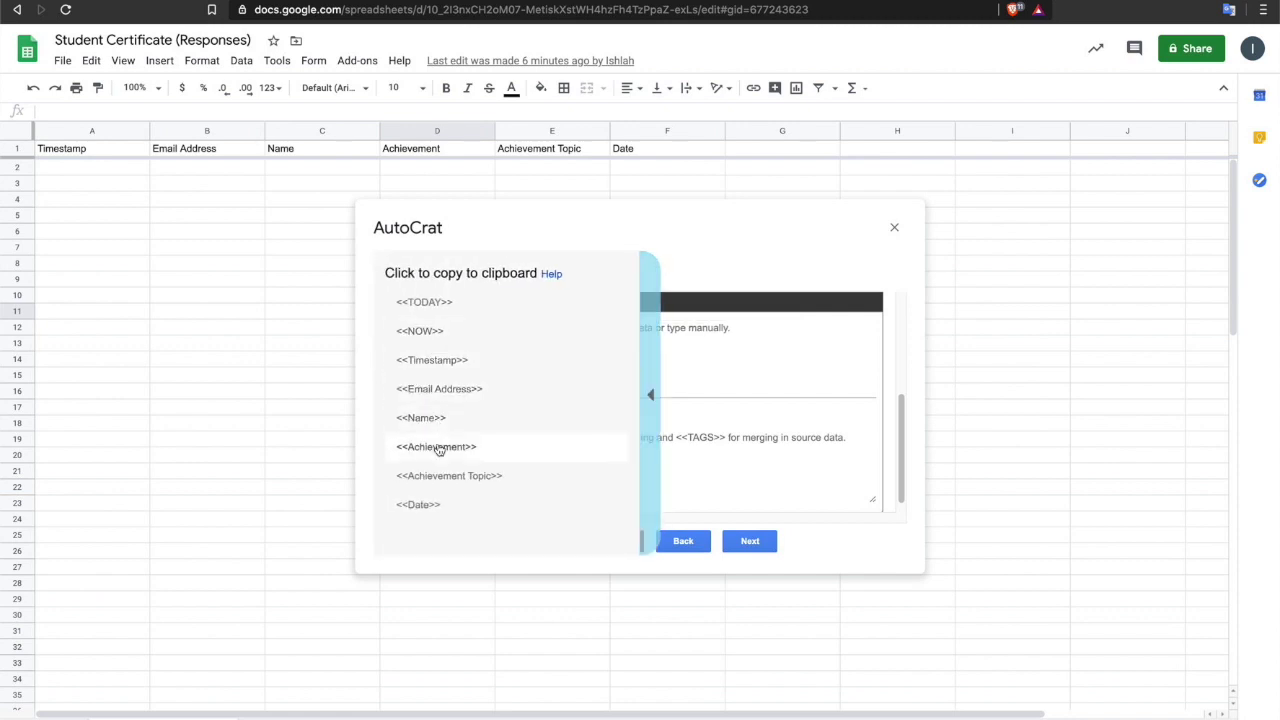
left_click(462, 396)
left_click(491, 330)
type("<<Email Address>>")
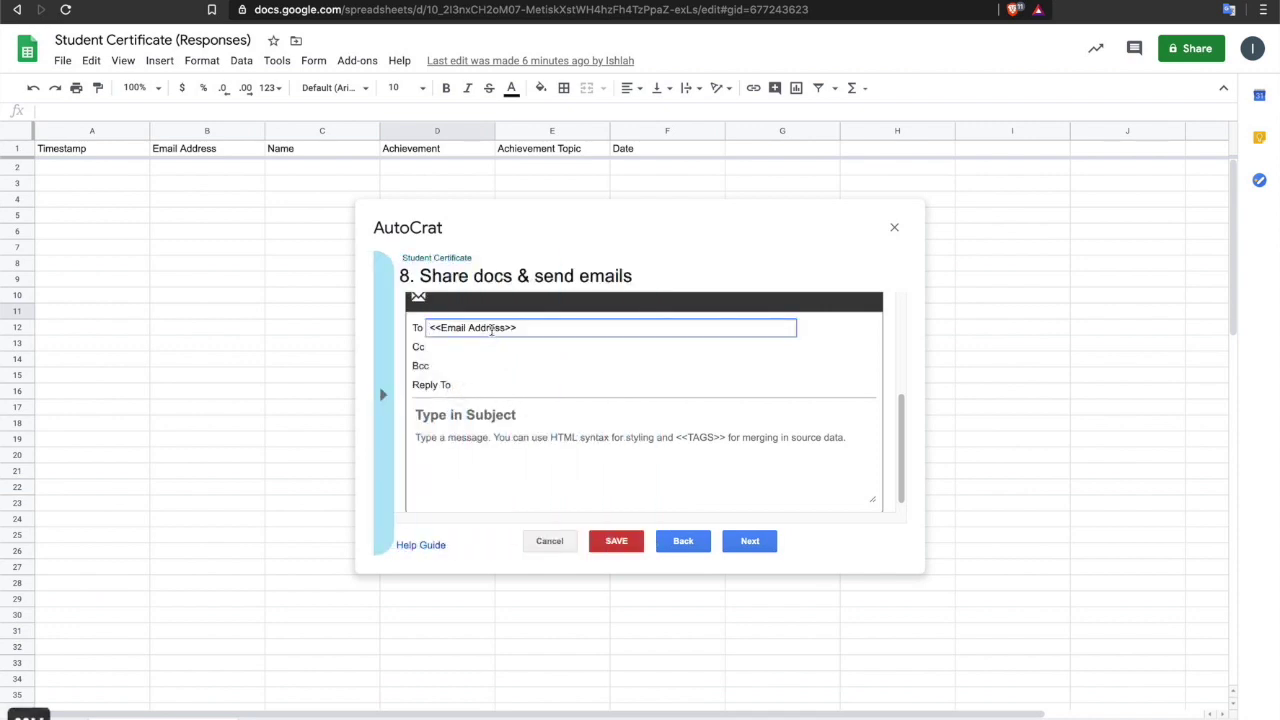
left_click(487, 346)
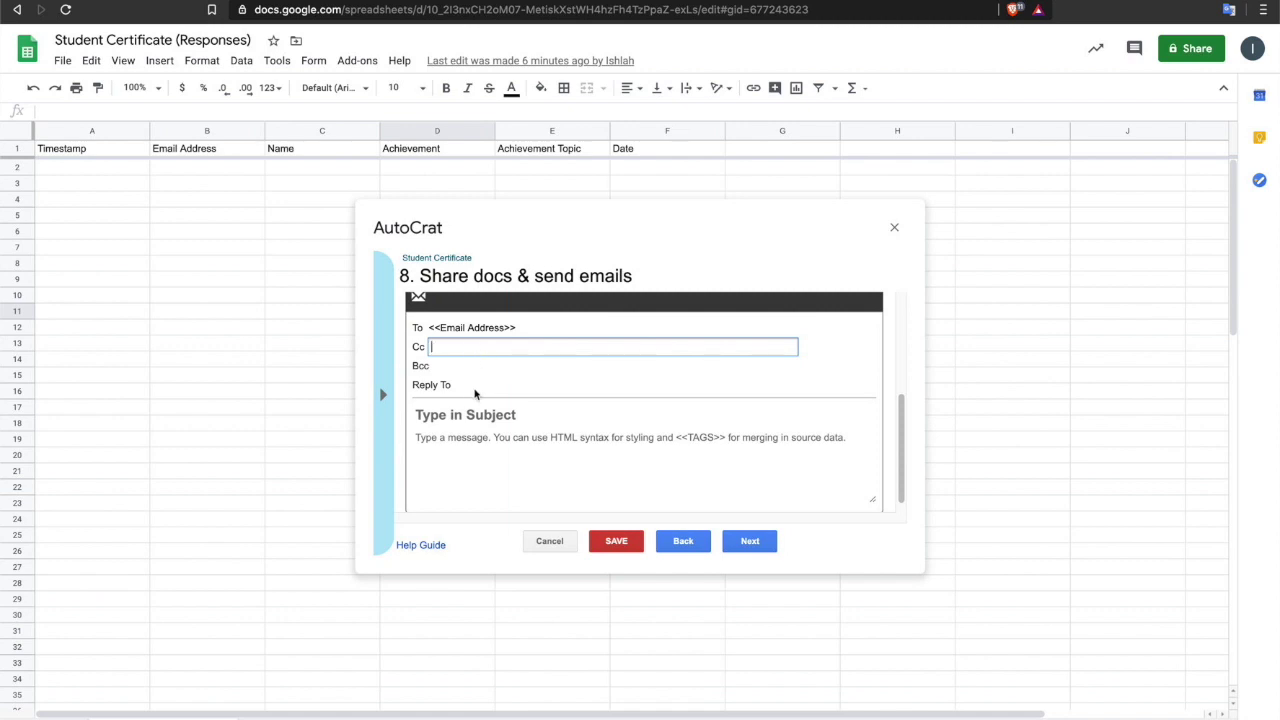
left_click(475, 386)
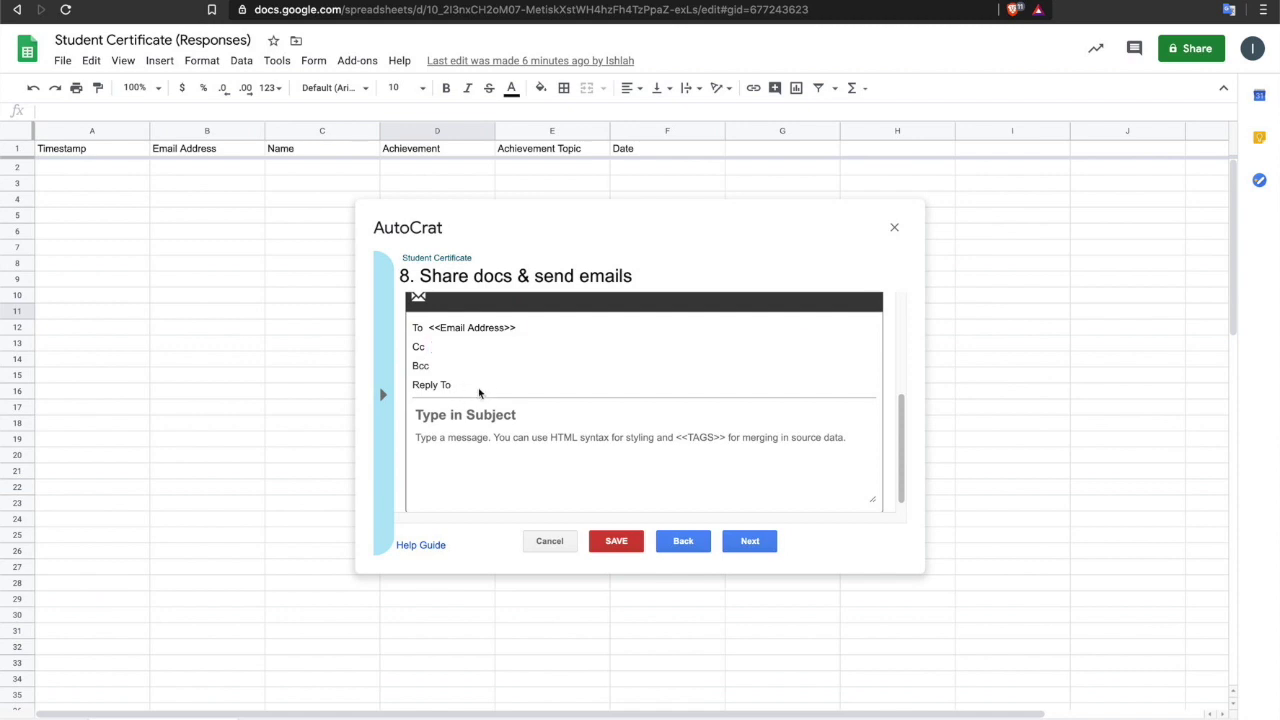
Step: Set the email subject to 'Certificate - <<Name>> - <<Date>>' using merge tags
left_click(465, 414)
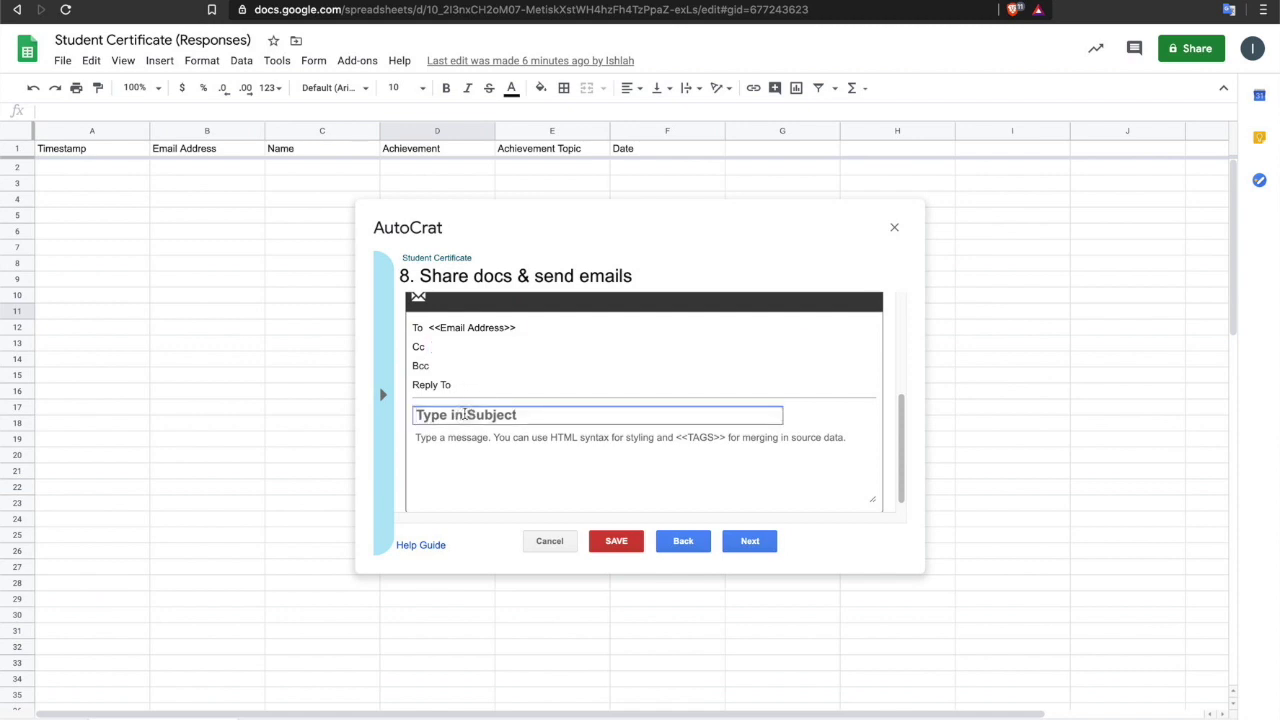
type("Certificate ")
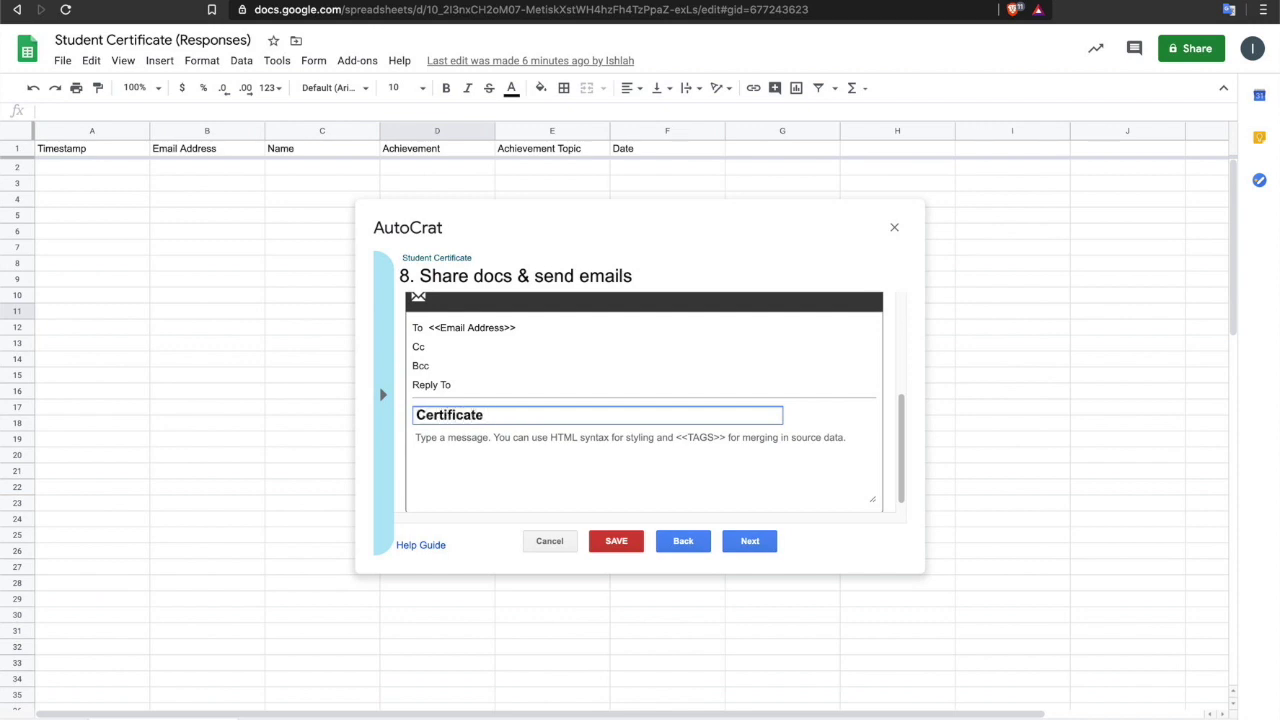
type("-")
left_click(389, 406)
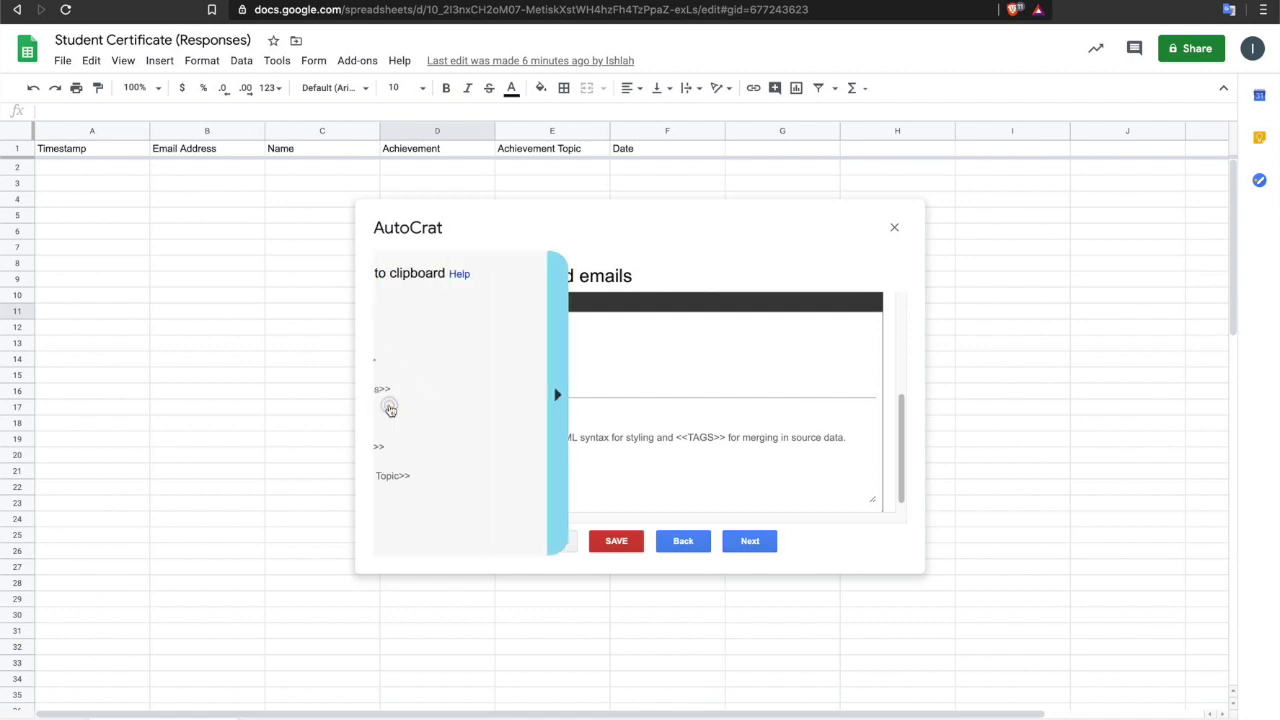
left_click(449, 418)
left_click(563, 414)
type("<<Name>>")
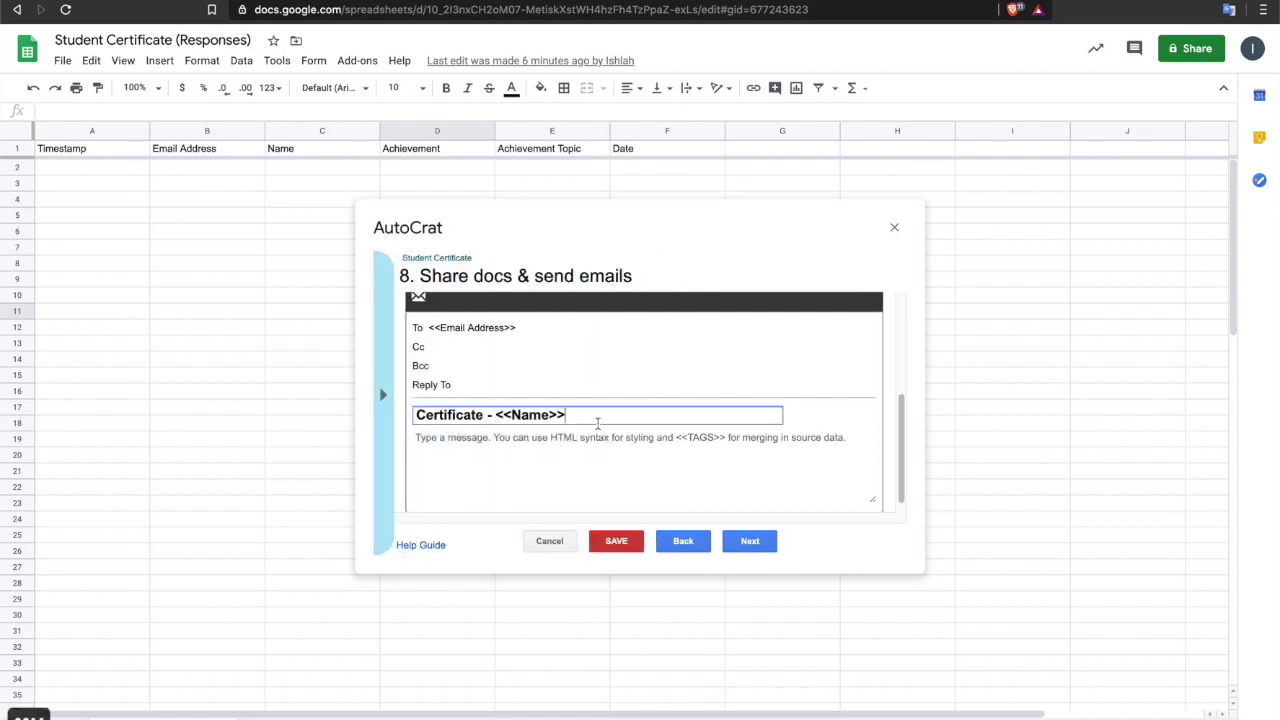
left_click(386, 398)
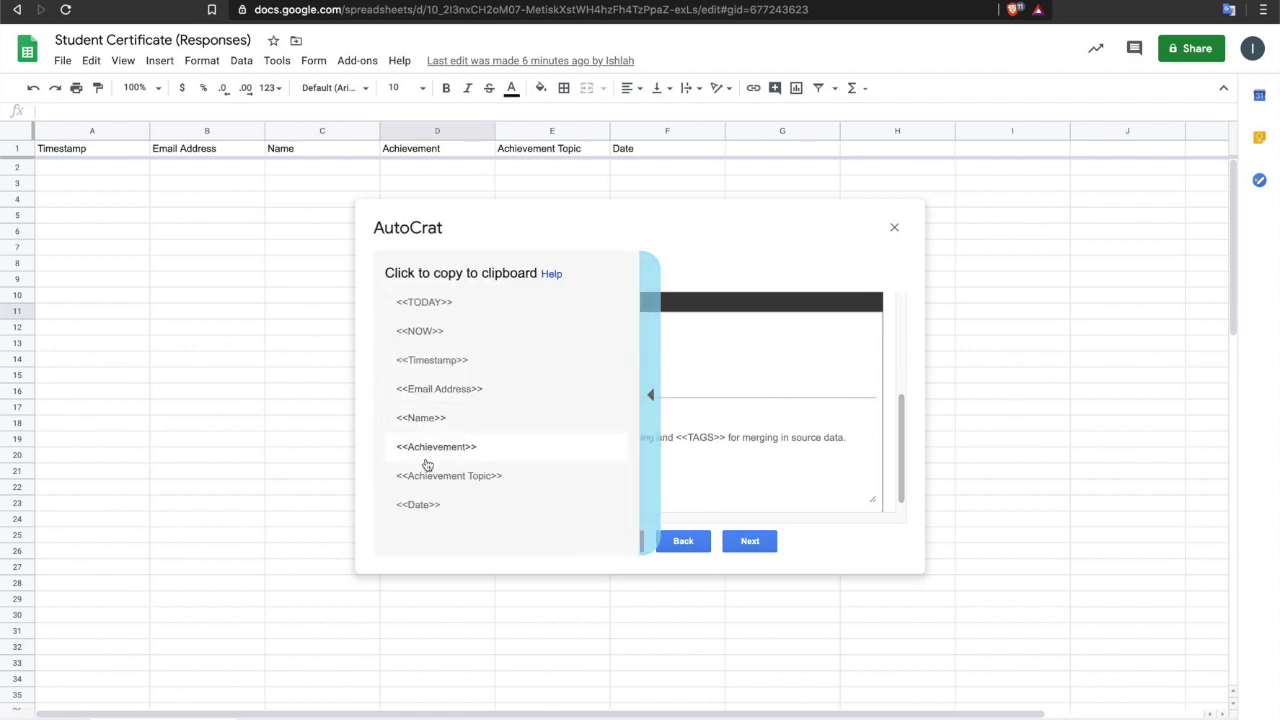
left_click(444, 455)
left_click(620, 421)
type("<<Achievement>>")
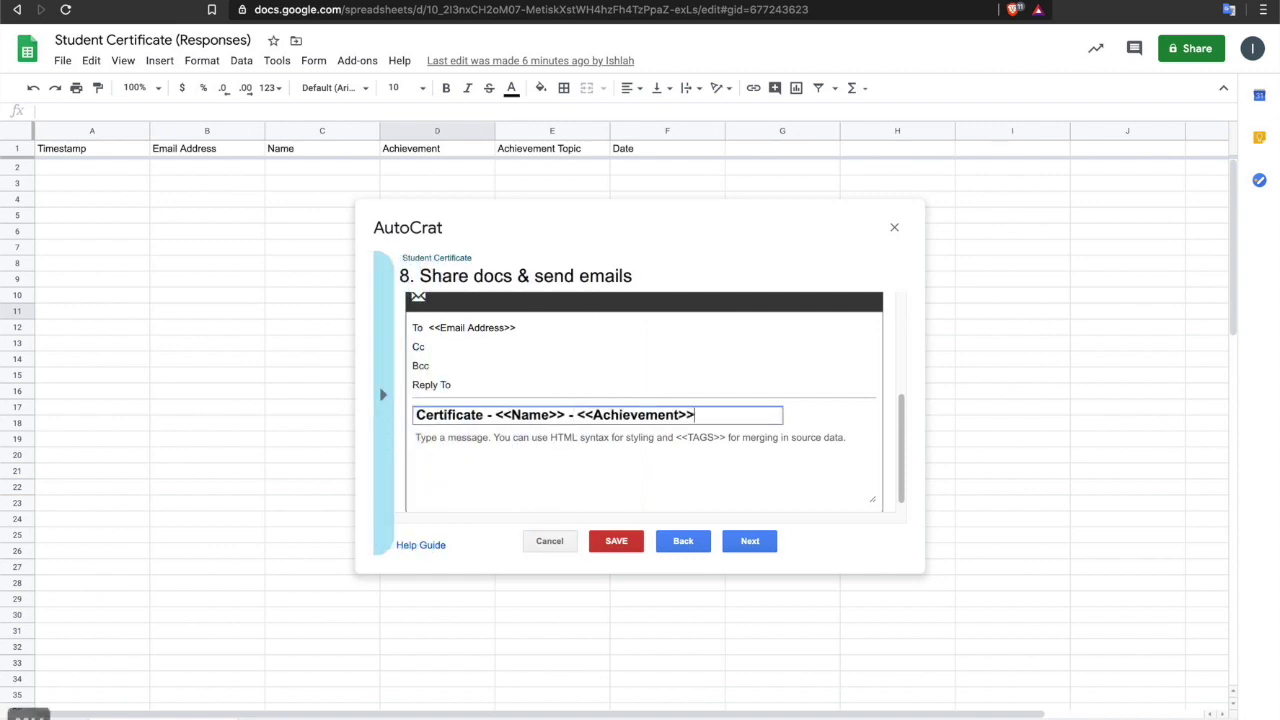
key("BackSpace")
key("BackSpace")
key("BackSpace")
type("Date>>")
Step: Write the greeting 'Dear <<Name>>' and a line sending the Certificate for their achievement
left_click(436, 440)
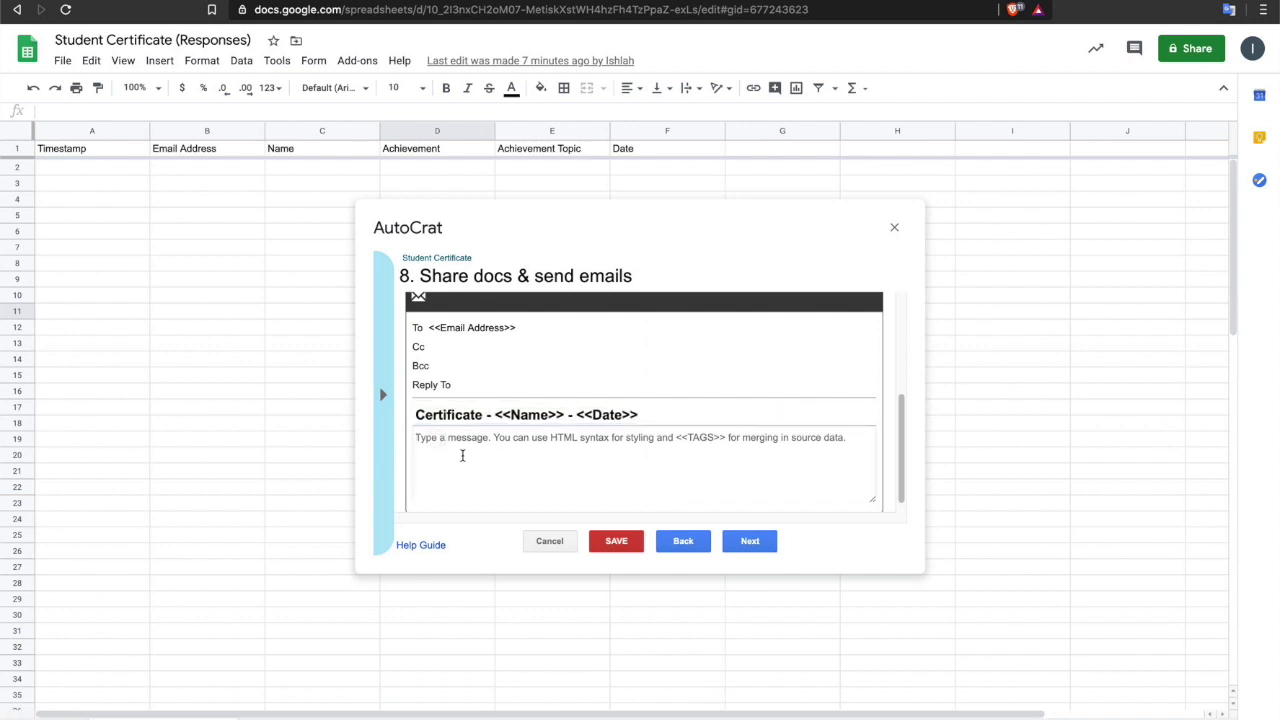
scroll(466, 452, "down", 1)
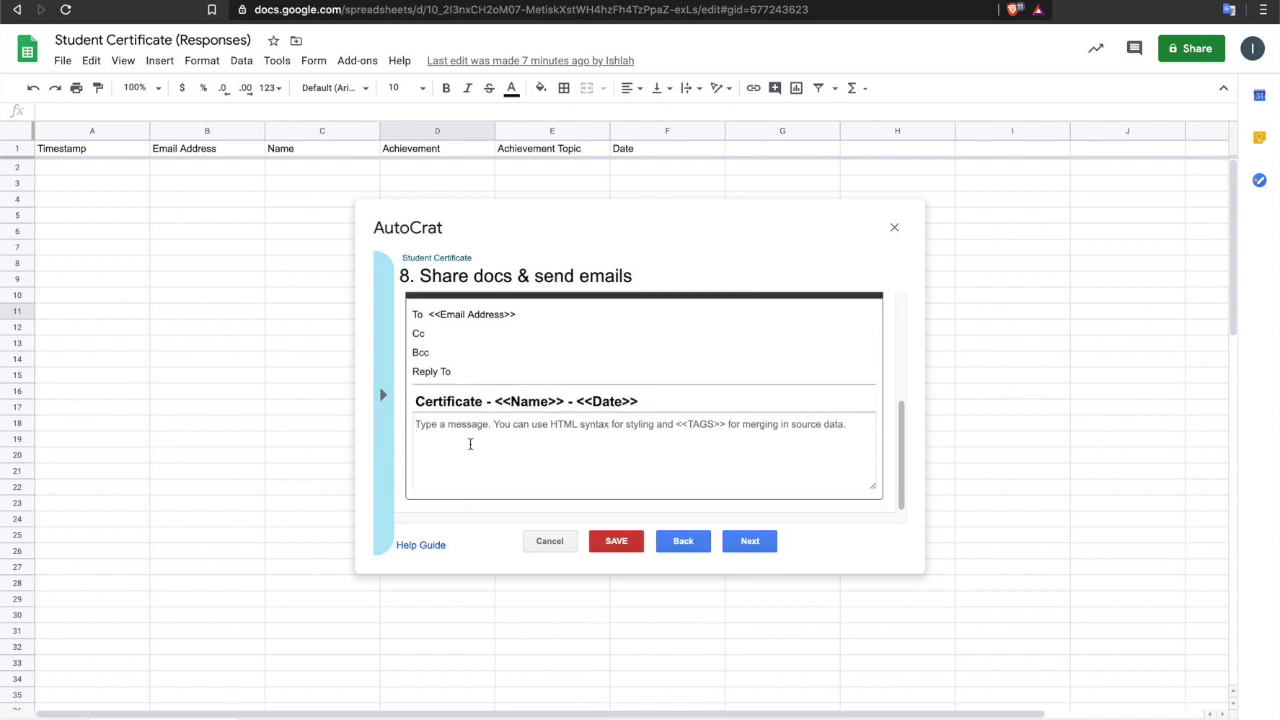
type("Dear")
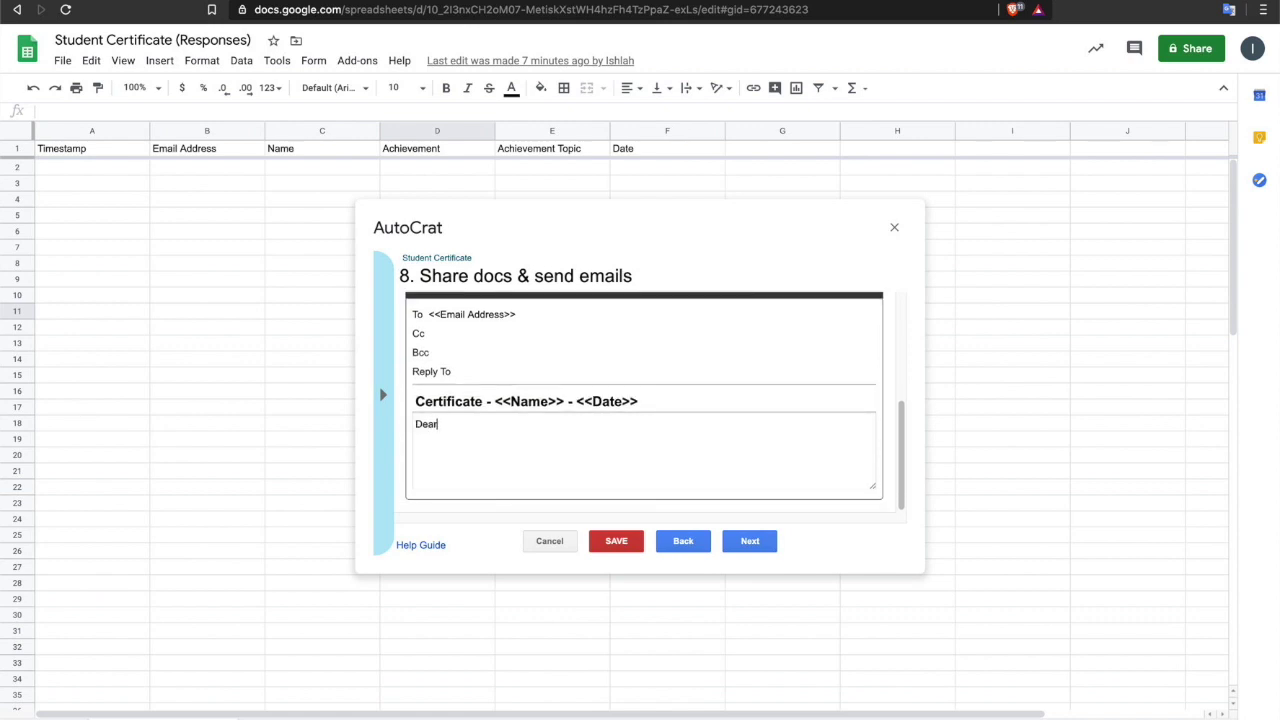
type(" <<Name>>,")
key("Return")
key("Return")
type("Hereby we ")
type("send a Sertificate ")
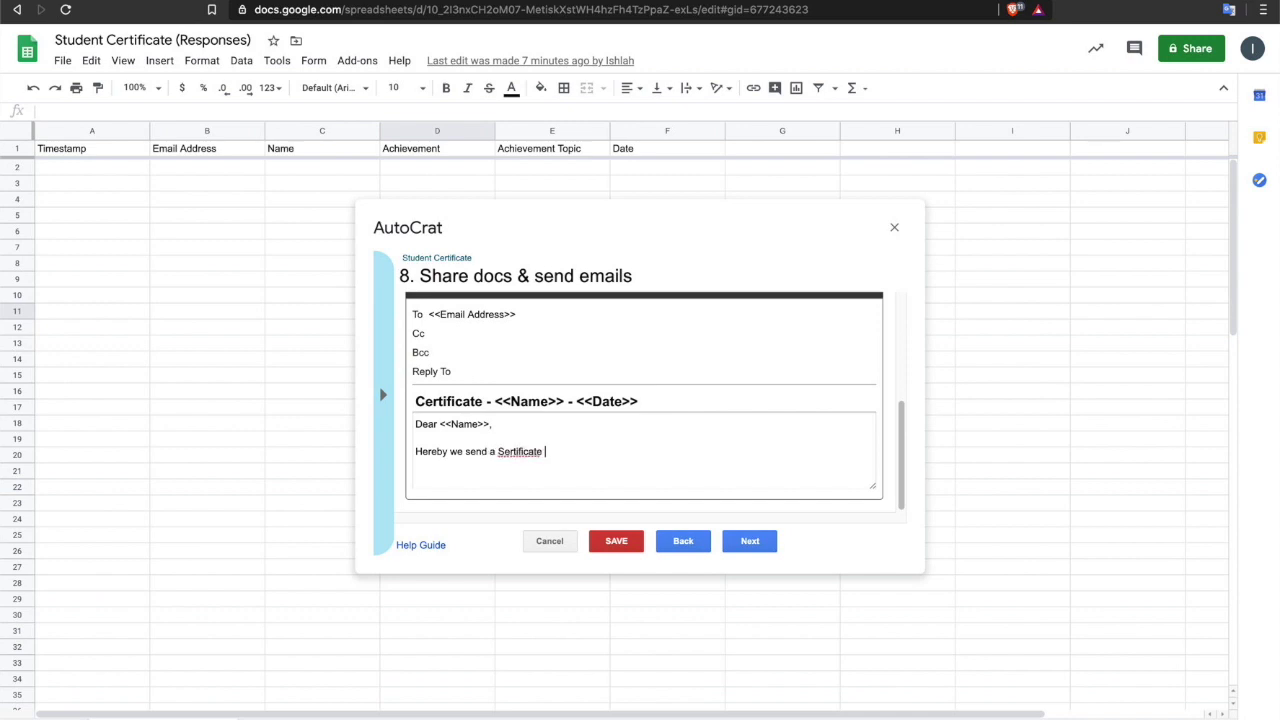
type("for")
type(" your attachm")
key("BackSpace")
key("BackSpace")
key("BackSpace")
type("achievement")
key("Delete")
type("C")
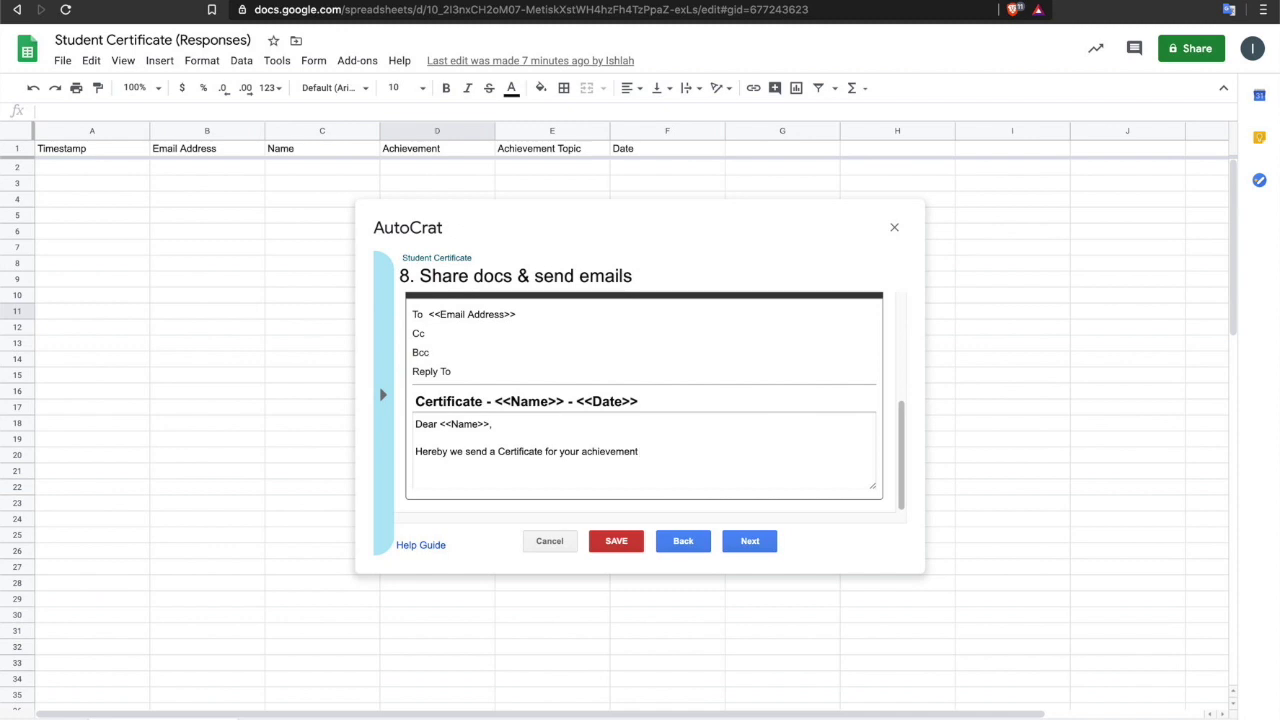
type(" in <<")
Step: Insert the <<Achievement Topic>> tag from the tag panel to finish the sentence
left_click(378, 395)
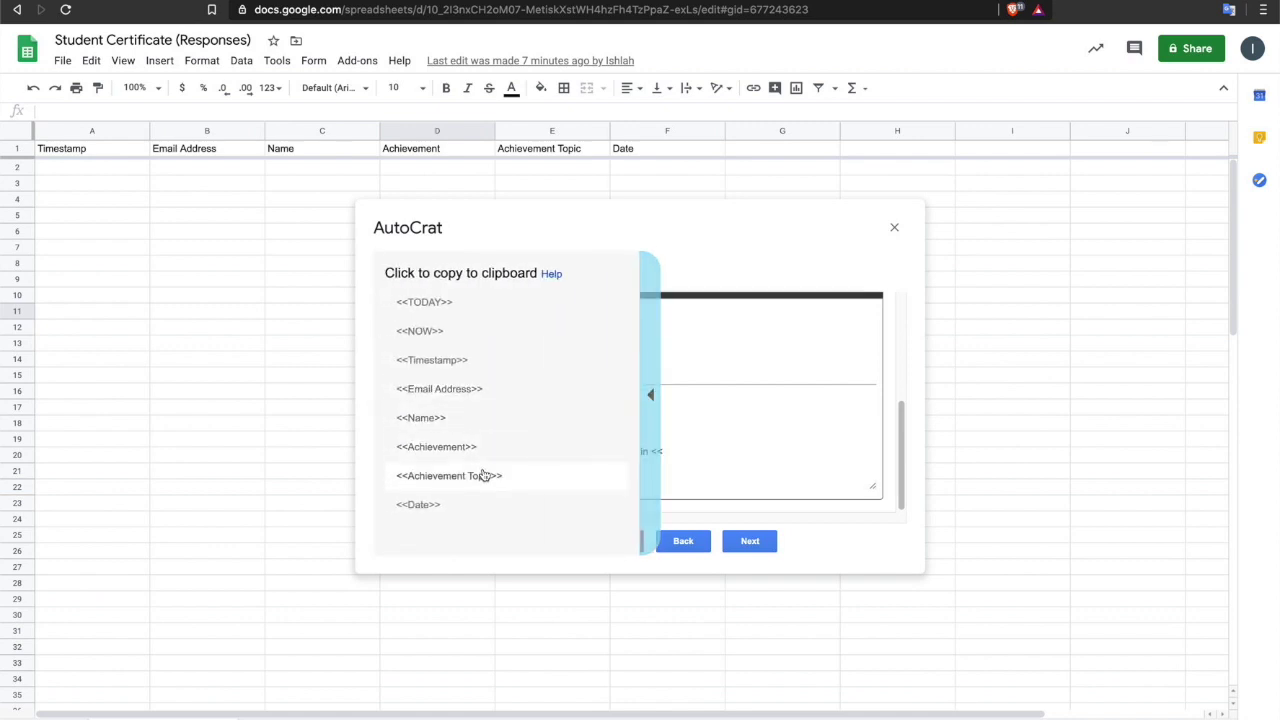
left_click(483, 476)
left_click(699, 453)
key("BackSpace")
key("BackSpace")
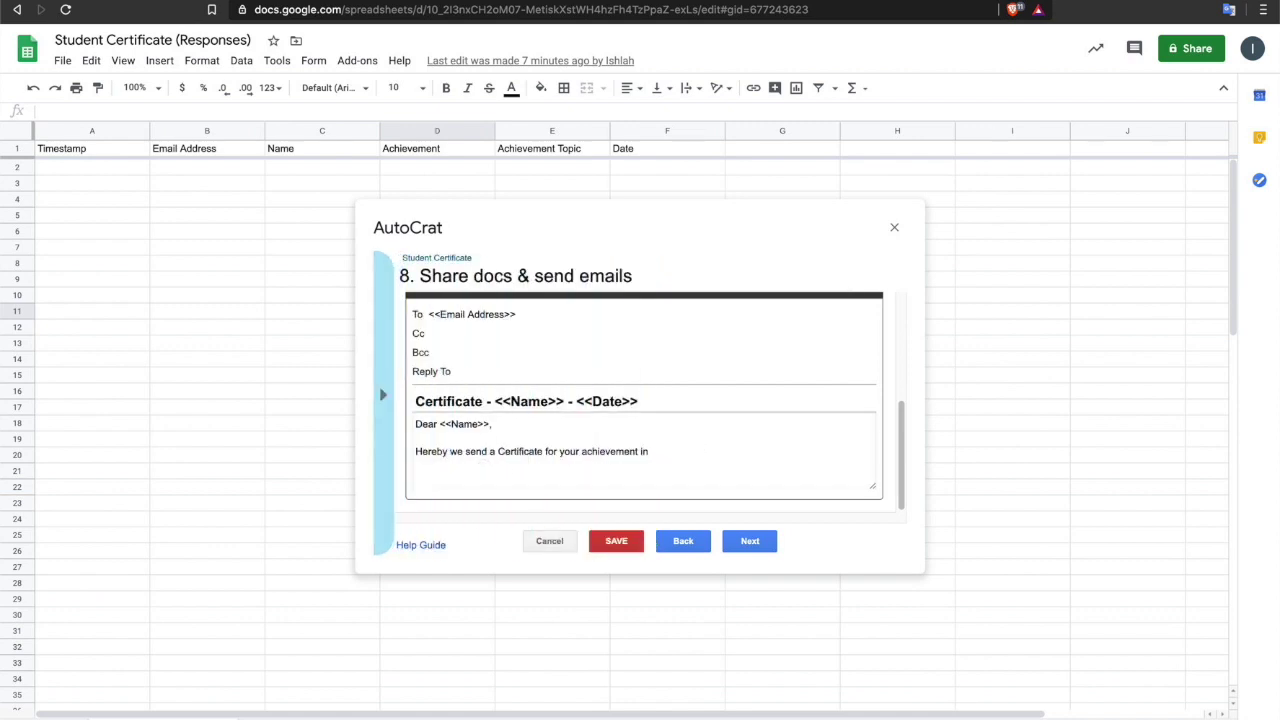
type("<<Achievement Topic>>")
type(".")
Step: Add the 'Regards, MSN' sign-off and continue to the job triggers step
key("Return")
key("Return")
type("Regards")
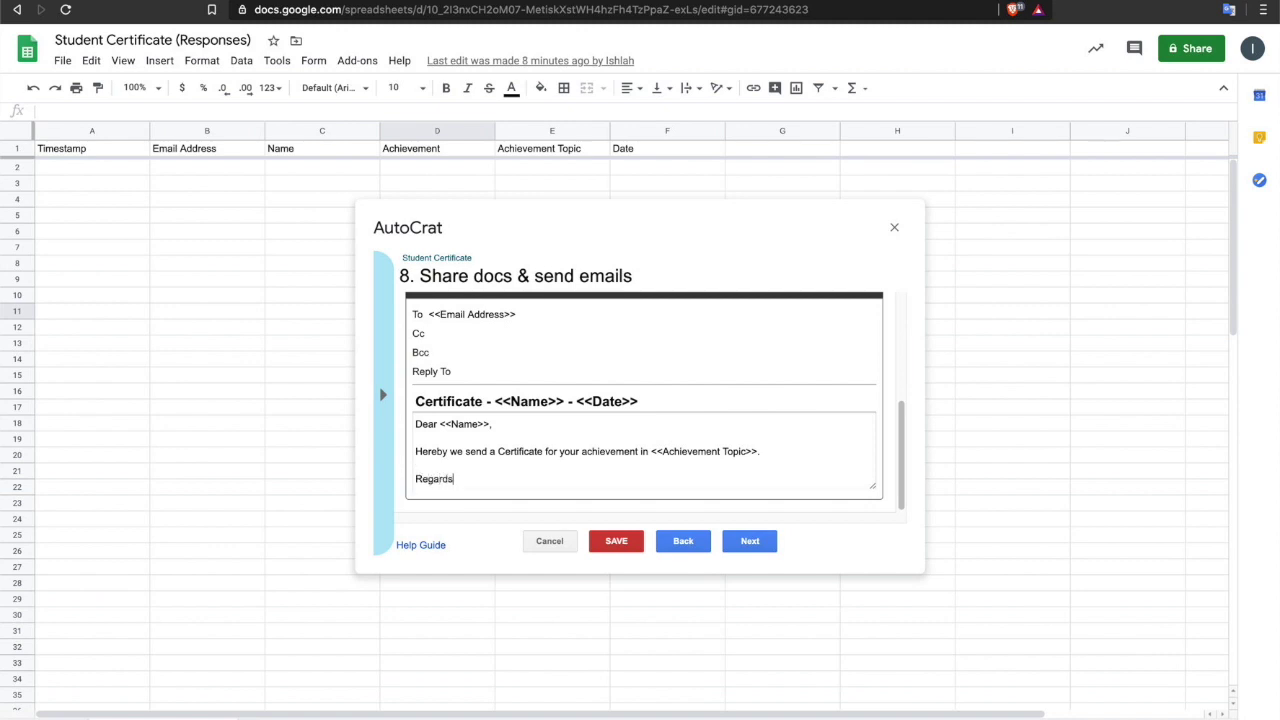
type(",")
key("Return")
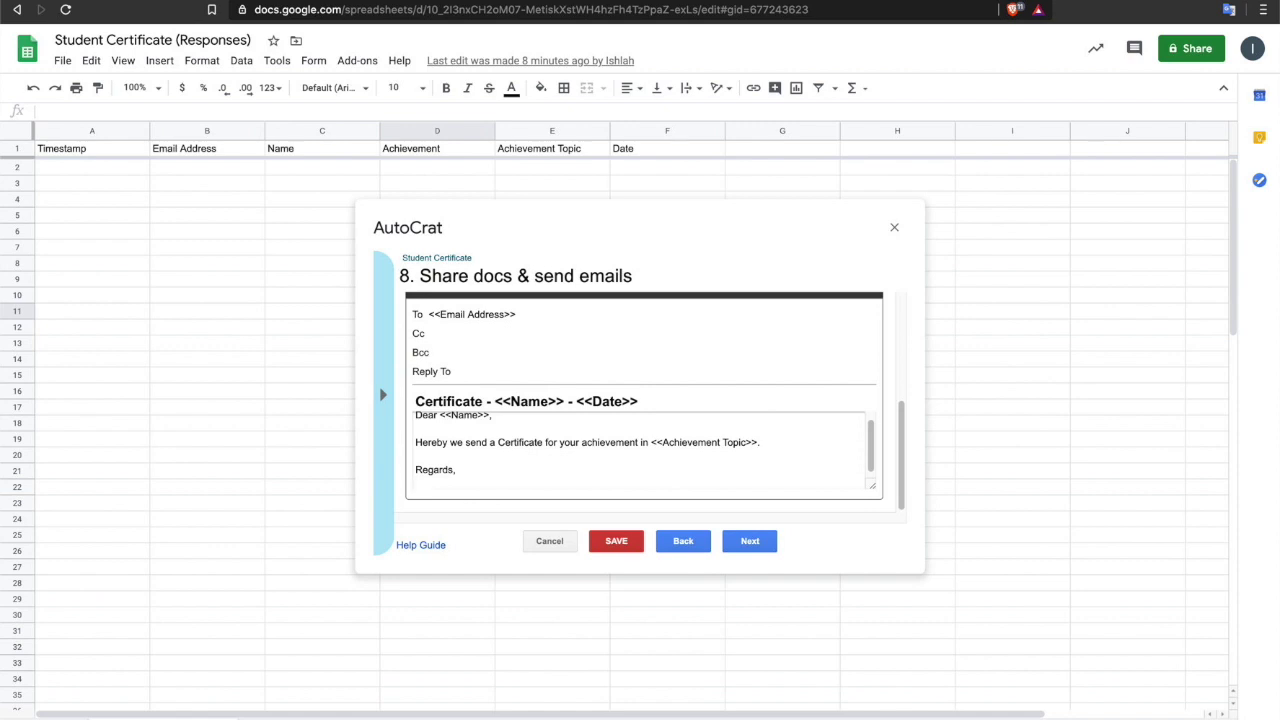
type("MSN")
scroll(696, 408, "up", 5)
scroll(696, 408, "down", 1)
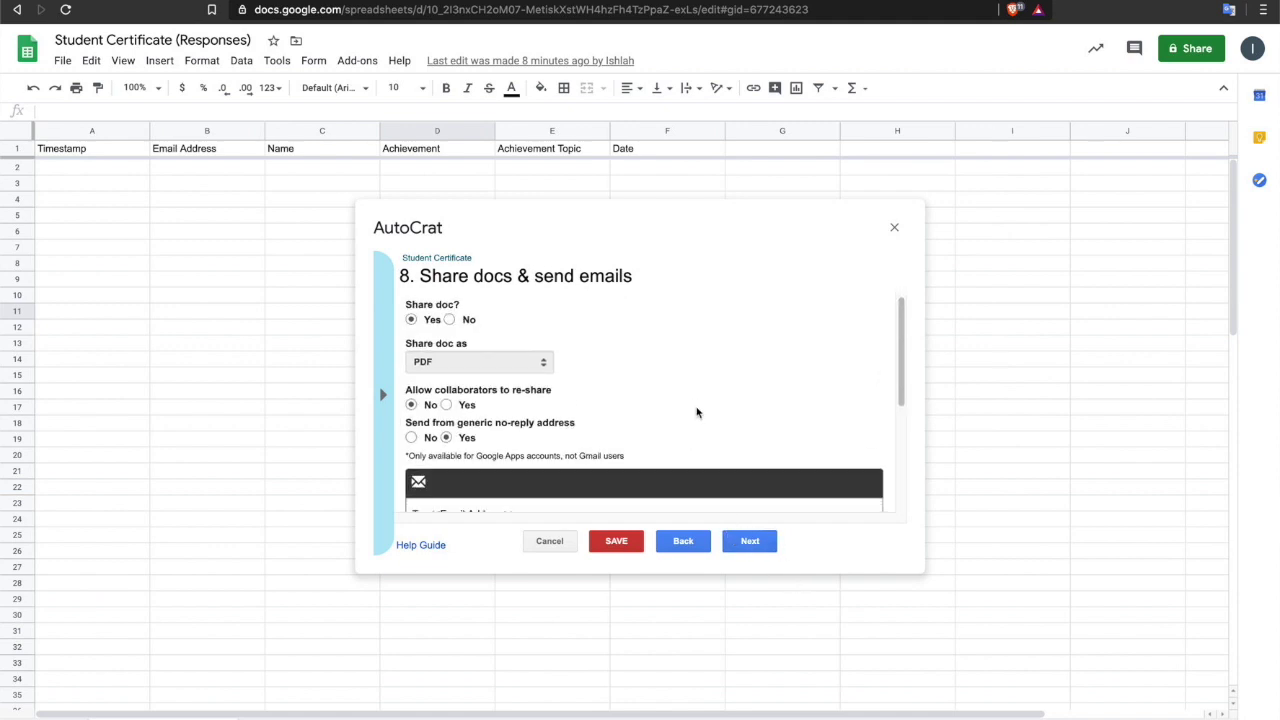
scroll(697, 412, "down", 3)
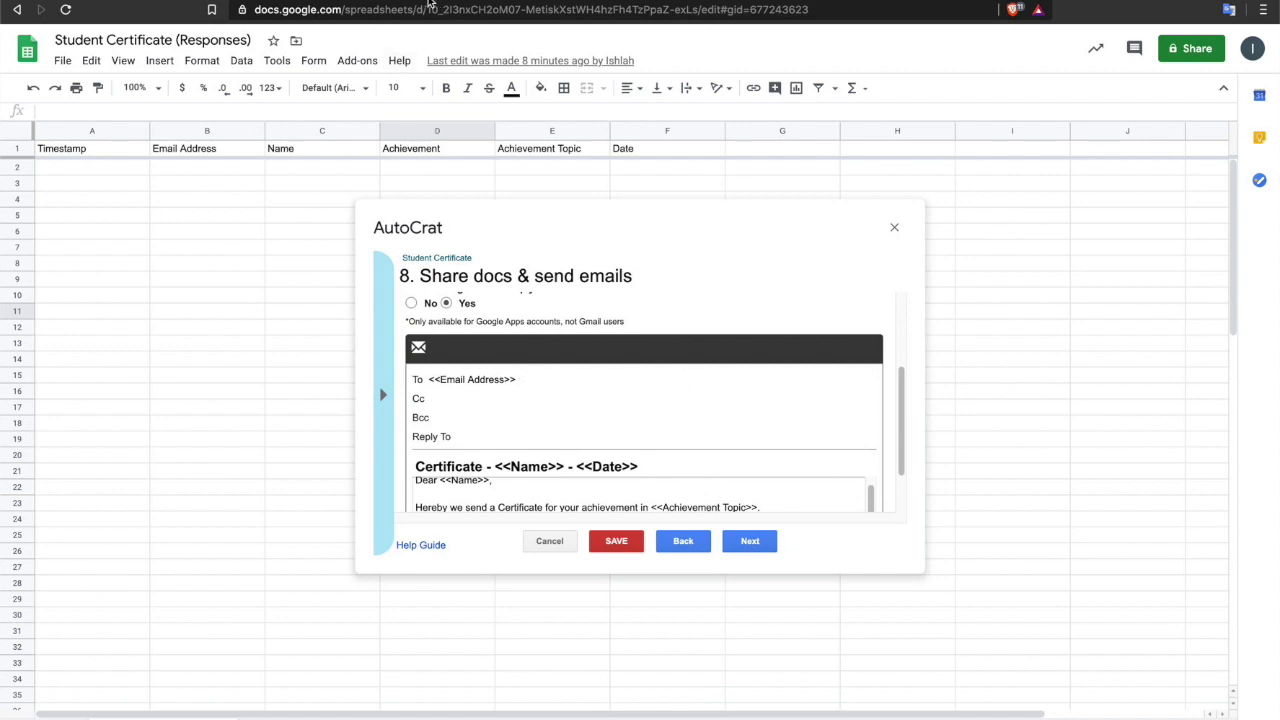
left_click(750, 545)
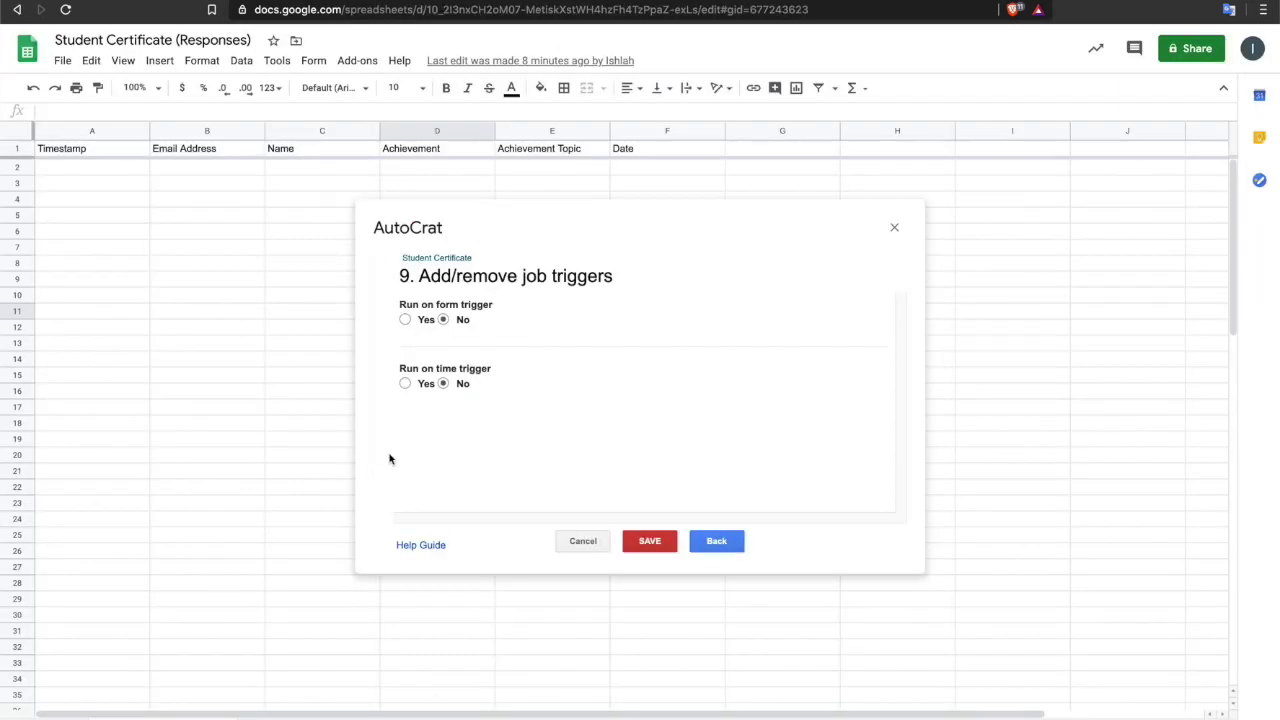
Step: Attempt to enable the run-on-form-submit trigger, dismiss the server error, and close AutoCrat
left_click(404, 319)
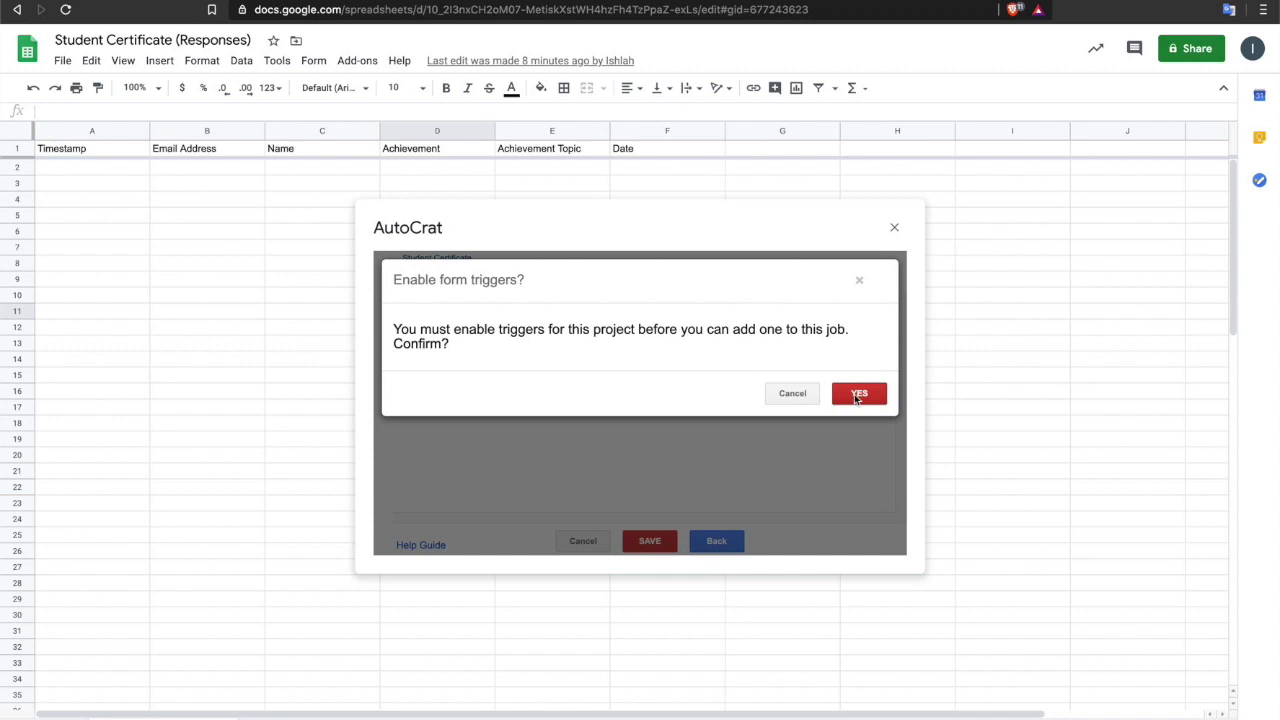
left_click(857, 396)
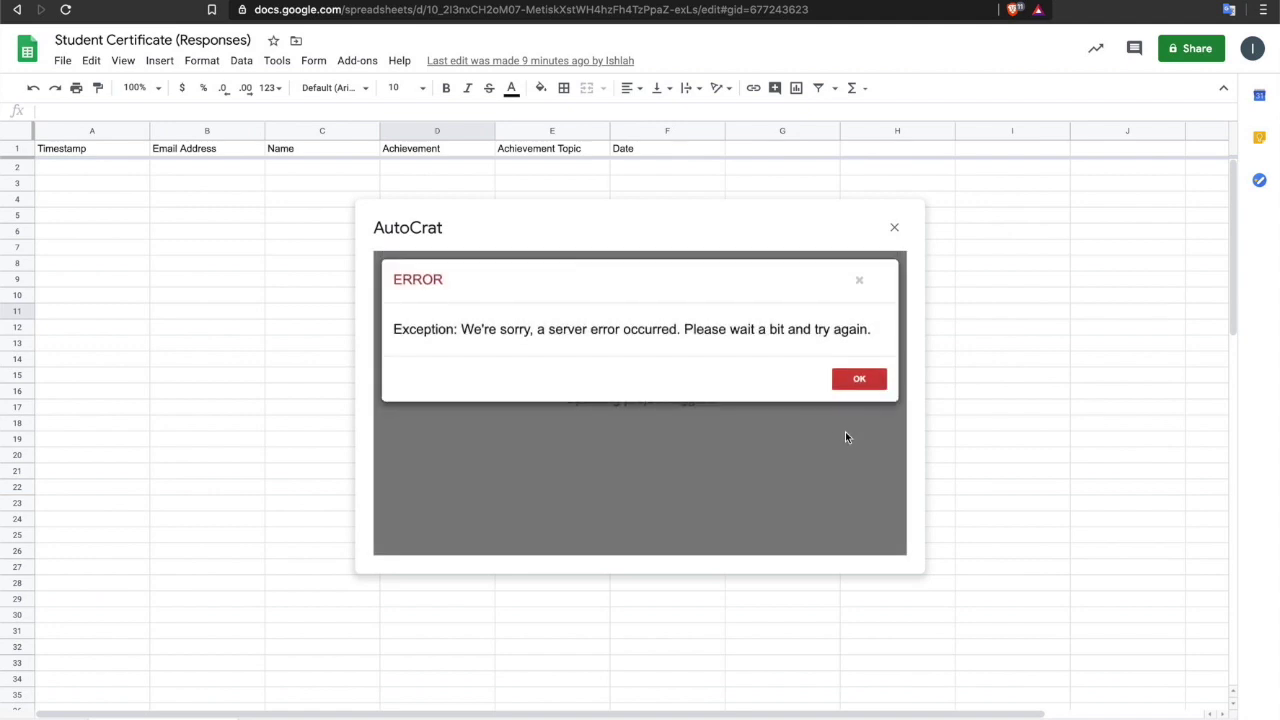
left_click(868, 381)
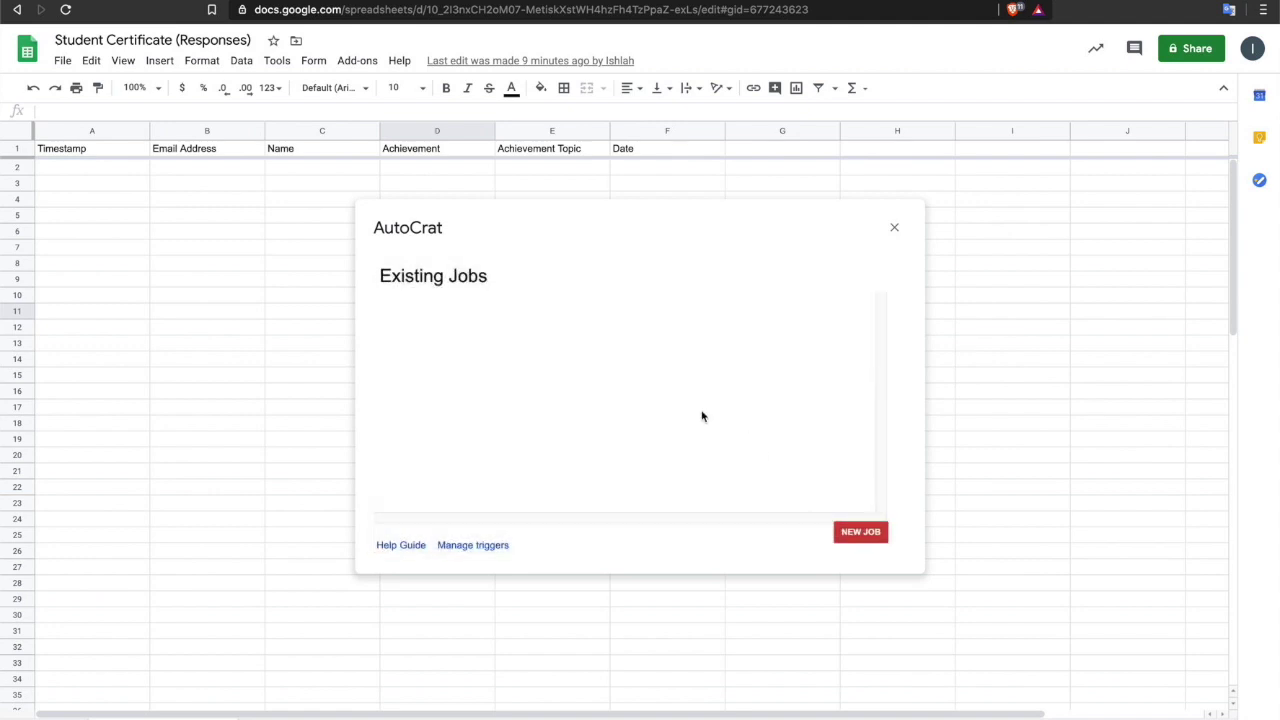
left_click(733, 489)
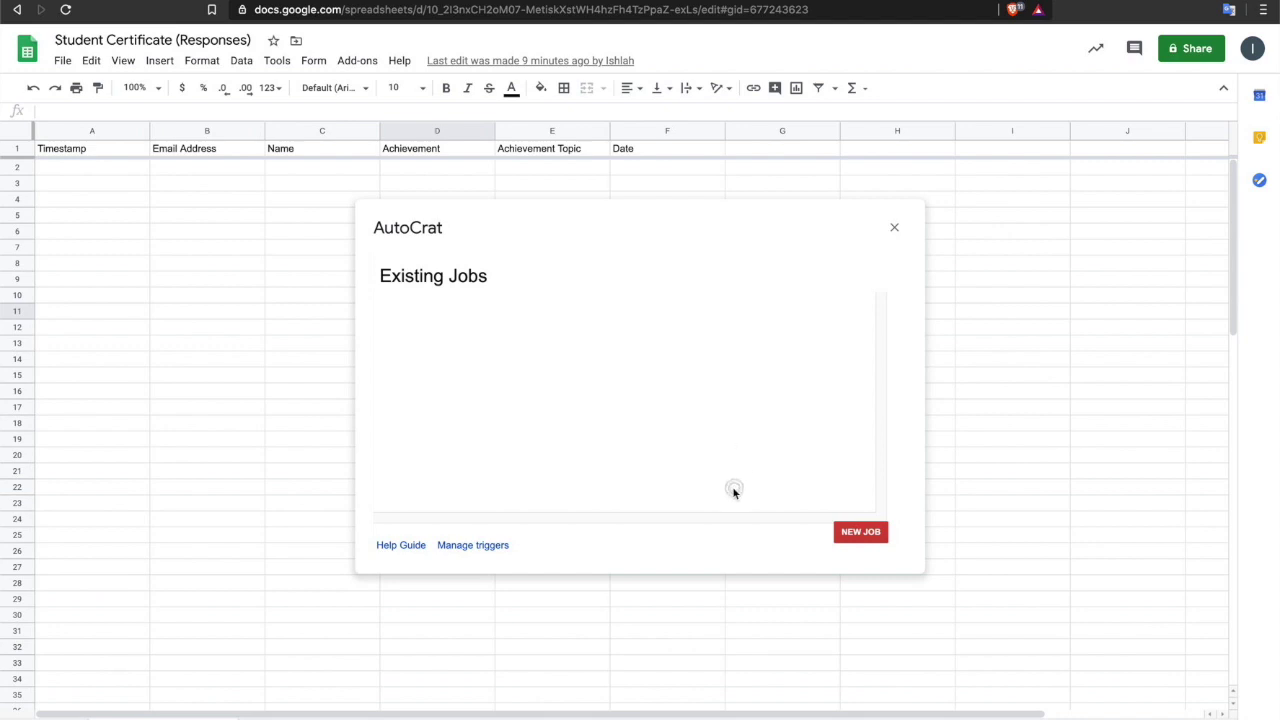
left_click(895, 227)
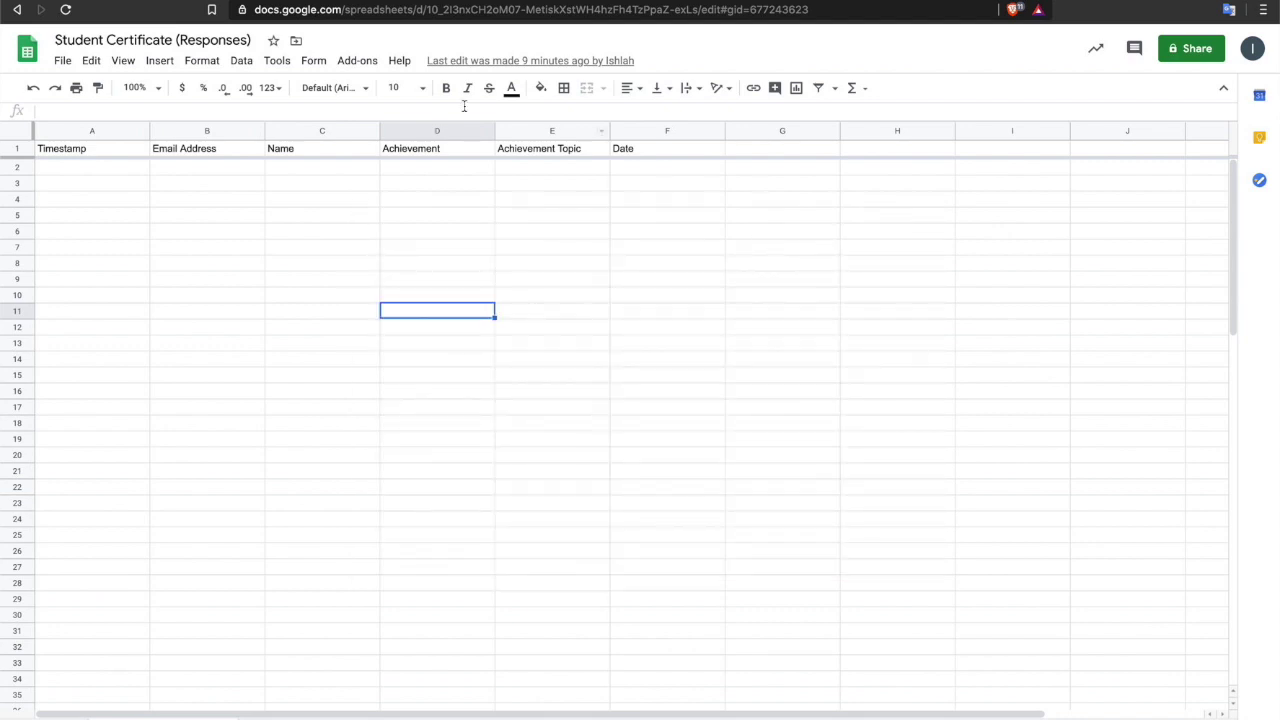
Step: Reopen AutoCrat from Add-ons and create a new job named 'Student Certificate'
left_click(371, 63)
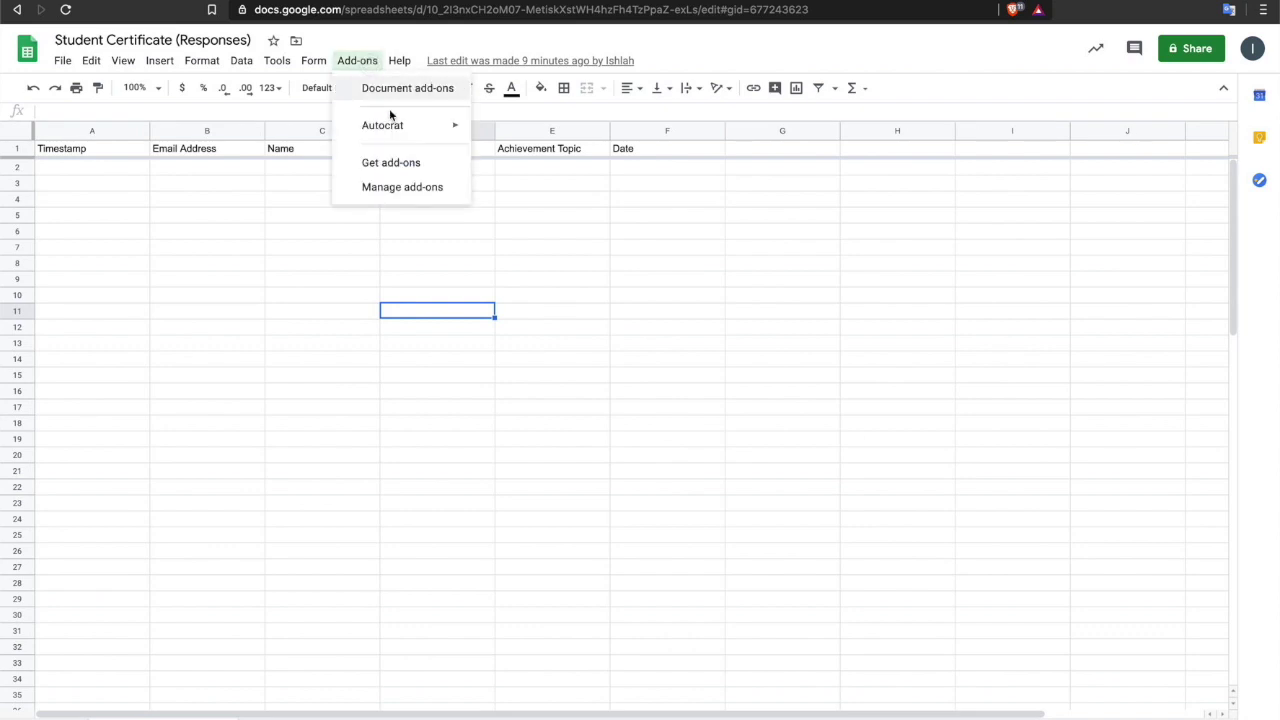
mouse_move(403, 130)
left_click(506, 131)
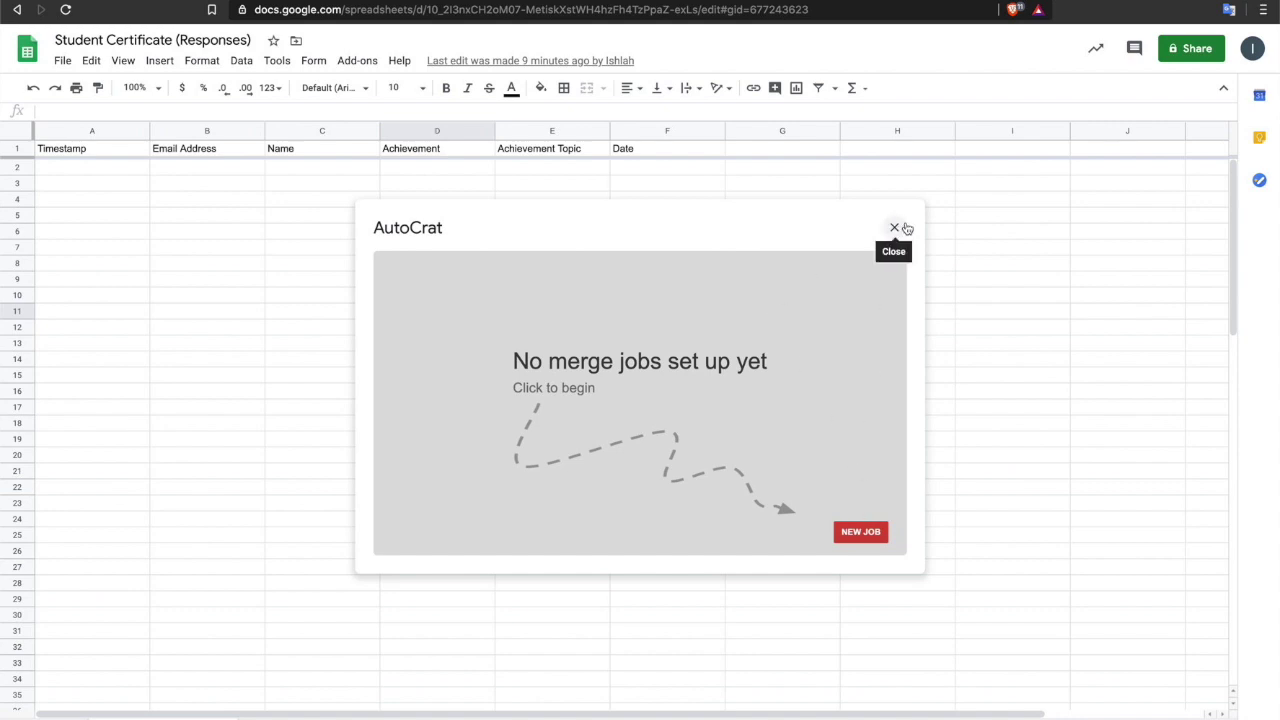
left_click(874, 535)
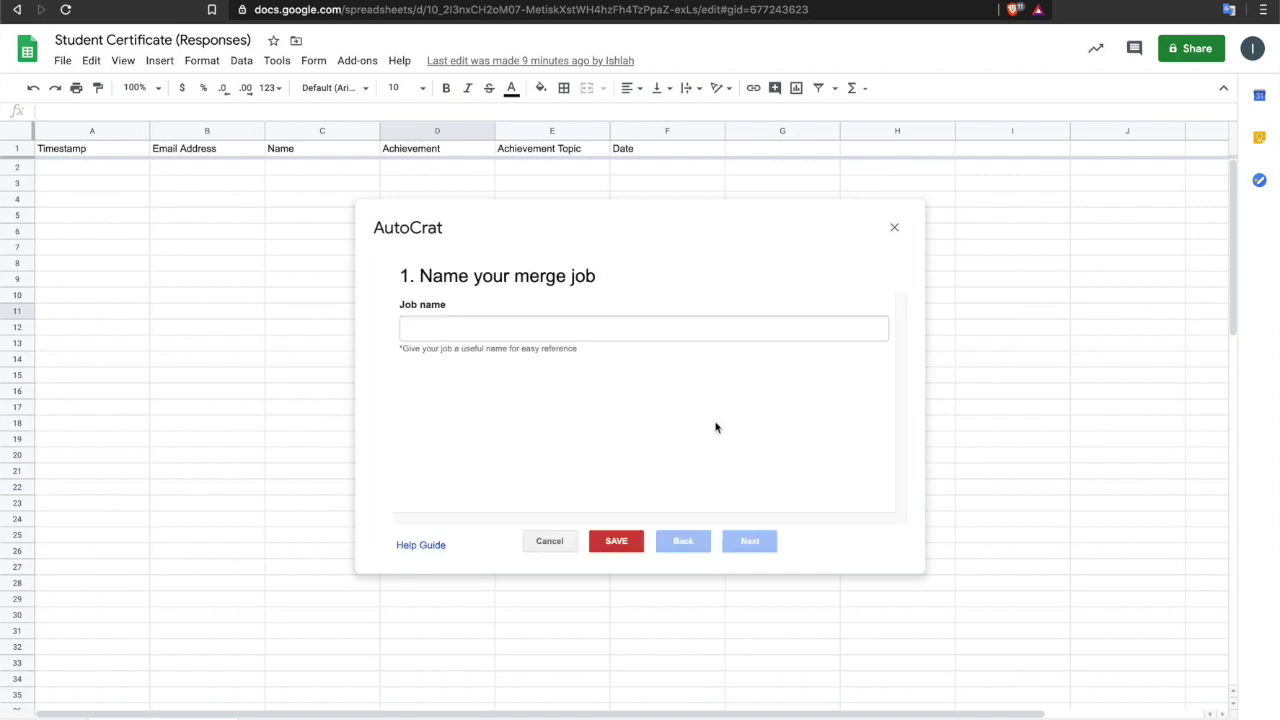
left_click(567, 332)
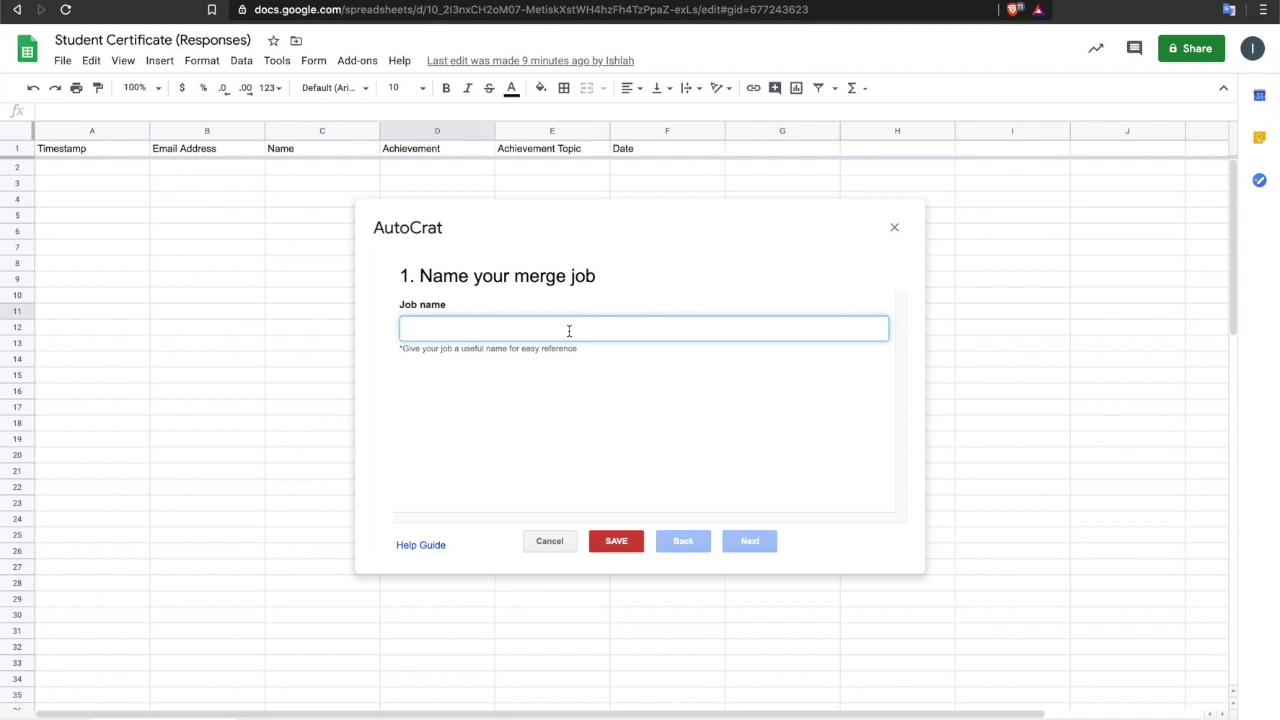
type("Student")
type(" Certificate")
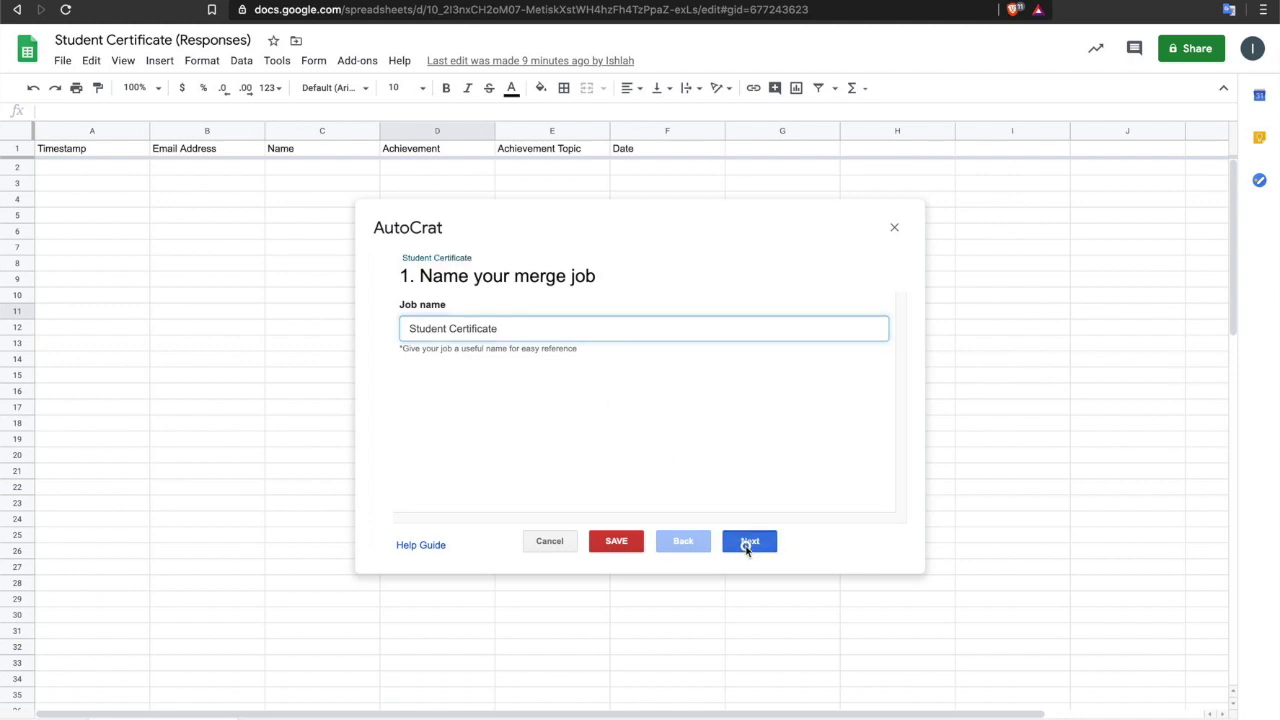
left_click(746, 545)
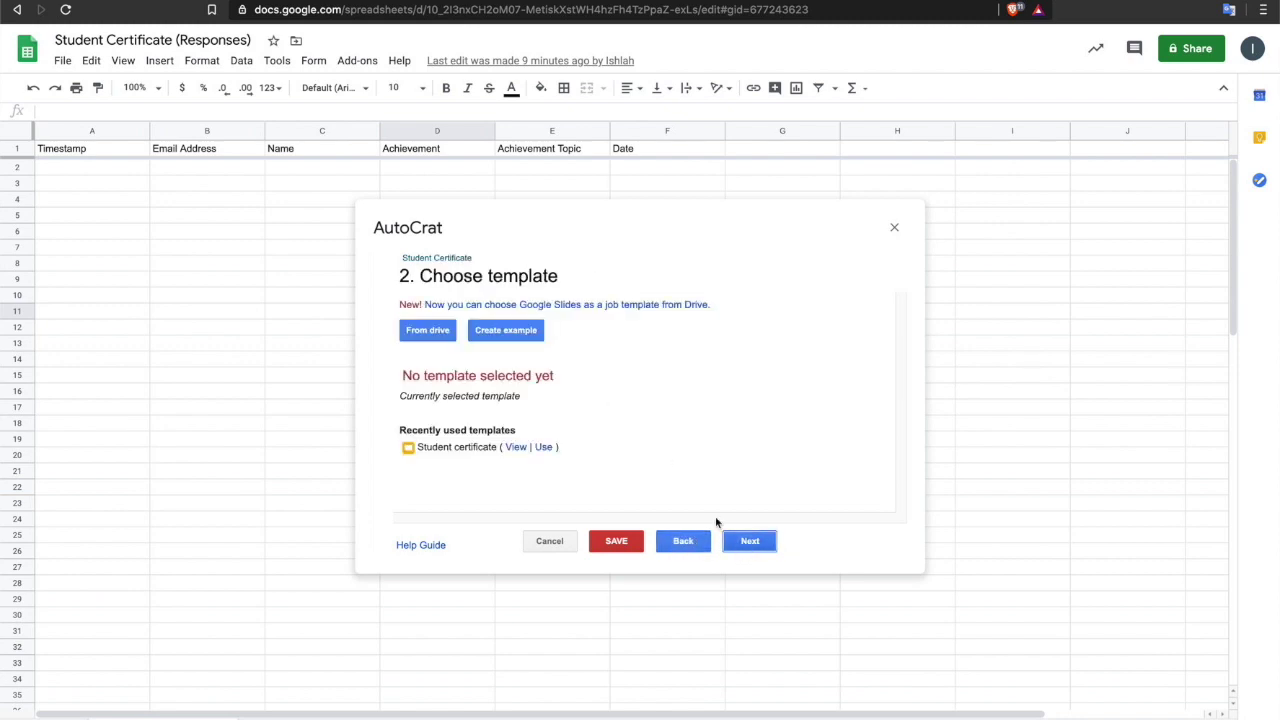
Step: Pick the Student certificate slides from Drive as the template and pass the field mapping
left_click(441, 332)
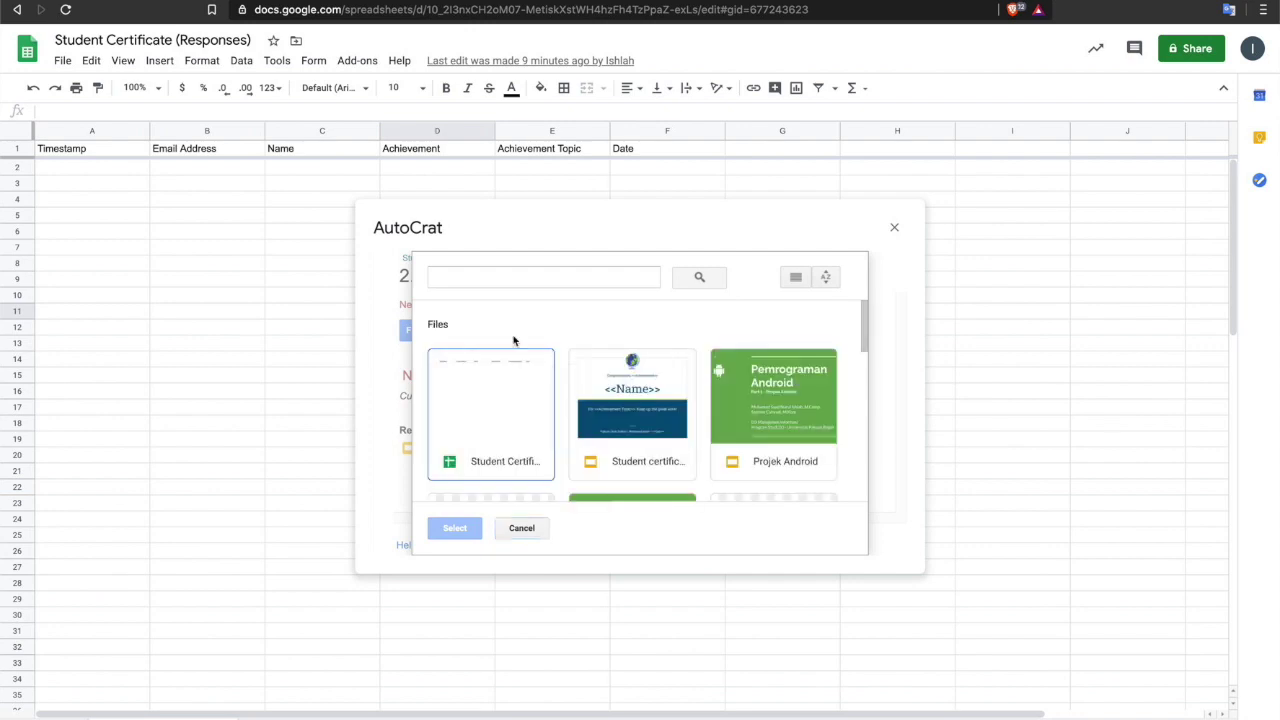
left_click(635, 448)
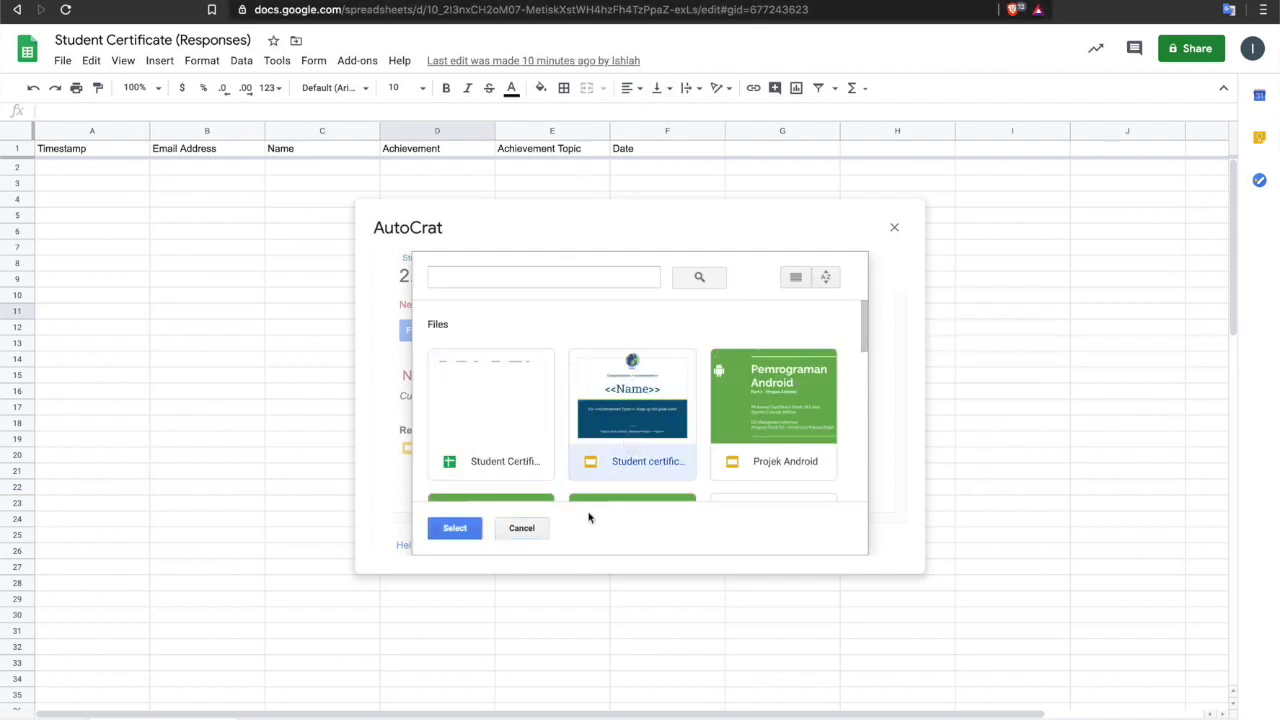
left_click(455, 530)
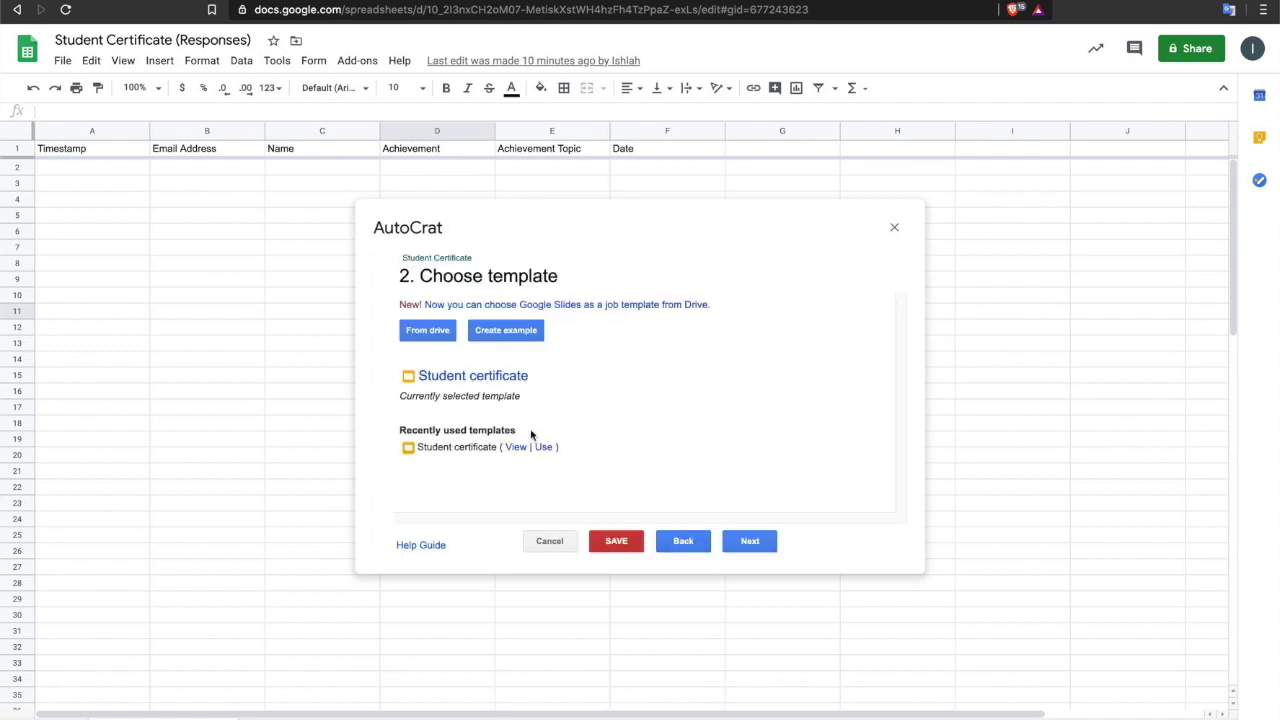
left_click(750, 542)
scroll(632, 401, "down", 2)
scroll(632, 401, "up", 2)
scroll(632, 401, "down", 2)
scroll(686, 472, "up", 2)
left_click(760, 545)
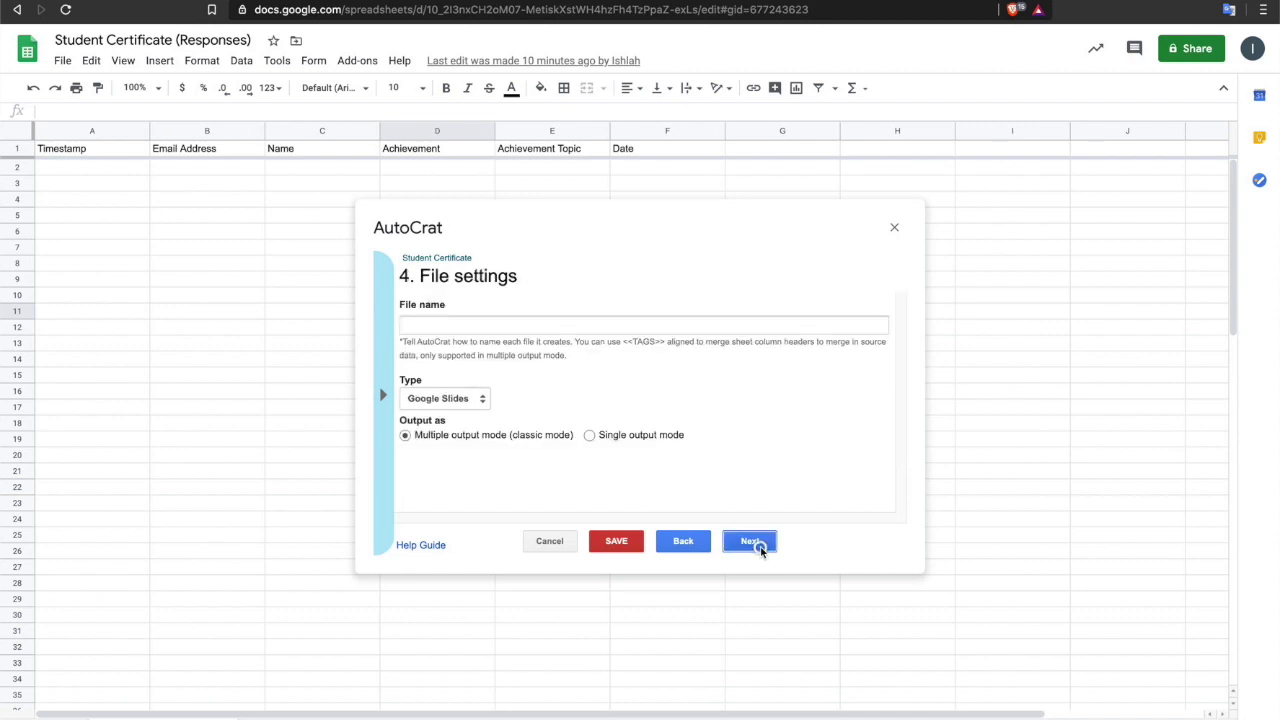
Step: Name the output files 'Certificate - <<Name>>' and set the file type to PDF
left_click(536, 330)
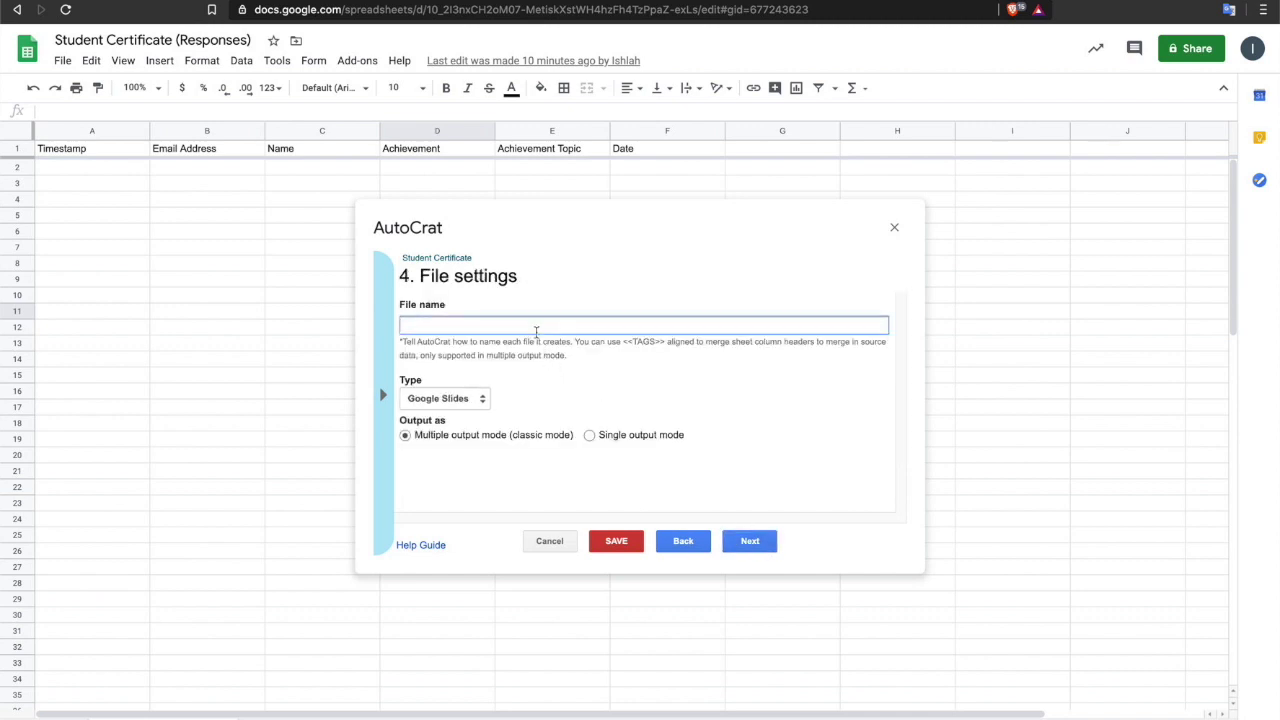
type("Certificate")
type("Nam")
left_click(465, 398)
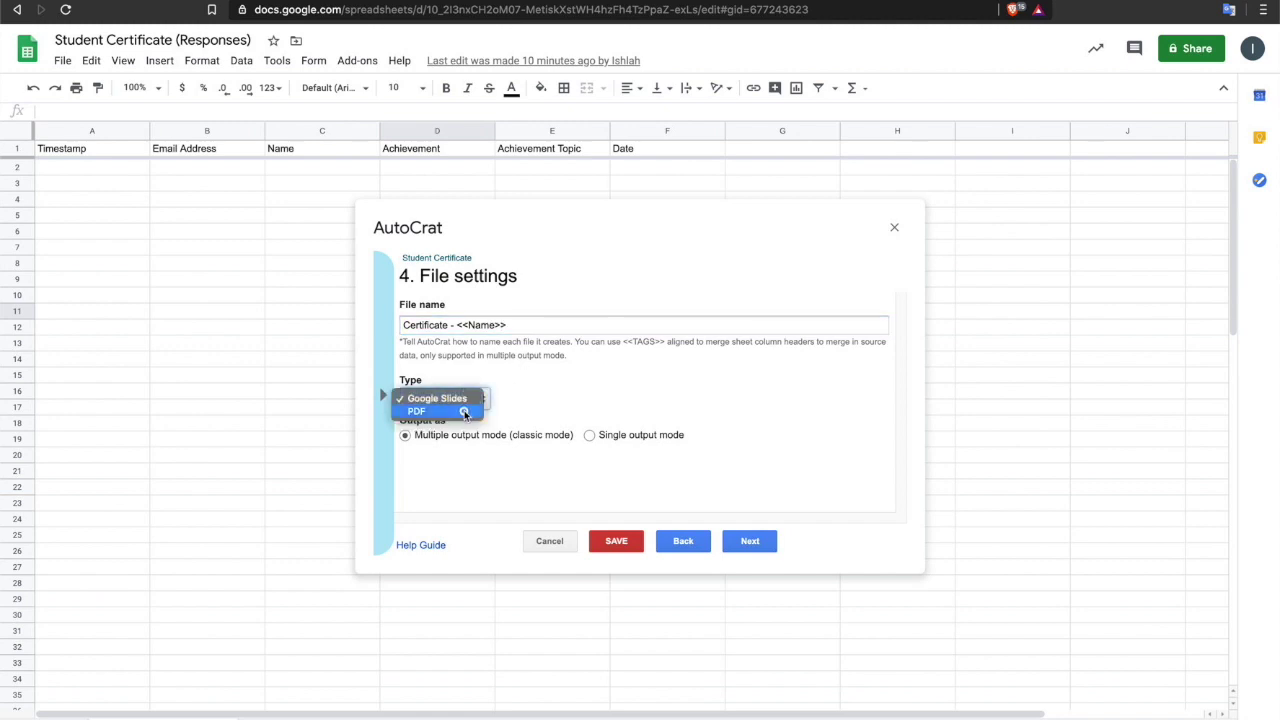
left_click(464, 411)
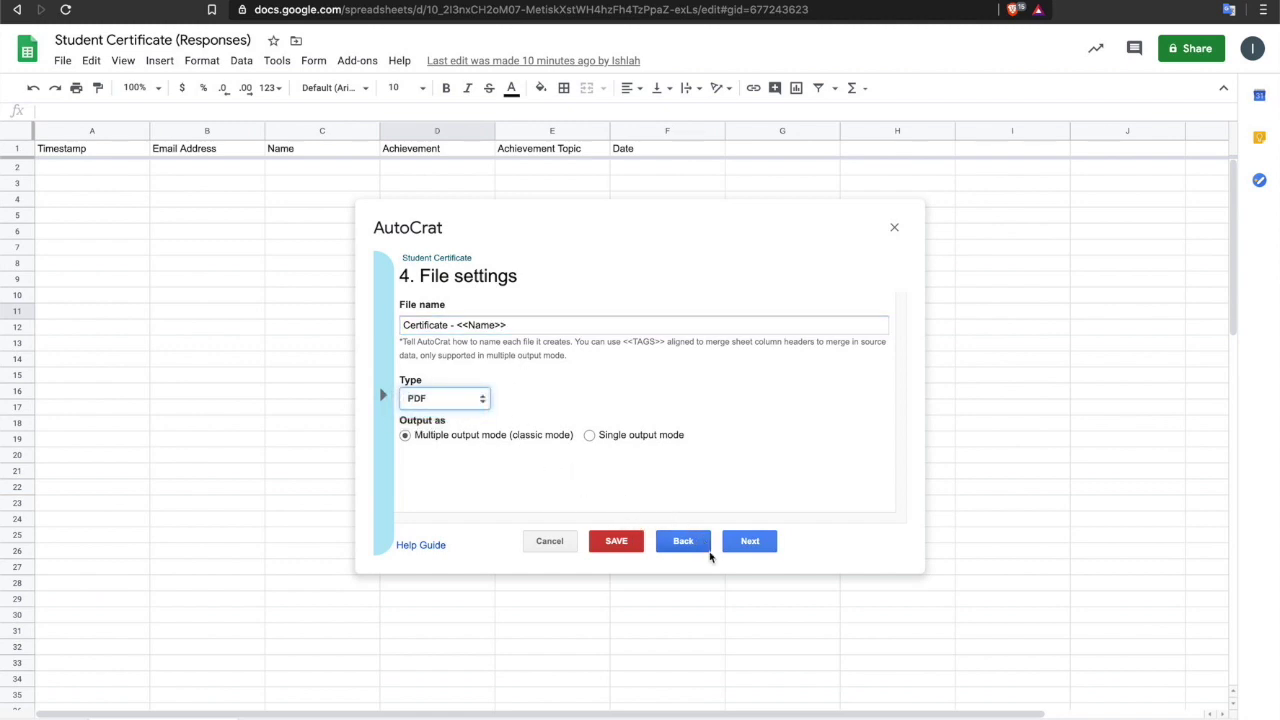
Step: Skip past the folder, dynamic reference and merge condition steps to step 8
left_click(752, 541)
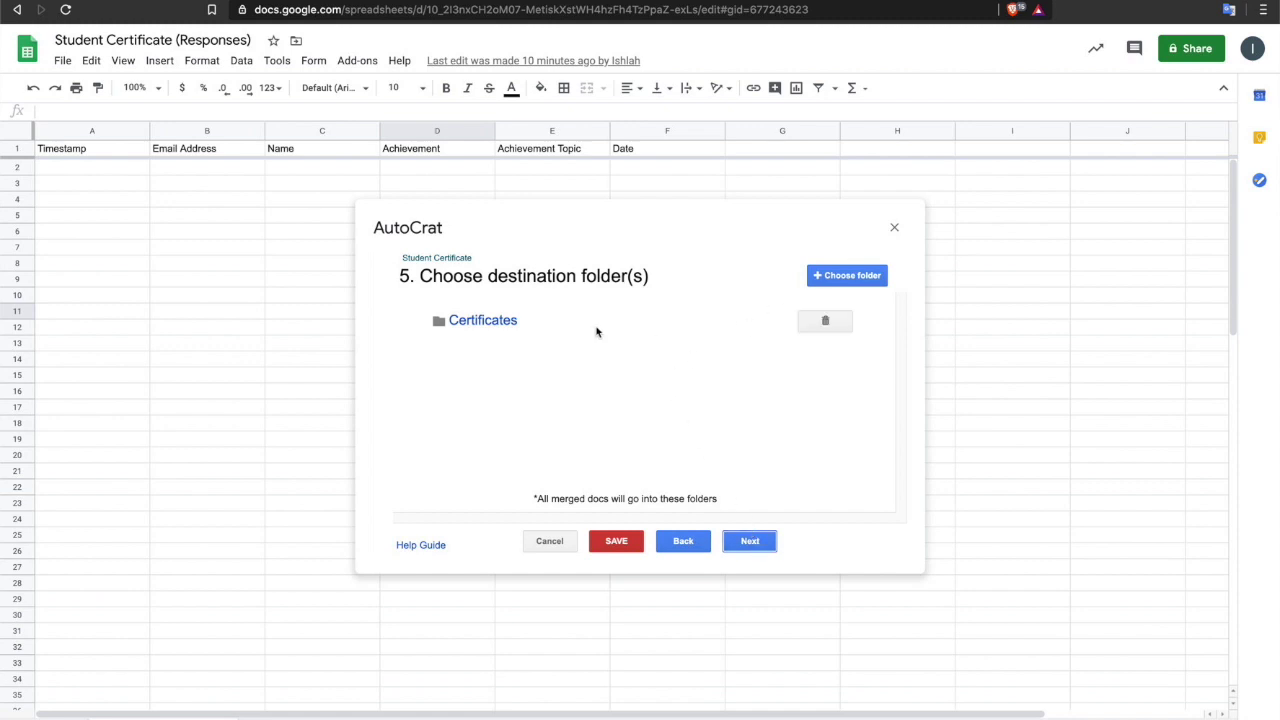
left_click(762, 541)
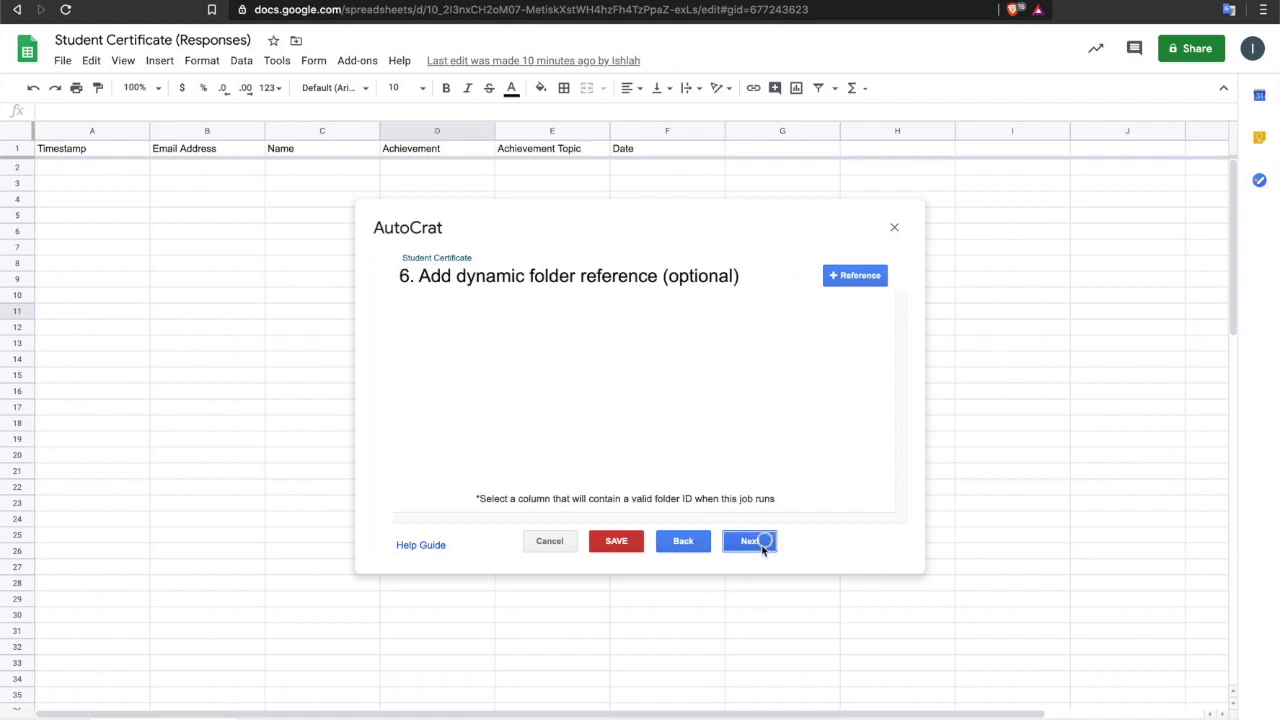
left_click(750, 544)
left_click(751, 545)
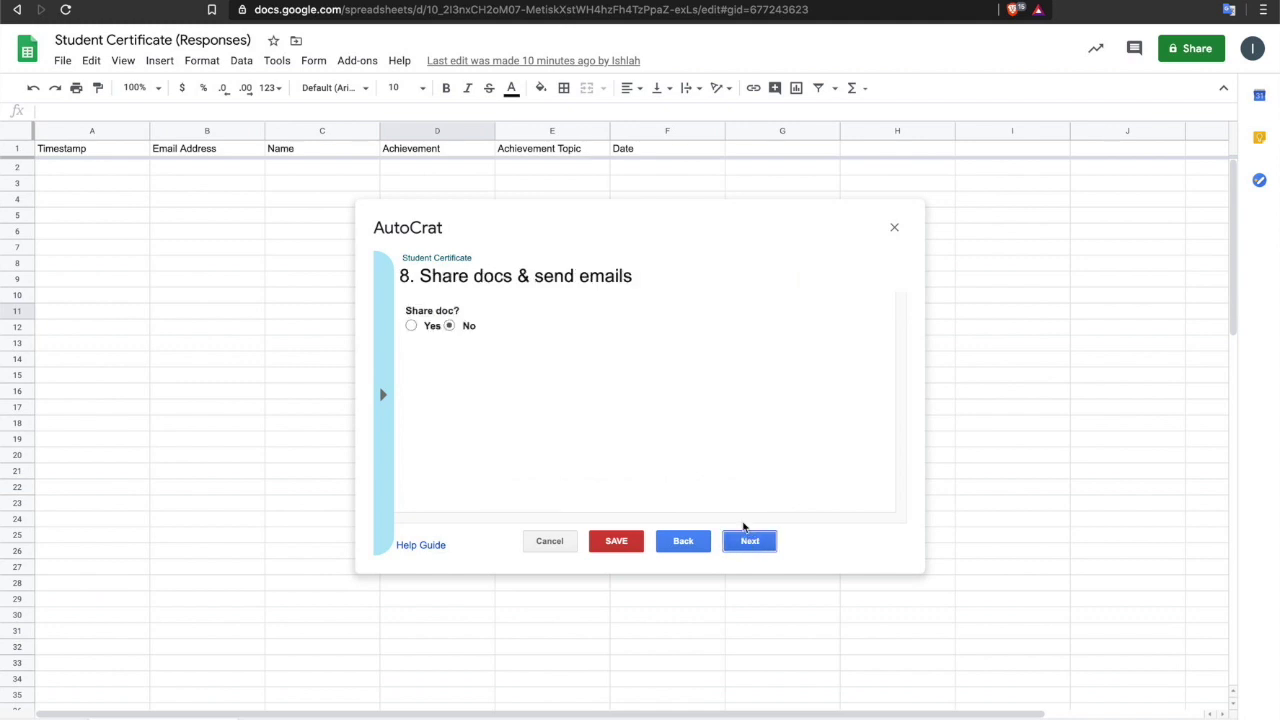
Step: Turn on document sharing with re-sharing off and emails sent from the no-reply address
left_click(410, 327)
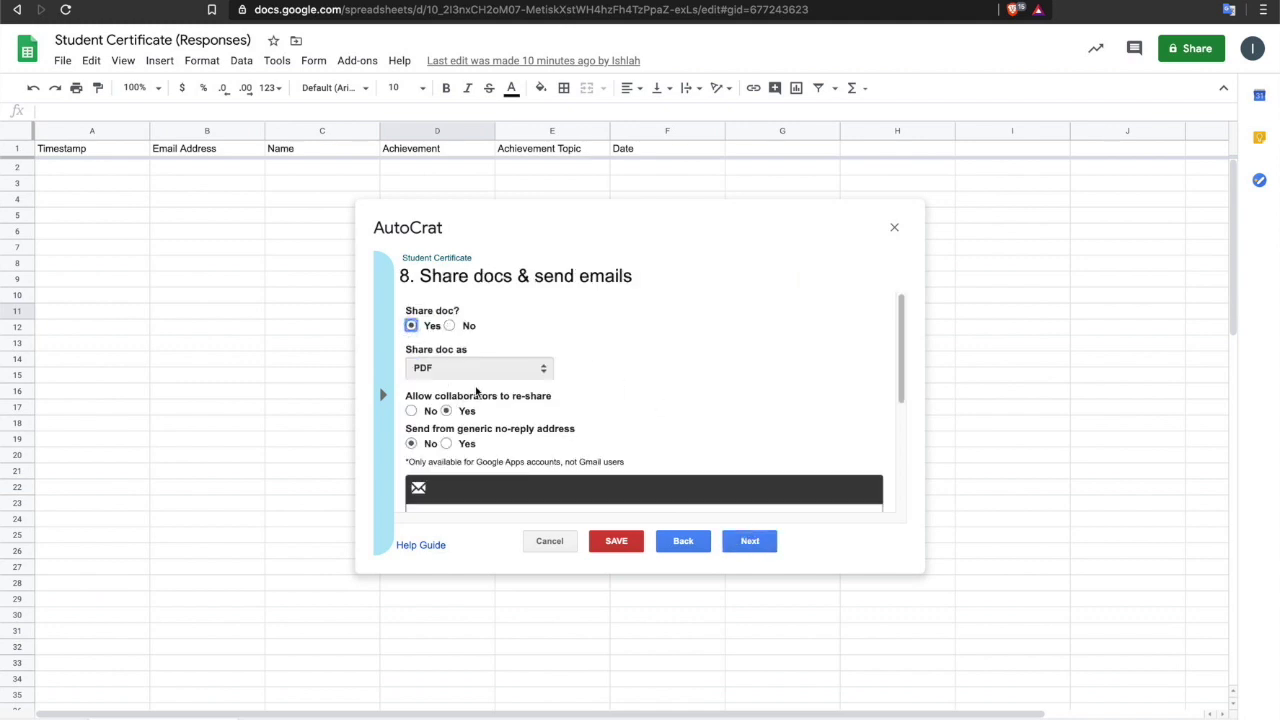
left_click(411, 411)
left_click(447, 444)
scroll(543, 414, "down", 5)
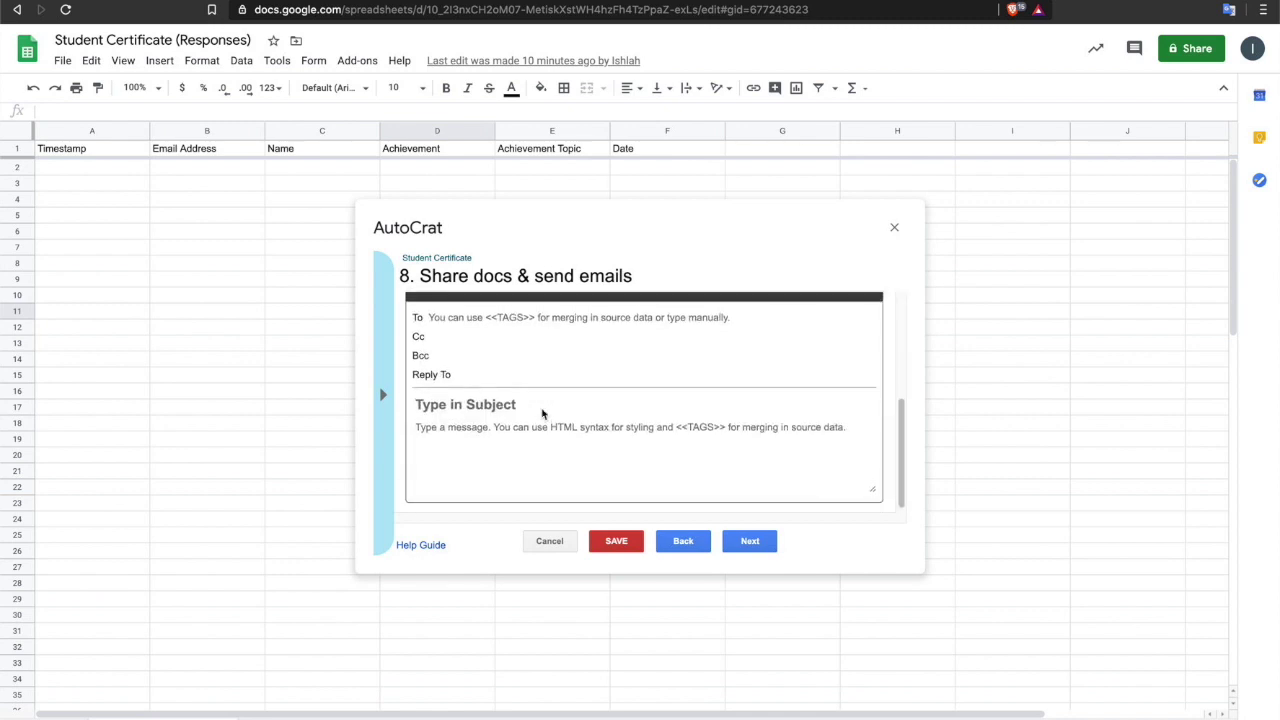
Step: Address the email to <<Email Address>> with the subject 'Certificate - <<Name>>'
left_click(487, 318)
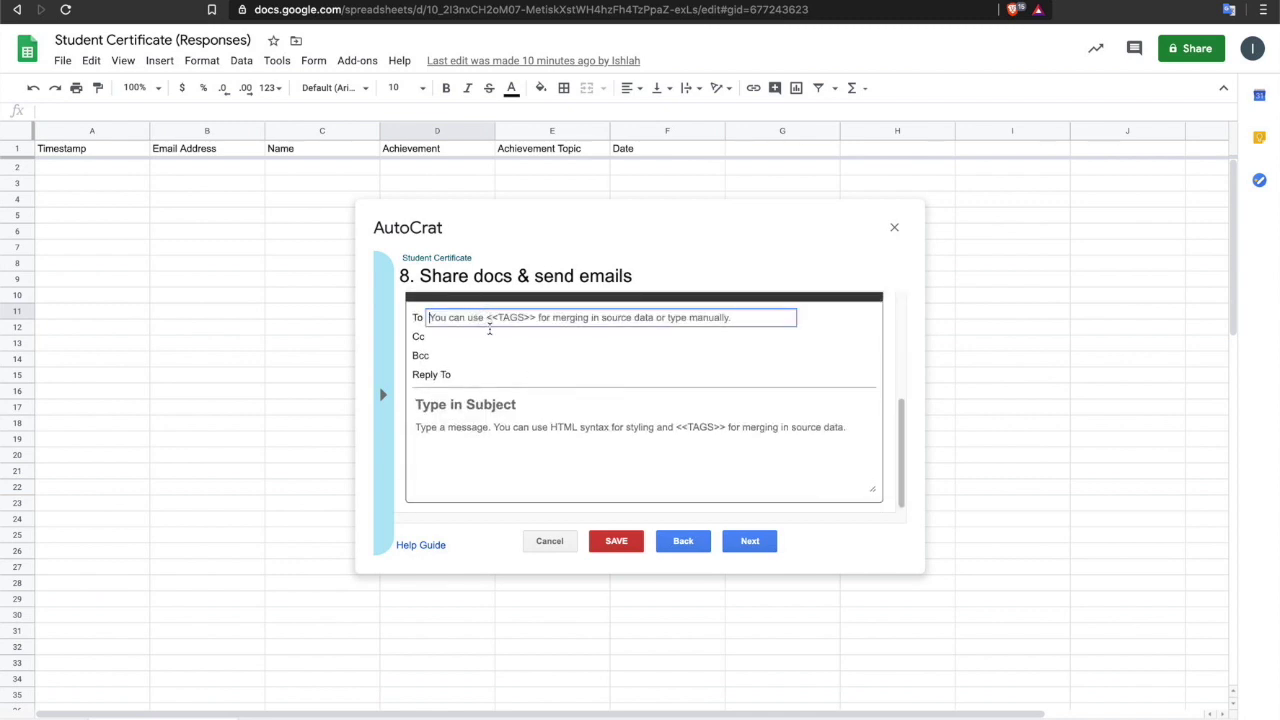
mouse_move(377, 343)
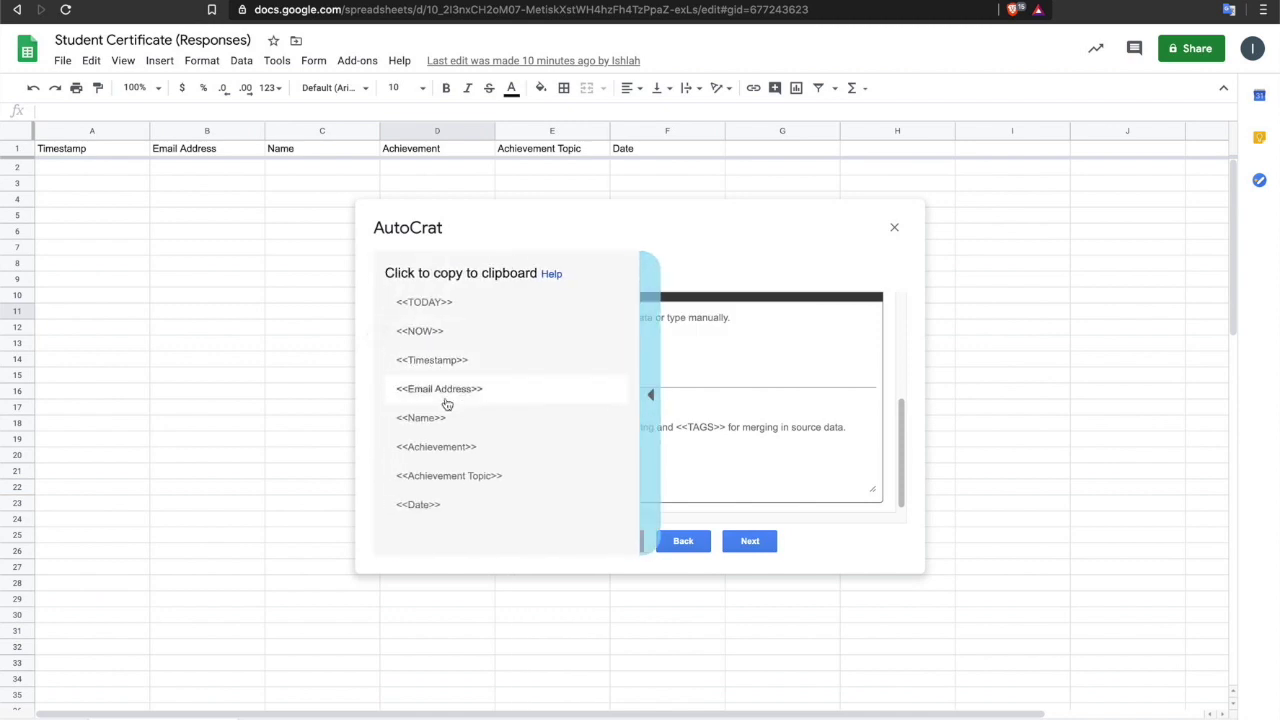
left_click(450, 390)
left_click(517, 317)
type("<<Email Address>>")
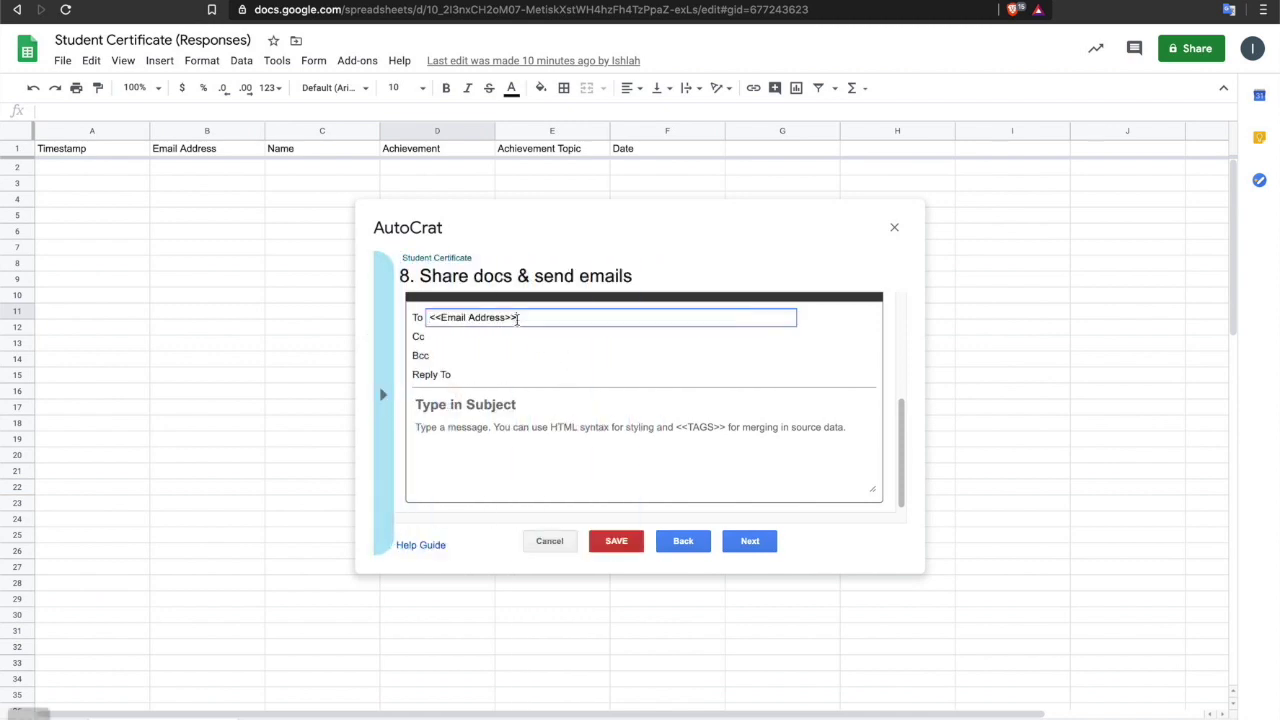
left_click(461, 338)
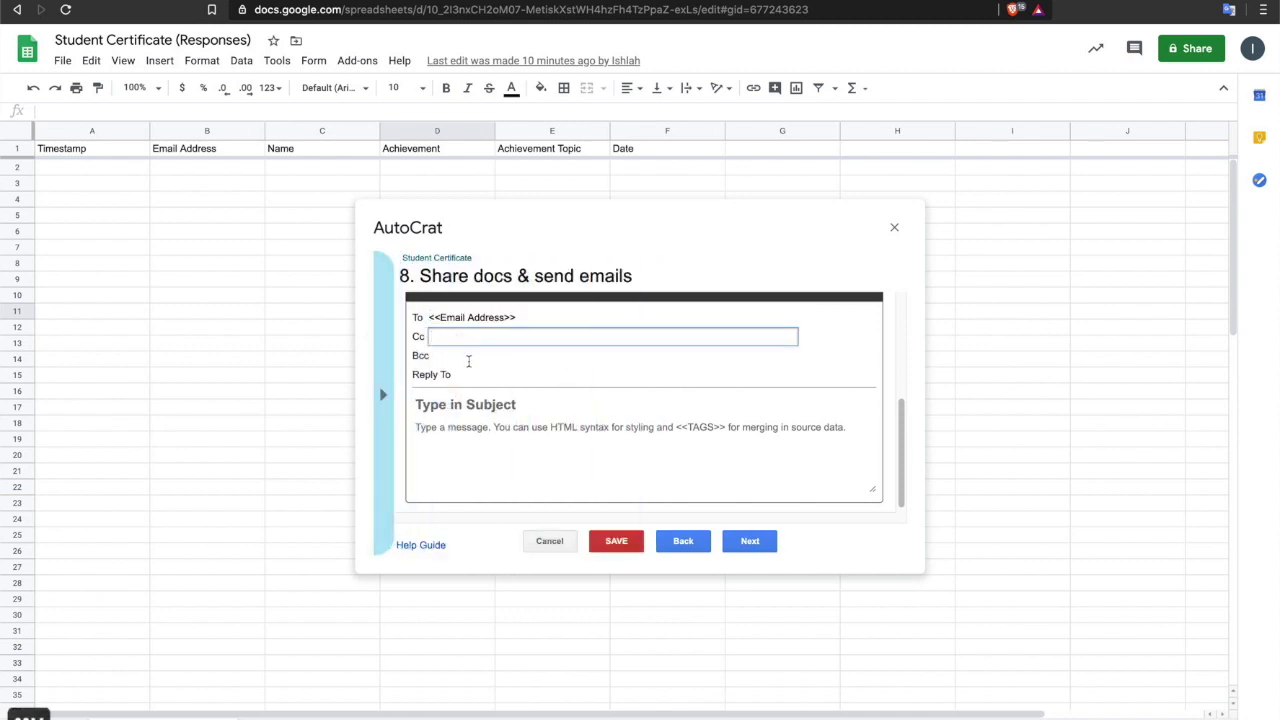
left_click(475, 380)
left_click(518, 407)
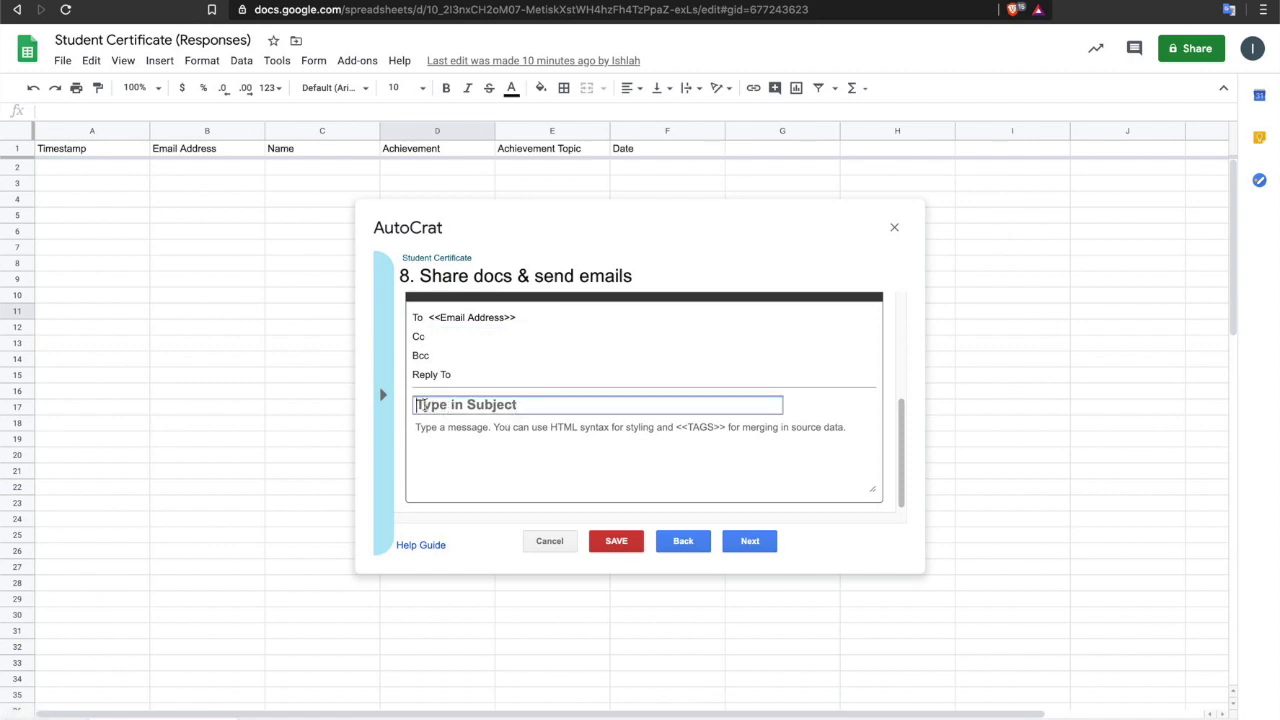
type("Certi")
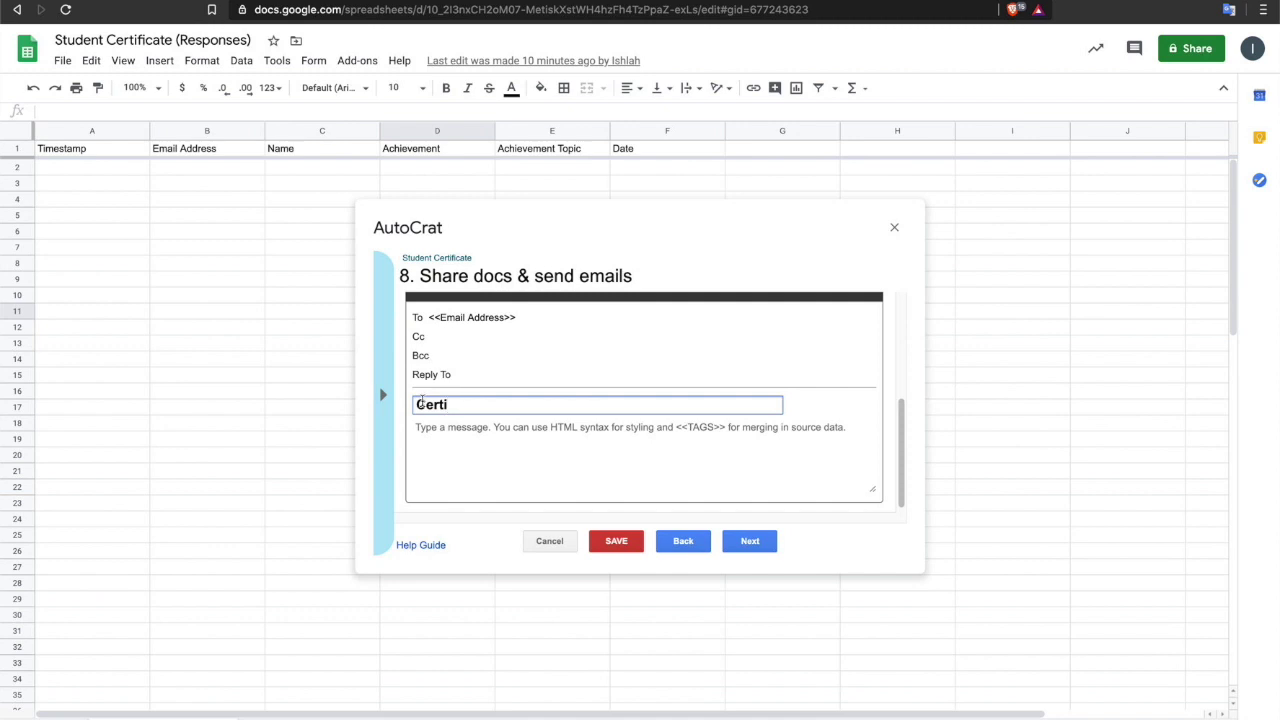
type("ficate ")
type("- <<")
type("Name>>")
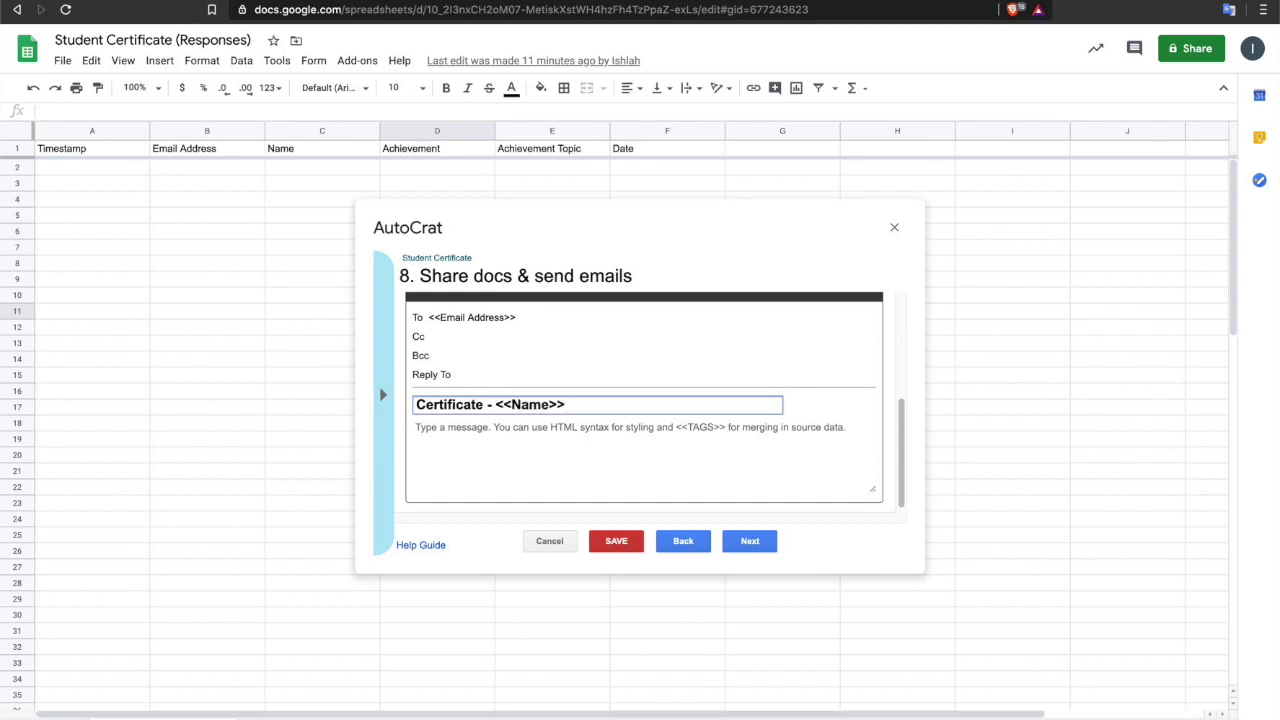
left_click(441, 452)
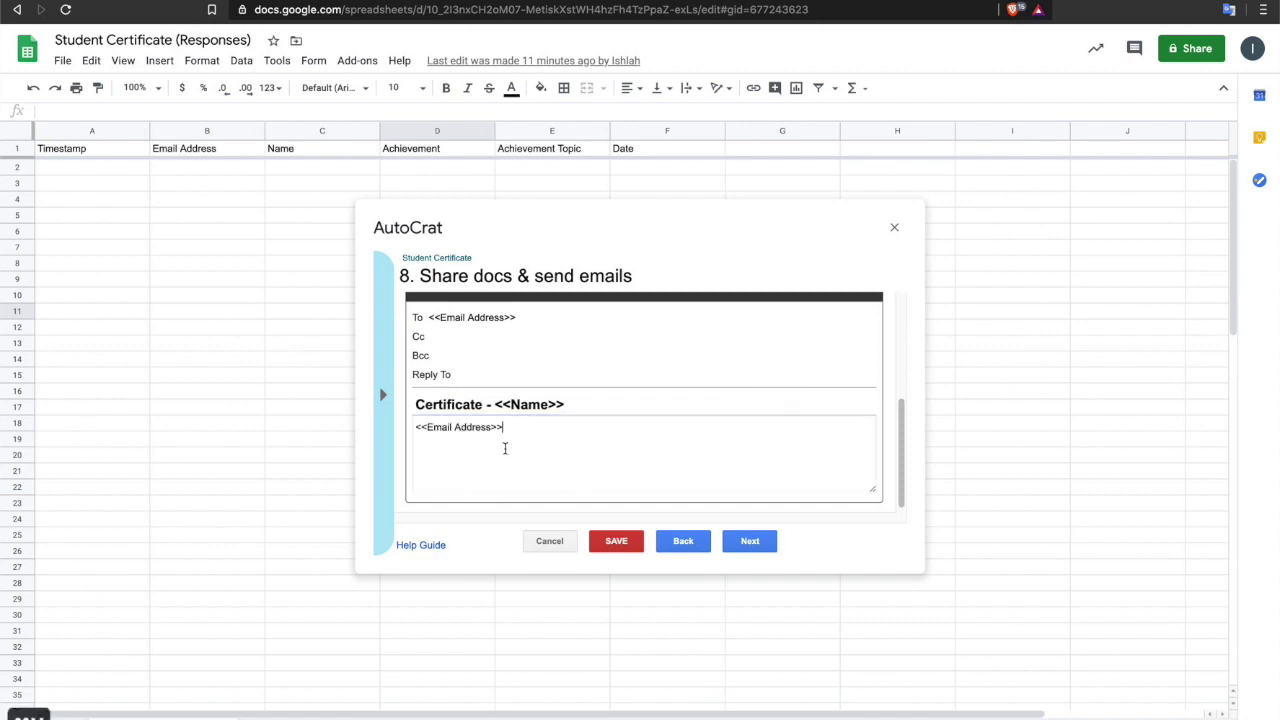
Step: Type 'Dear <<Name>>, This is certificate for your achievement', sign 'Regards MSNI', and go to triggers
type("Dear ")
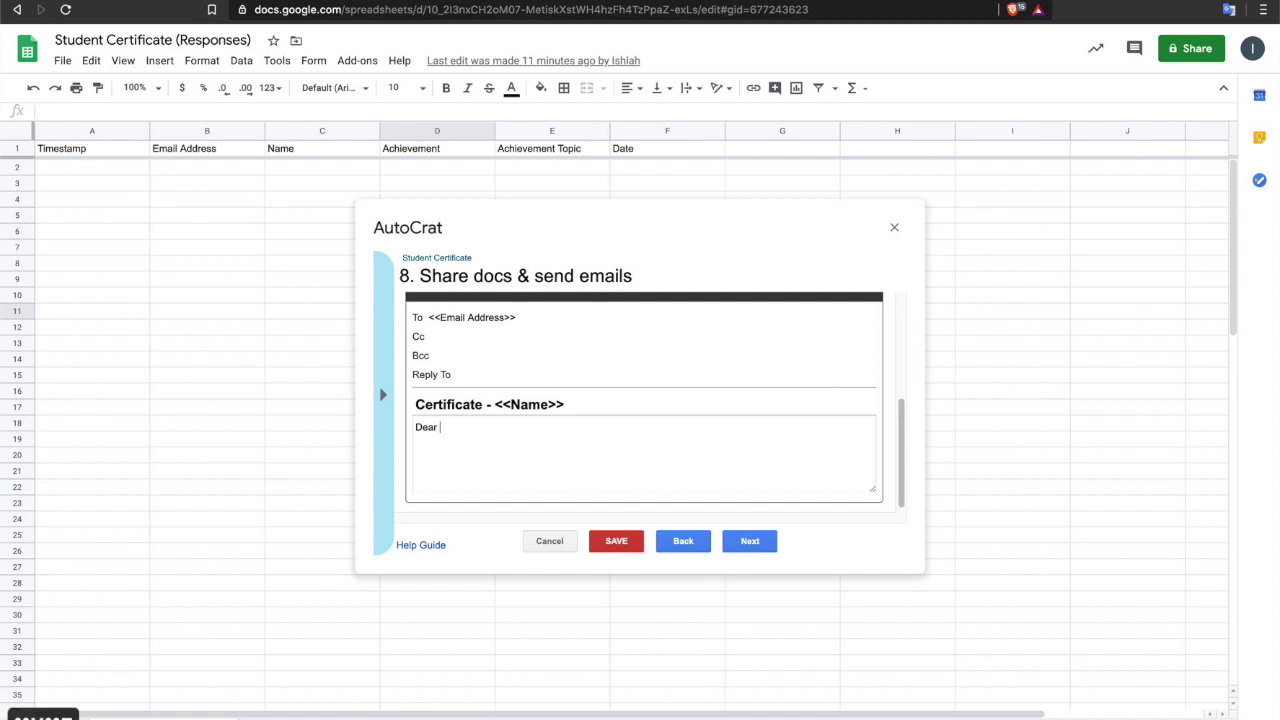
type("<<N")
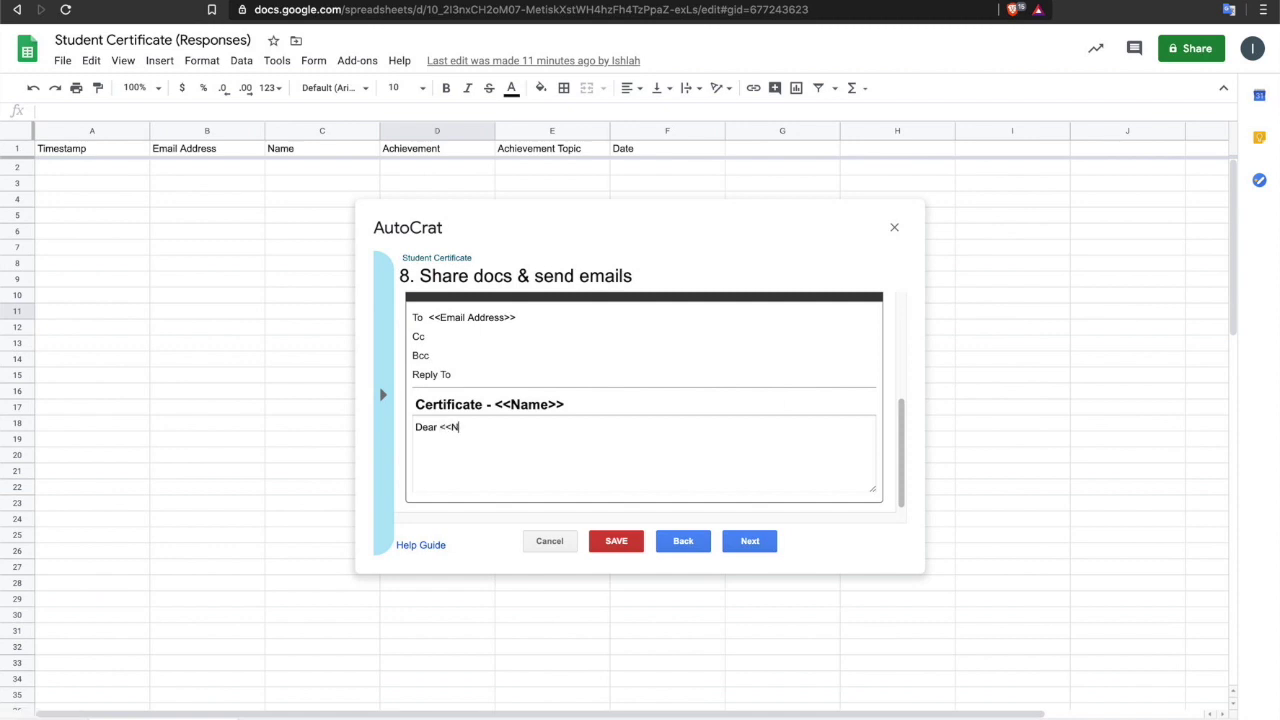
type("ame>>,")
key("Return")
type("This is certificate y")
type("ou")
key("BackSpace")
key("BackSpace")
key("BackSpace")
type("for your achievement  ")
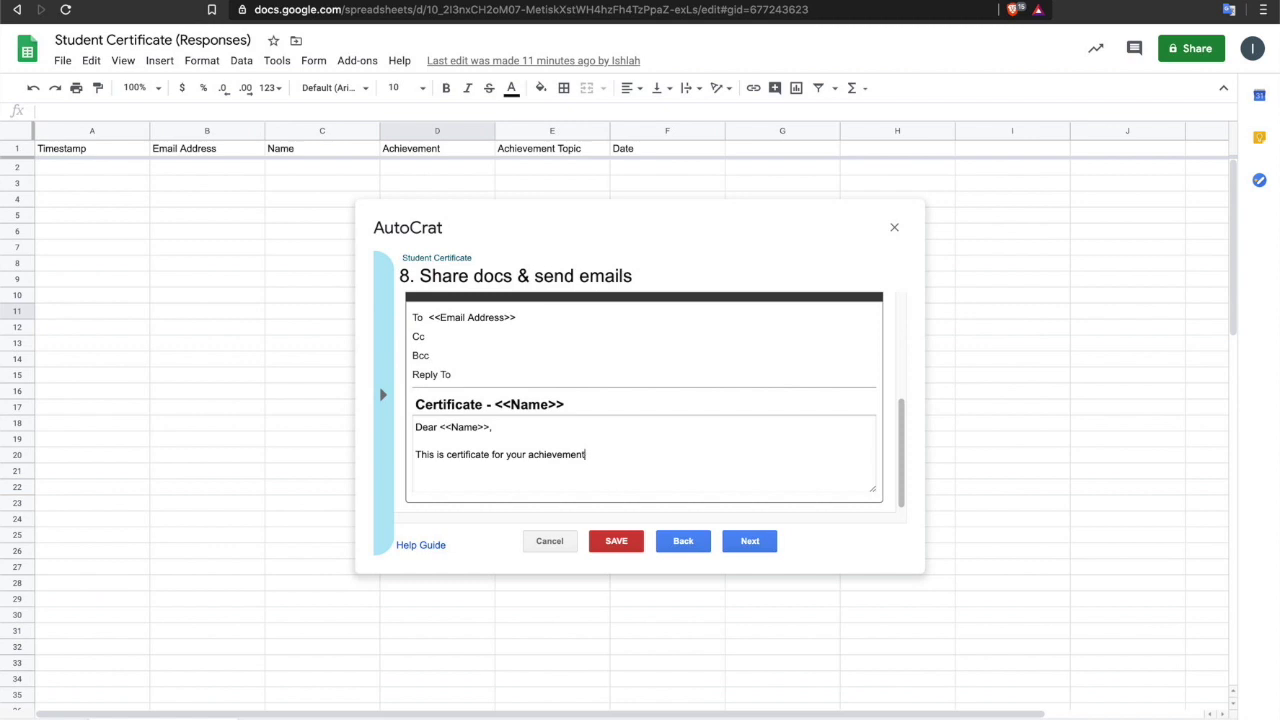
type("Regards,")
key("Return")
type("MSNI")
left_click(740, 545)
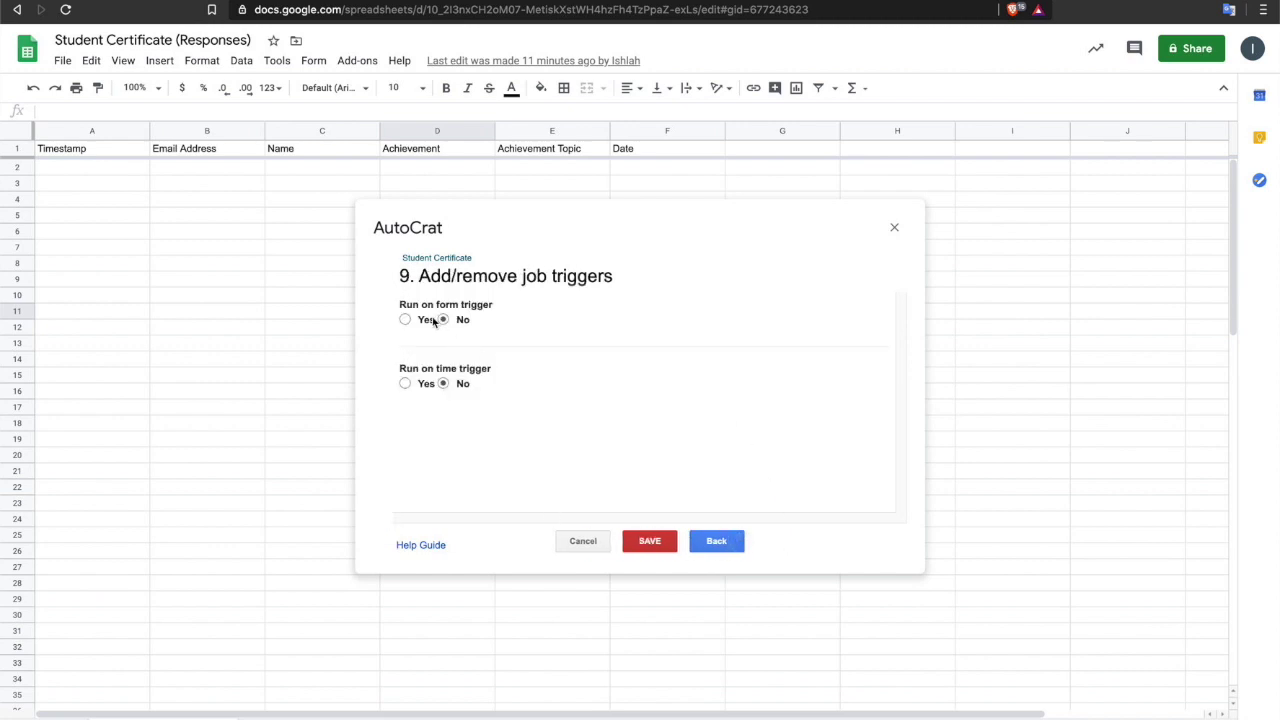
Step: Enable the run-on-form-submit trigger and save the Student Certificate job
left_click(405, 320)
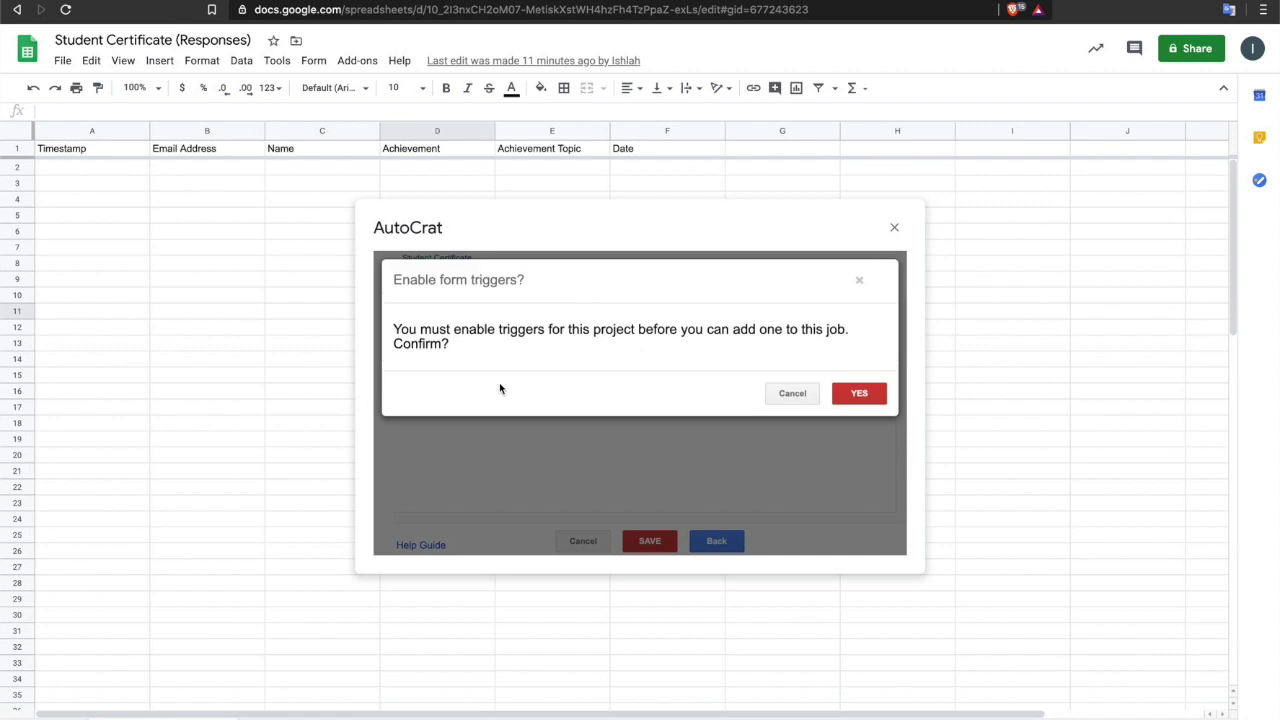
left_click(795, 394)
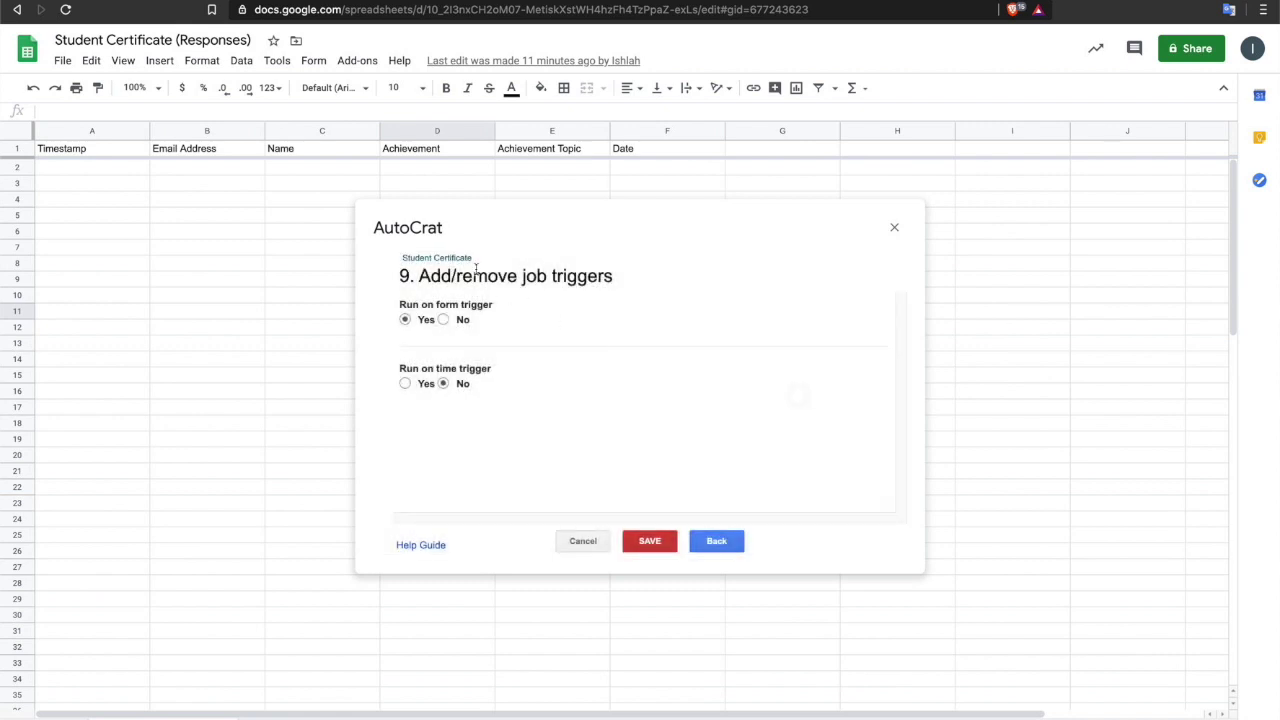
left_click(655, 550)
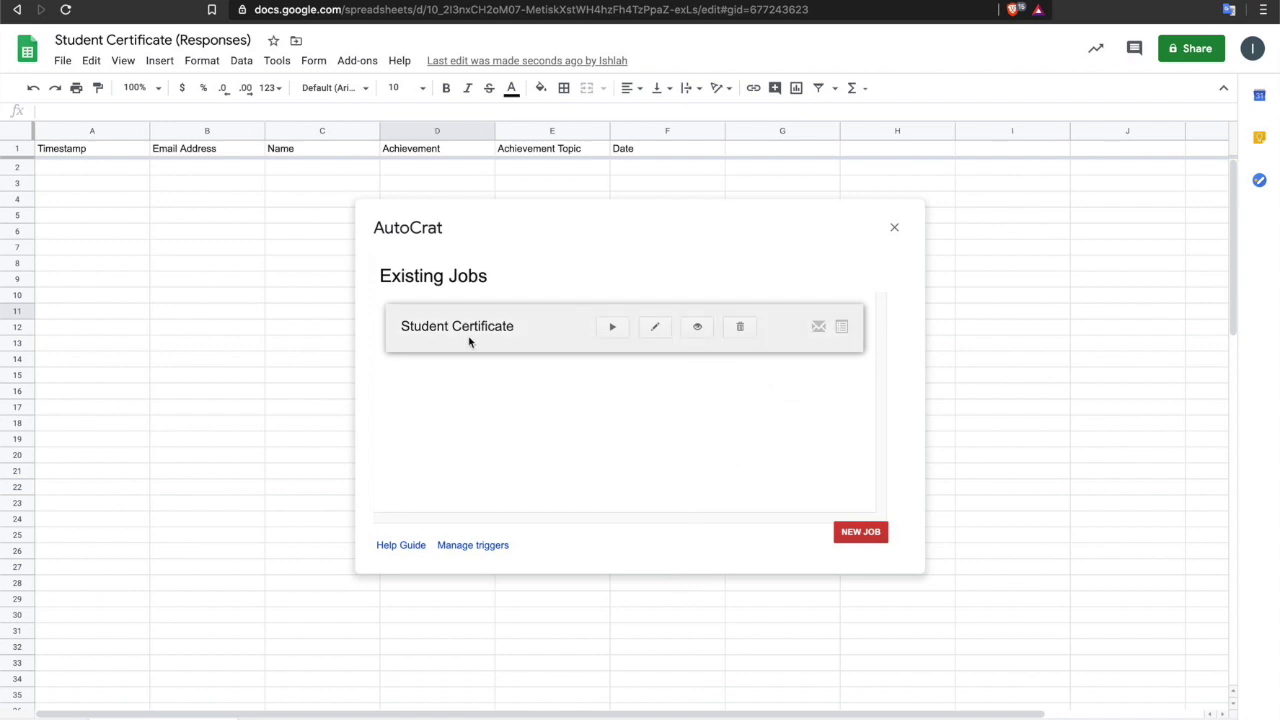
Step: Reopen the Student Certificate job and step through its settings to the triggers page
left_click(659, 332)
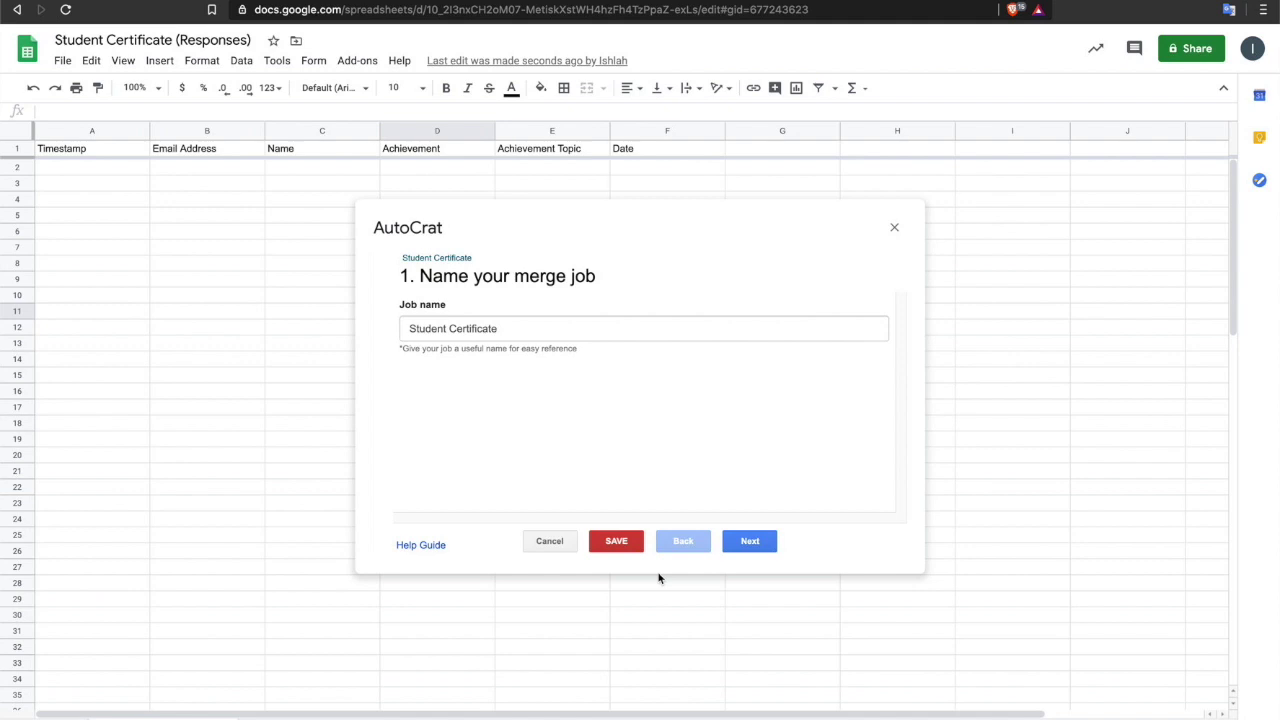
left_click(741, 542)
left_click(741, 542)
left_click(741, 542)
left_click(741, 542)
left_click(741, 542)
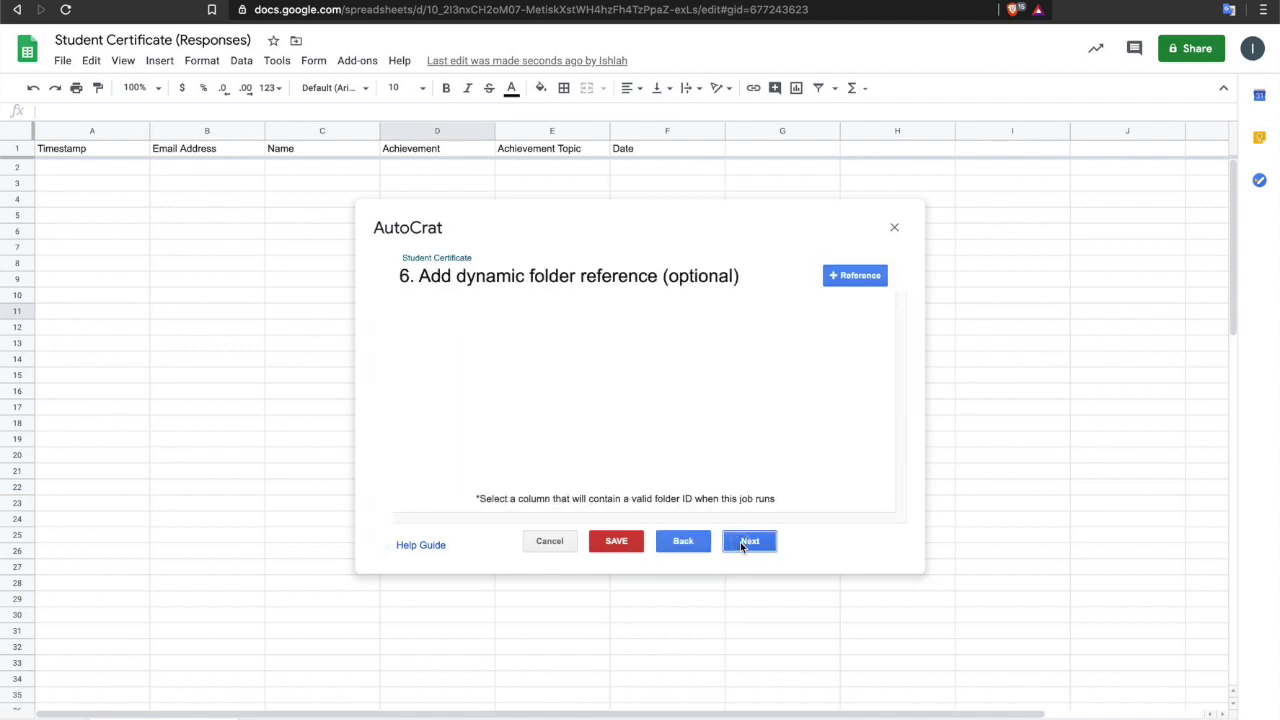
left_click(741, 542)
left_click(741, 542)
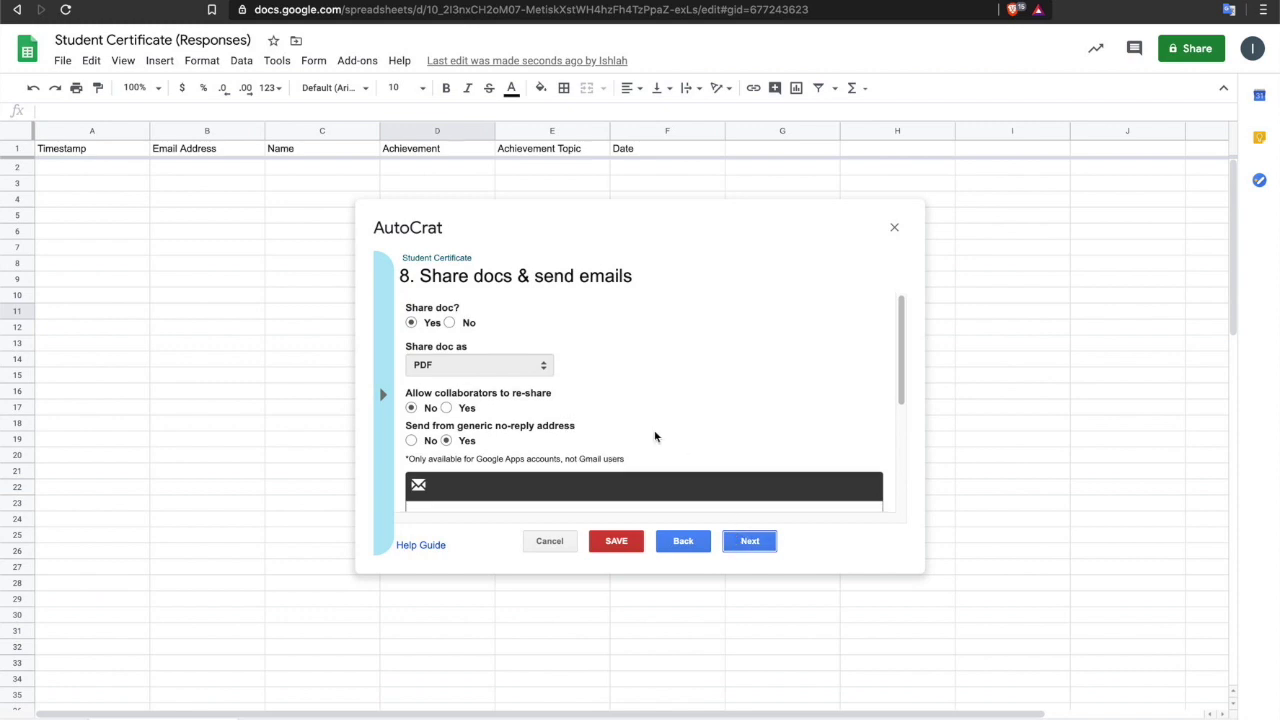
scroll(655, 436, "down", 2)
scroll(660, 450, "down", 3)
left_click(750, 541)
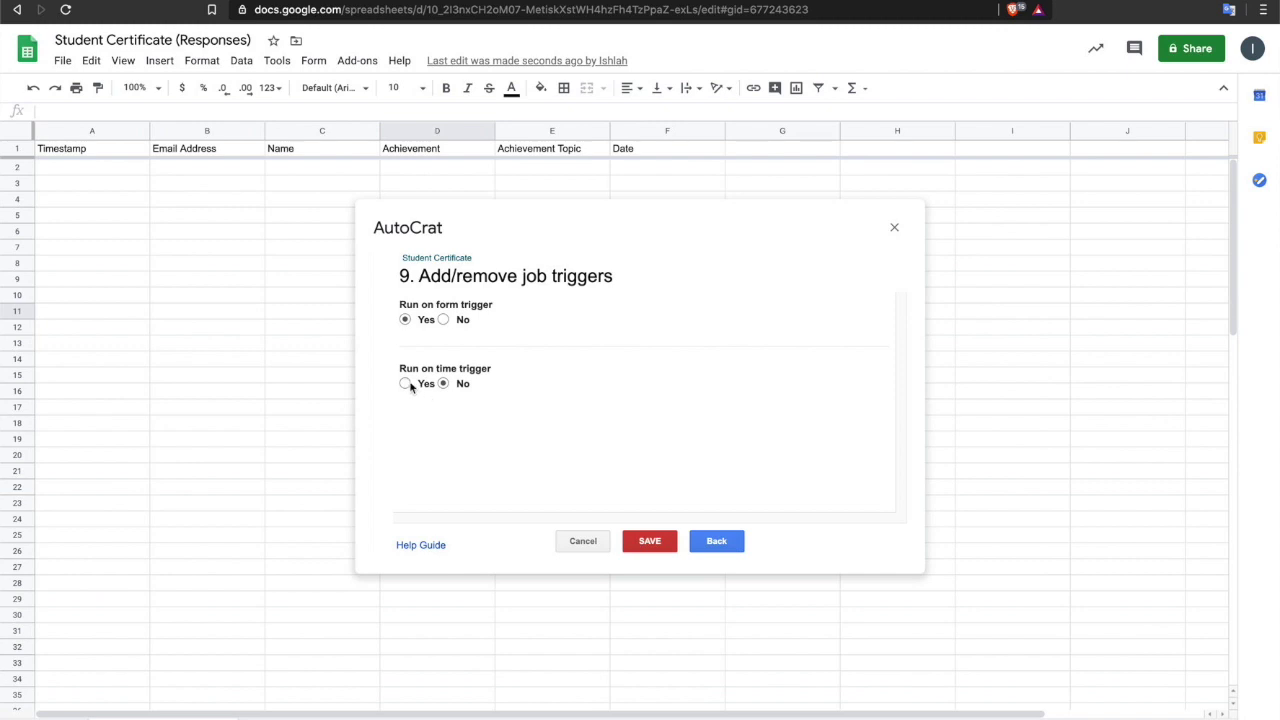
Step: Try a one-hour time trigger, decline enabling it, and save the job again
left_click(405, 384)
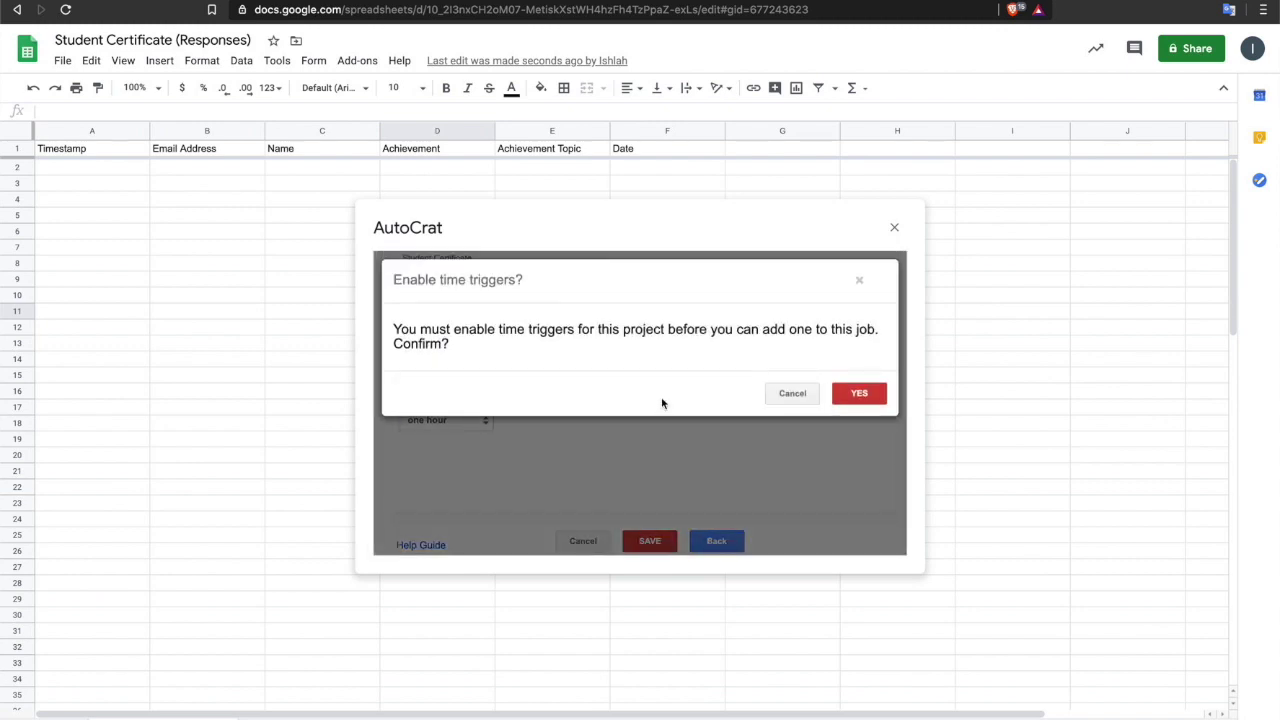
left_click(789, 394)
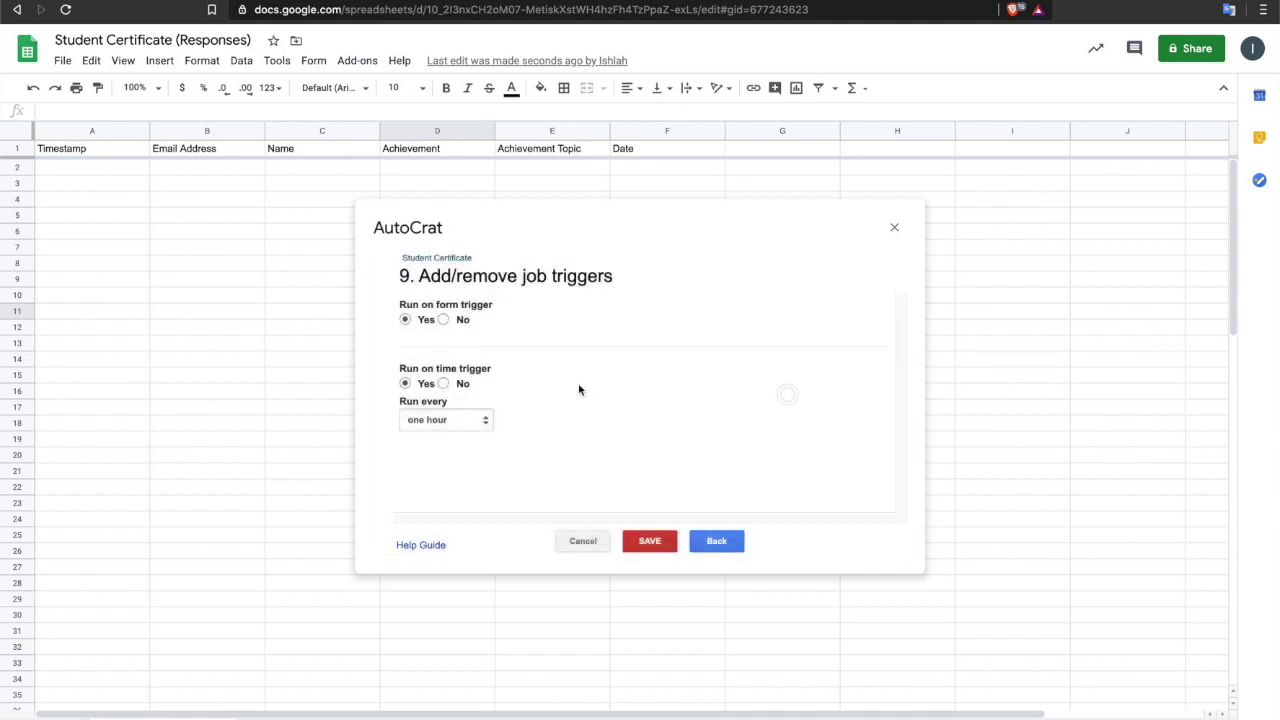
left_click(461, 422)
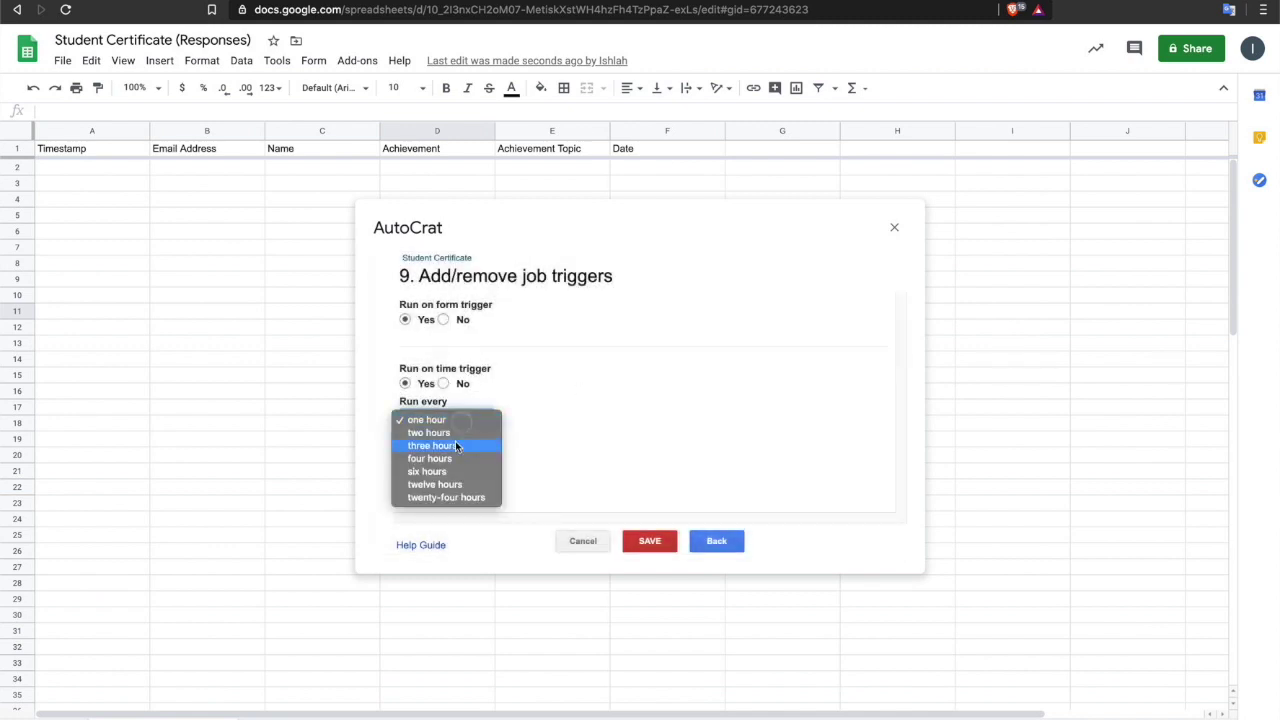
left_click(591, 362)
left_click(443, 383)
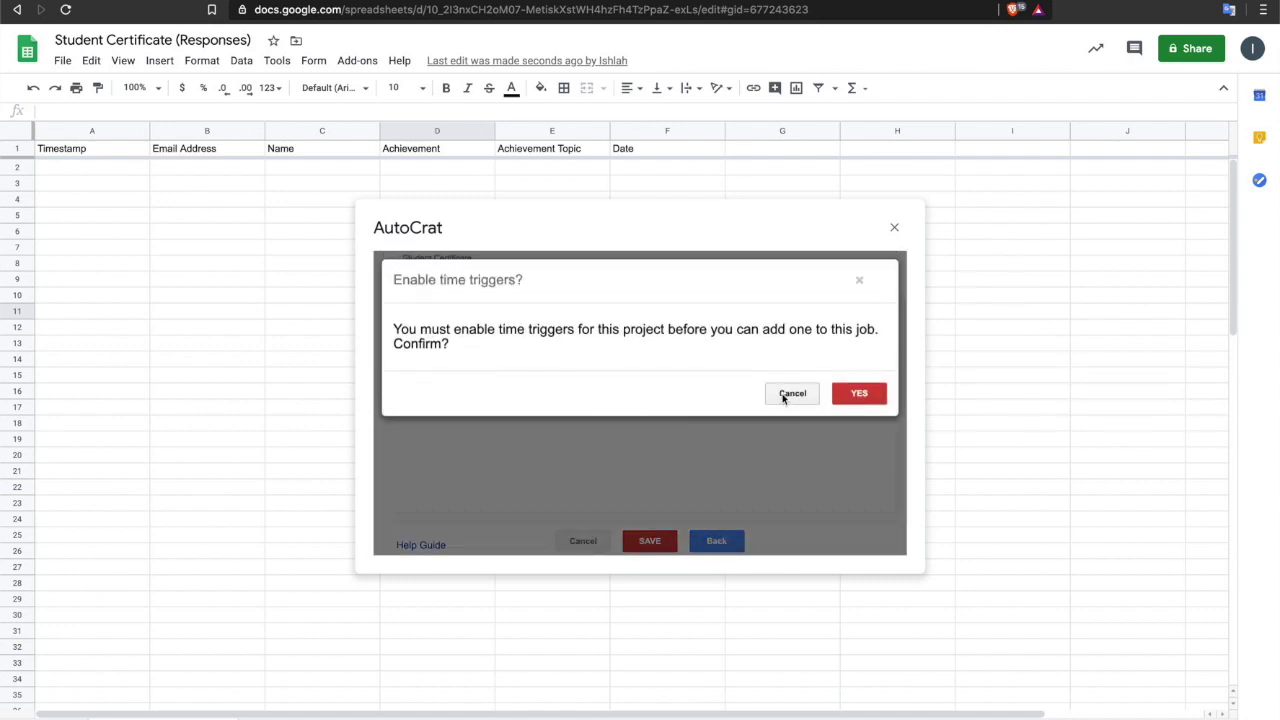
left_click(858, 395)
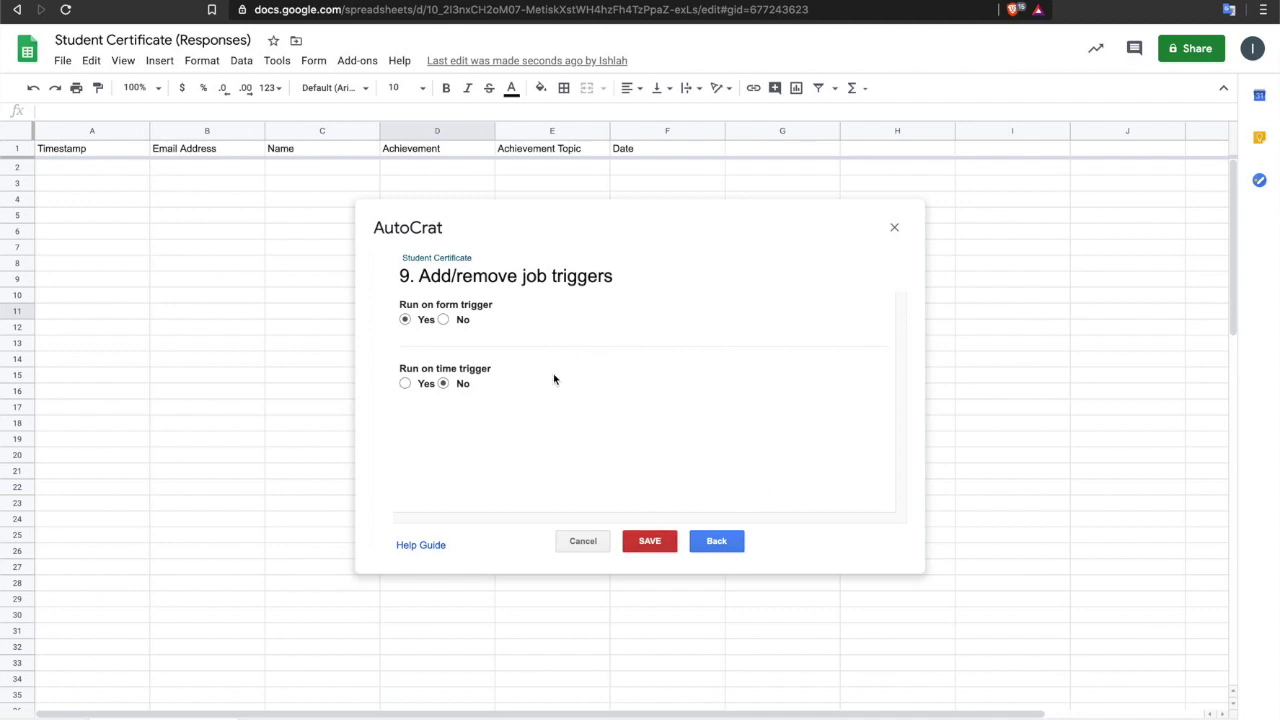
left_click(651, 540)
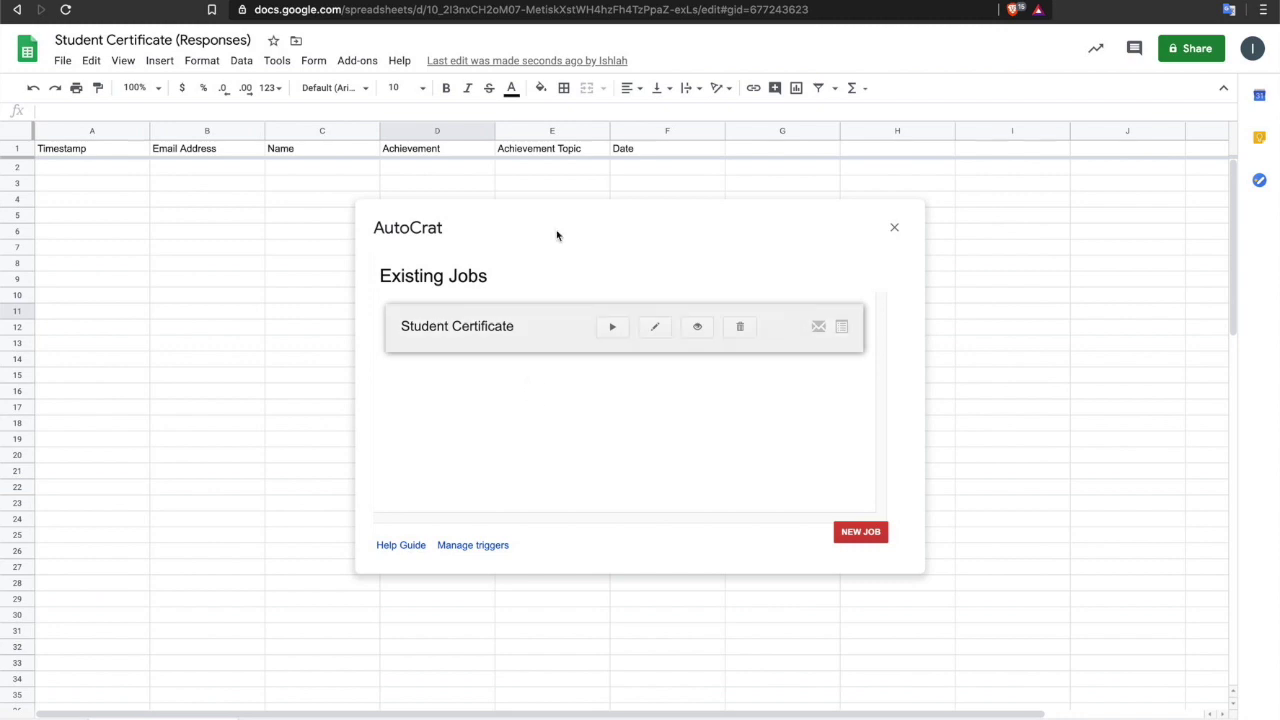
Step: Run the job now, close AutoCrat, and go back to the form editor with Alt+Left
left_click(611, 330)
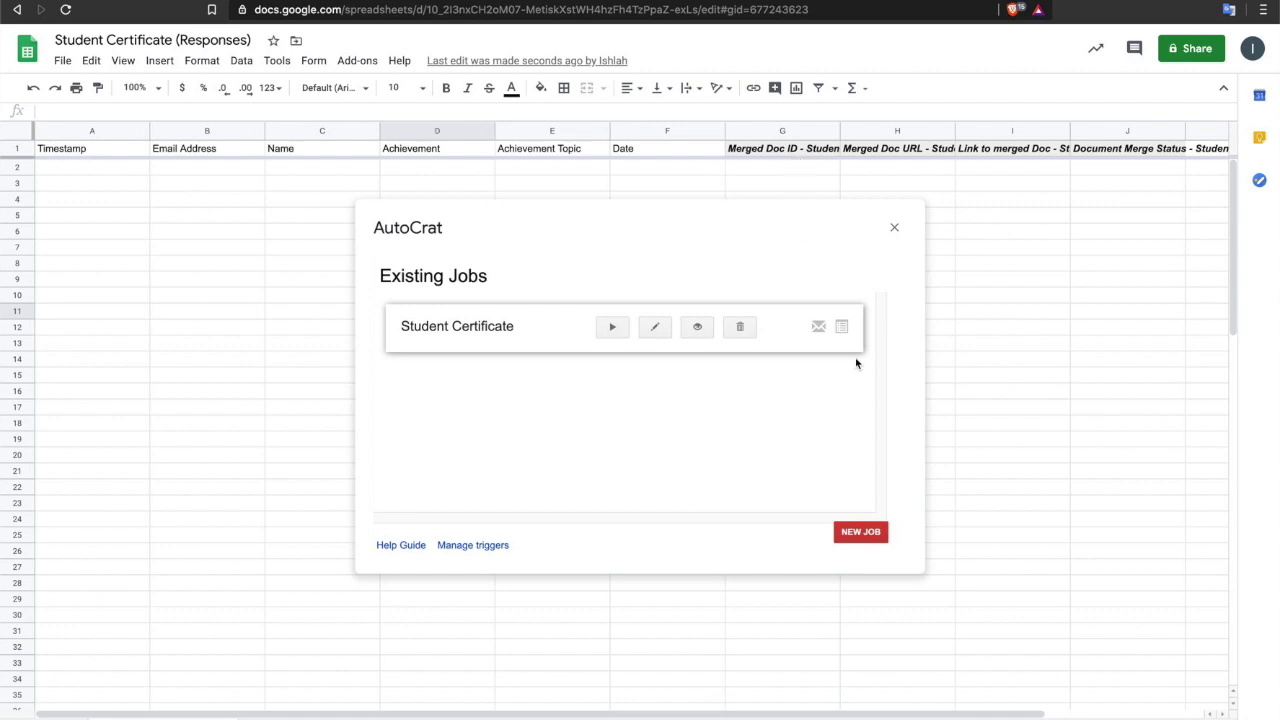
left_click(894, 228)
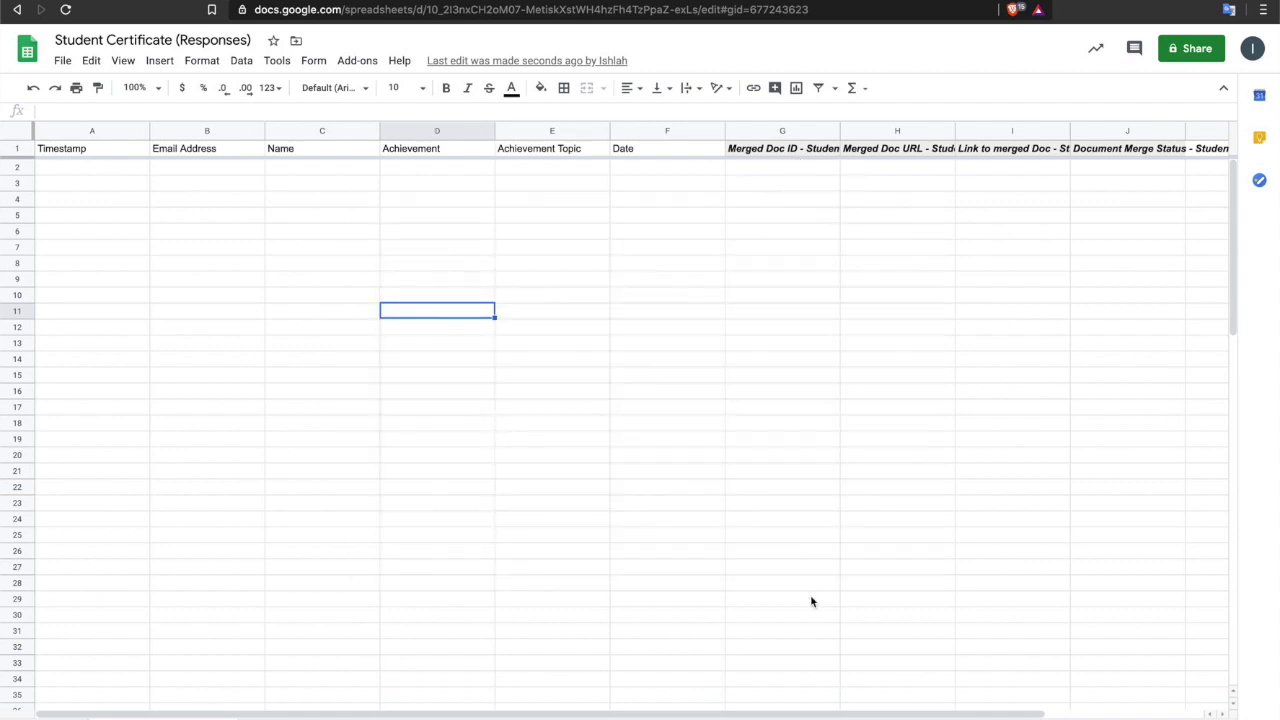
left_click_drag(892, 716, 971, 710)
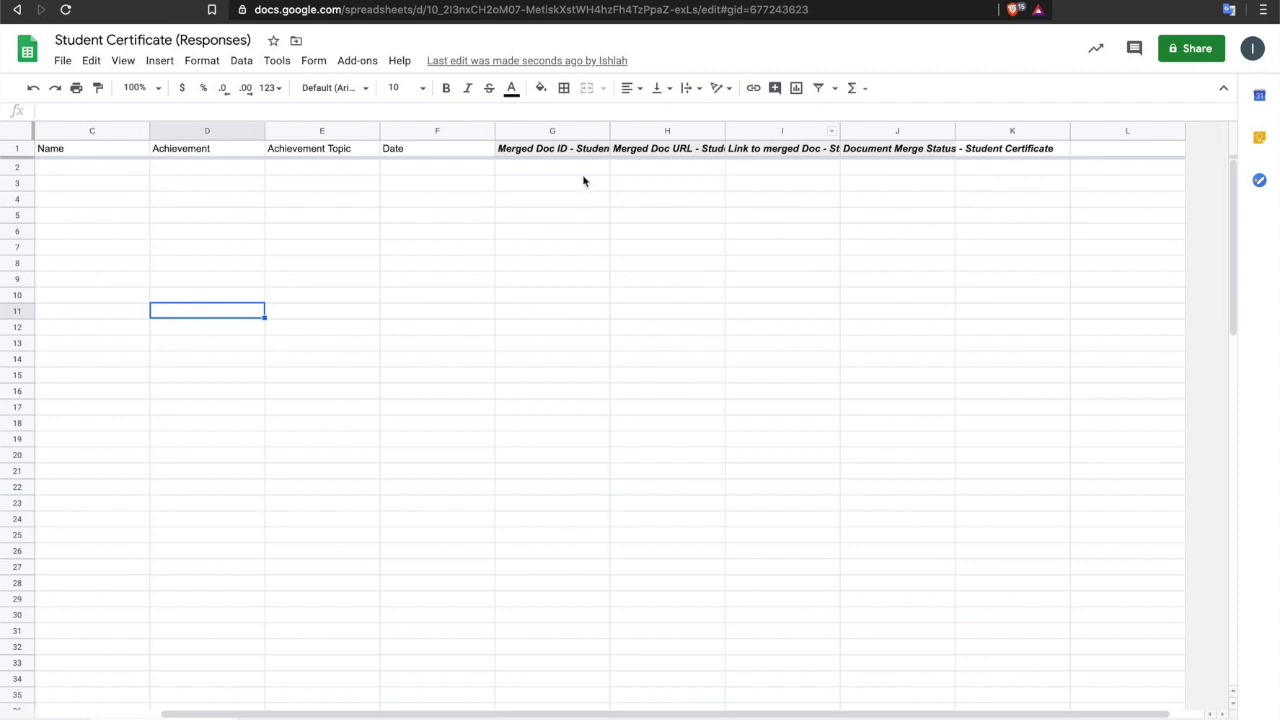
left_click_drag(852, 712, 726, 710)
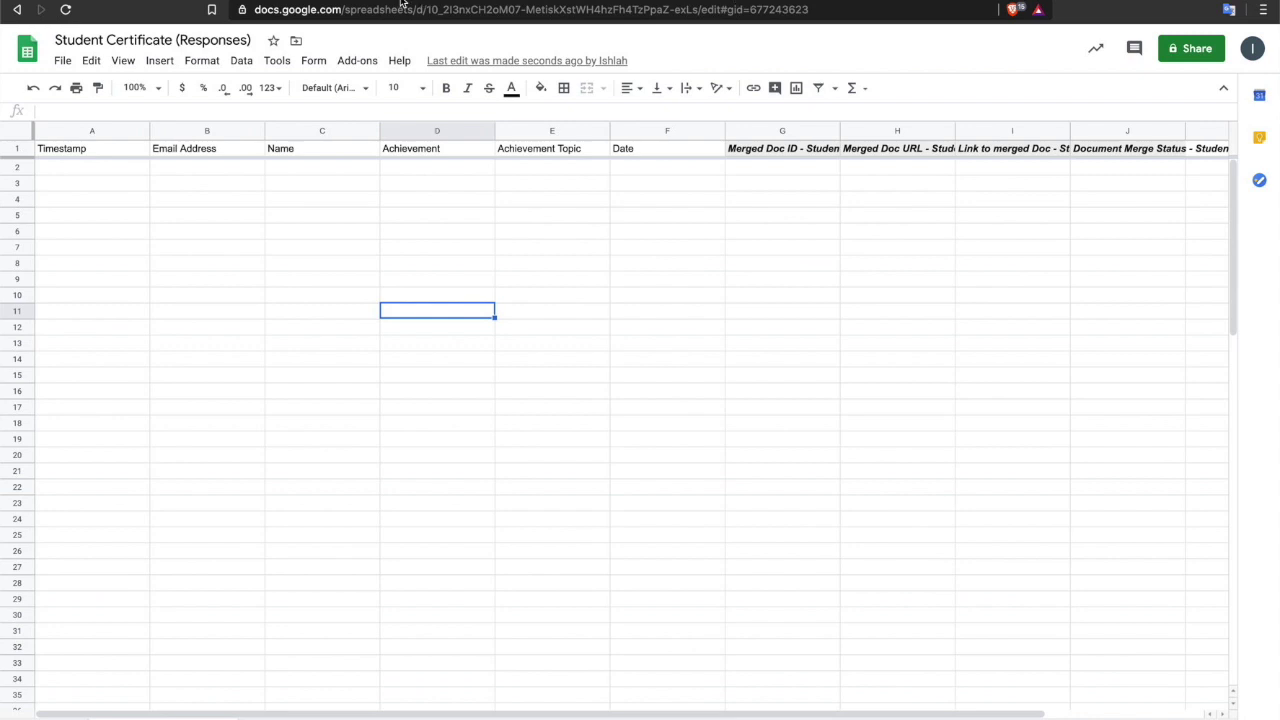
key("alt+Left")
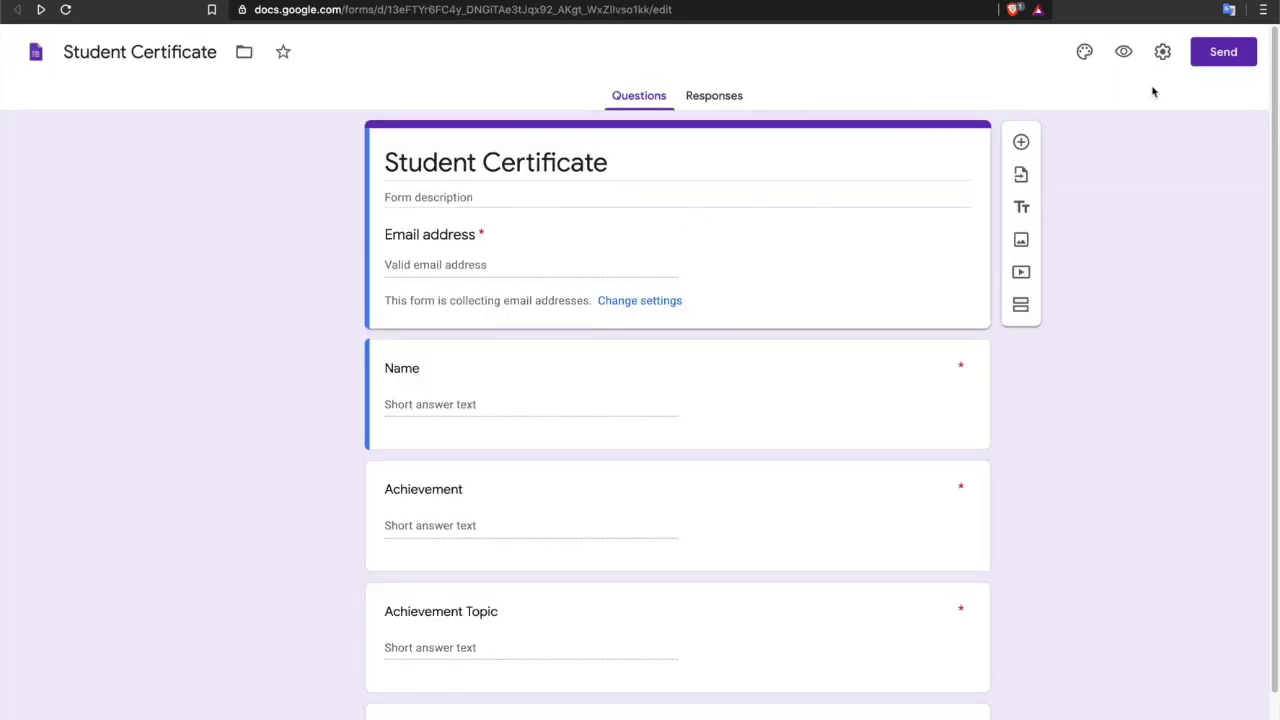
Step: Preview the form and enter the respondent's email, full name, and achievement '5th Grade Rewards'
left_click(1123, 55)
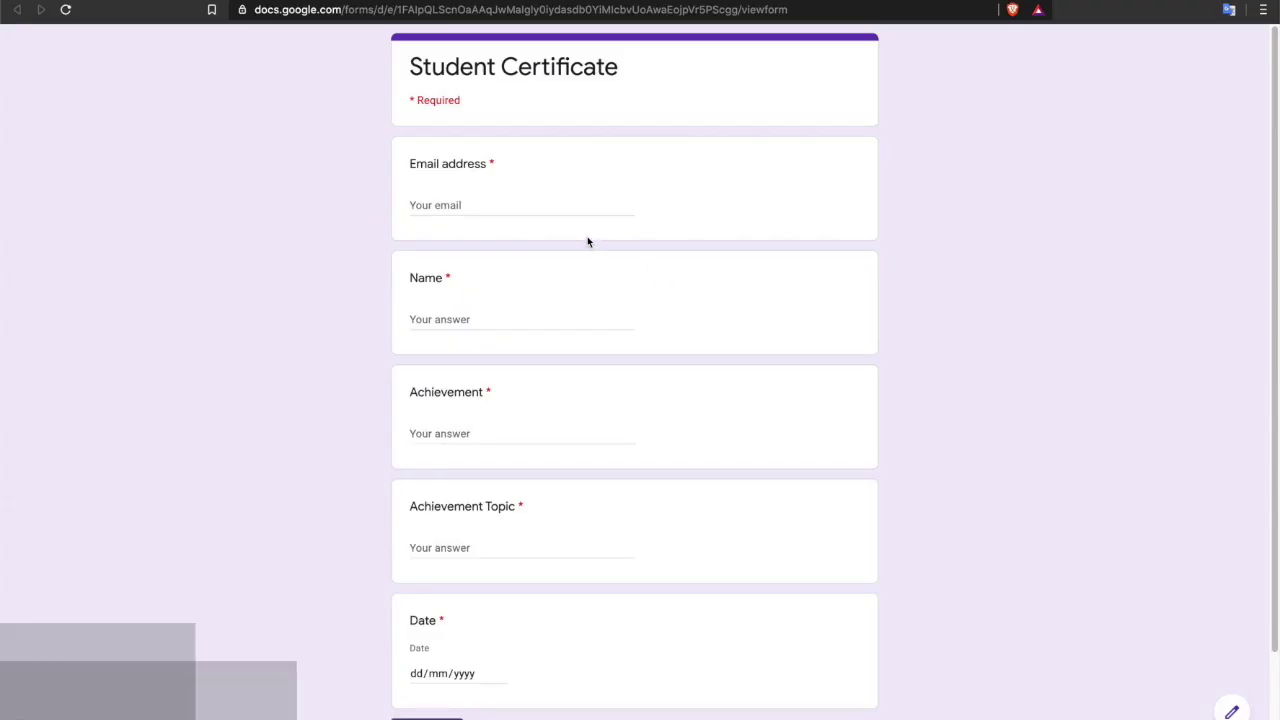
left_click(573, 208)
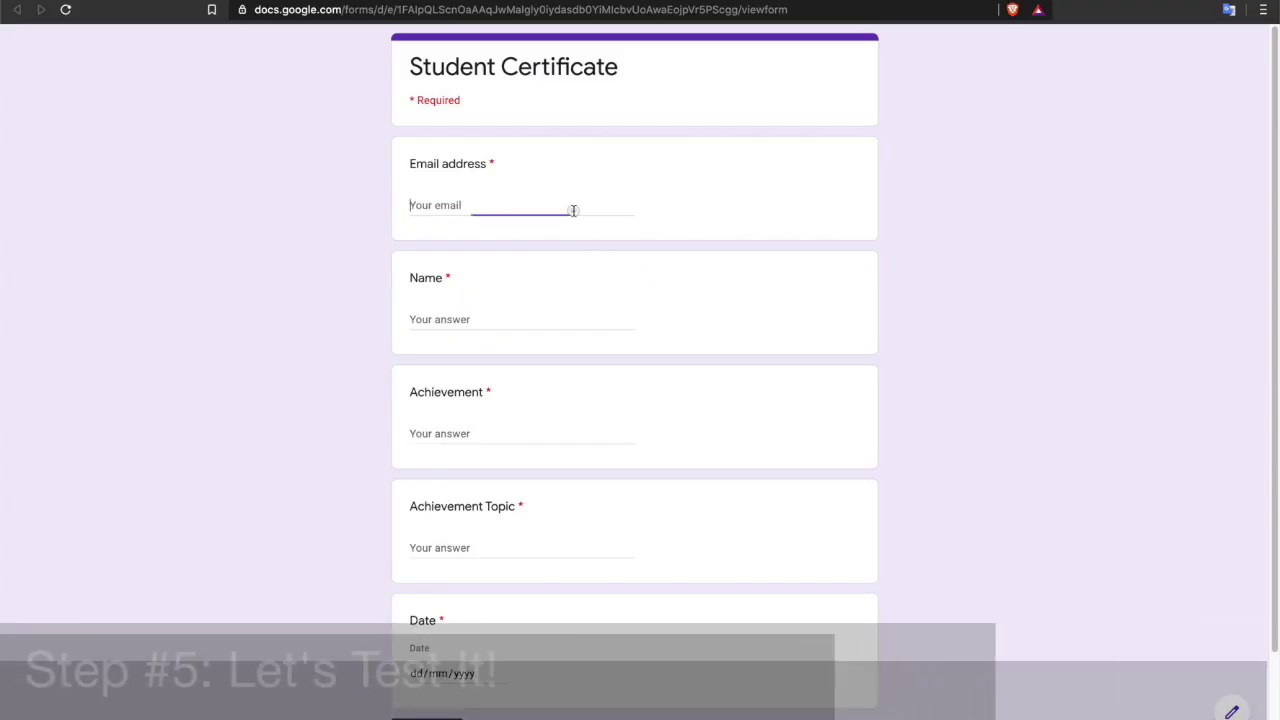
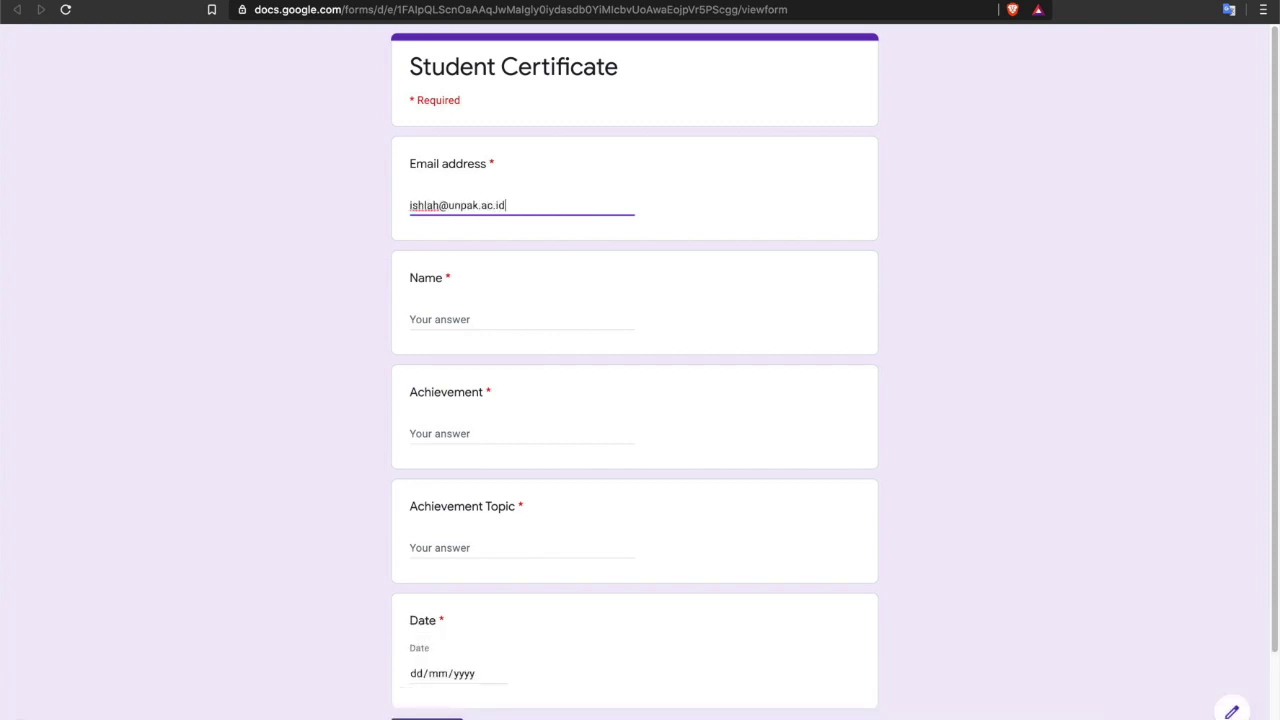
left_click(520, 319)
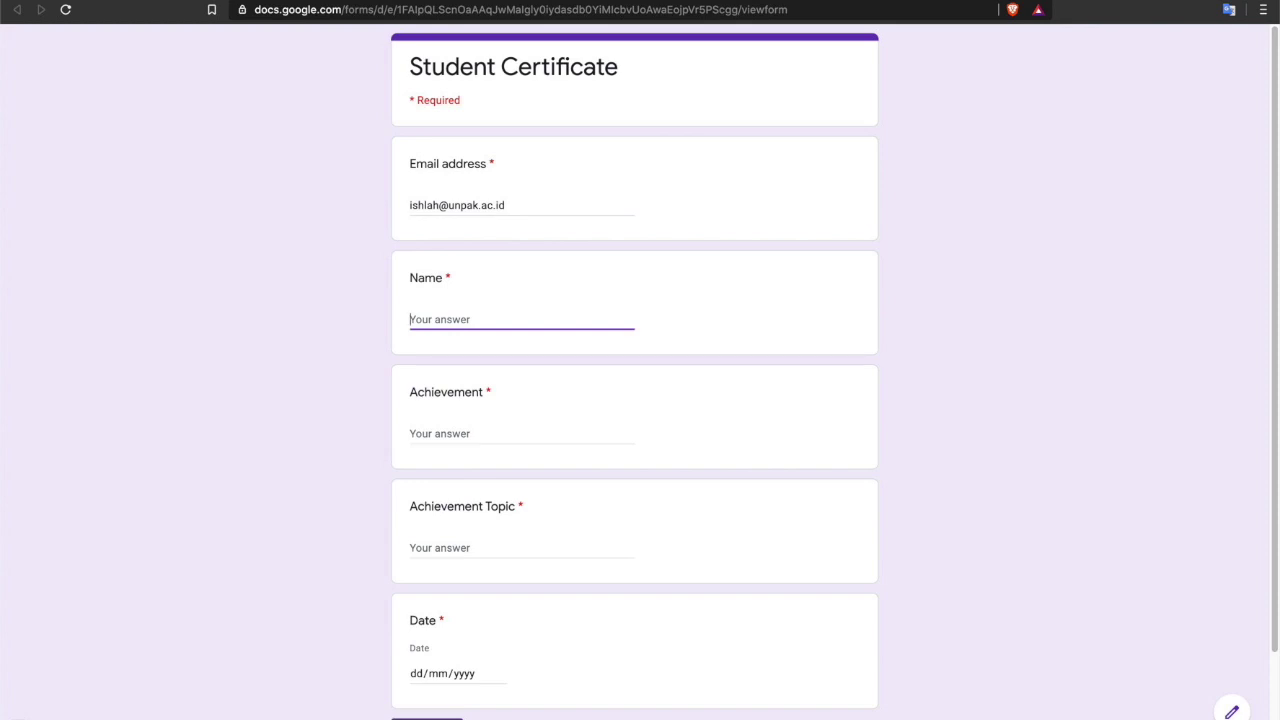
left_click(520, 433)
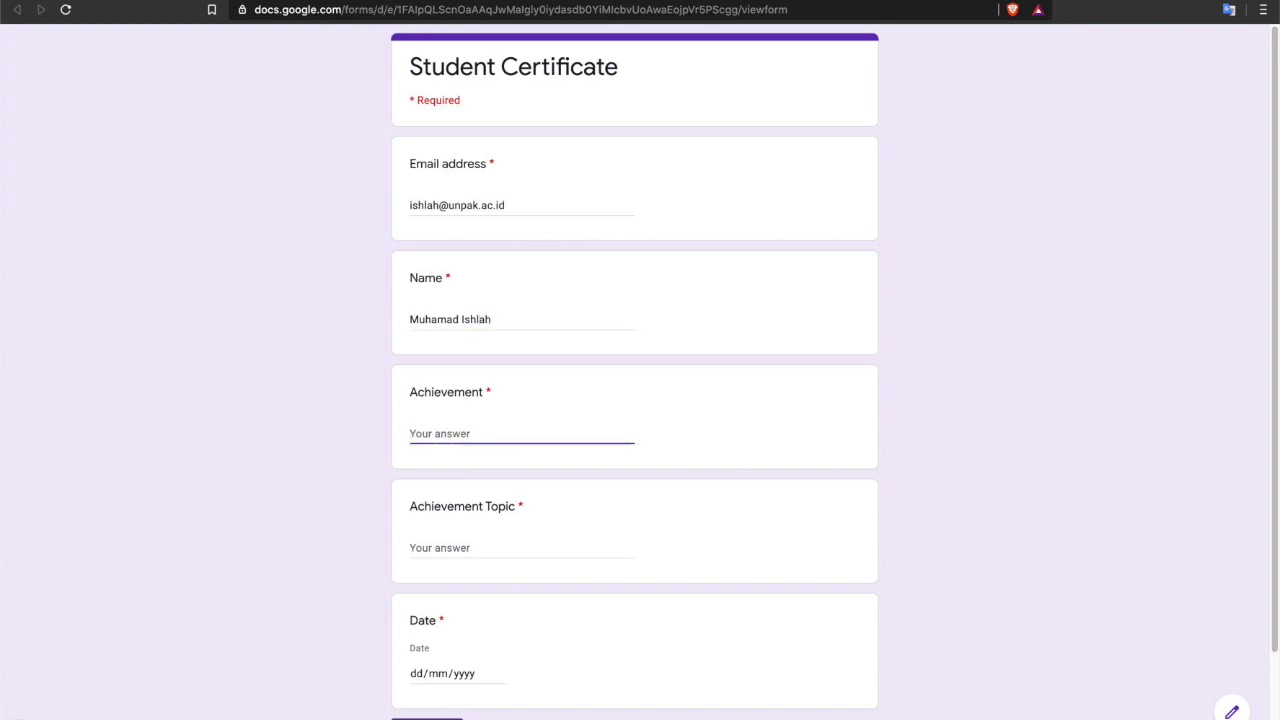
type("Creating")
key("BackSpace")
key("BackSpace")
key("BackSpace")
key("BackSpace")
key("BackSpace")
key("BackSpace")
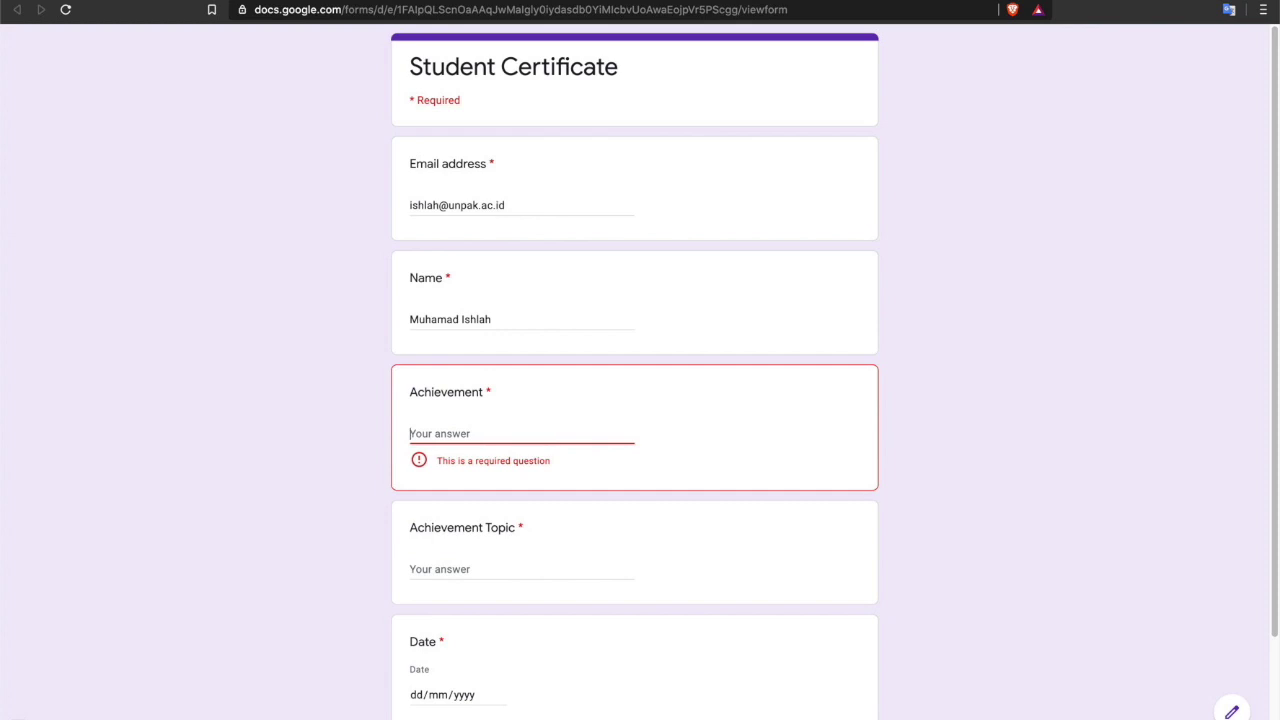
type("%th")
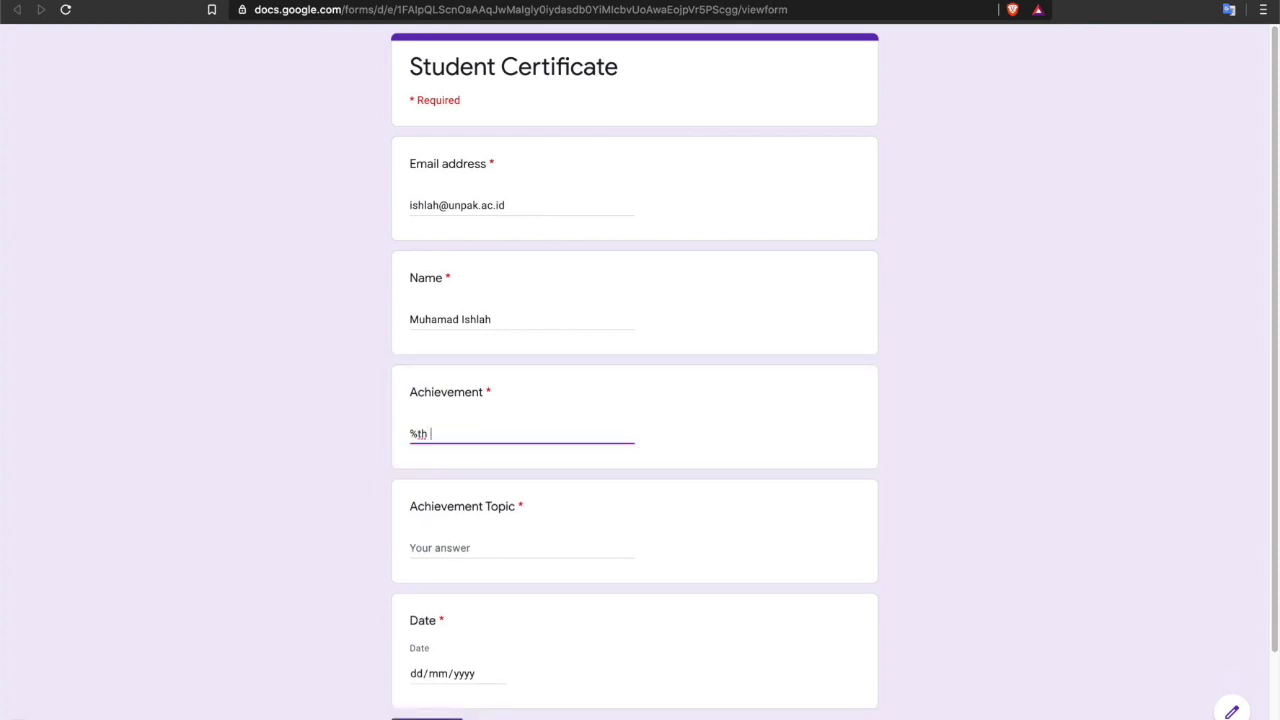
key("BackSpace")
type("5th ")
type("Grade Re")
type("wards")
Step: Answer topic 'Creating More Blogposts in This Year', pick date 14 June 2020, and submit
left_click(498, 543)
type("Creating ")
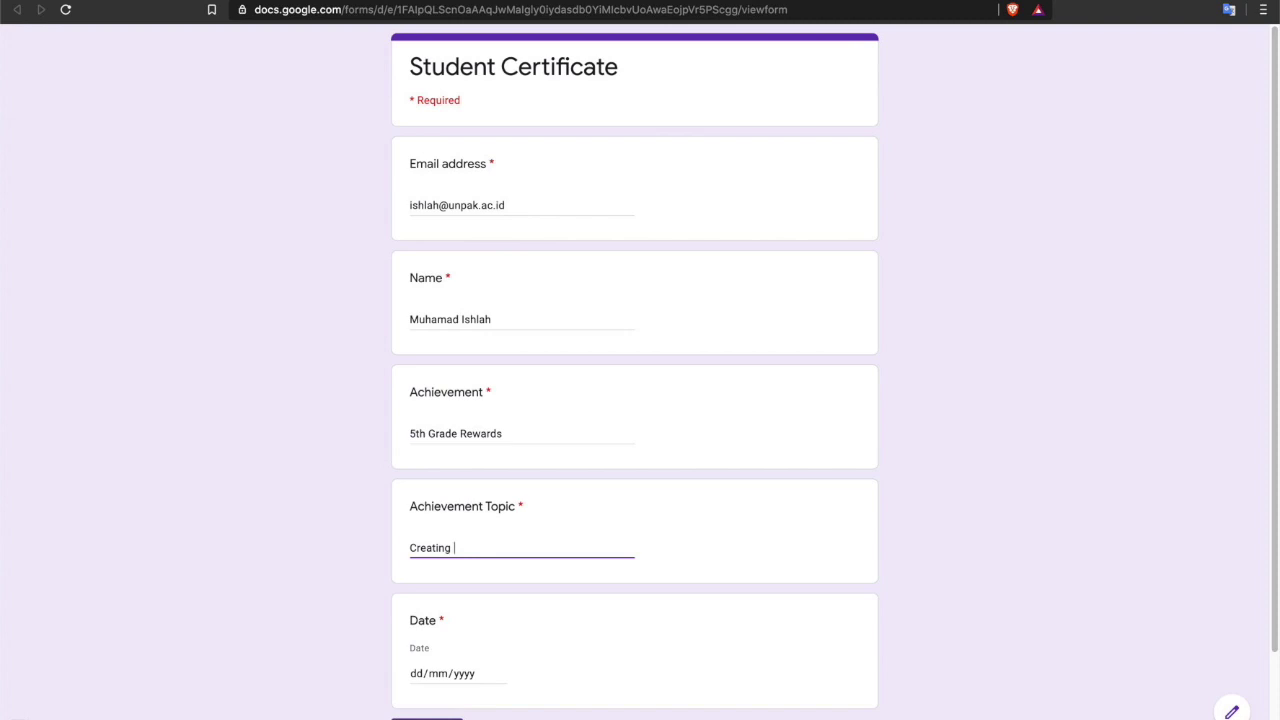
type("More Bl")
type("ogposts in This Y")
type("ear")
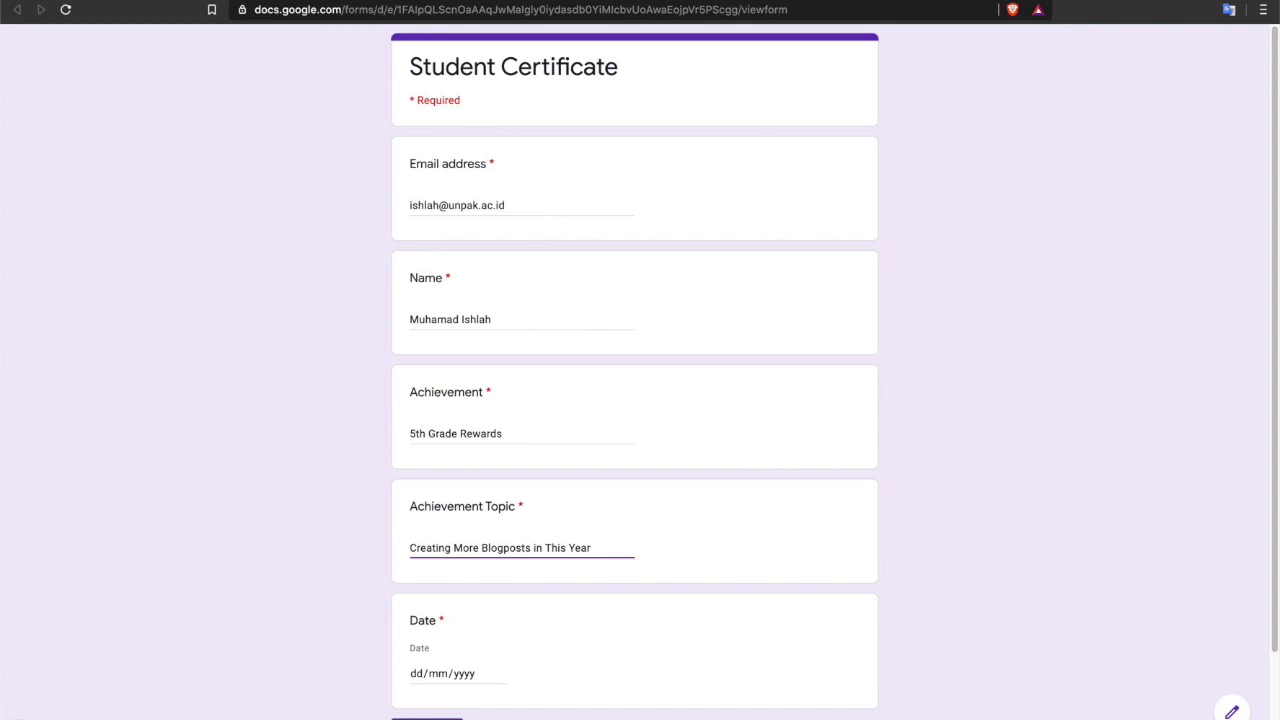
scroll(458, 537, "down", 2)
left_click(462, 565)
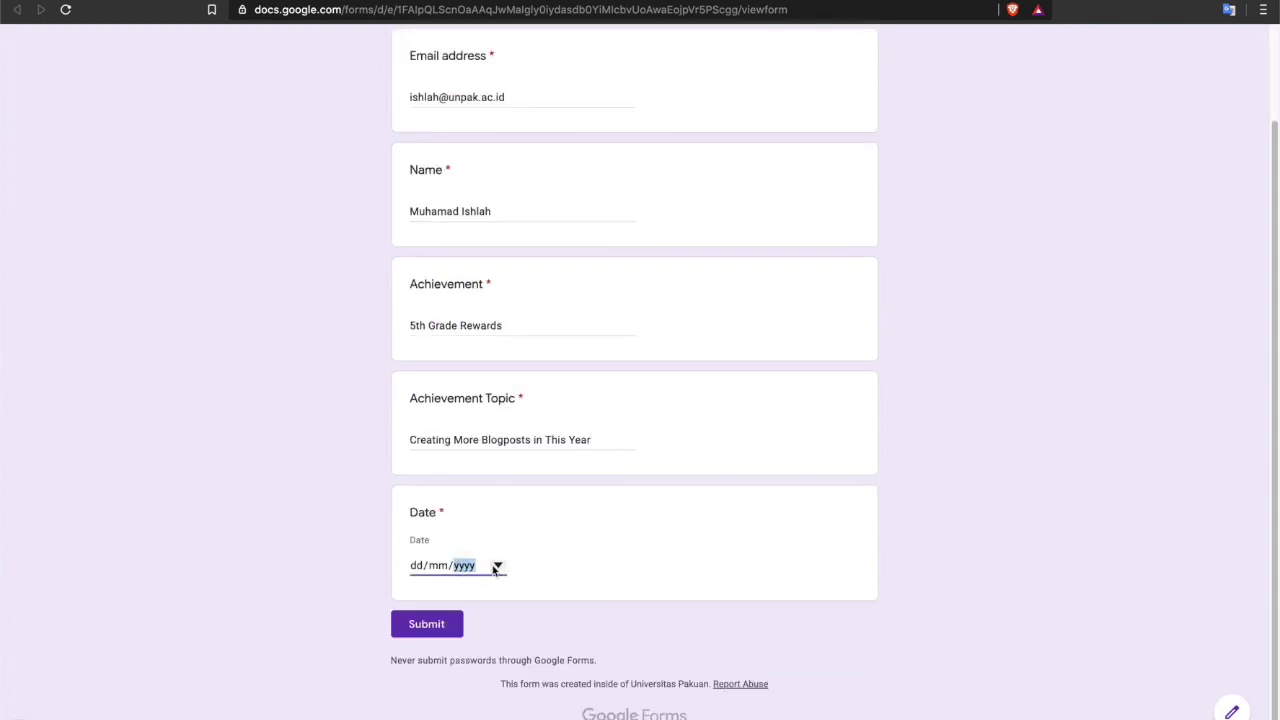
left_click(495, 564)
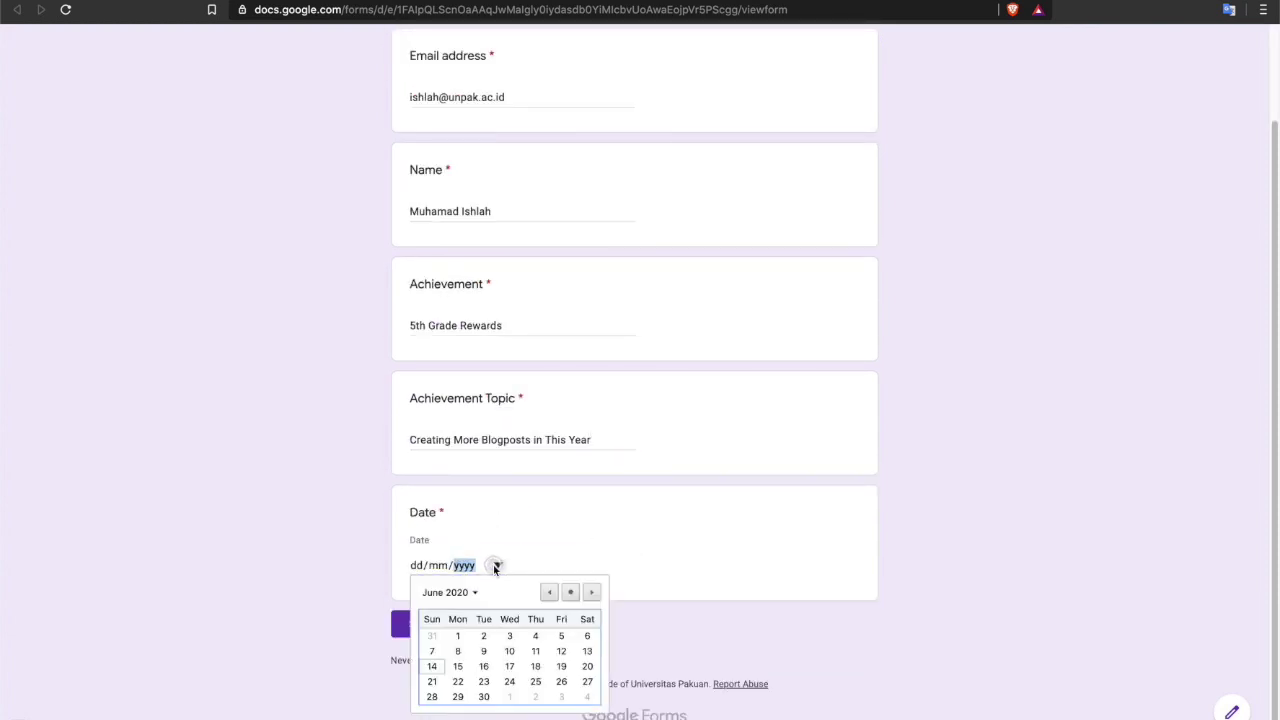
left_click(438, 668)
scroll(546, 543, "up", 2)
scroll(546, 543, "down", 2)
left_click(455, 627)
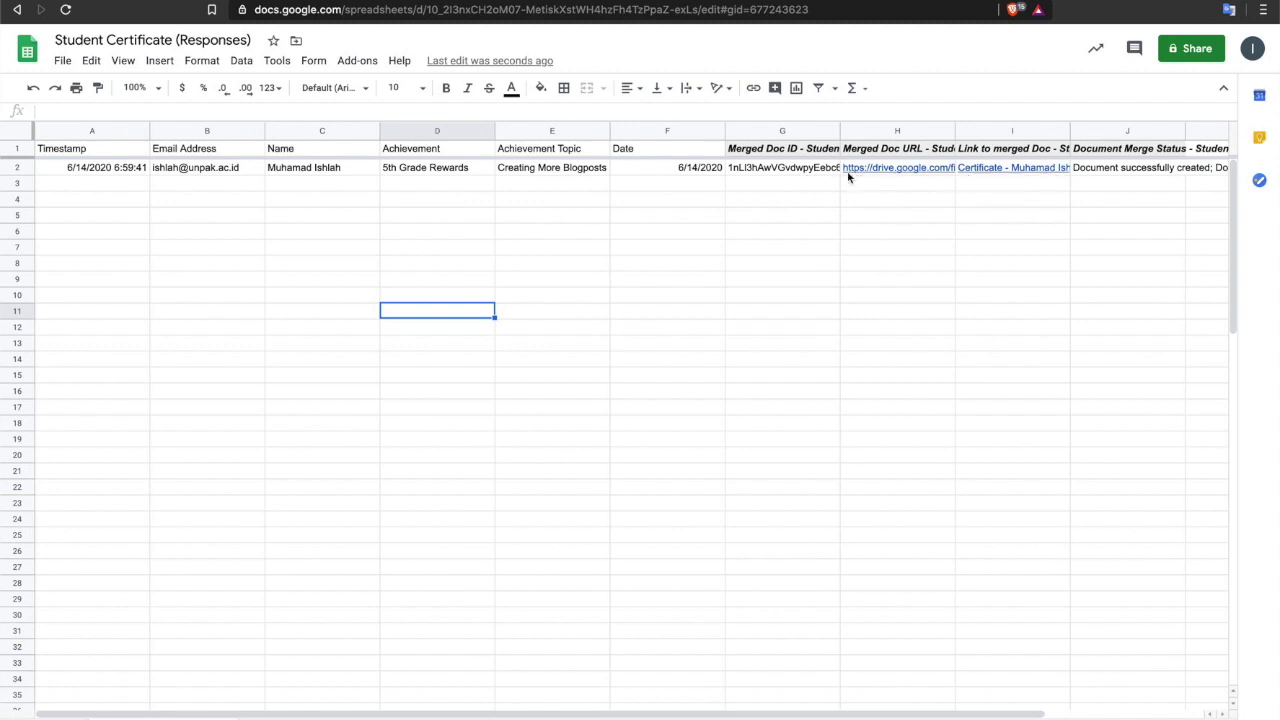
Step: Follow row 2's Merged Doc URL and preview the certificate PDF in the Drive Certificates folder
left_click(878, 182)
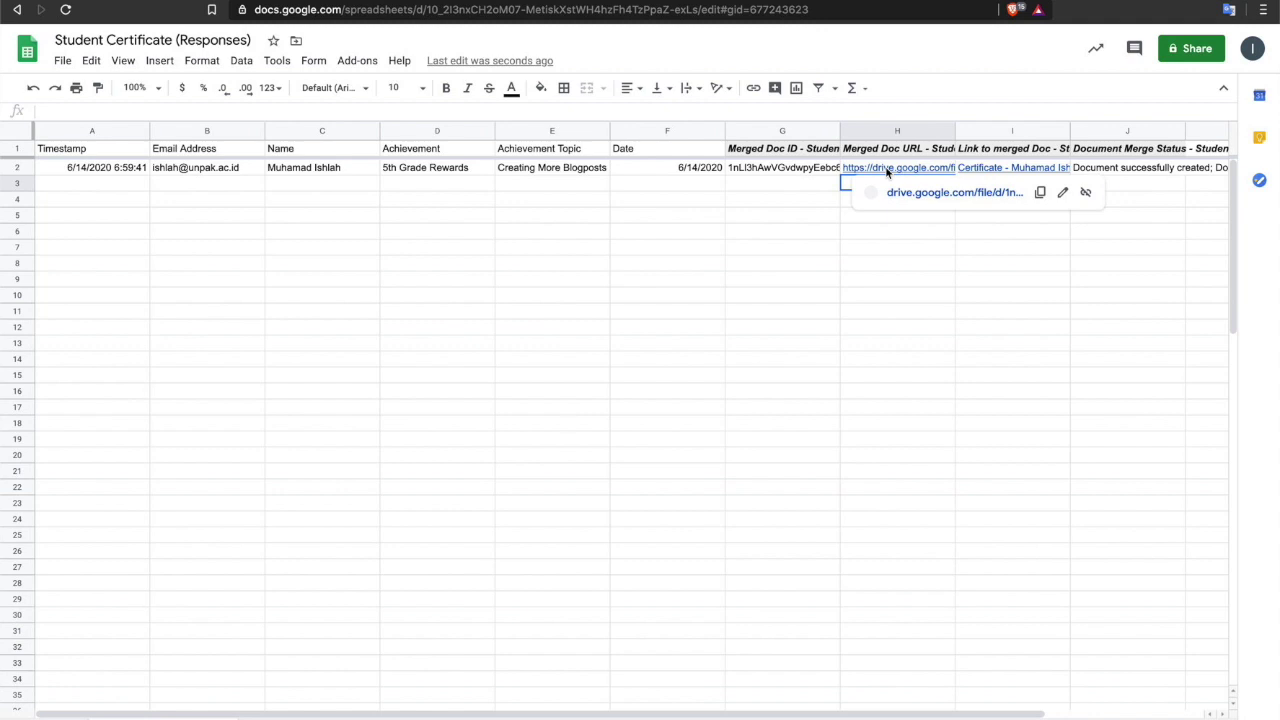
left_click(160, 3)
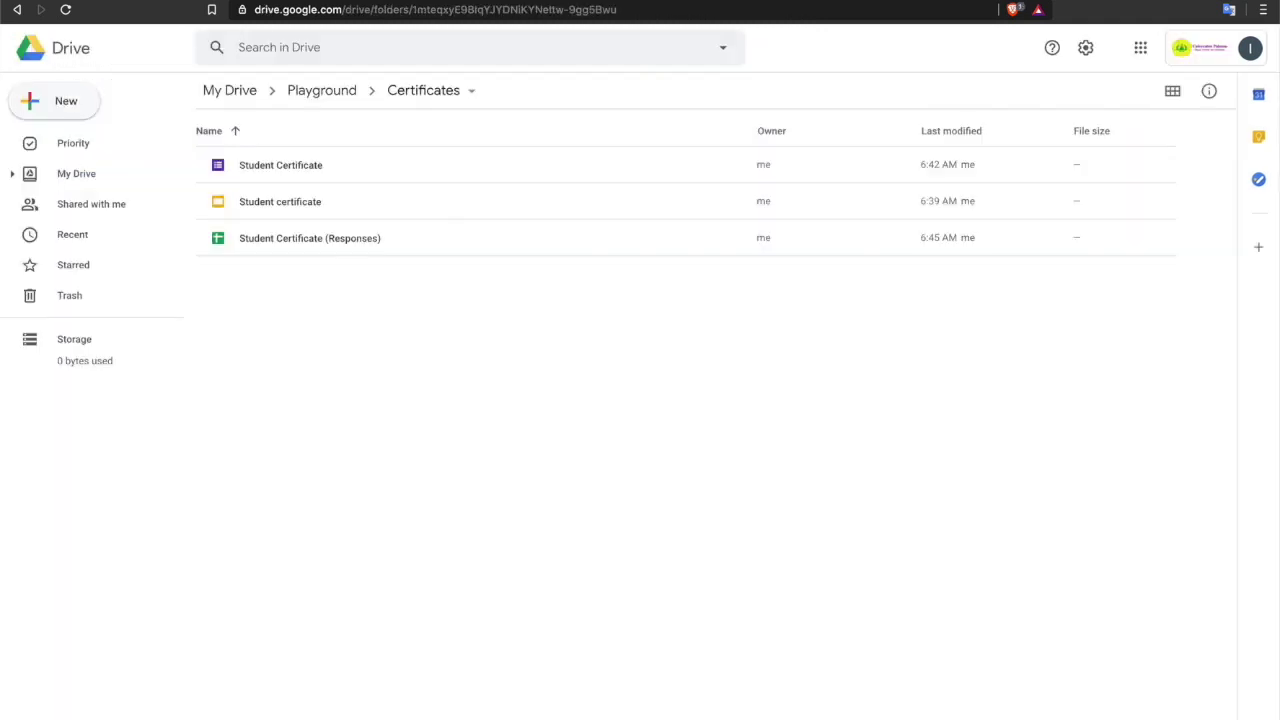
double_click(313, 164)
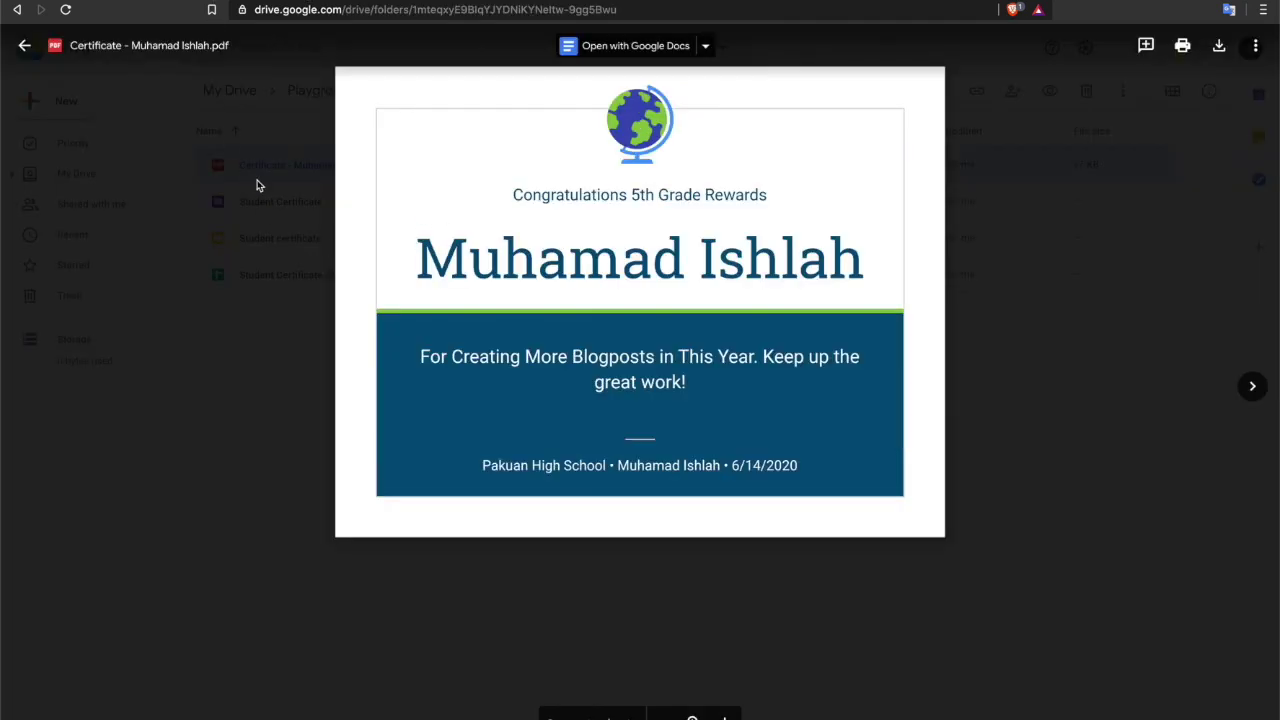
left_click(320, 210)
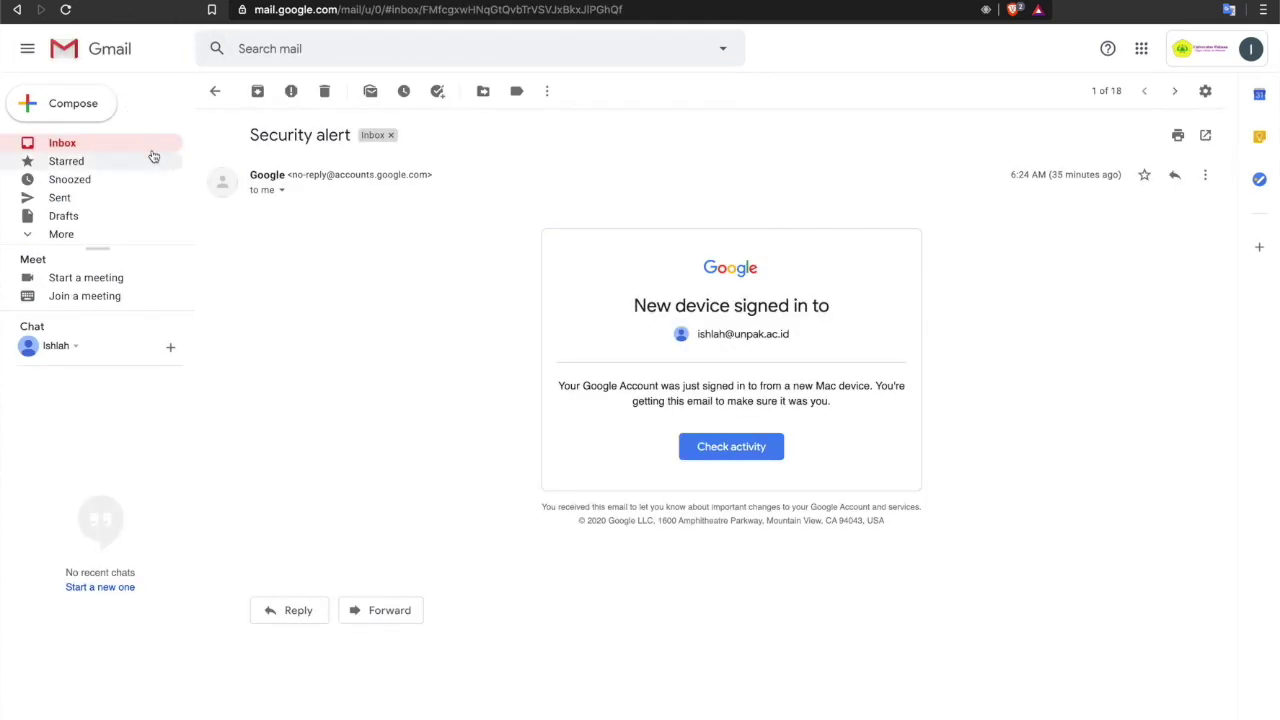
Step: Open the noreply Certificate email from the inbox's Updates category
left_click(131, 142)
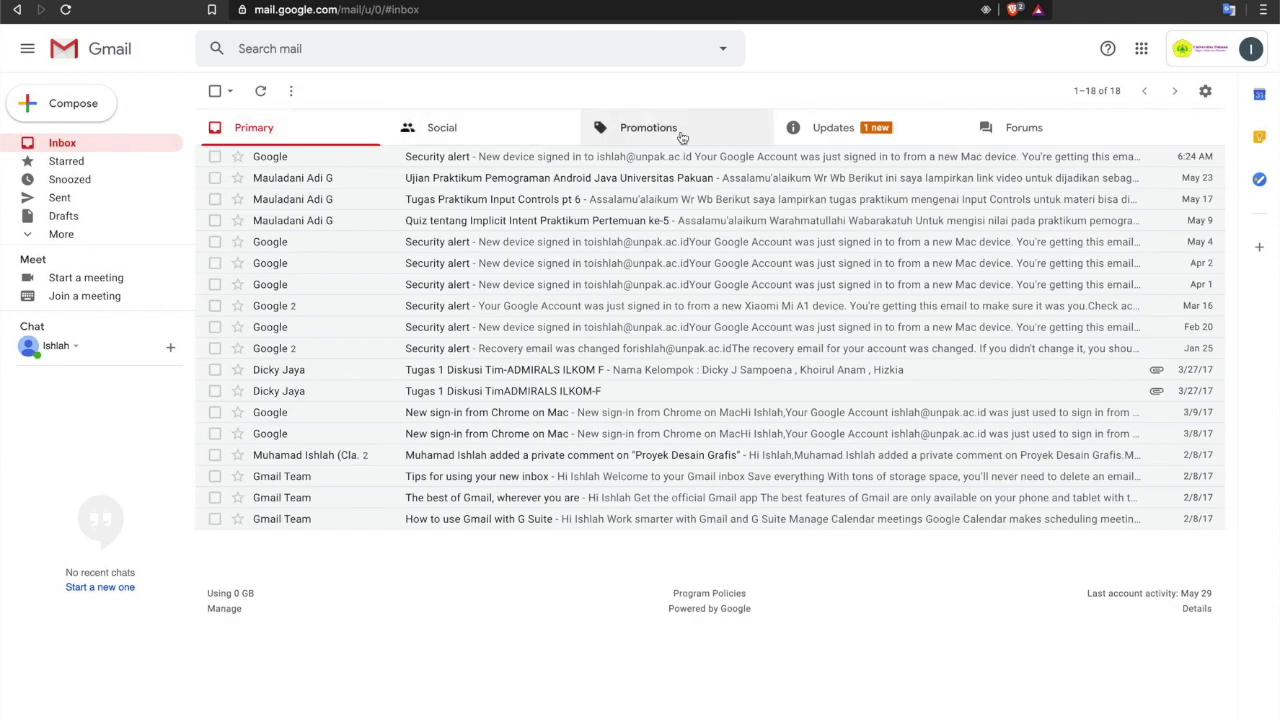
left_click(840, 148)
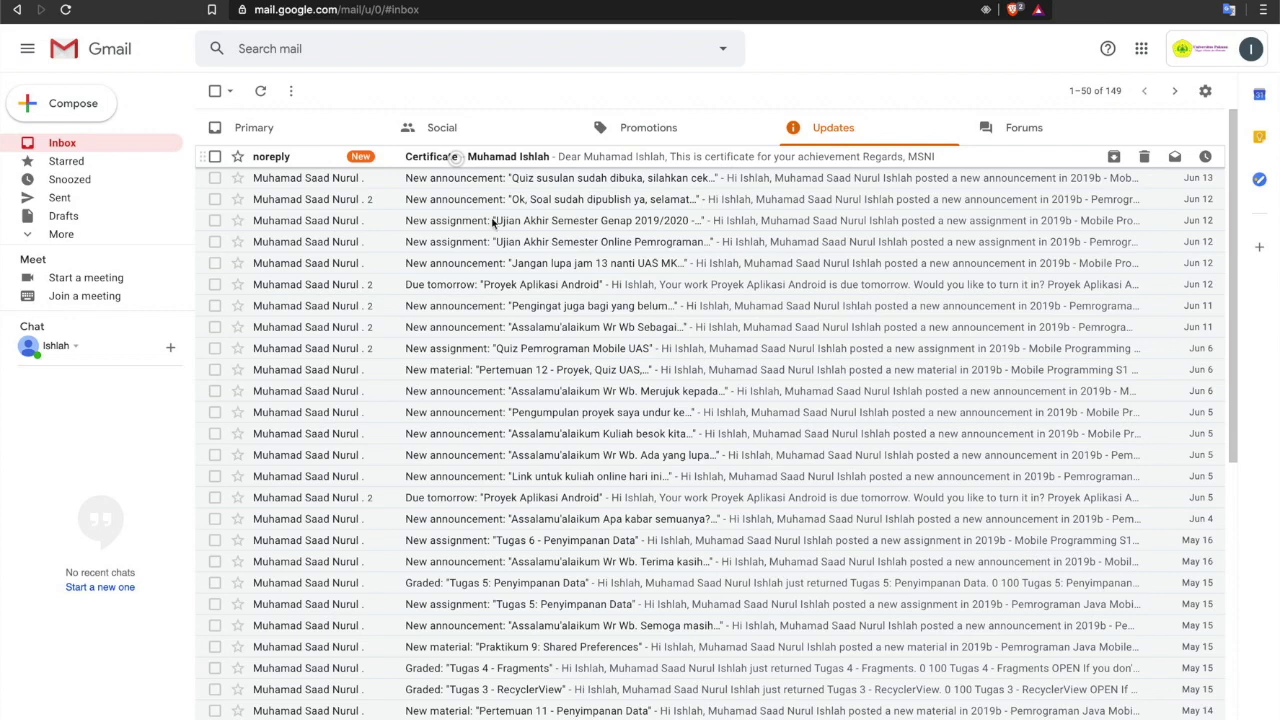
left_click(457, 160)
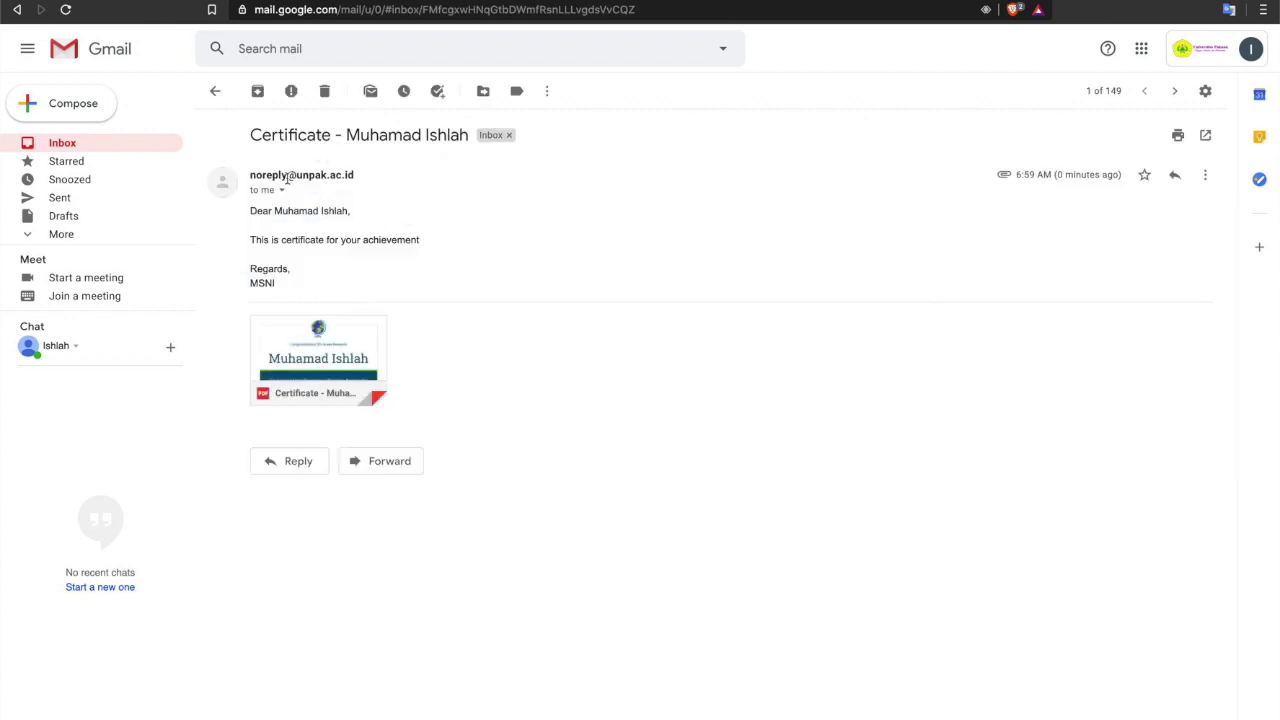
Step: Preview the attached certificate PDF, then return to the Drive Certificates folder
mouse_move(350, 350)
left_click(347, 353)
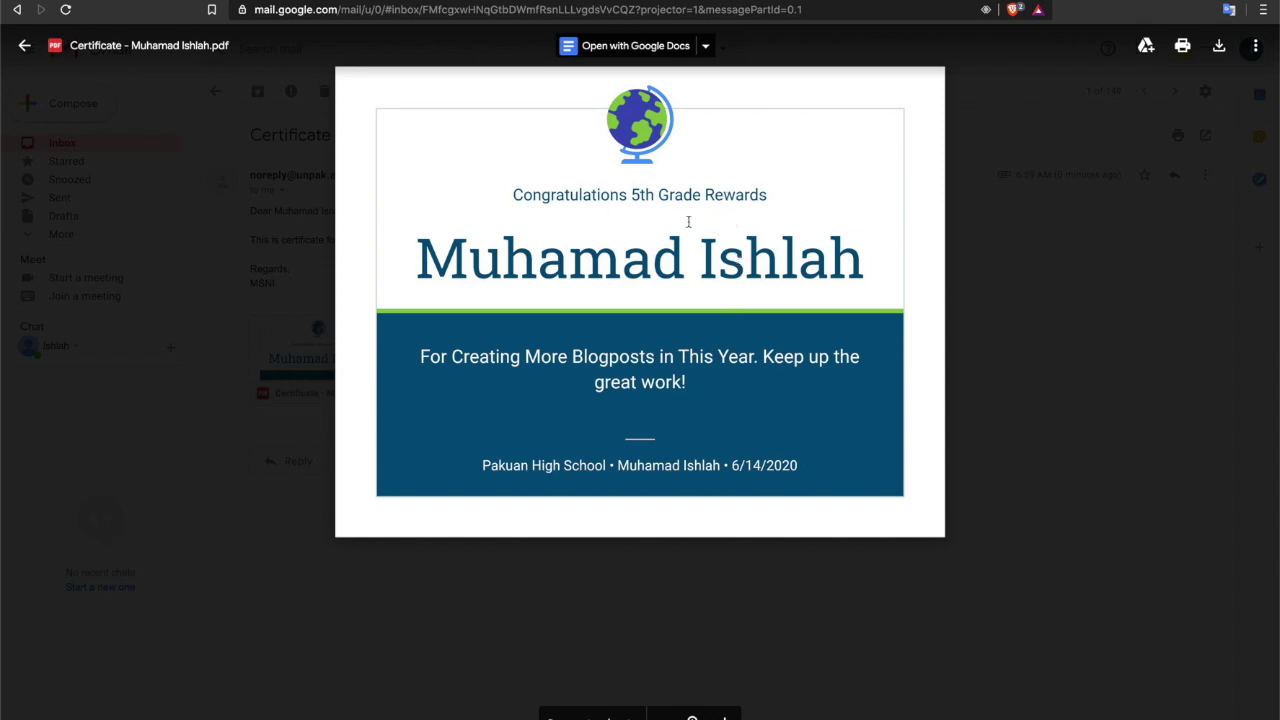
left_click(1036, 248)
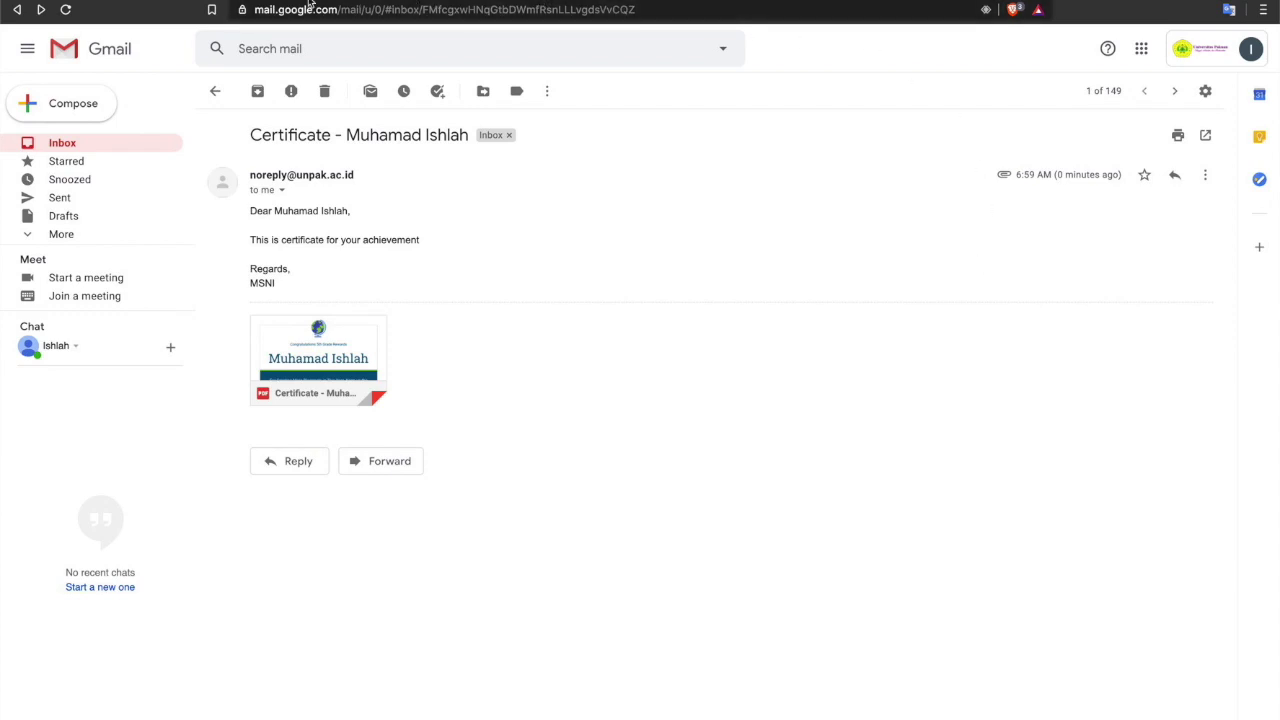
left_click(230, 3)
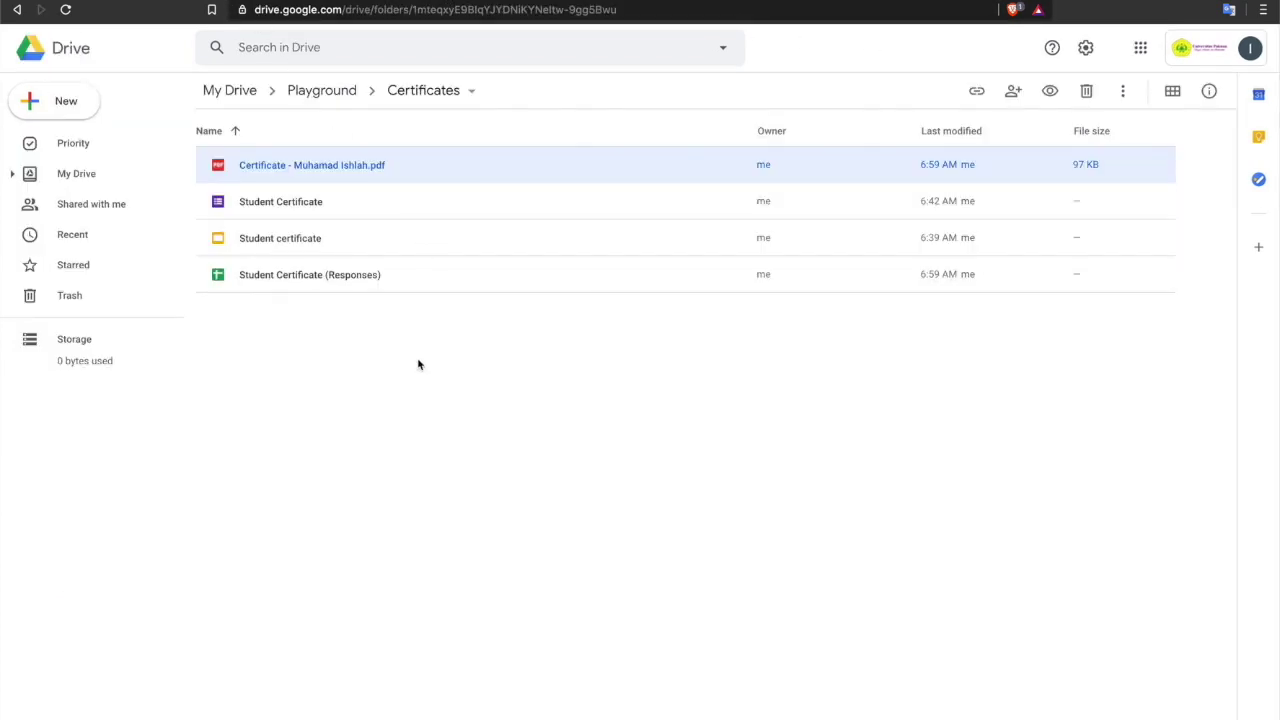
Step: Deselect the certificate PDF and open the Student Certificate (Responses) spreadsheet in Sheets
left_click(443, 372)
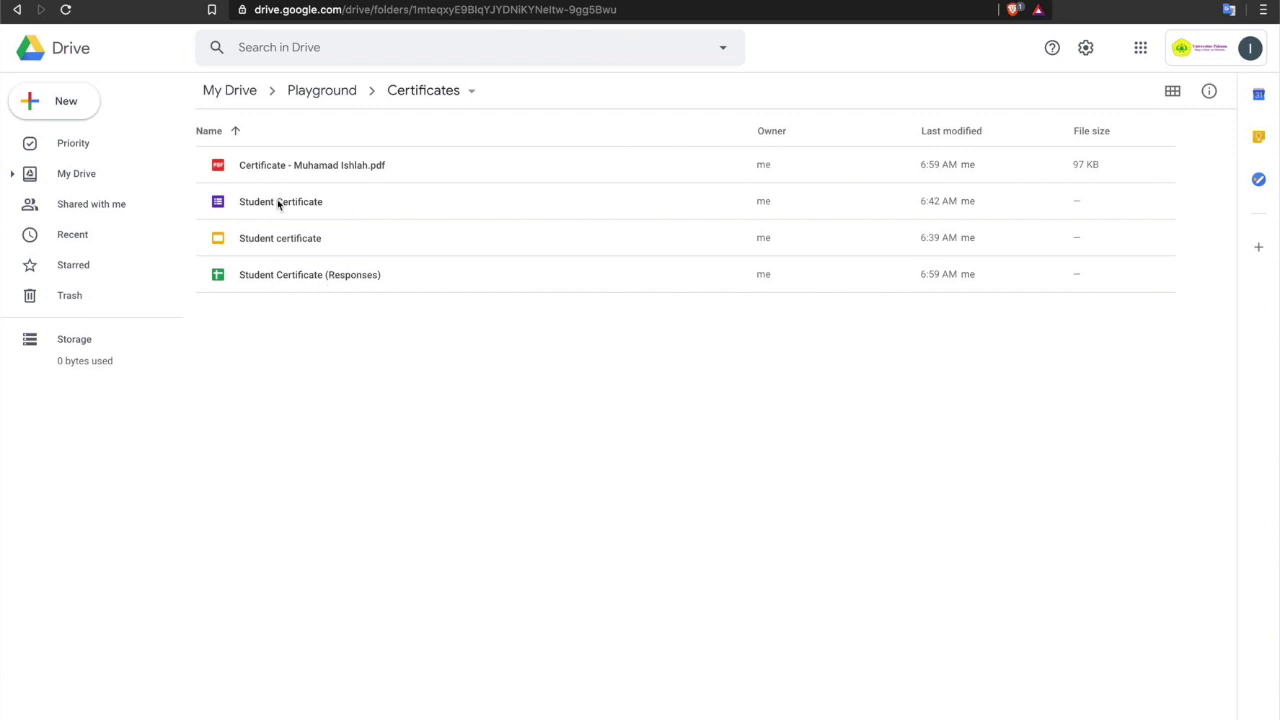
double_click(368, 281)
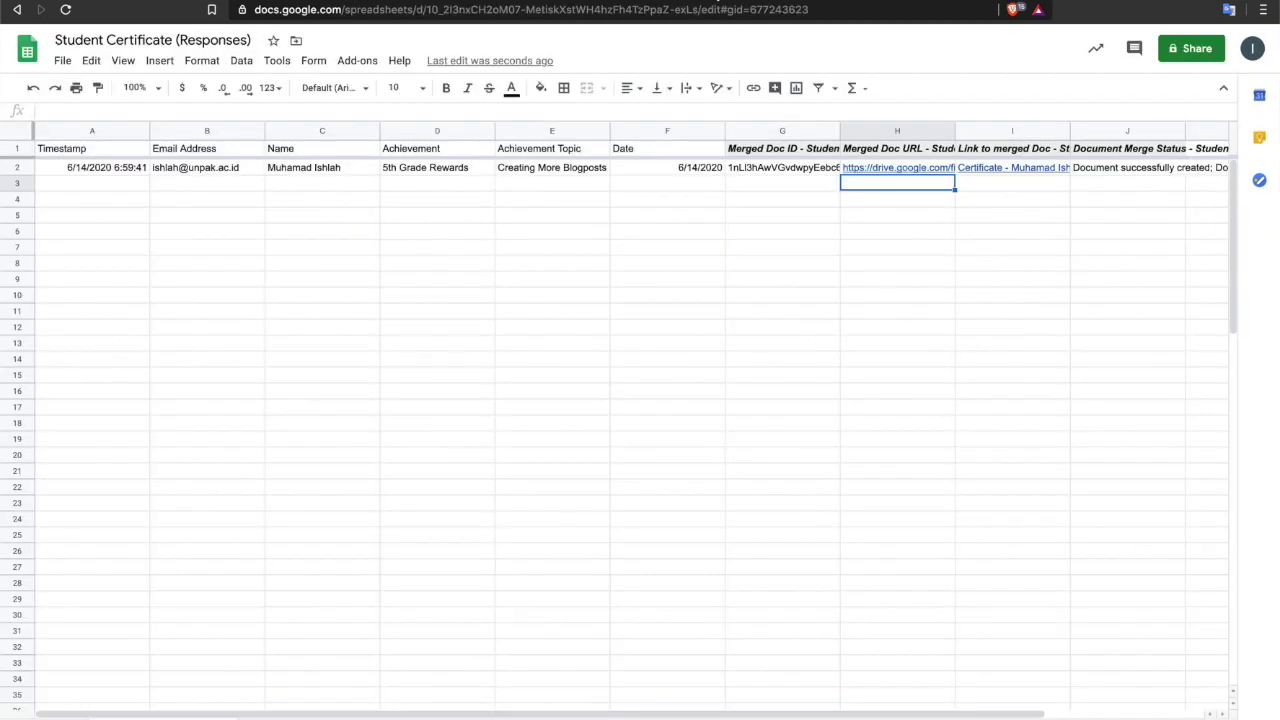
left_click(357, 61)
mouse_move(386, 124)
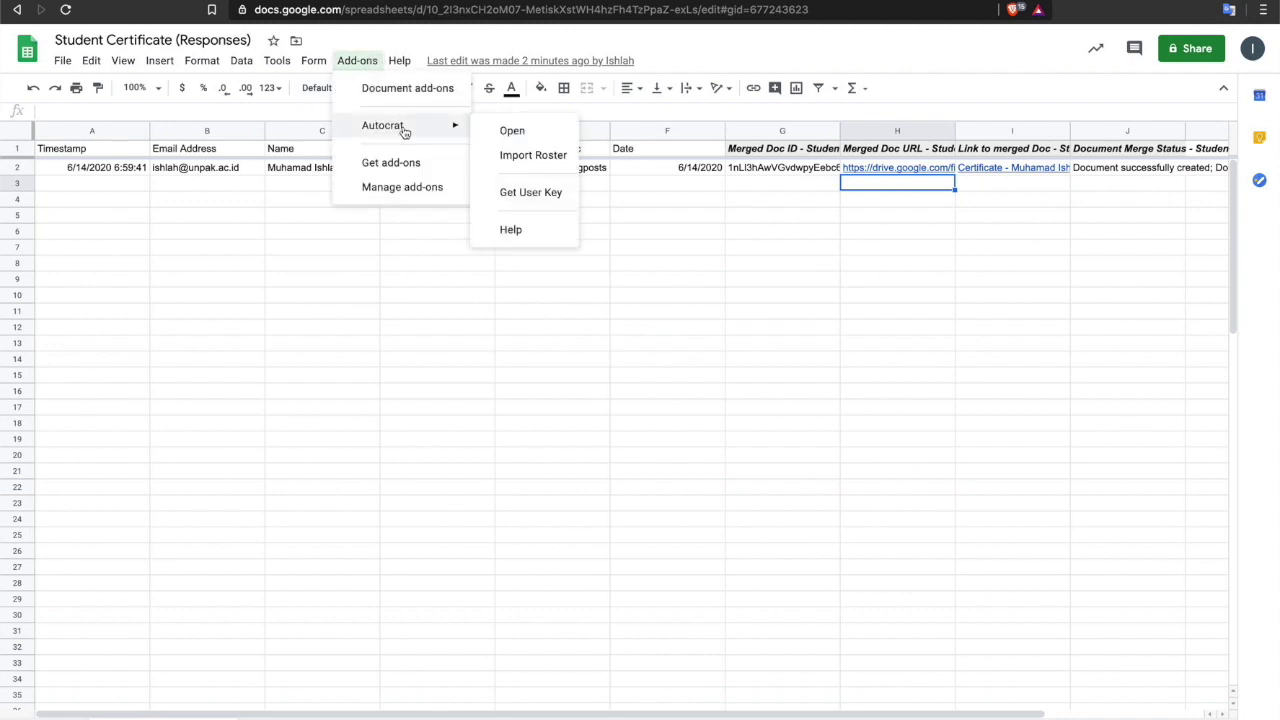
left_click(399, 166)
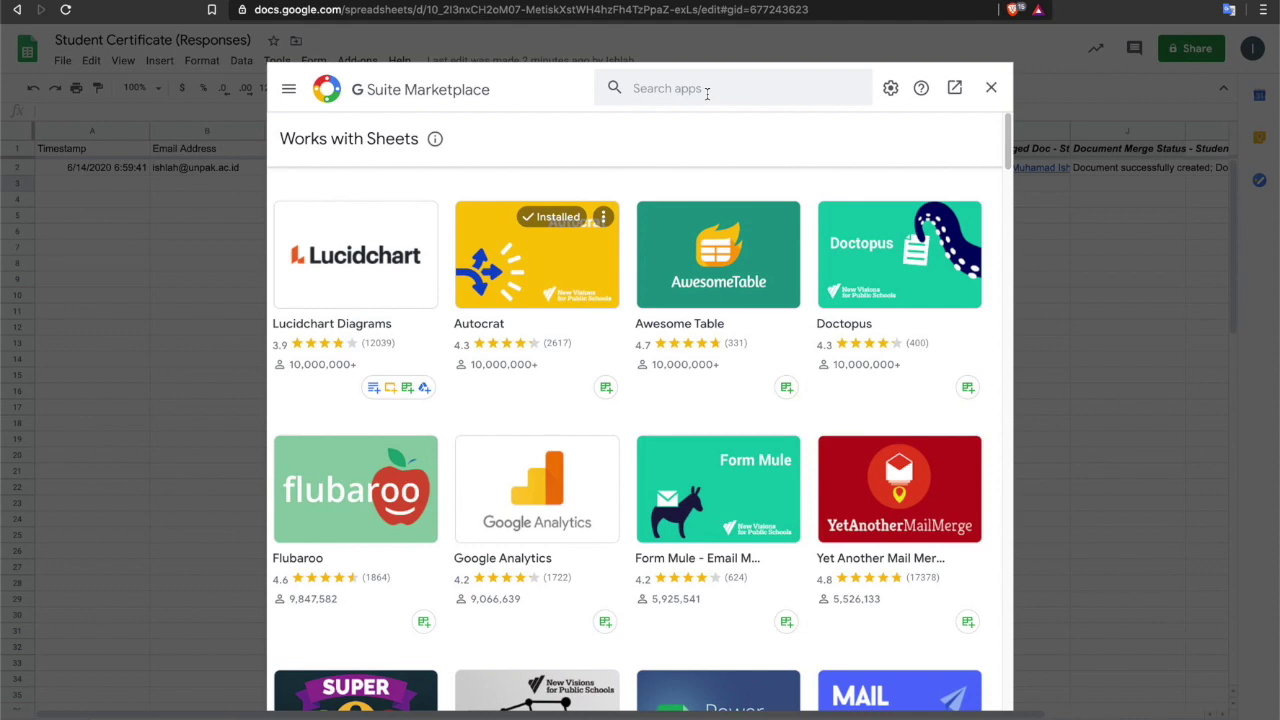
scroll(658, 322, "down", 1)
scroll(658, 322, "up", 1)
left_click(990, 88)
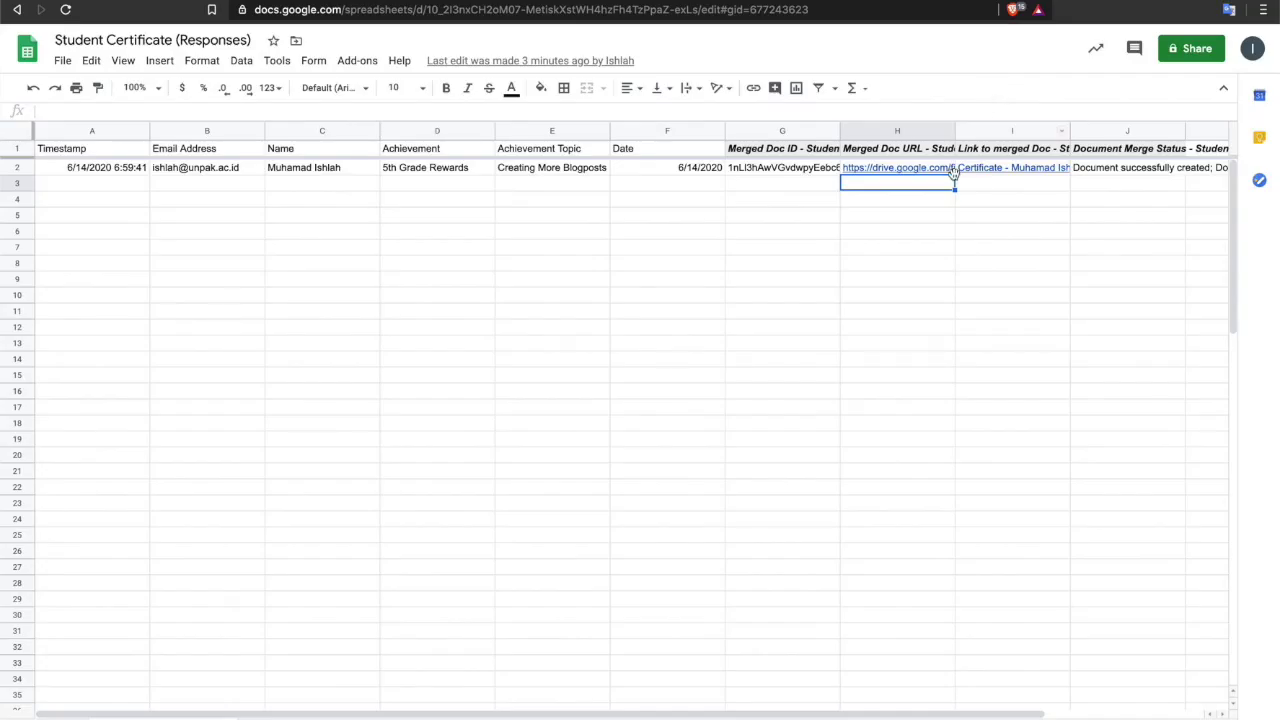